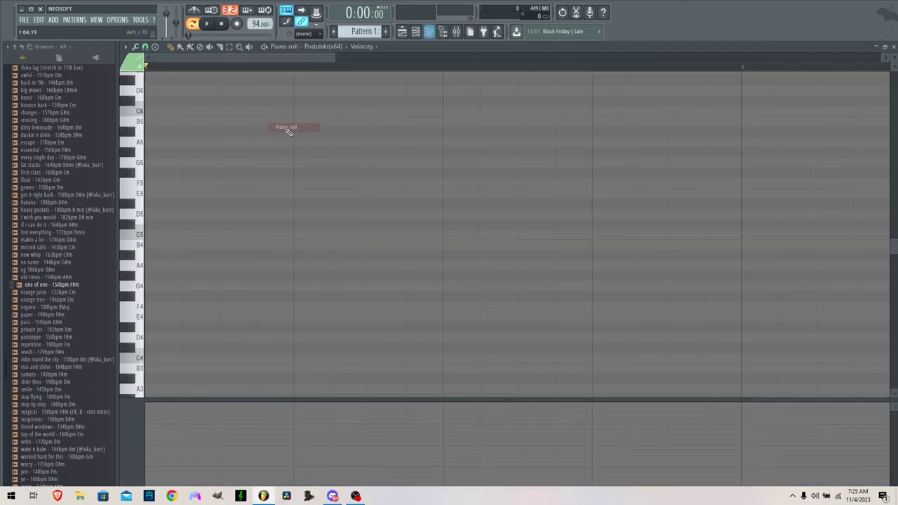
Enter a chord of F4, G#4, C5, D#5 and G5 at the start of bar 1 and lengthen it to about 1.75 bars
click(155, 47)
click(195, 138)
drag(193, 165, 145, 306)
scroll(237, 278, down, 3)
scroll(237, 278, down, 2)
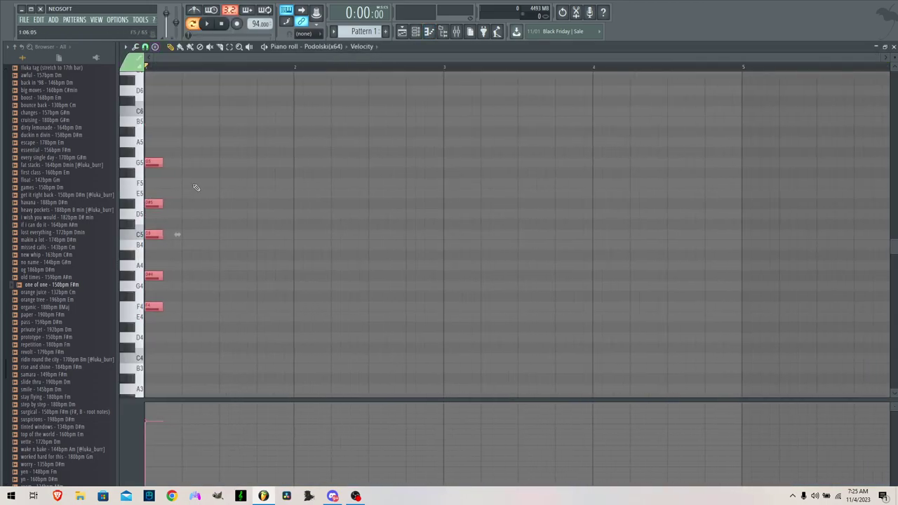
drag(154, 136, 367, 143)
drag(295, 152, 406, 153)
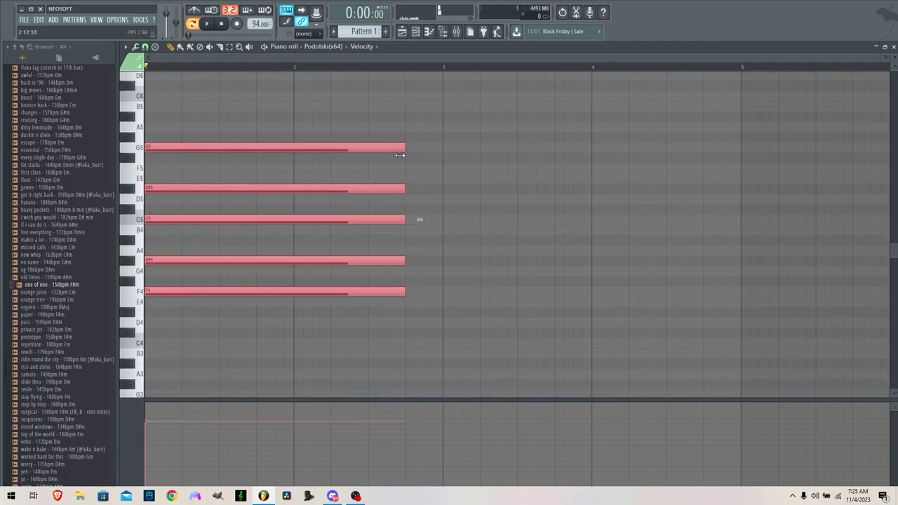
Copy the chord to step 11 of bar 2 and transpose the copy down five semitones to start on C4
scroll(343, 232, down, 2)
shift+drag(261, 148, 462, 146)
key(shift+Down)
key(shift+Down)
key(shift+Down)
key(shift+Down)
key(shift+Down)
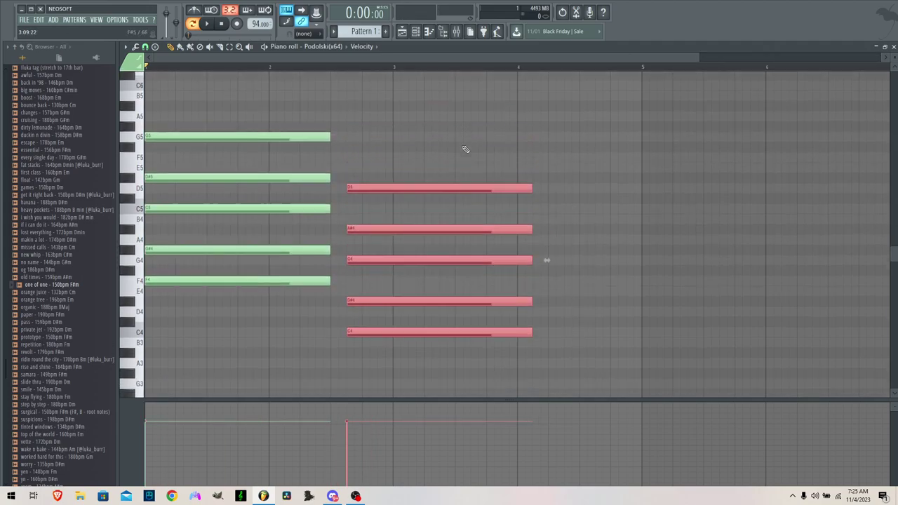
Fit the two chords end to end within bars 1 and 2, and duplicate the progression over bars 3 and 4
drag(532, 188, 384, 198)
drag(288, 81, 254, 368)
drag(329, 137, 338, 136)
drag(467, 111, 185, 352)
key(ctrl+b)
key(space)
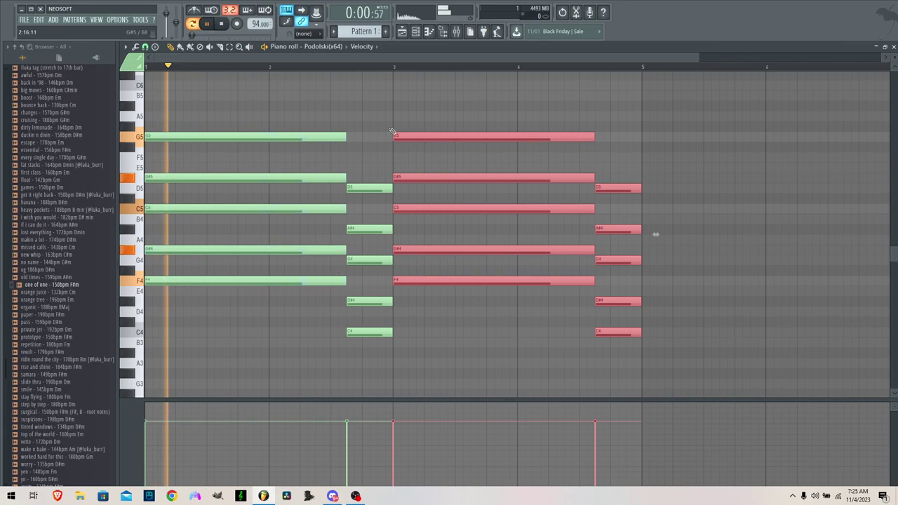
Open the Podolski synth and load the TUC Bad Wedding preset from the 04 Keys folder
right_click(385, 85)
click(412, 31)
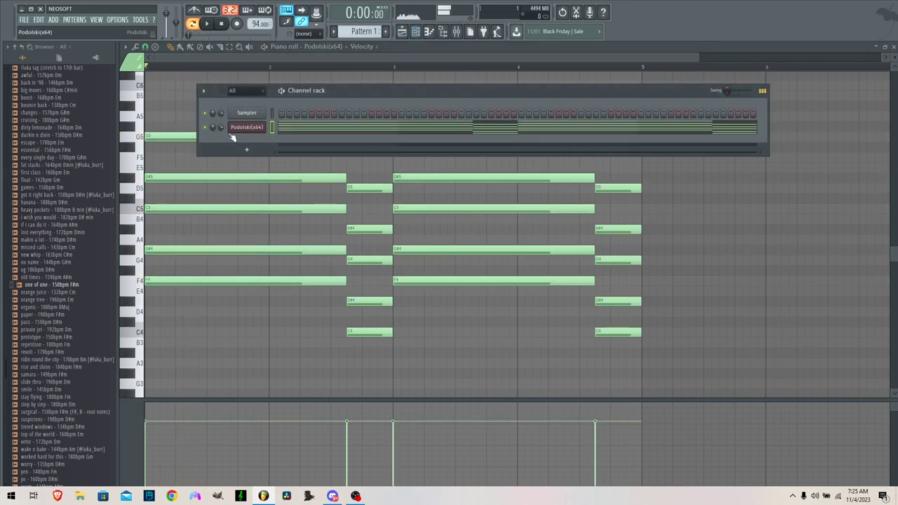
click(239, 114)
click(360, 89)
click(256, 129)
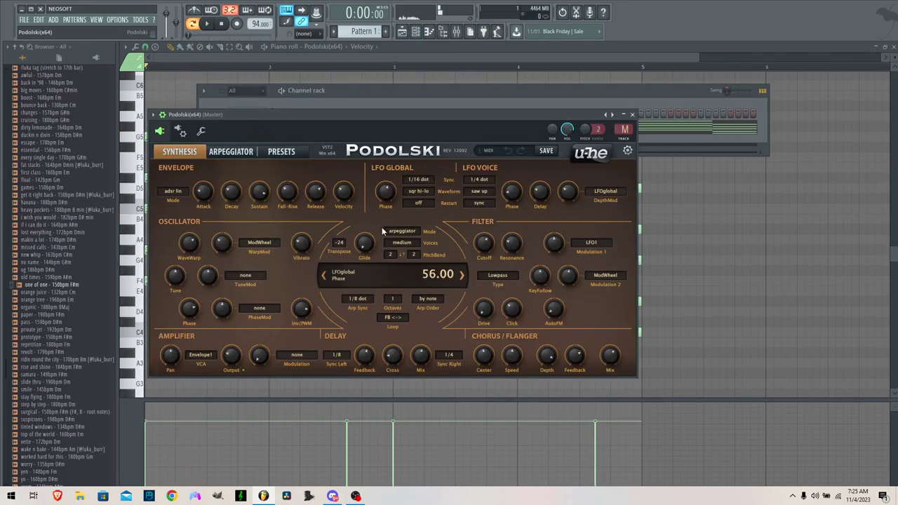
click(280, 152)
scroll(359, 335, down, 1)
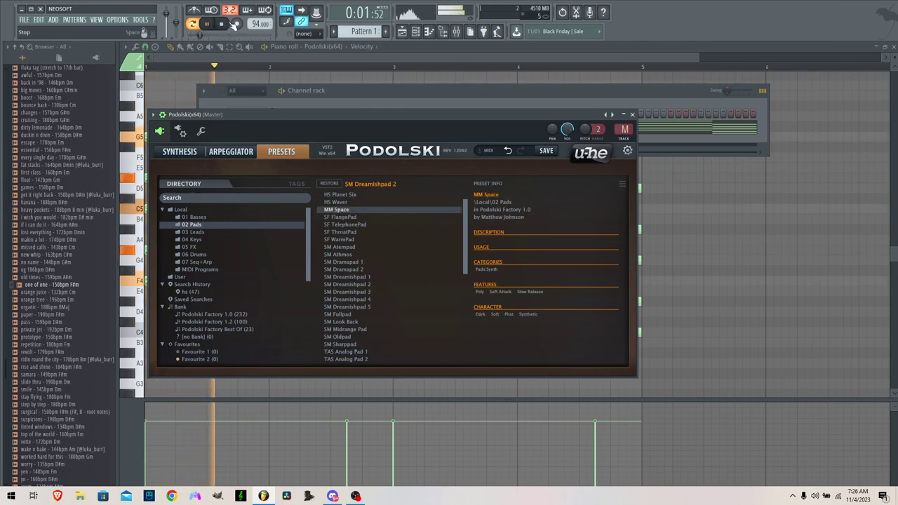
click(192, 239)
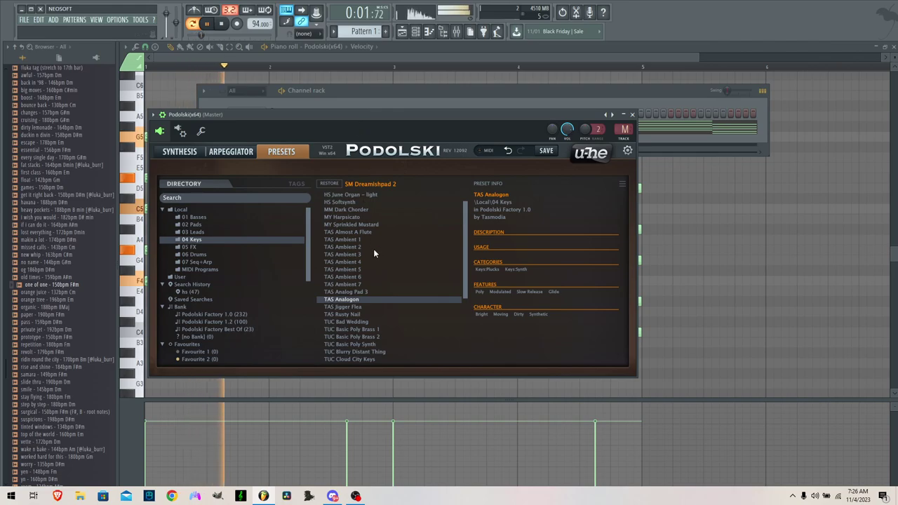
click(353, 322)
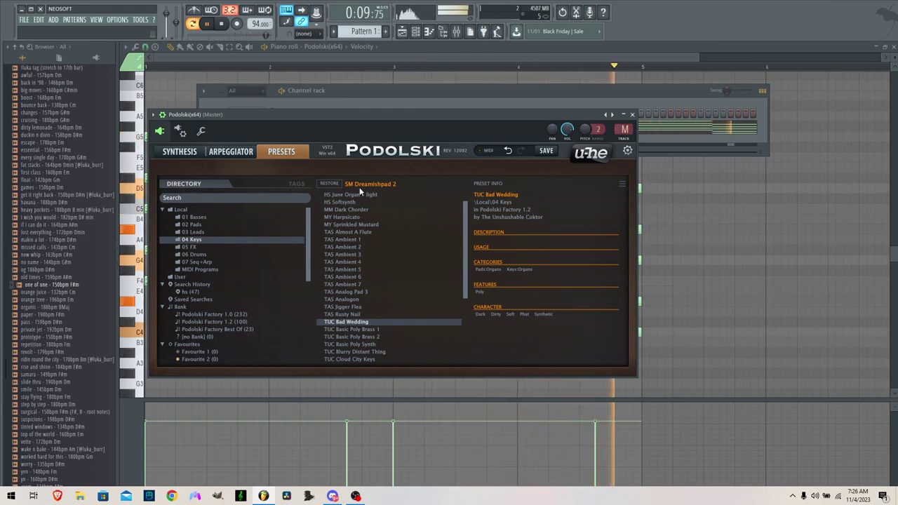
Set the Podolski channel volume to about 64% and lower the velocity of all its chord notes
click(422, 87)
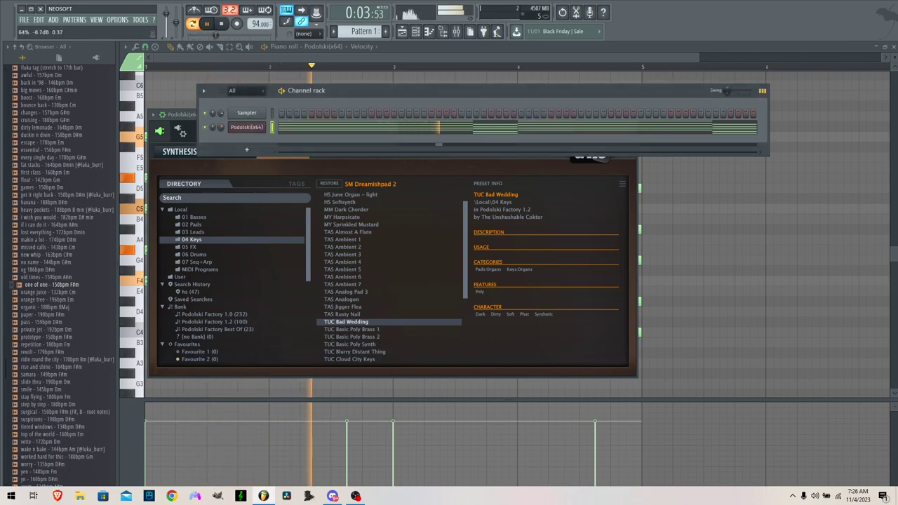
click(665, 129)
key(ctrl+a)
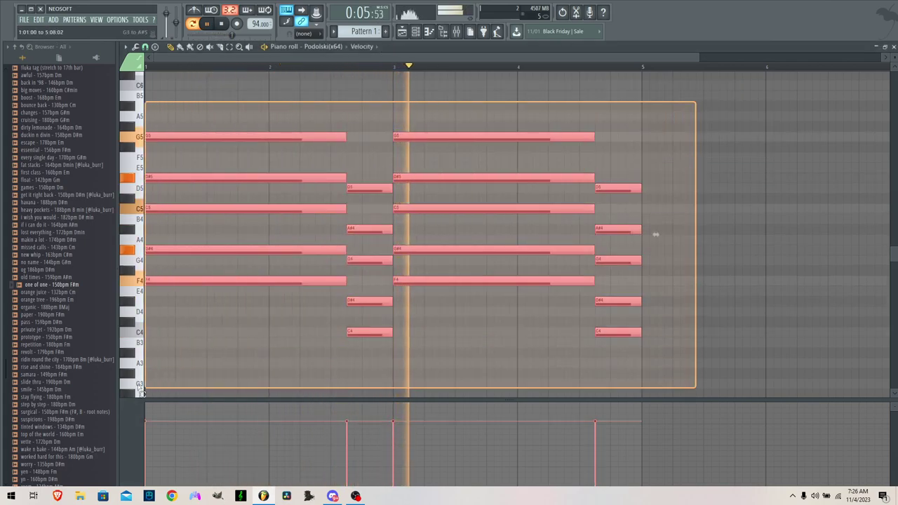
scroll(323, 317, down, 3)
key(space)
key(space)
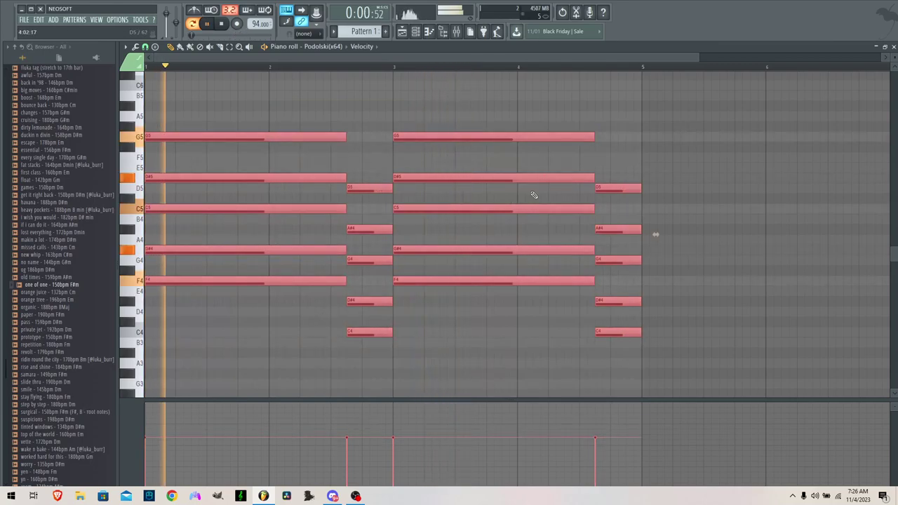
Transpose the whole chord progression up two semitones so the first chord's lowest note is G4, and play it back
right_click(674, 120)
key(shift+Up)
key(shift+Up)
key(shift+Up)
key(space)
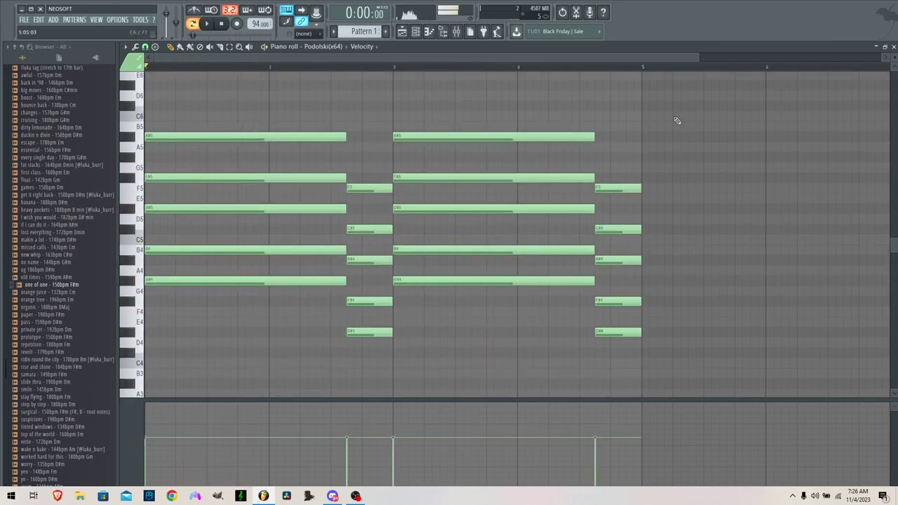
key(shift+Down)
key(space)
key(space)
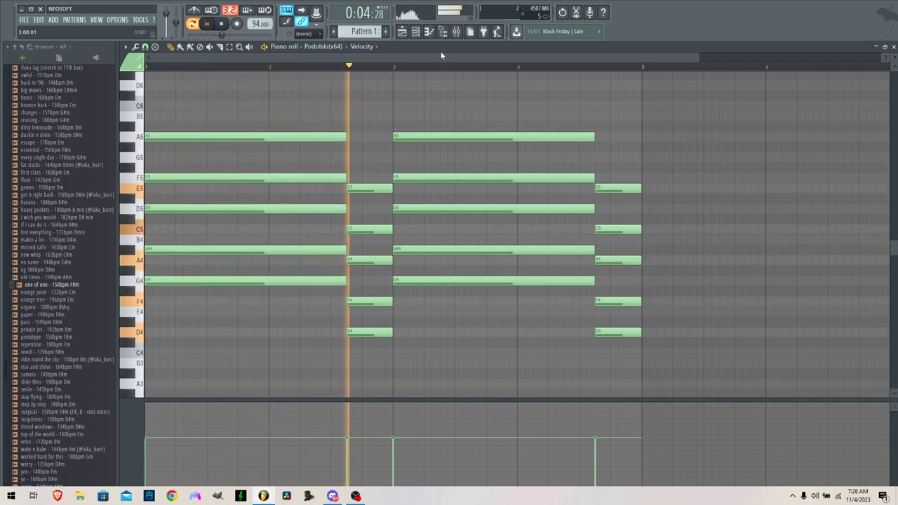
Add a TAL-BassLine channel with the Soft Bass preset and set its channel volume to about 58%
click(417, 33)
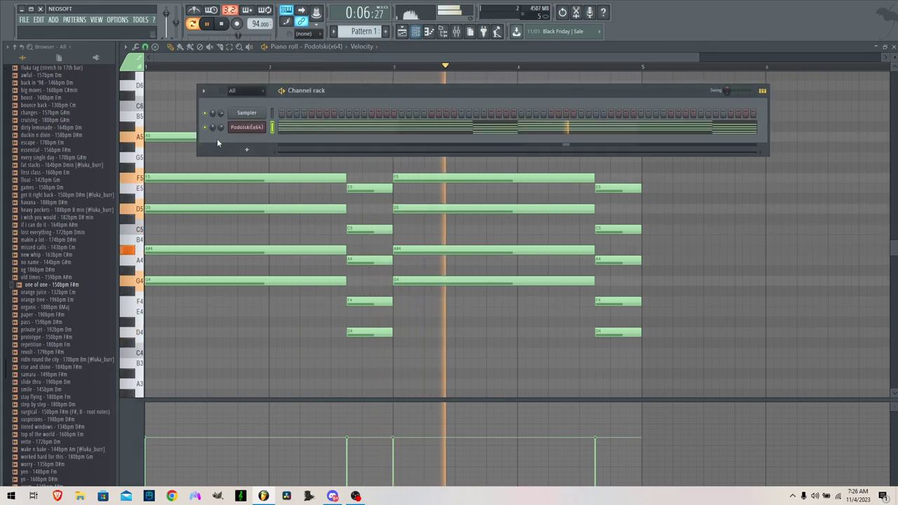
click(246, 150)
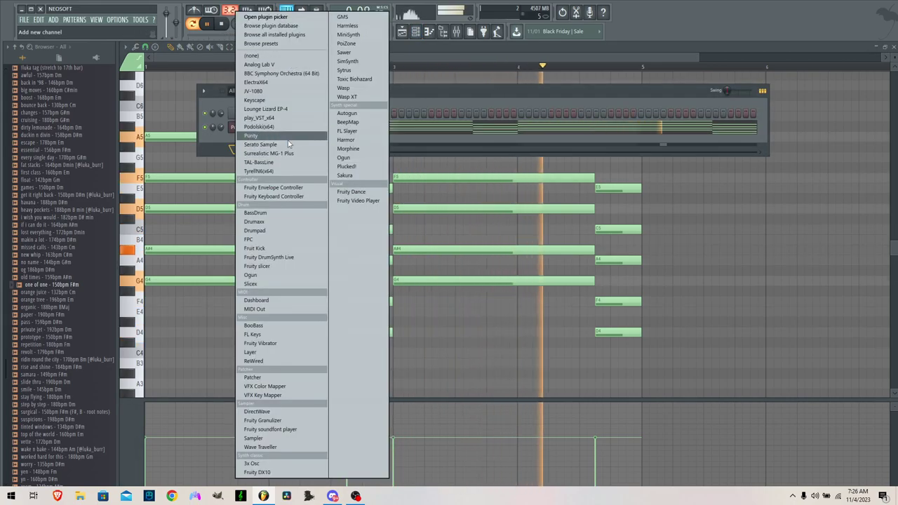
click(285, 162)
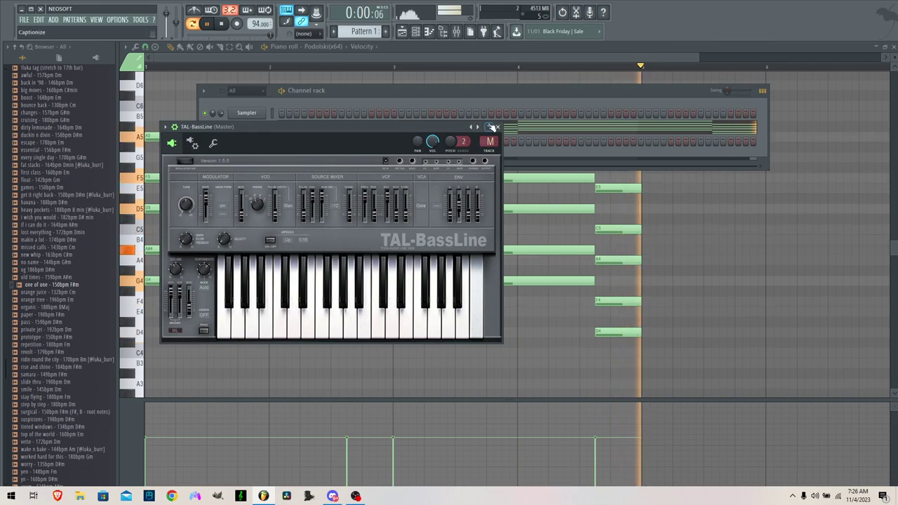
right_click(477, 128)
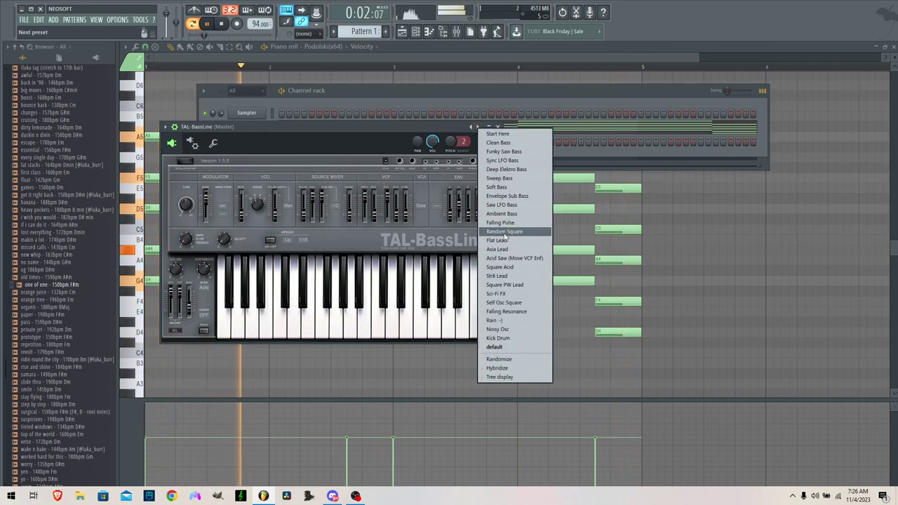
click(509, 190)
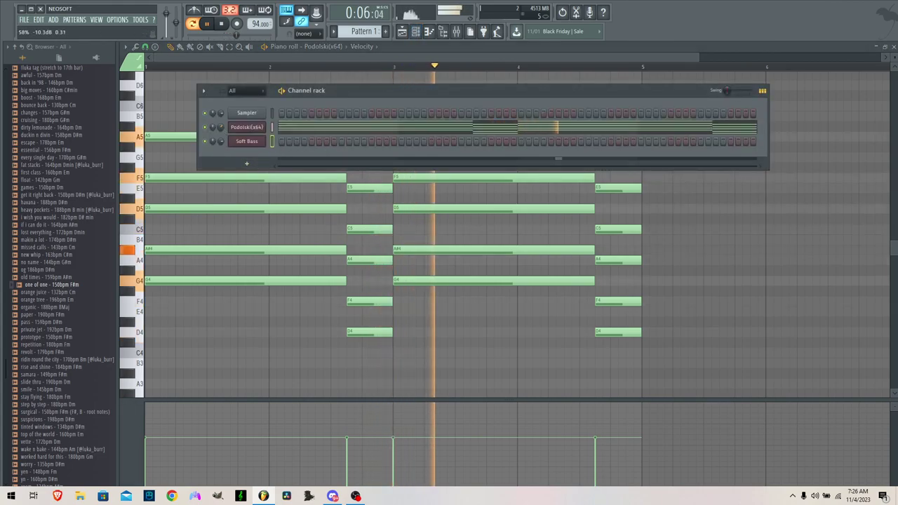
In the Soft Bass piano roll, enter a two-step G4 at the start of bar 1 and a one-step G4 on step 4
right_click(256, 147)
click(280, 149)
click(162, 287)
drag(161, 286, 156, 286)
key(space)
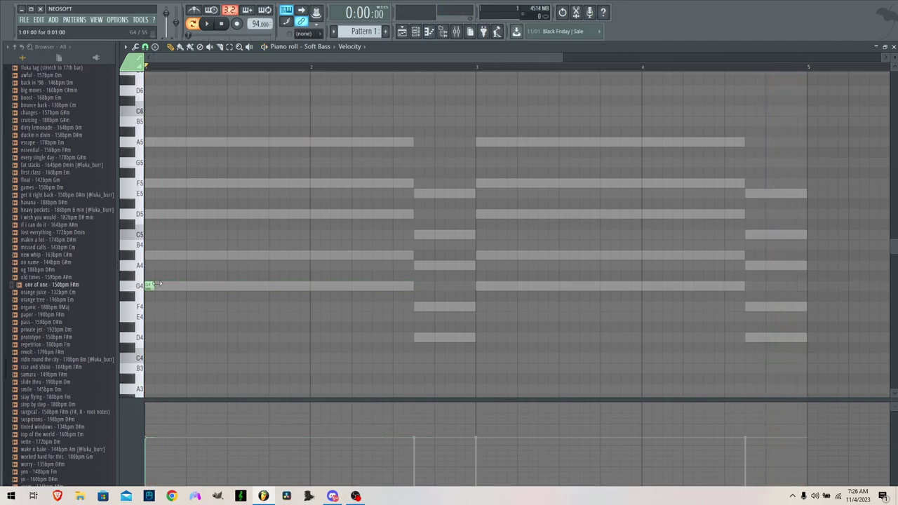
key(space)
click(188, 287)
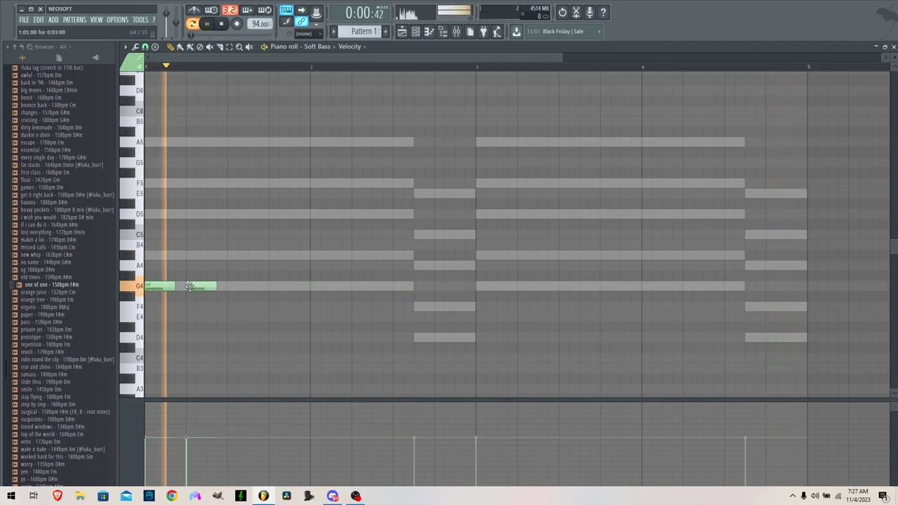
key(space)
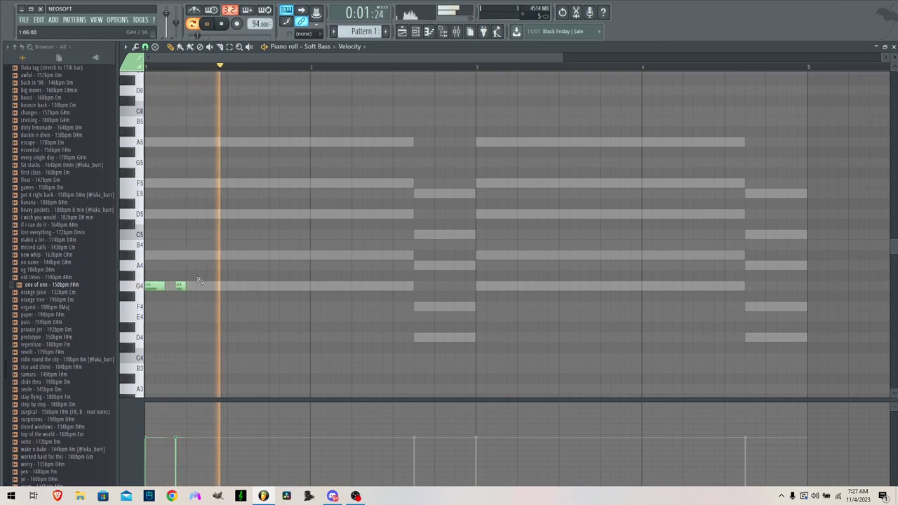
key(space)
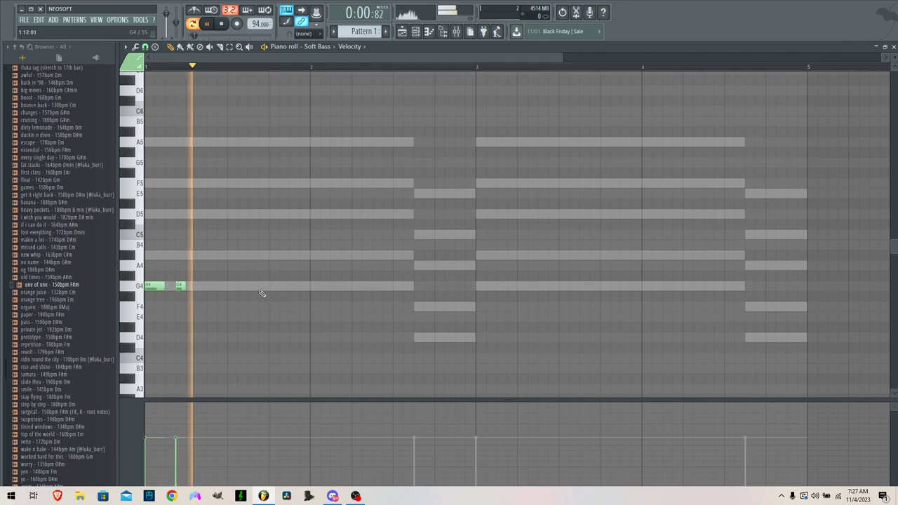
key(space)
Copy the two G4 bass notes and place the copies at A#4 on steps 13 and 16 of bar 1
drag(193, 294, 150, 289)
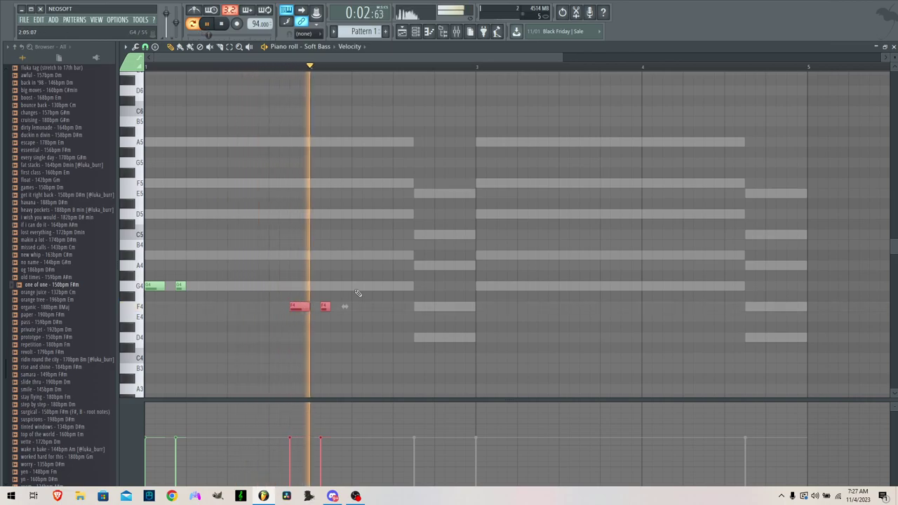
key(space)
drag(306, 306, 281, 251)
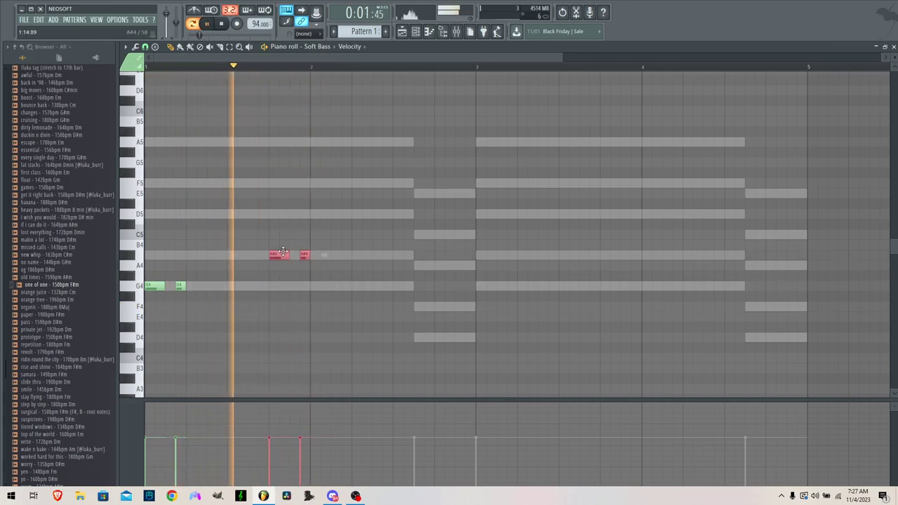
click(301, 232)
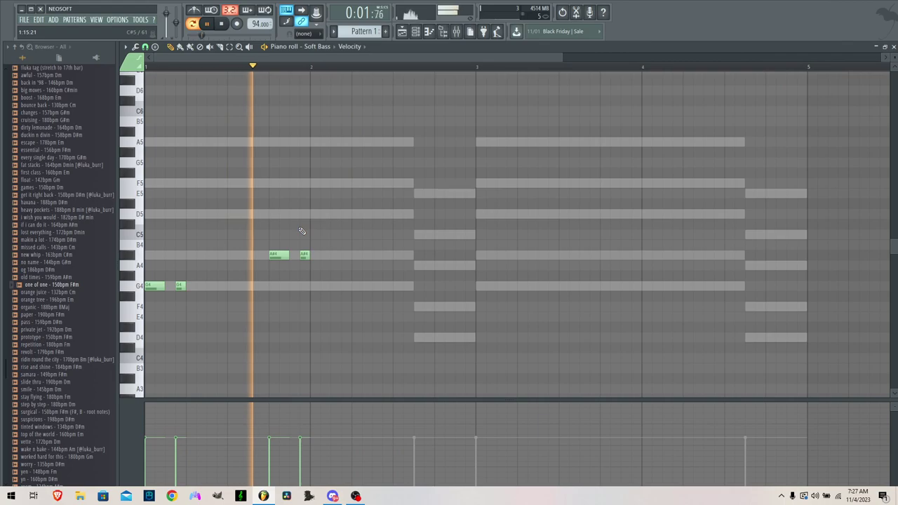
Add a two-step G4 bass note on step 12 of bar 1 and a four-step G4 on step 7 of bar 2
click(254, 285)
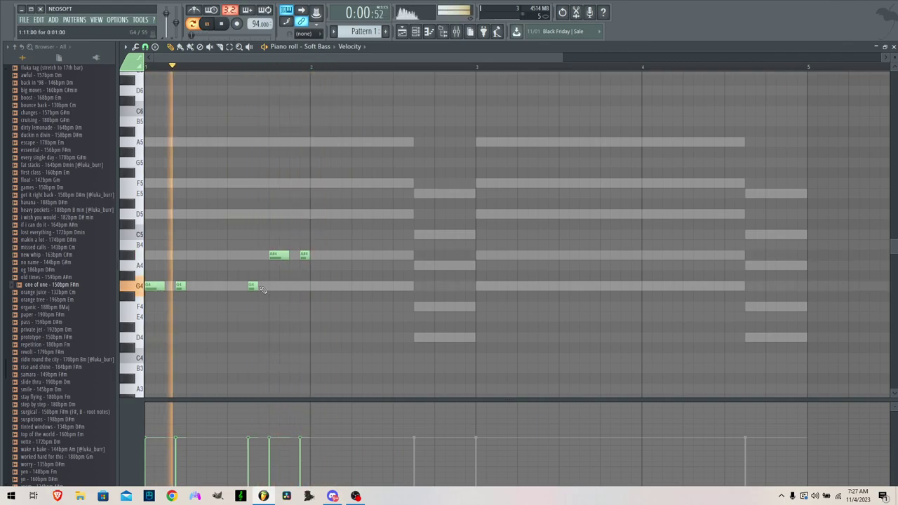
key(space)
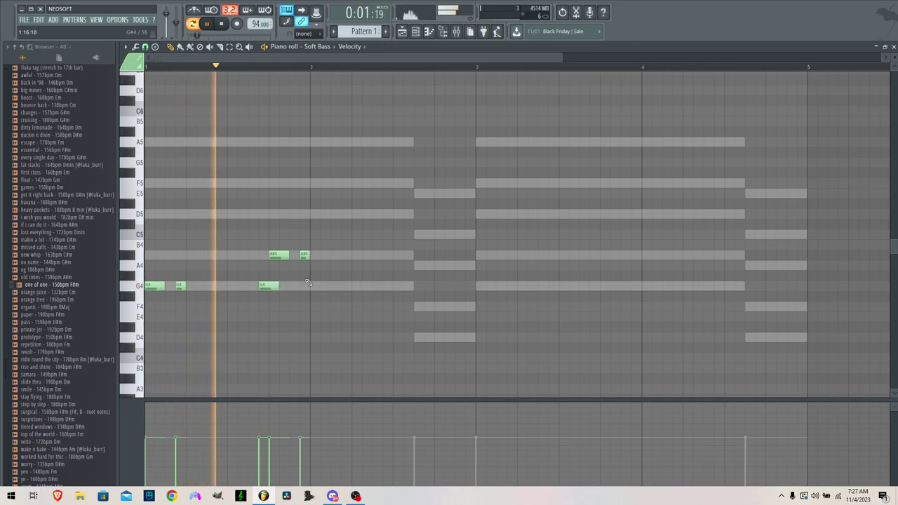
click(399, 286)
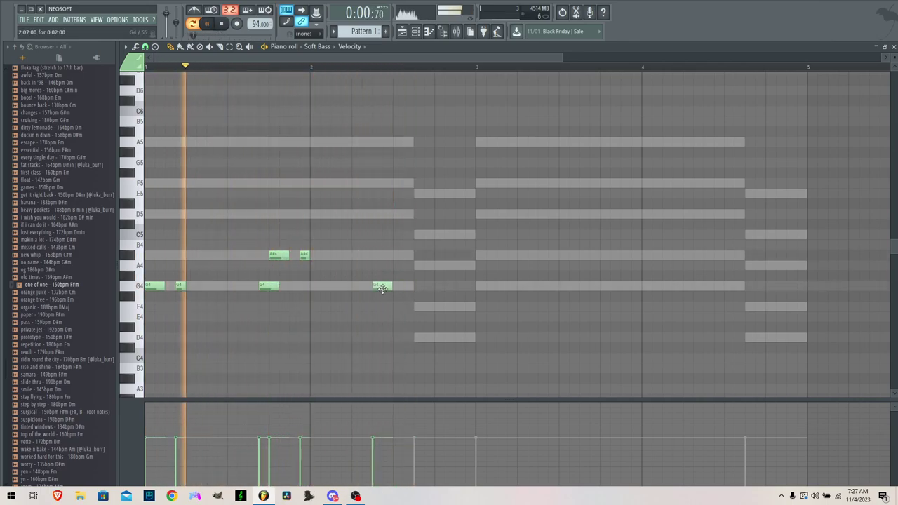
drag(396, 285, 384, 290)
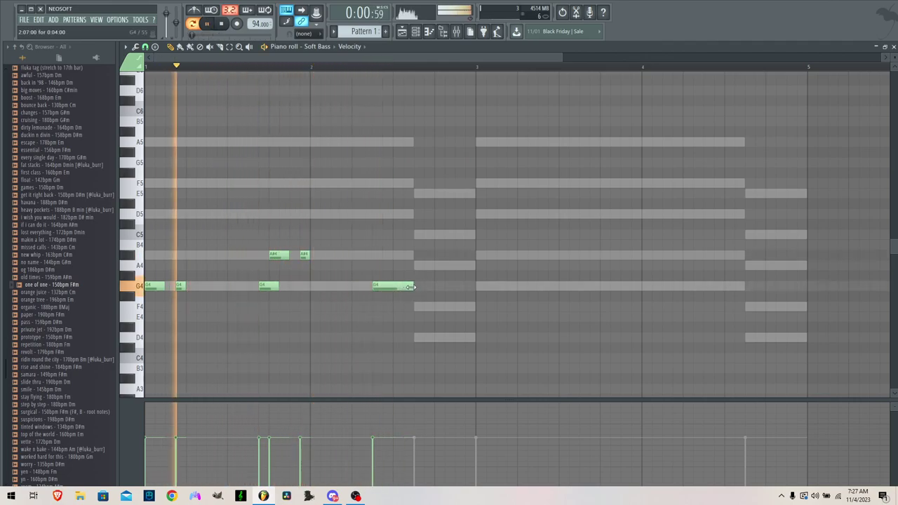
Add two-step D4 bass notes on steps 11 and 14 of bar 2, and a one-step A#4 on step 5
click(421, 337)
drag(454, 338, 434, 338)
key(space)
click(449, 338)
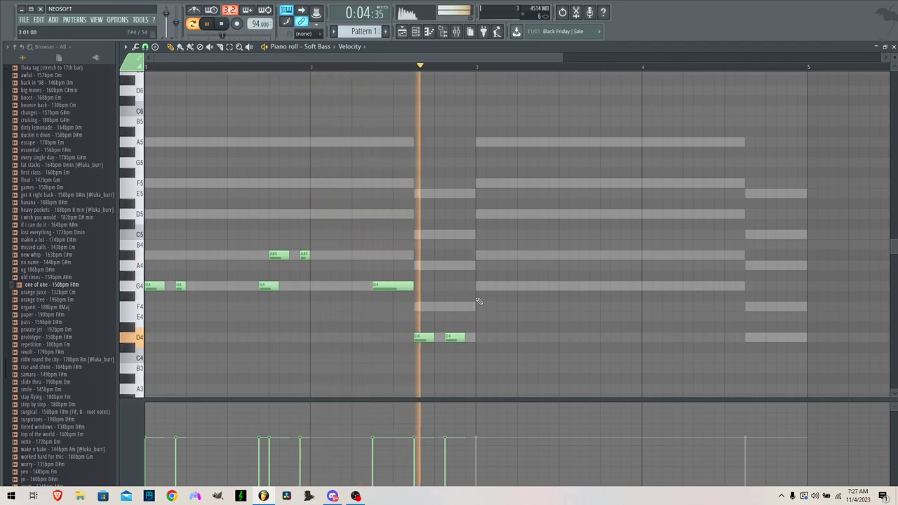
key(space)
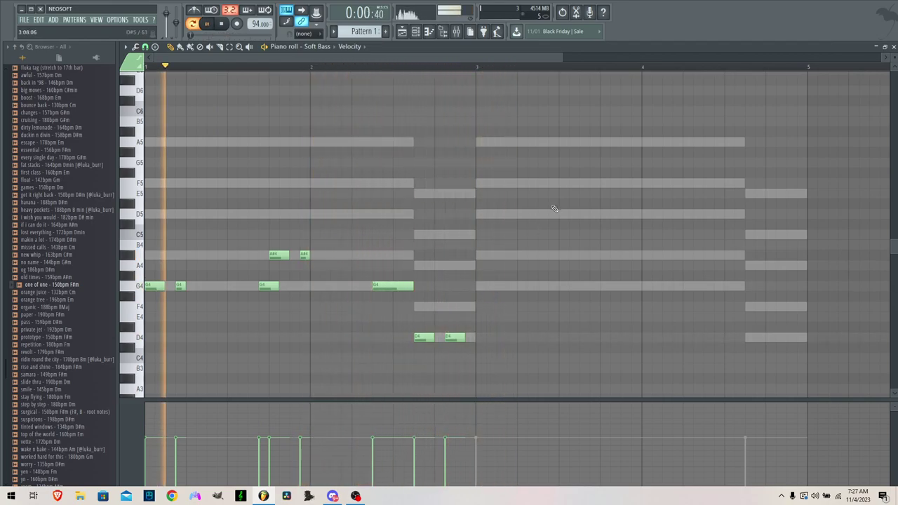
click(359, 254)
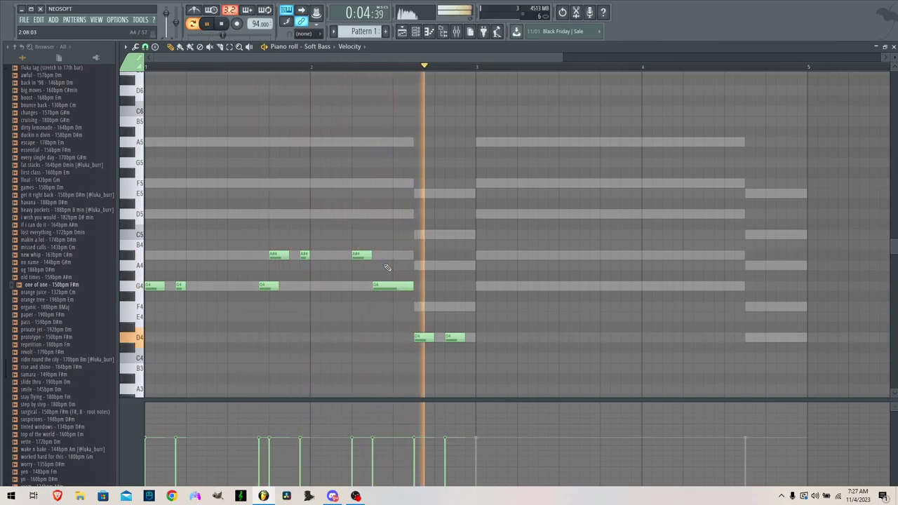
drag(363, 254, 358, 254)
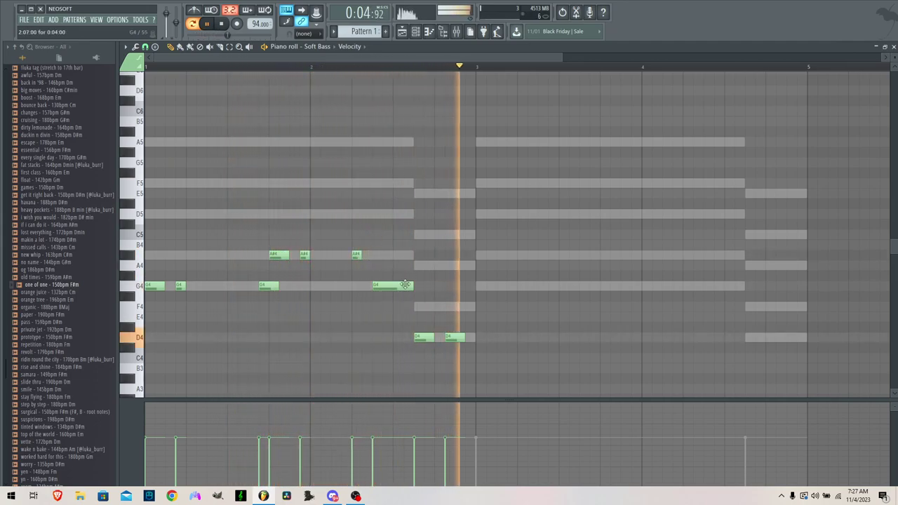
Duplicate the two-bar Soft Bass phrase into bars 3 and 4, and lower all bass notes by one octave
mouse_move(557, 229)
mouse_down()
mouse_move(142, 394)
mouse_move(133, 385)
mouse_move(146, 406)
mouse_up()
key(ctrl+b)
key(space)
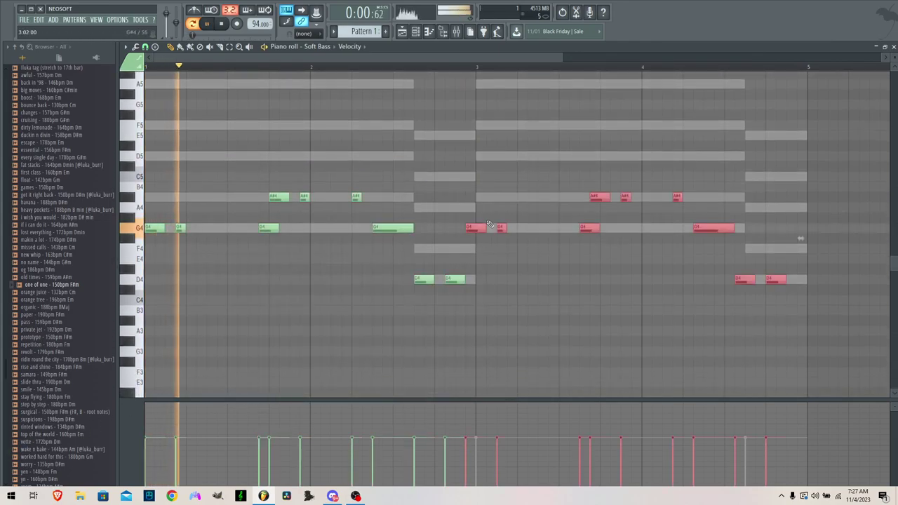
key(ctrl+d)
scroll(497, 276, up, 3)
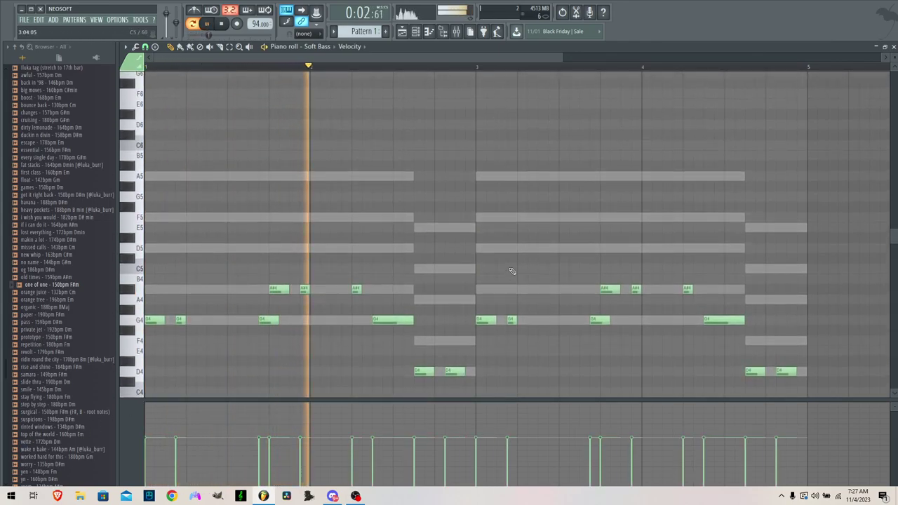
key(ctrl+Down)
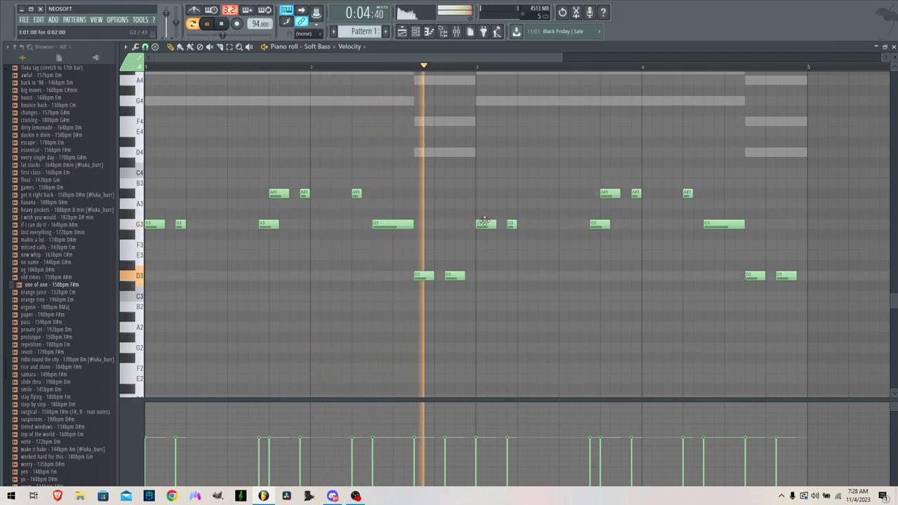
Try a longer A#3 in place of the short G3 on step 4 of bar 3, and restore the original note
drag(512, 224, 559, 192)
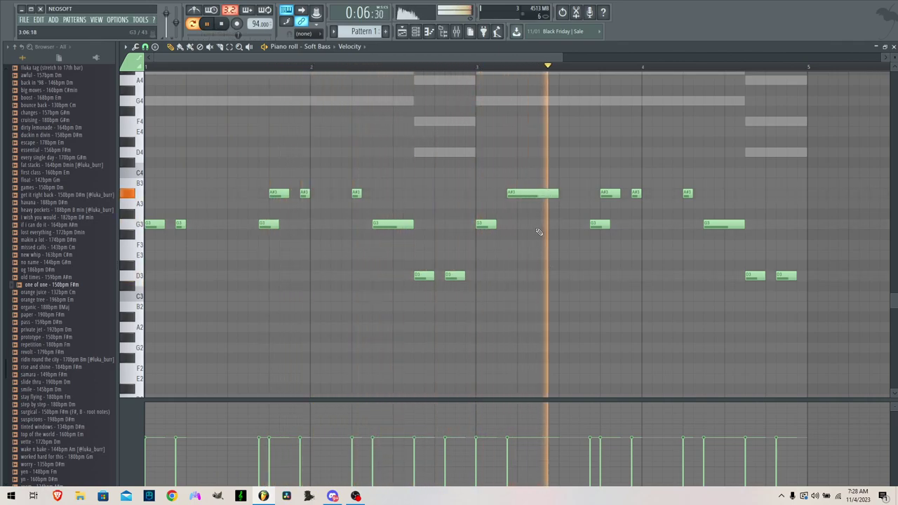
drag(558, 193, 514, 230)
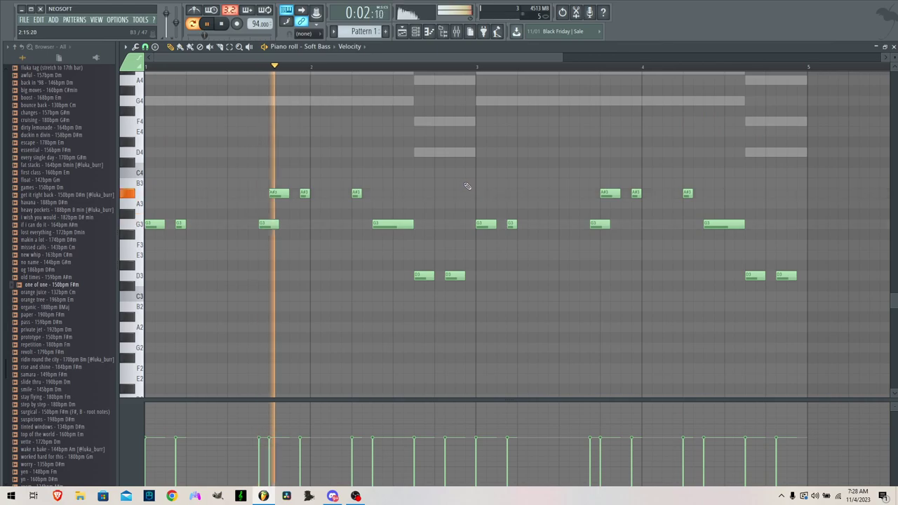
click(220, 24)
click(208, 24)
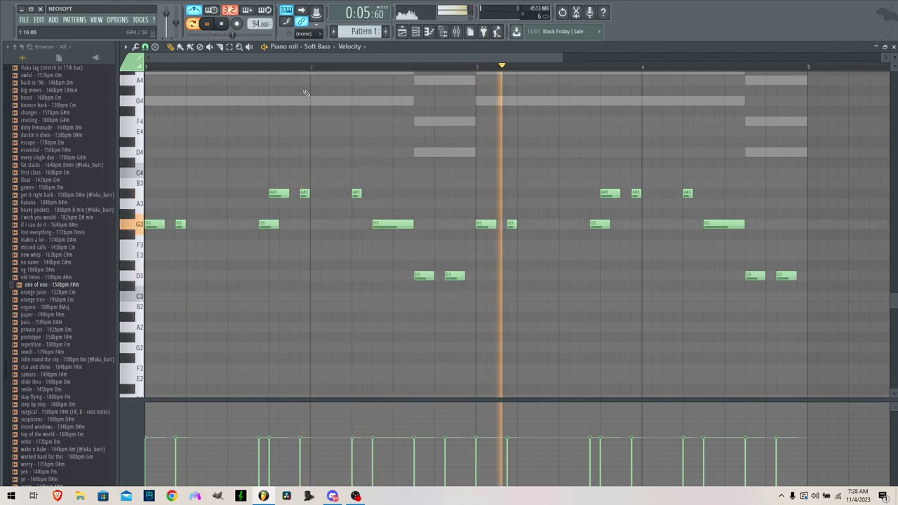
Replace the four-step G3 in bar 4 with one-step G3 notes on steps 7 and 9, and split the one in bar 2 into two two-step notes
drag(736, 223, 713, 223)
click(729, 225)
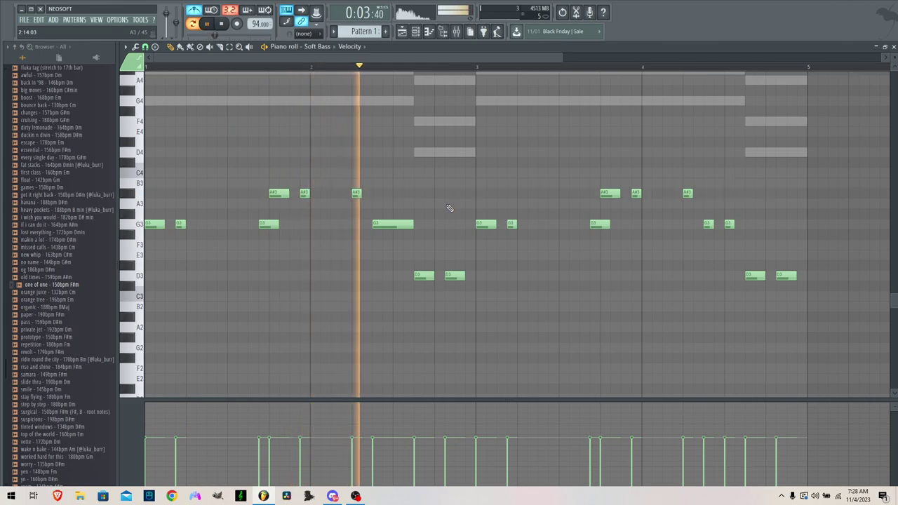
drag(411, 225, 392, 226)
click(404, 225)
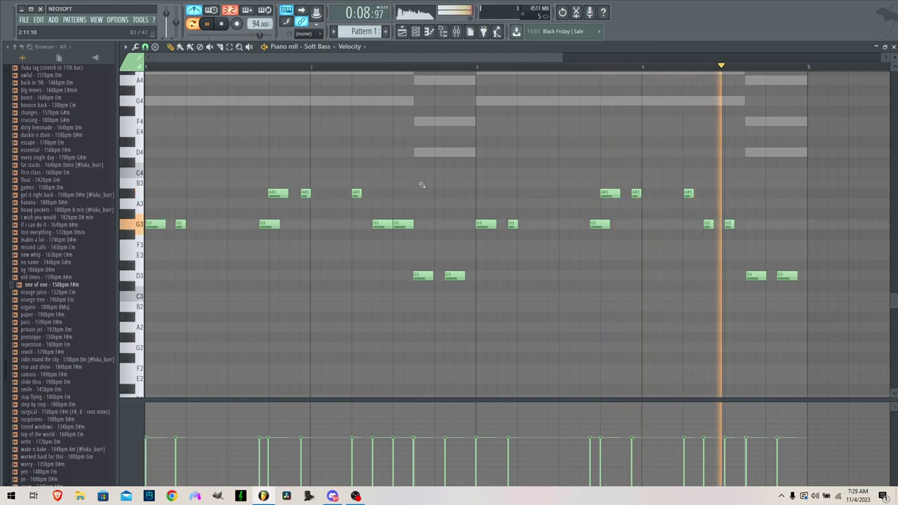
mouse_move(796, 276)
mouse_down()
mouse_move(787, 275)
mouse_move(796, 276)
mouse_up()
Add a JV-1080 channel and load its PR-A patch 014 Water EP
click(411, 32)
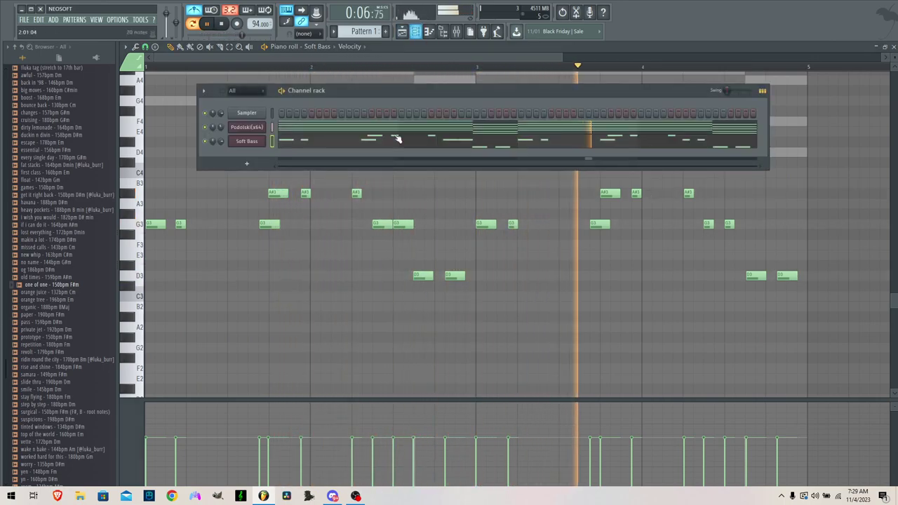
click(249, 165)
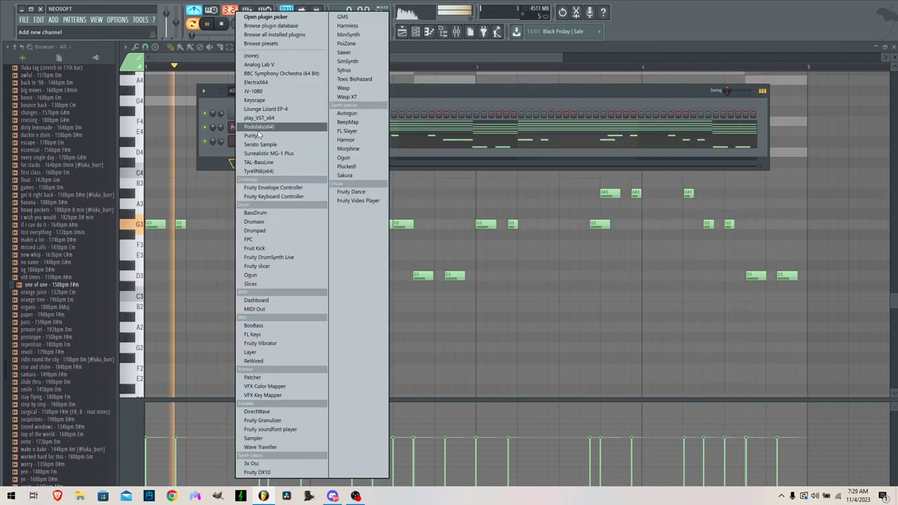
click(276, 93)
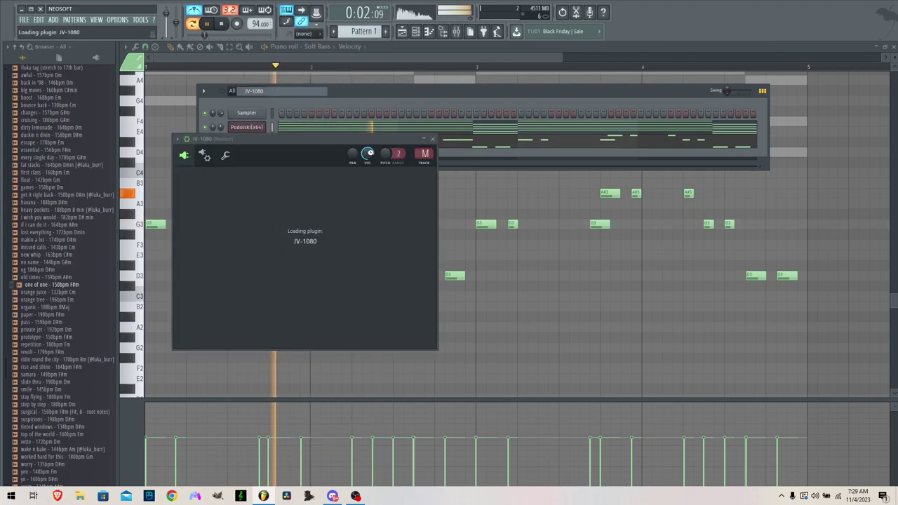
click(438, 163)
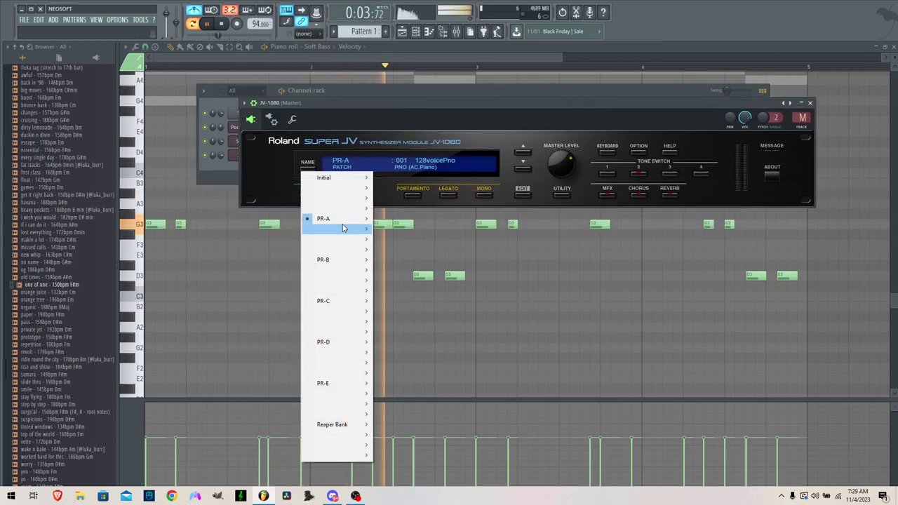
mouse_move(343, 219)
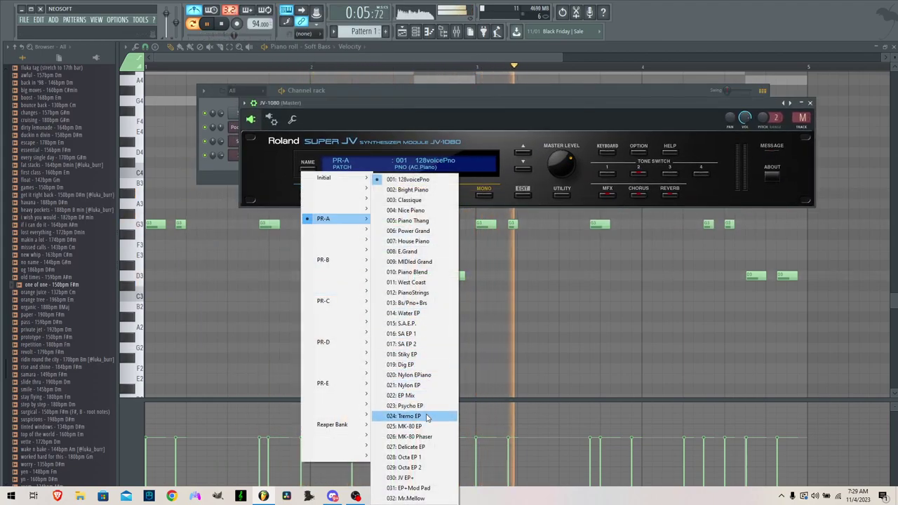
click(414, 324)
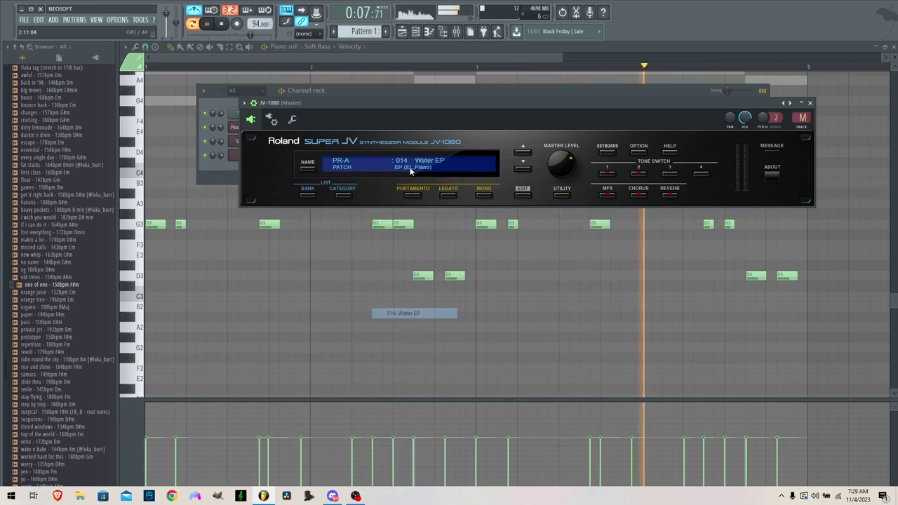
Copy the Podolski chord notes and paste them into the JV-1080 channel
click(373, 89)
right_click(270, 127)
click(336, 136)
right_click(239, 155)
click(342, 173)
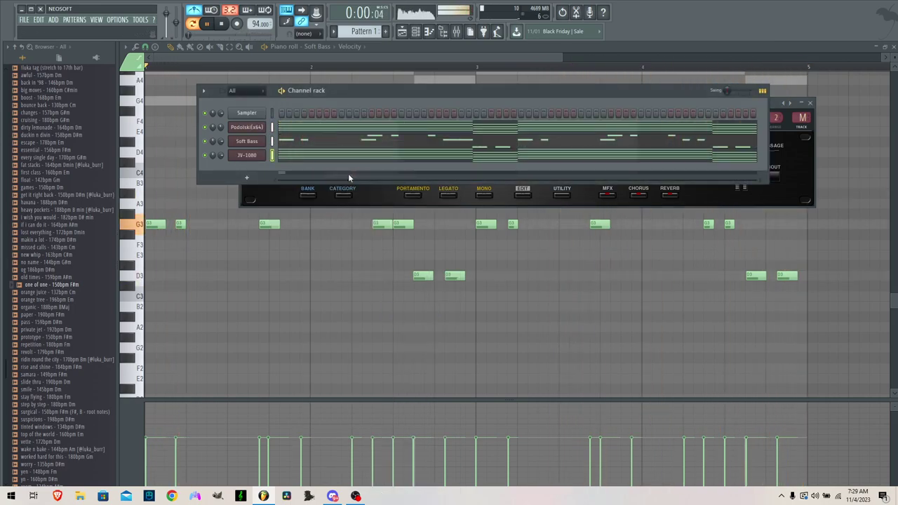
Randomize the note levels of the Podolski chords, treating the first chord and the remaining chords in separate passes
click(310, 128)
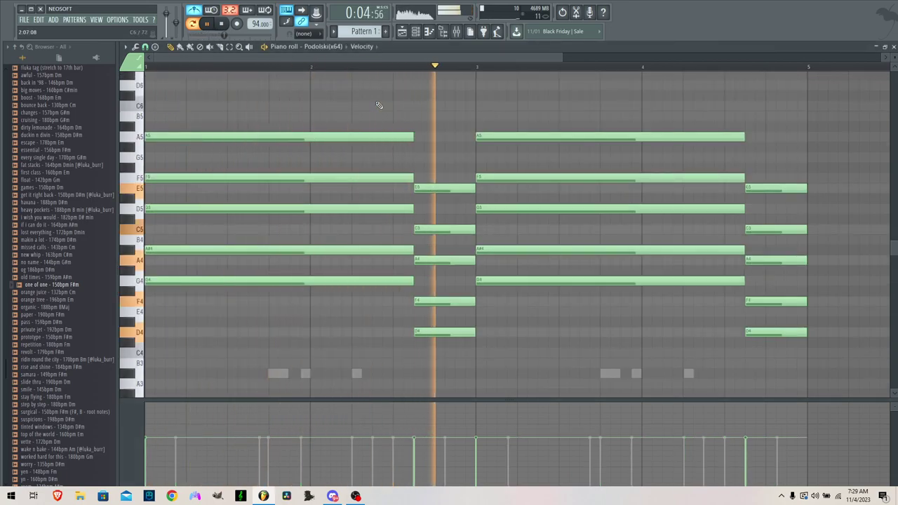
drag(406, 91, 260, 328)
key(alt+r)
click(507, 335)
drag(433, 197, 458, 390)
key(ctrl+d)
drag(804, 149, 611, 329)
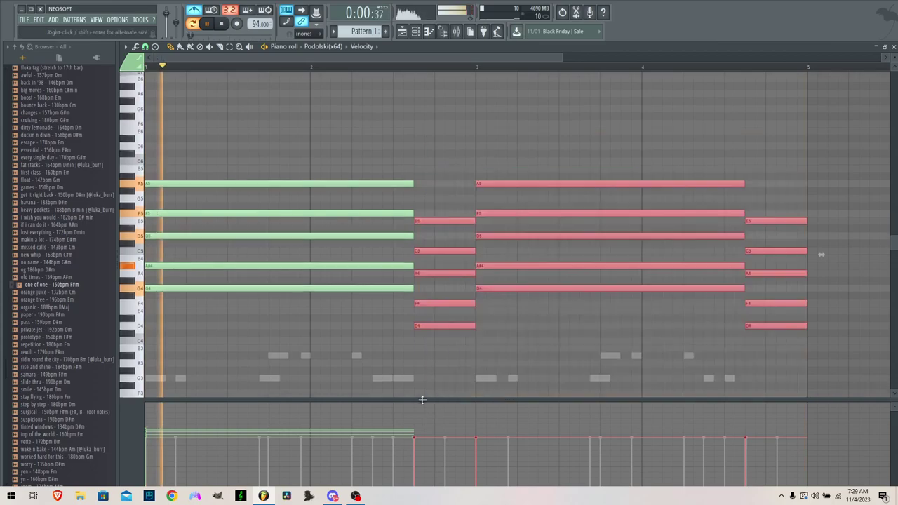
key(alt+r)
click(507, 336)
key(ctrl+d)
Randomize the note levels of all JV-1080 chords and bring the channel rack back up
click(415, 31)
click(422, 140)
drag(805, 105, 150, 381)
key(alt+r)
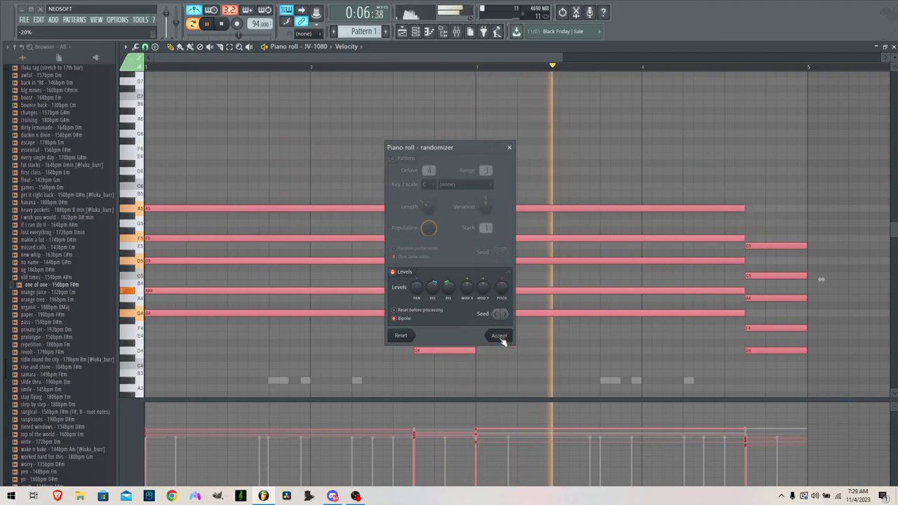
click(499, 335)
key(ctrl+d)
click(415, 31)
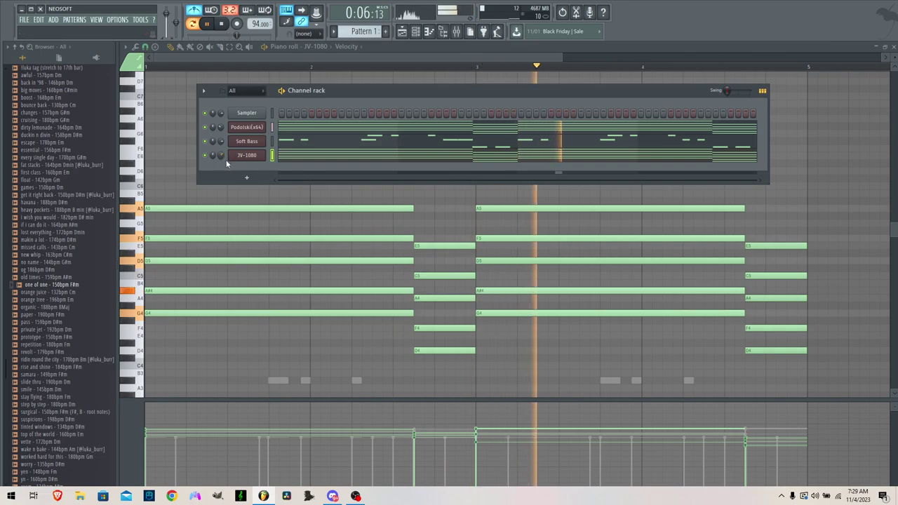
click(246, 178)
click(202, 15)
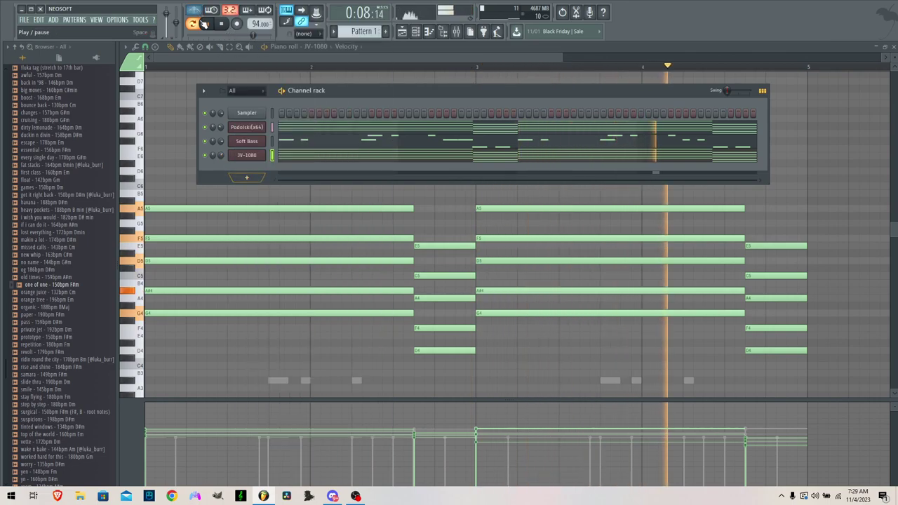
click(249, 177)
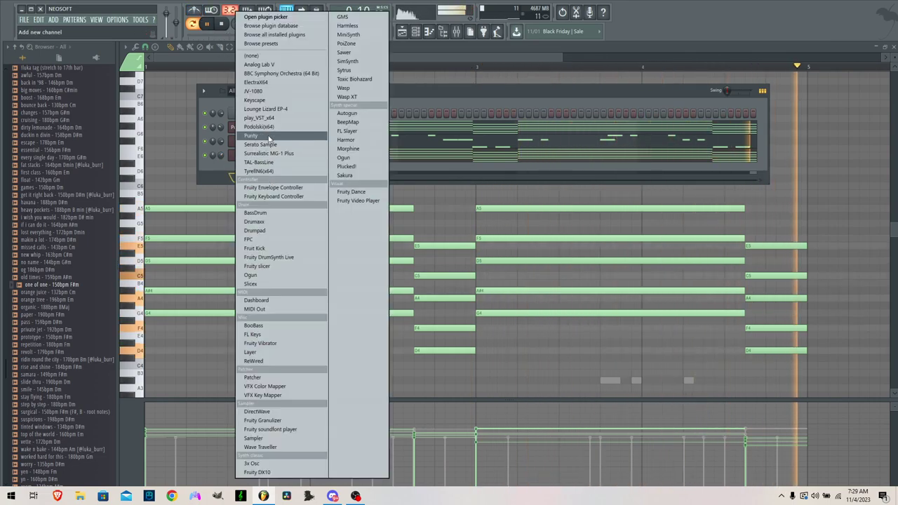
click(213, 180)
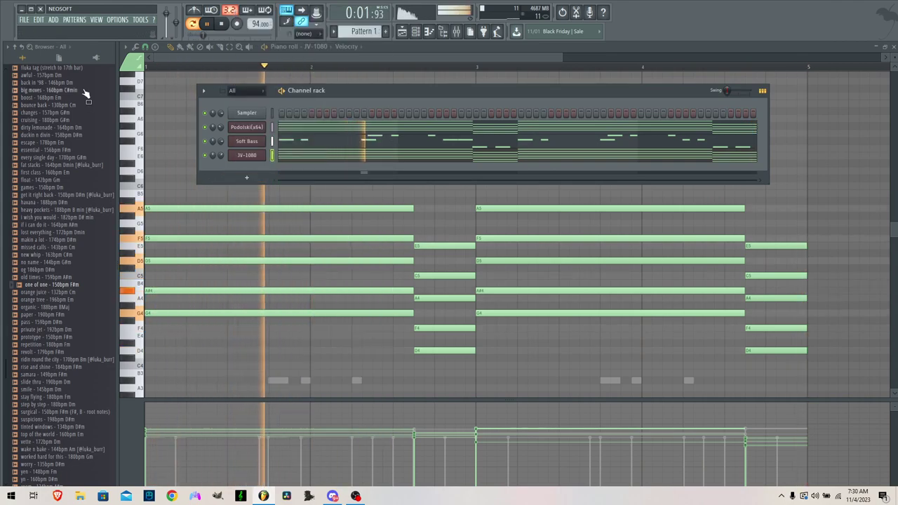
Audition kicks from the HF Kicks folder of the HUNGERFORCEBEATS - WEEKEND AT HUNGER'S KIT and add HF KIK 2 as a new channel
scroll(55, 403, up, 6)
click(61, 234)
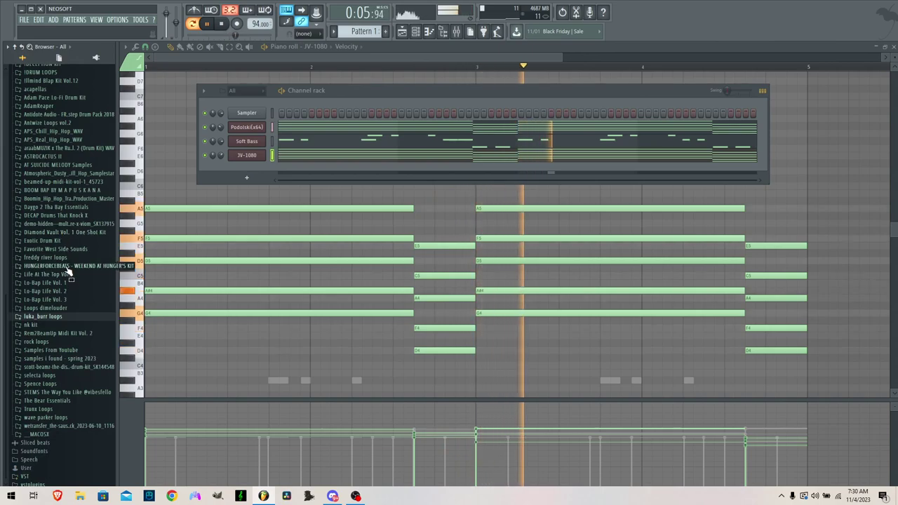
click(67, 267)
click(37, 290)
click(35, 375)
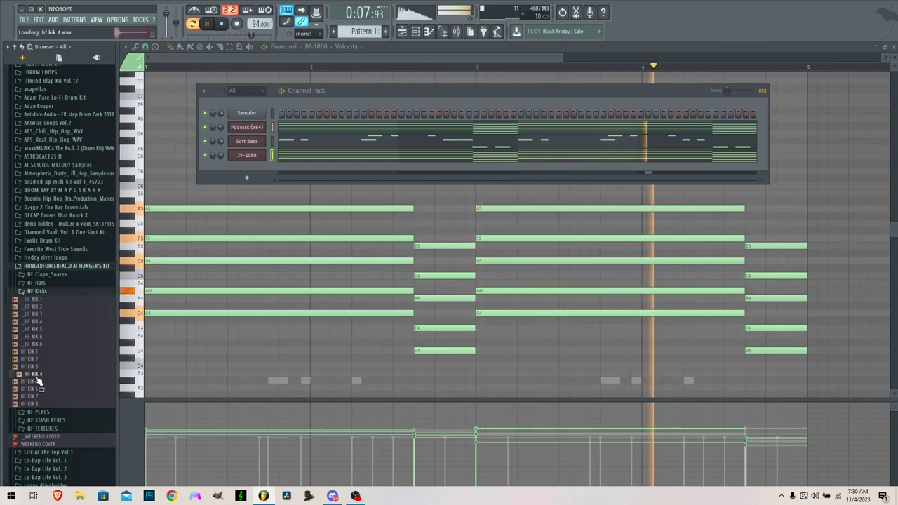
click(35, 359)
drag(35, 363, 242, 171)
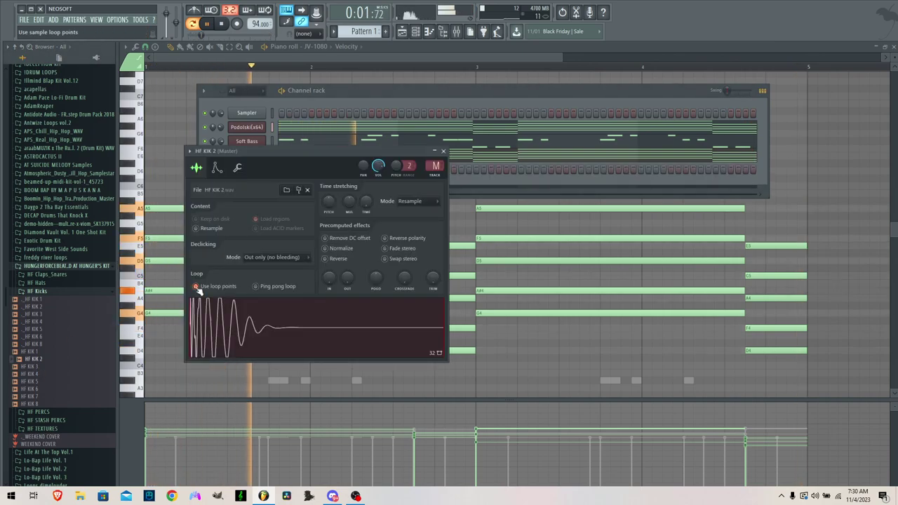
Audition the shakers in the Favorite West Side Sounds kit and add III - Shaker 6 as a new channel
click(60, 291)
click(63, 249)
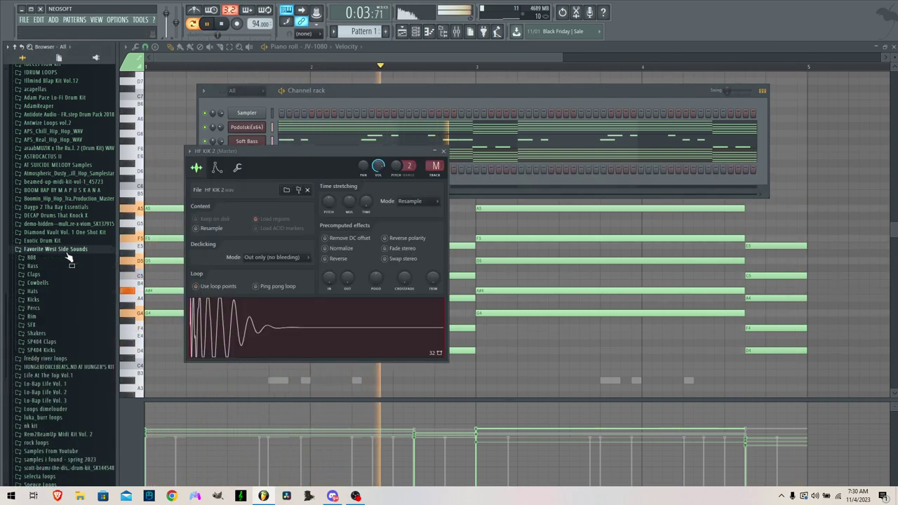
click(38, 334)
click(47, 343)
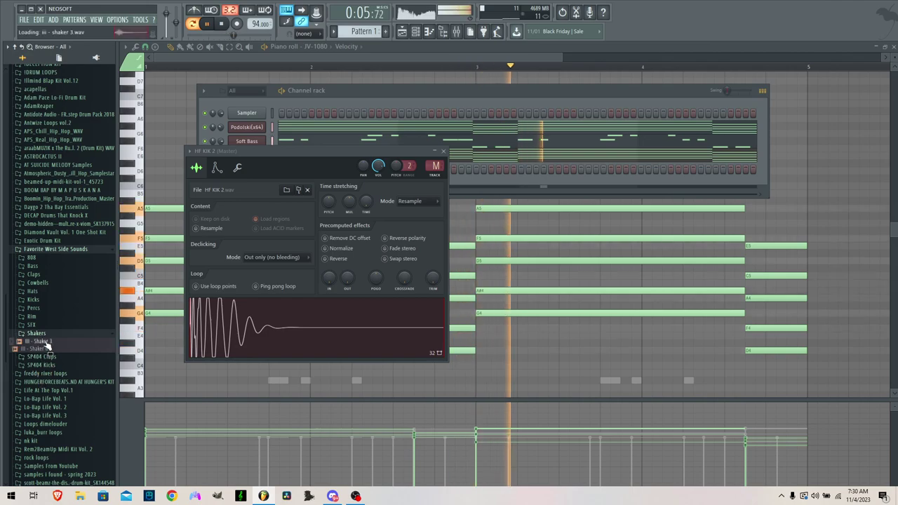
click(407, 92)
drag(29, 349, 242, 184)
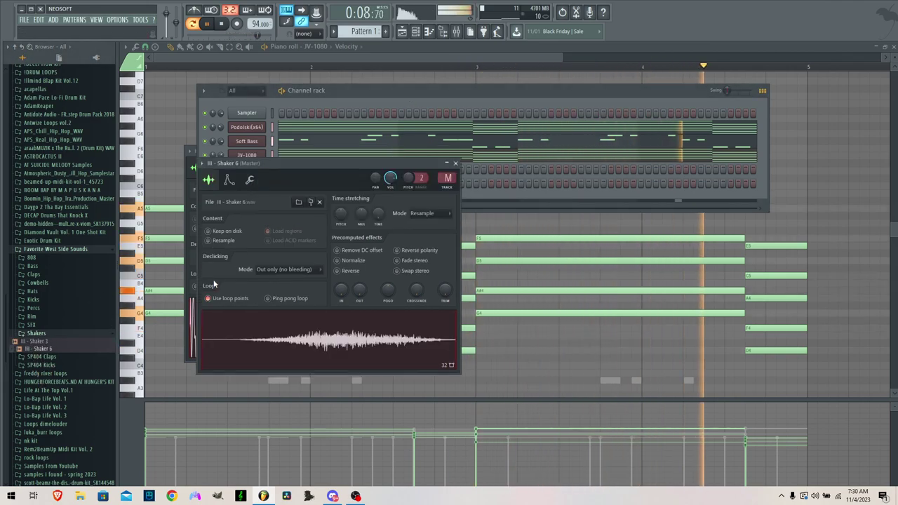
Clone the III - Shaker 6 channel four times to make spare sampler channels
click(397, 89)
right_click(256, 183)
click(283, 246)
right_click(256, 197)
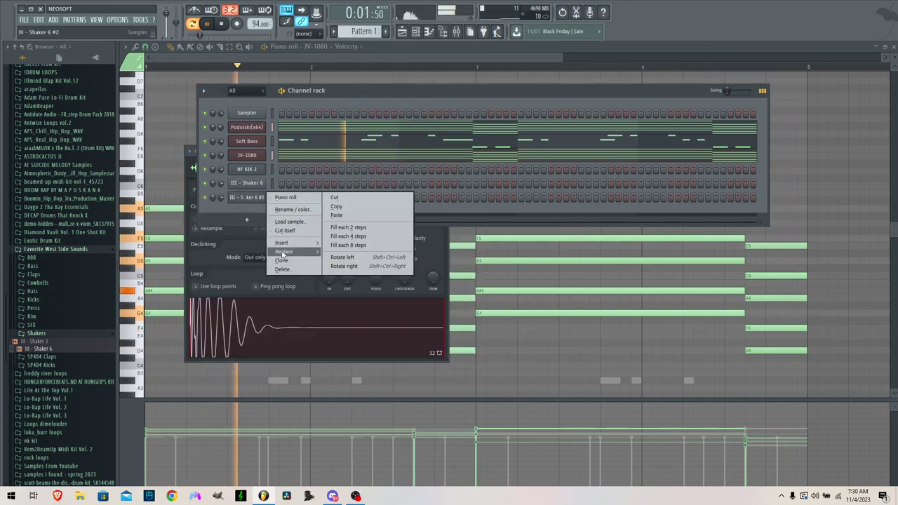
click(283, 260)
right_click(256, 211)
click(281, 274)
right_click(255, 226)
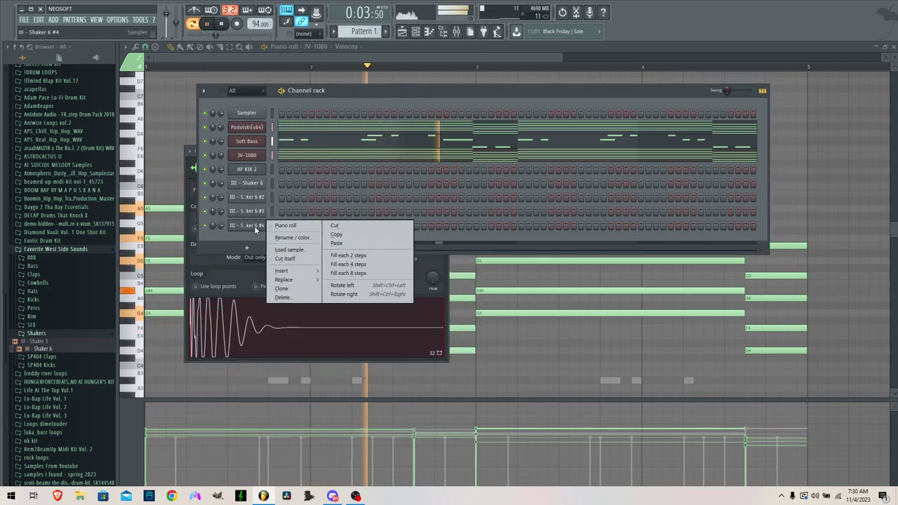
click(284, 289)
Audition claps from the HF Claps_Snares folder and load HF CLAP 10 into the first cloned shaker channel
click(61, 250)
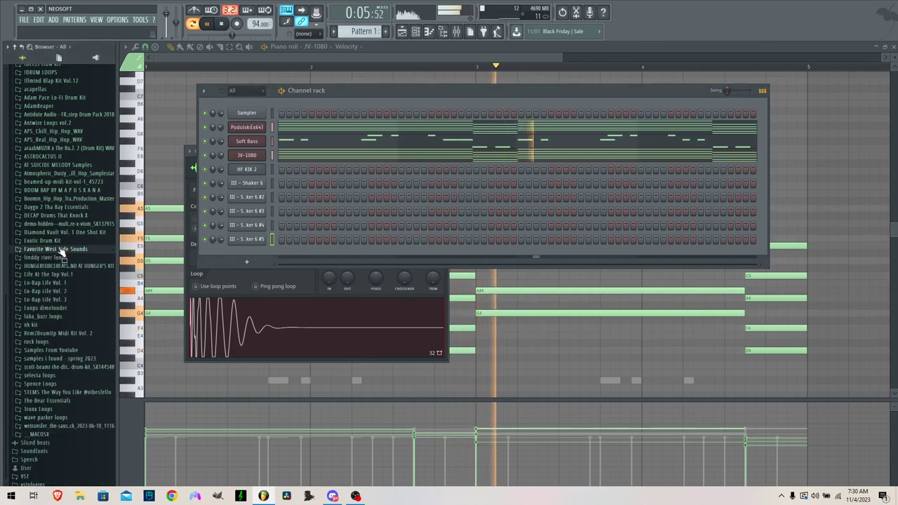
click(59, 268)
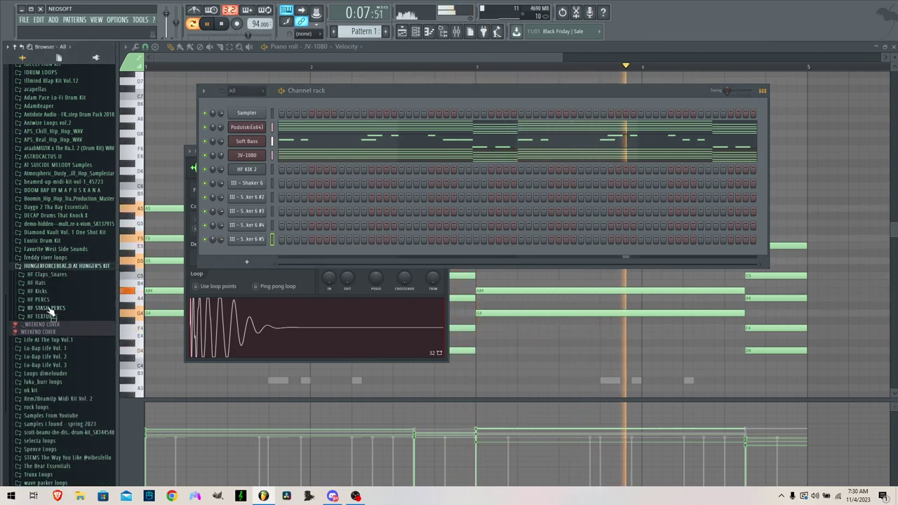
click(52, 276)
click(37, 380)
click(36, 394)
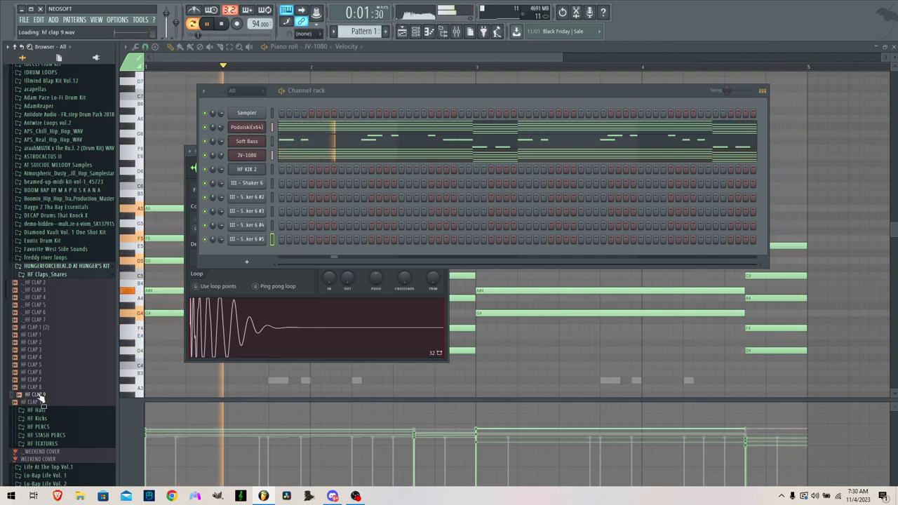
drag(251, 198, 240, 196)
Load HIHAT_NIGHTSLIME and NM - Open Hat 5 from the Favorite West Side Sounds Hats folder into the second and third cloned shaker channels
click(46, 274)
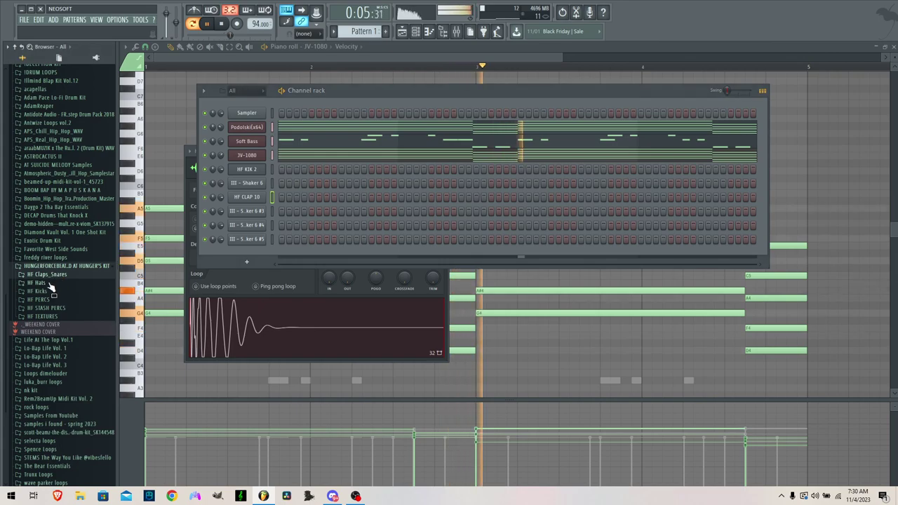
click(46, 283)
click(56, 249)
click(32, 291)
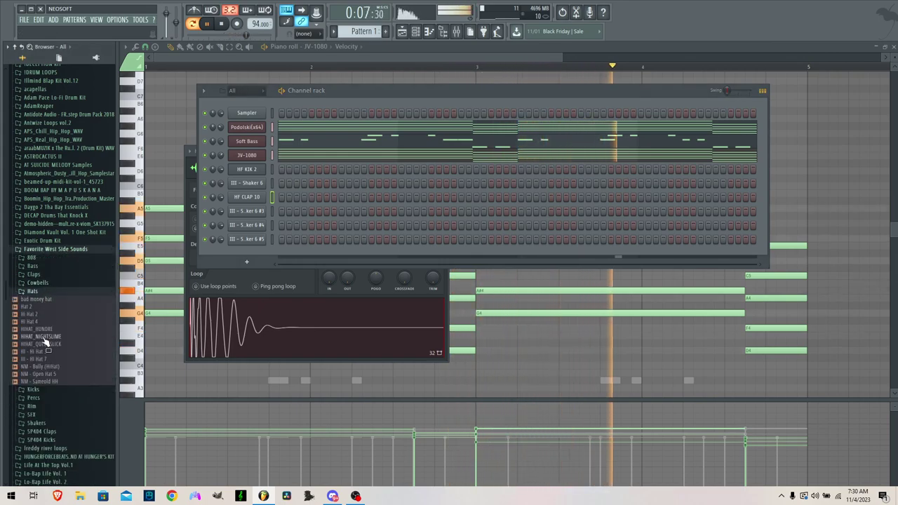
click(45, 336)
drag(44, 336, 264, 214)
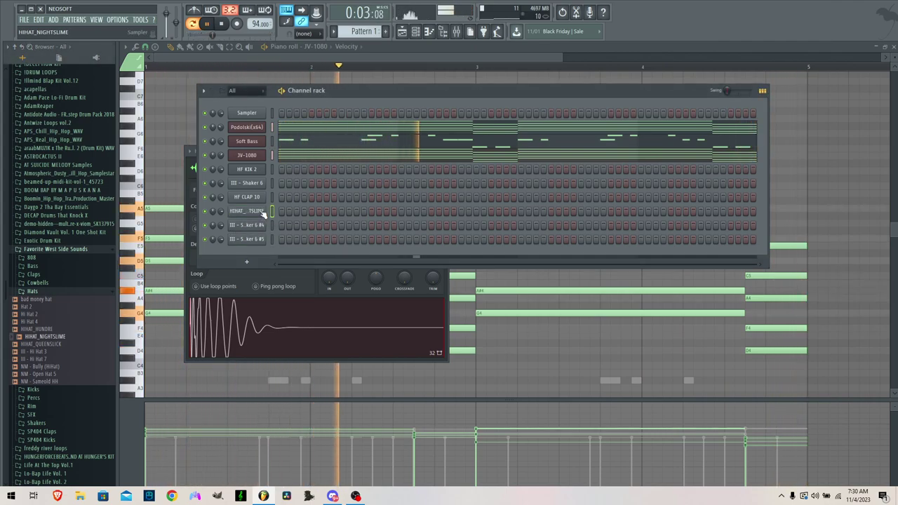
drag(44, 375, 247, 225)
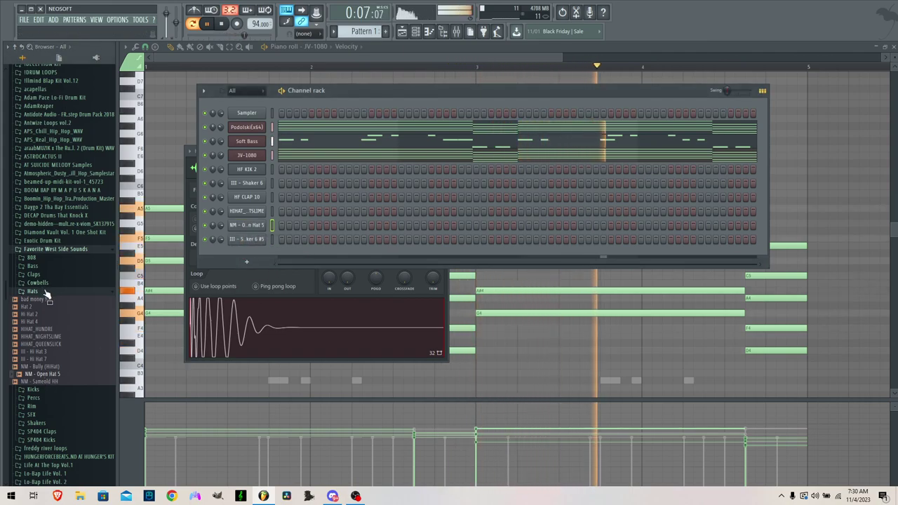
Audition tambourines in the Favorite West Side Sounds Percs folder and load Tamb 1 into the last cloned shaker channel
click(47, 292)
click(33, 309)
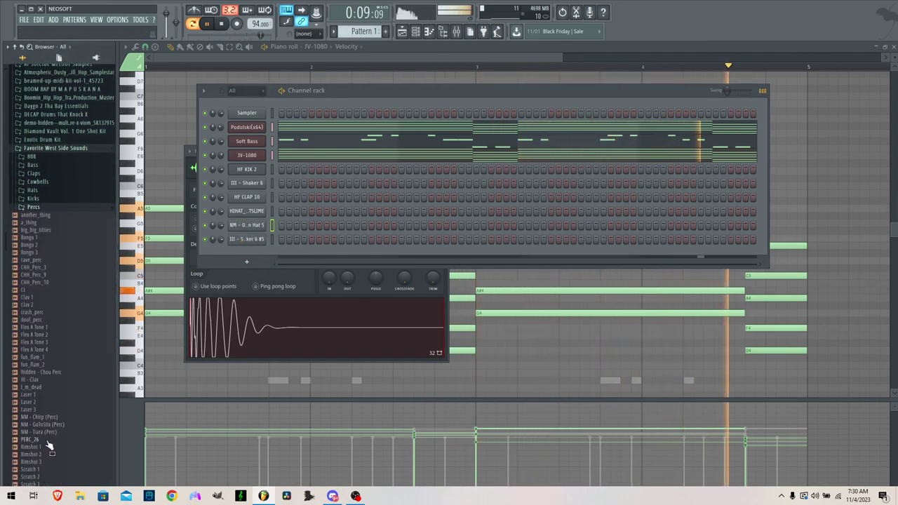
click(35, 359)
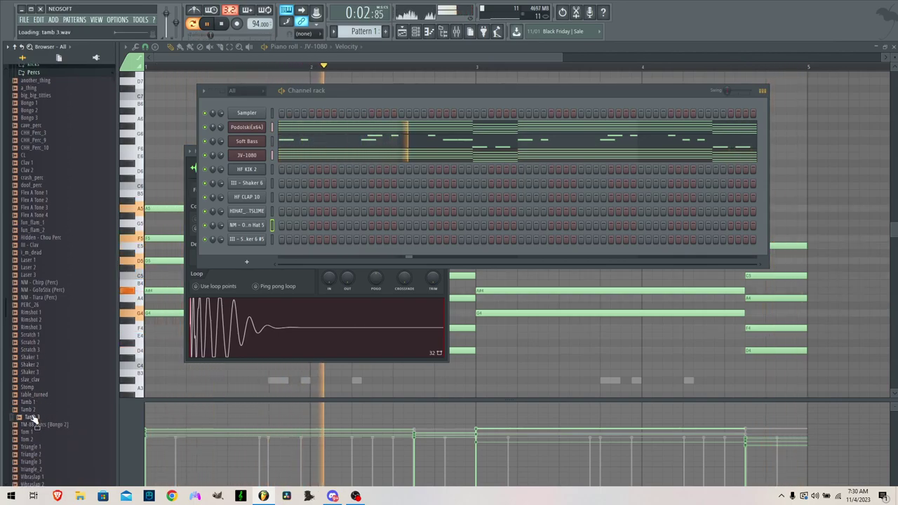
drag(31, 409, 254, 242)
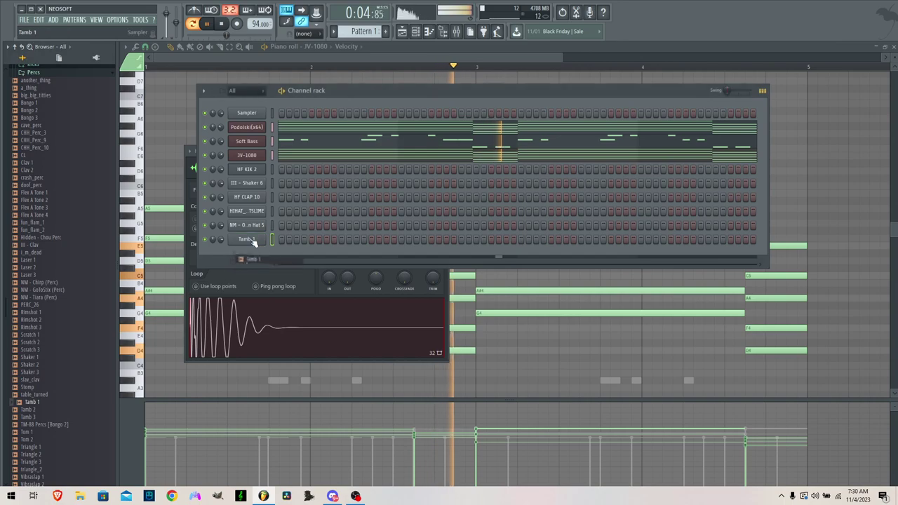
Place HF KIK 2 on steps 1 and 7 of bar 1 and HF CLAP 10 on steps 5 and 13 of every bar
click(282, 170)
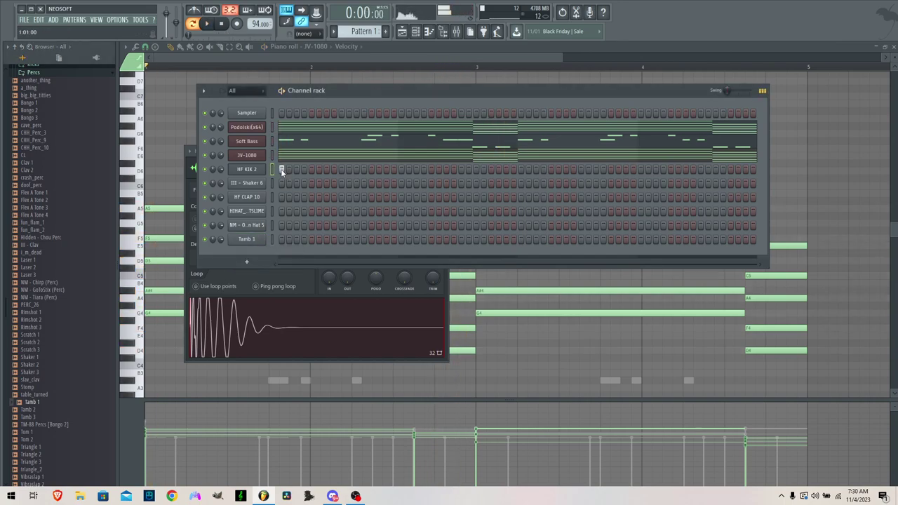
click(311, 197)
click(372, 197)
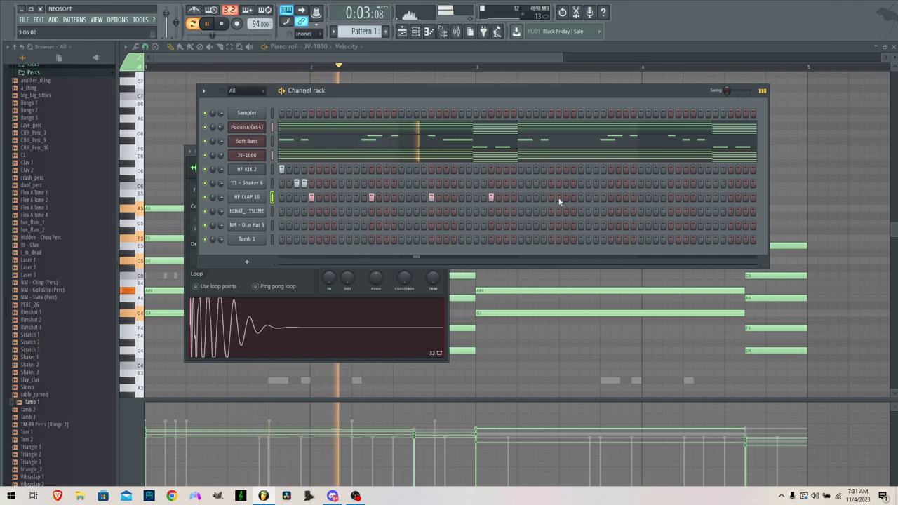
click(730, 197)
click(327, 170)
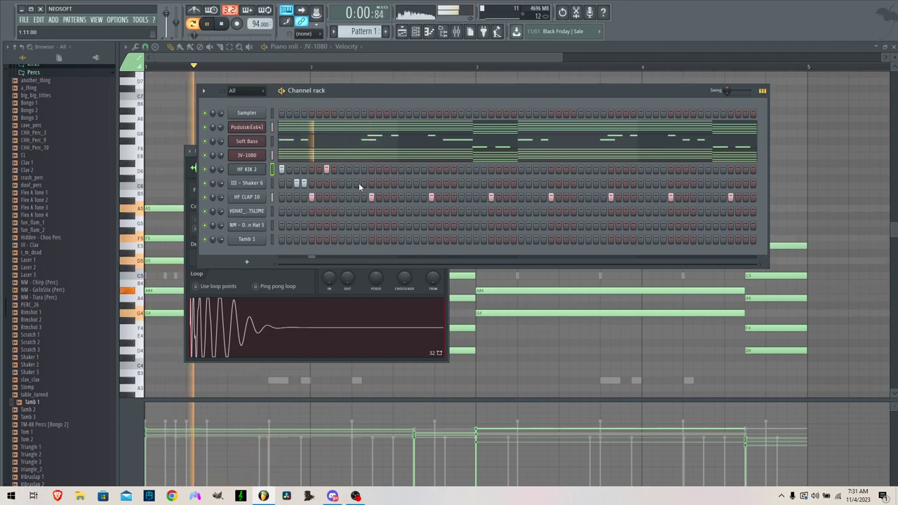
Place III - Shaker 6 hits on steps 3, 4 and 11 of each bar, plus steps 7, 8, 12 and 15 of bar 4
click(357, 183)
click(416, 183)
click(424, 183)
click(475, 183)
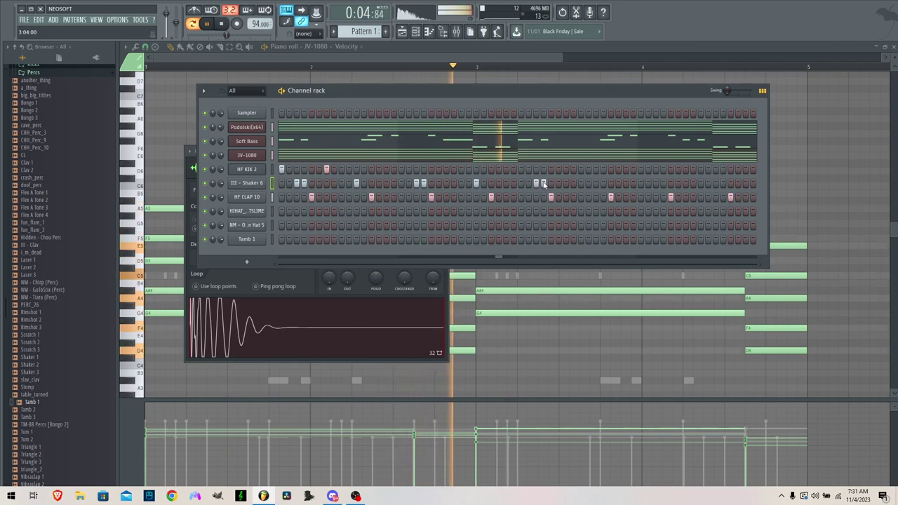
click(595, 184)
click(655, 183)
click(663, 184)
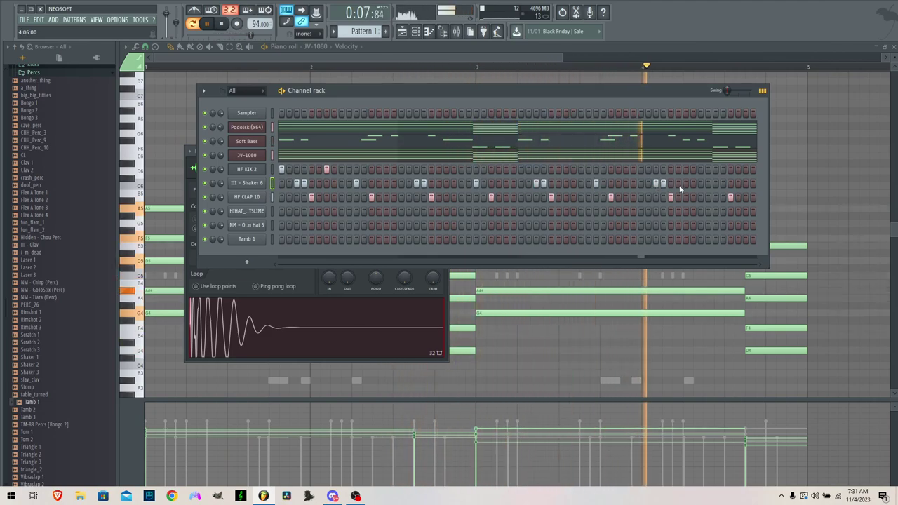
click(723, 183)
click(745, 183)
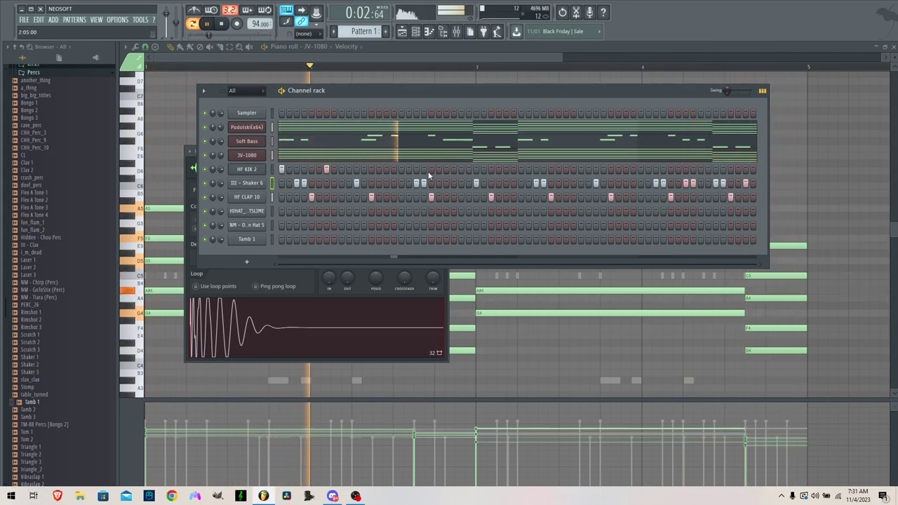
Place an HF KIK 2 hit on the first step of bar 2, remove the extra one on step 3 and replay the pattern
click(401, 169)
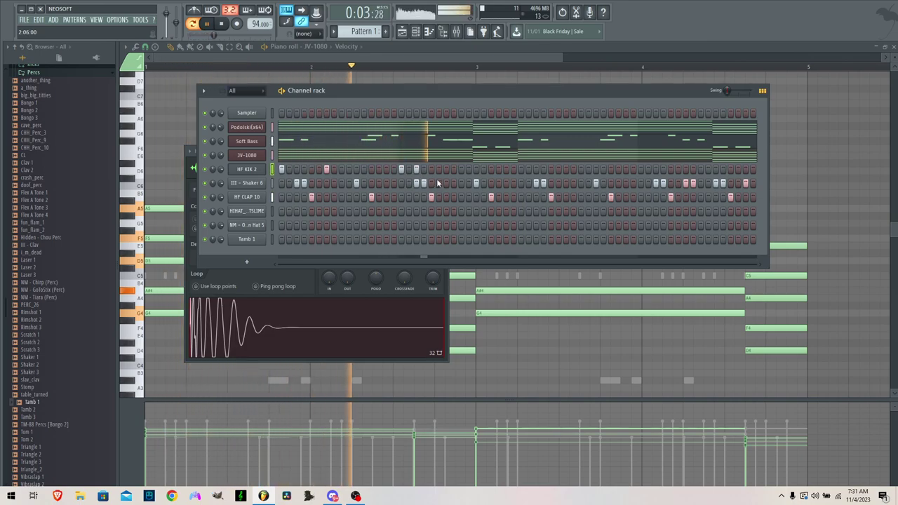
right_click(417, 170)
key(space)
key(space)
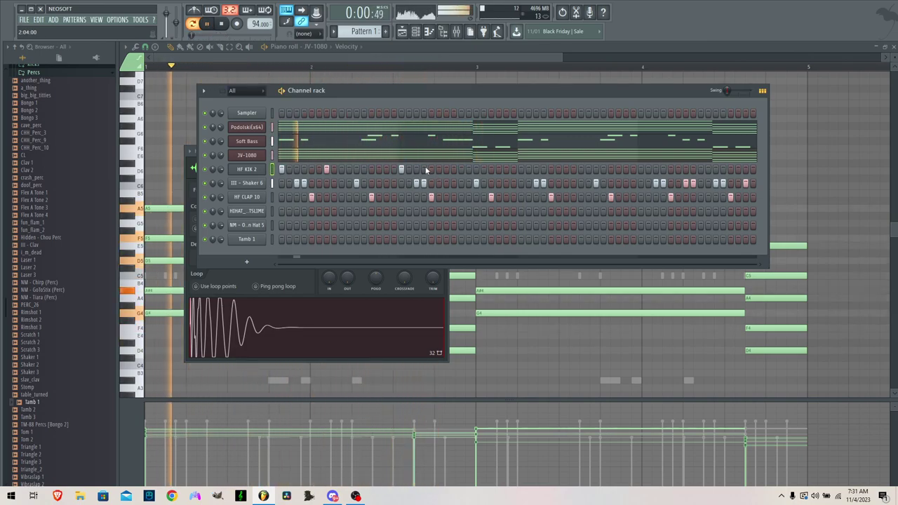
Complete the HF KIK 2 pattern on bar 2 step 10, bar 3 steps 1 and 7, and bar 4 steps 1, 11 and 15
click(462, 169)
right_click(462, 170)
click(448, 170)
key(space)
right_click(446, 170)
click(439, 170)
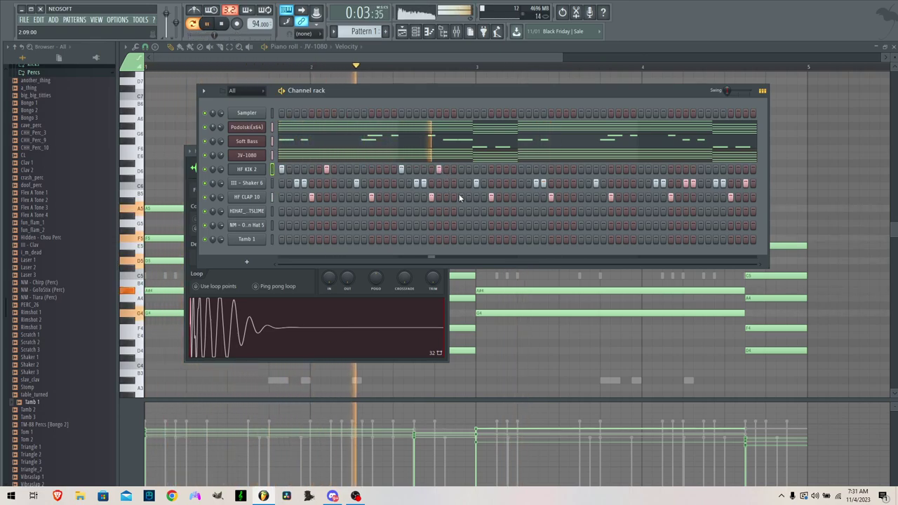
key(space)
right_click(439, 170)
click(446, 170)
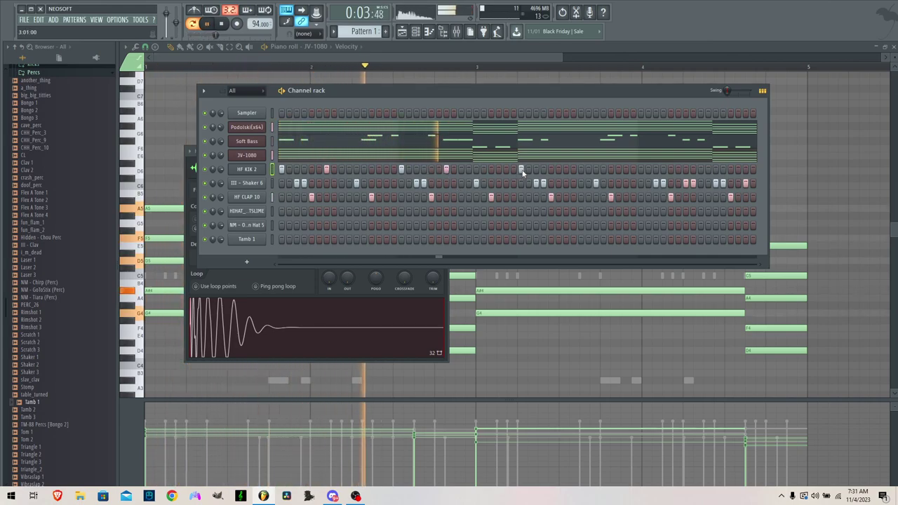
right_click(446, 169)
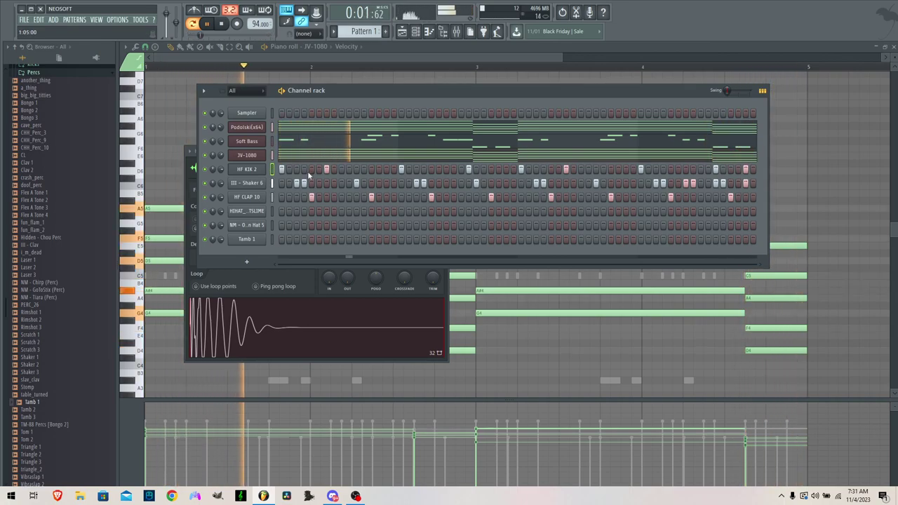
Fill HIHAT_NIGHTSLIME on every second step and add an extra hit on step 10 of each bar
right_click(256, 210)
click(365, 244)
key(space)
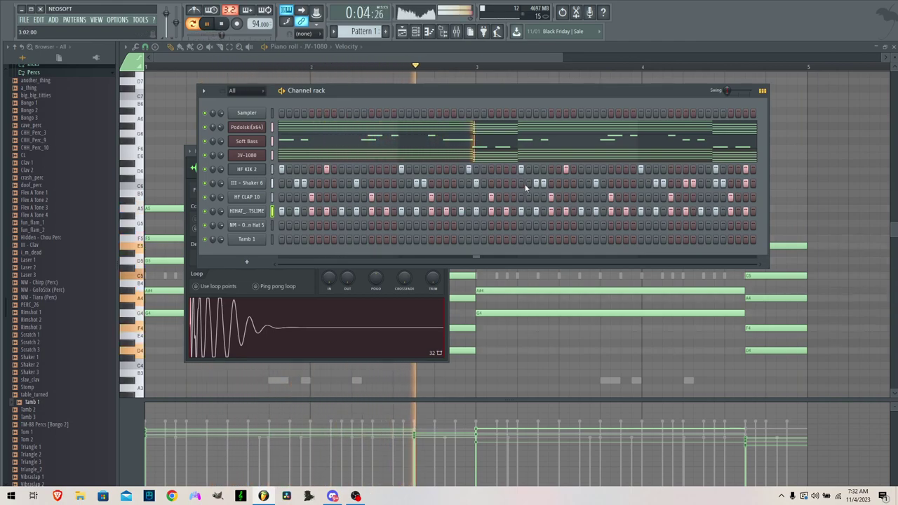
key(space)
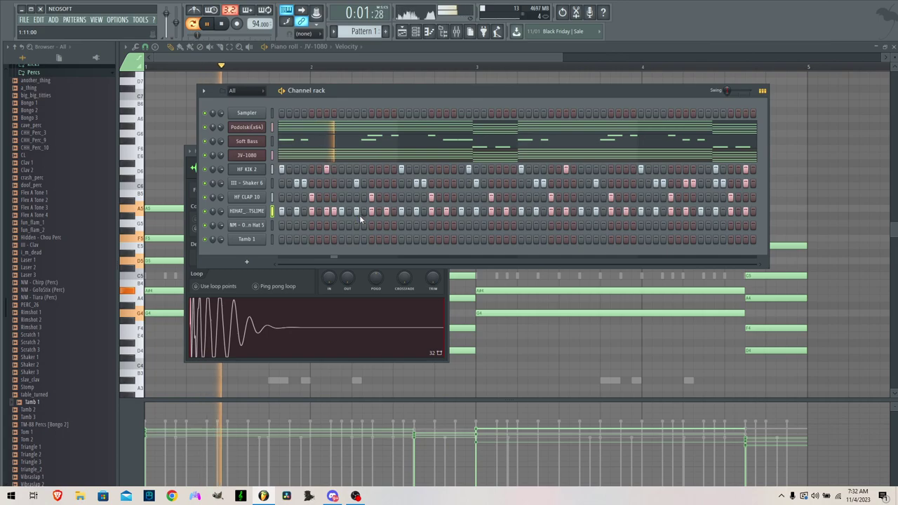
right_click(336, 212)
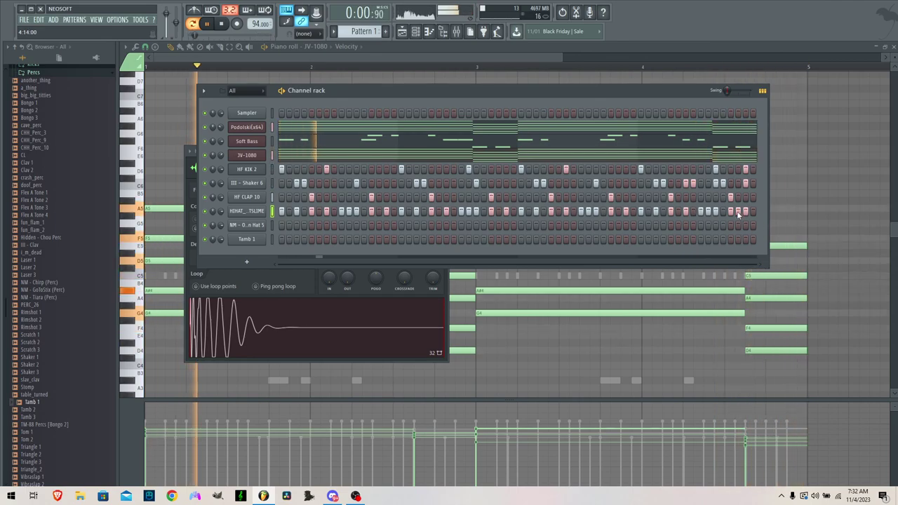
Randomize the velocities of all HIHAT_NIGHTSLIME notes in the piano roll
right_click(272, 217)
click(282, 209)
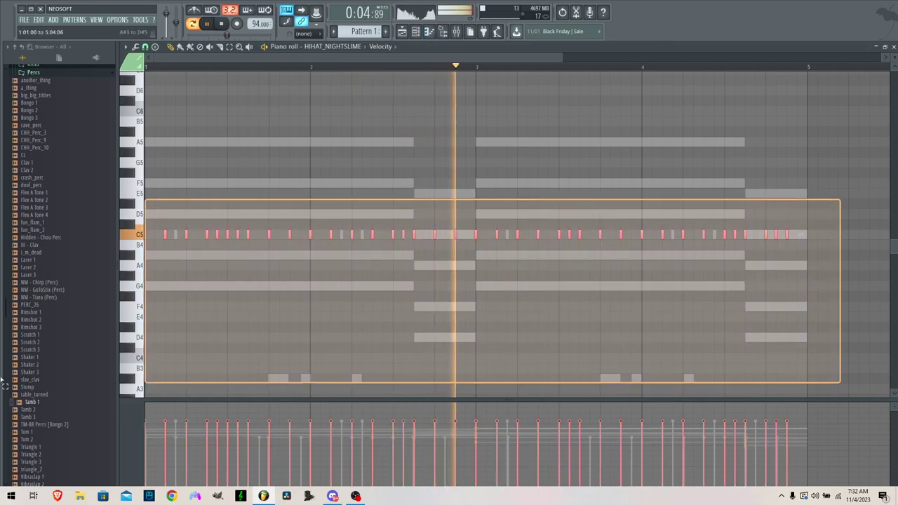
drag(1, 380, 2, 381)
scroll(305, 377, down, 2)
key(alt+r)
click(504, 336)
key(ctrl+d)
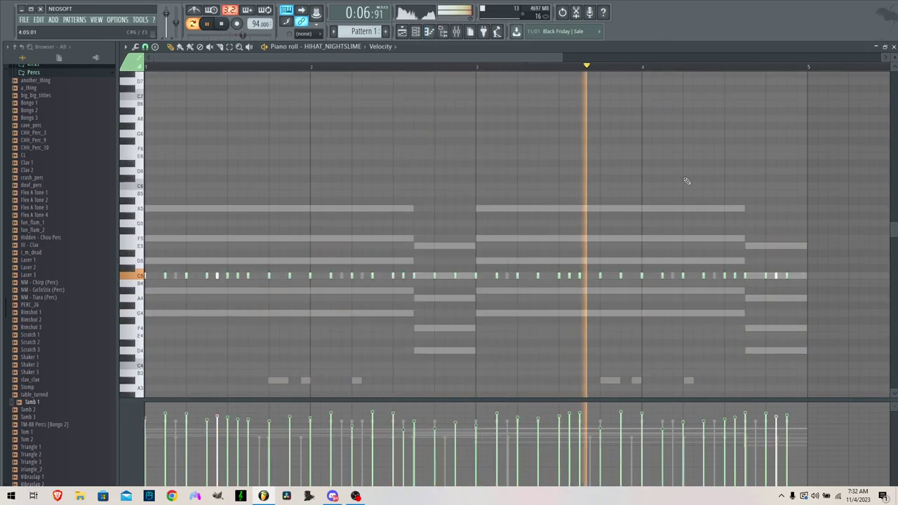
scroll(846, 232, down, 1)
key(ctrl+a)
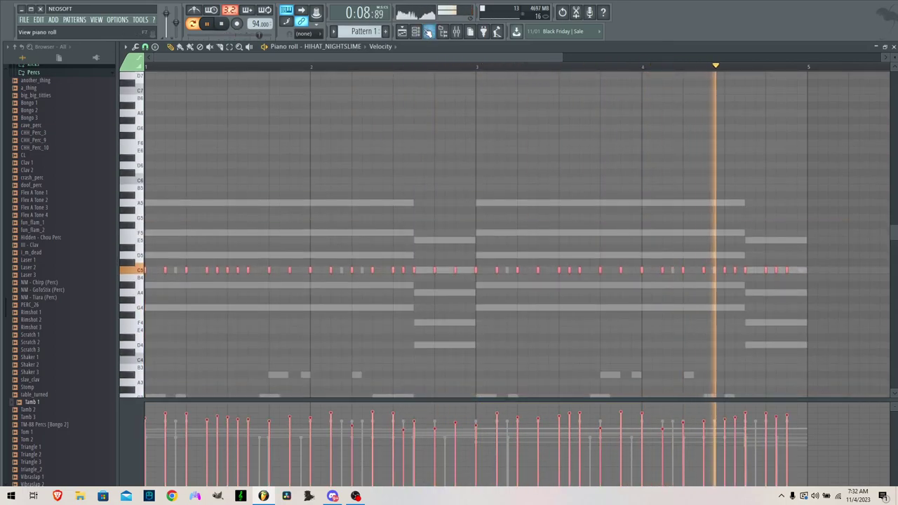
Return to the channel rack, slightly lower the HIHAT_NIGHTSLIME channel's volume and replay the pattern
key(F6)
drag(221, 211, 221, 217)
key(space)
key(space)
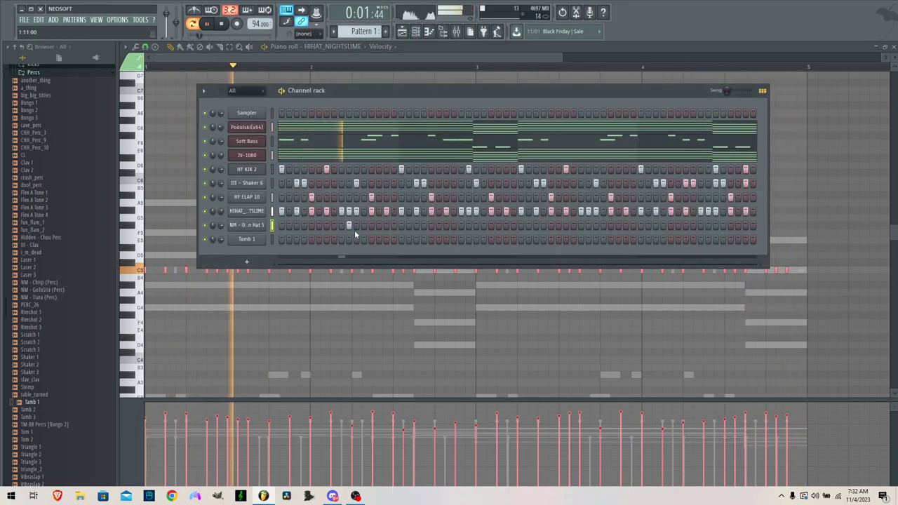
Place NM - Open Hat 5 hits on step 9 of bars 1 and 3, clearing the trial hits around them
click(334, 225)
right_click(334, 225)
key(space)
click(342, 225)
key(space)
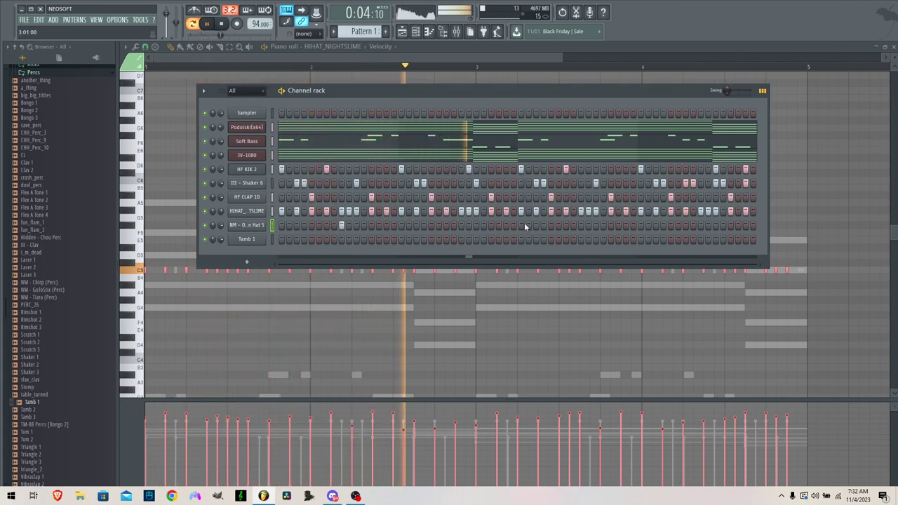
click(579, 225)
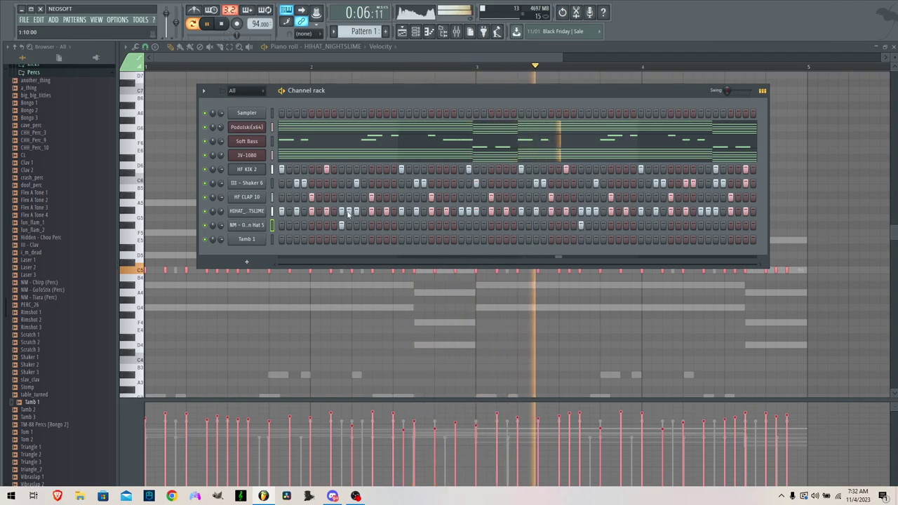
Save the project in the Projects folder as "heated coat rack"
click(24, 19)
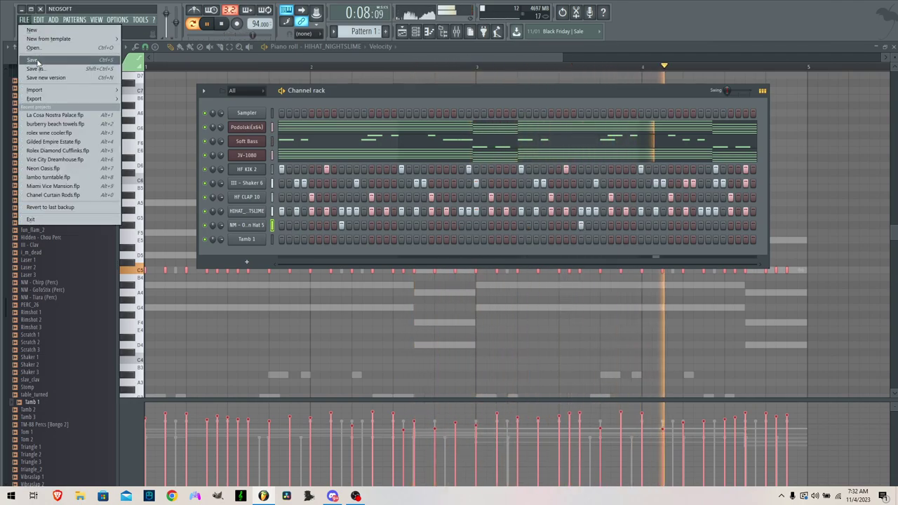
click(37, 61)
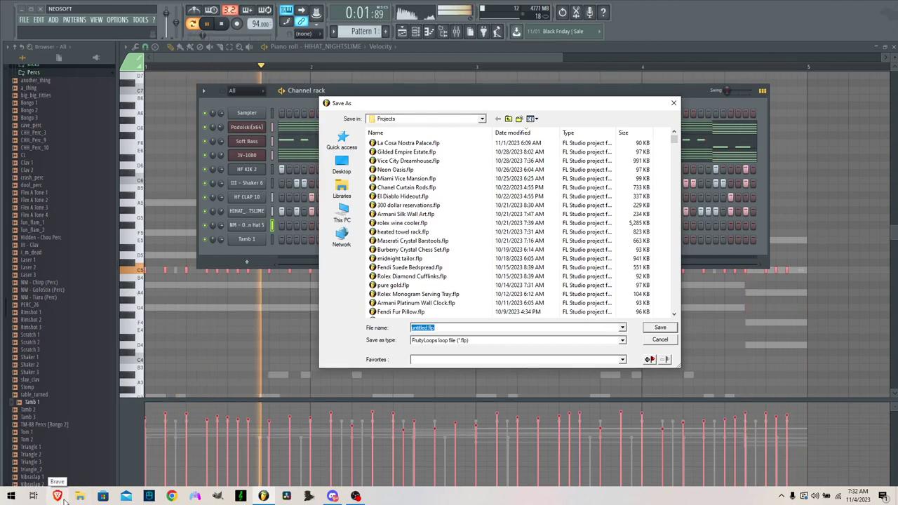
text(heated coat rack)
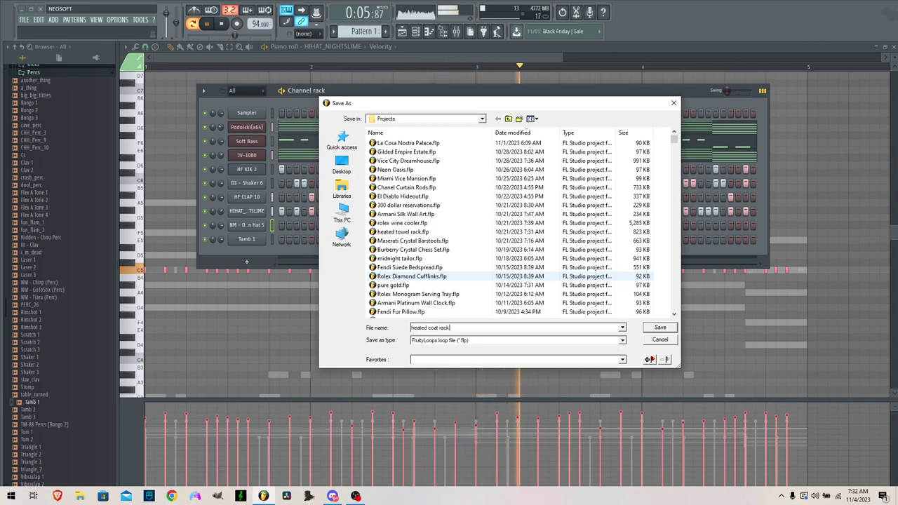
key(Return)
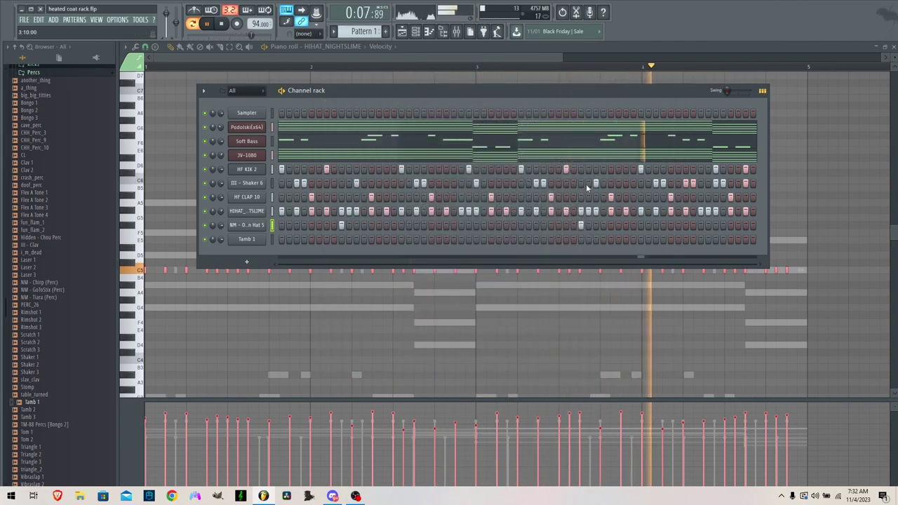
Place Tamb 1 hits on the first step of bars 1 and 3, testing and clearing trial hits in bar 2
click(282, 239)
key(space)
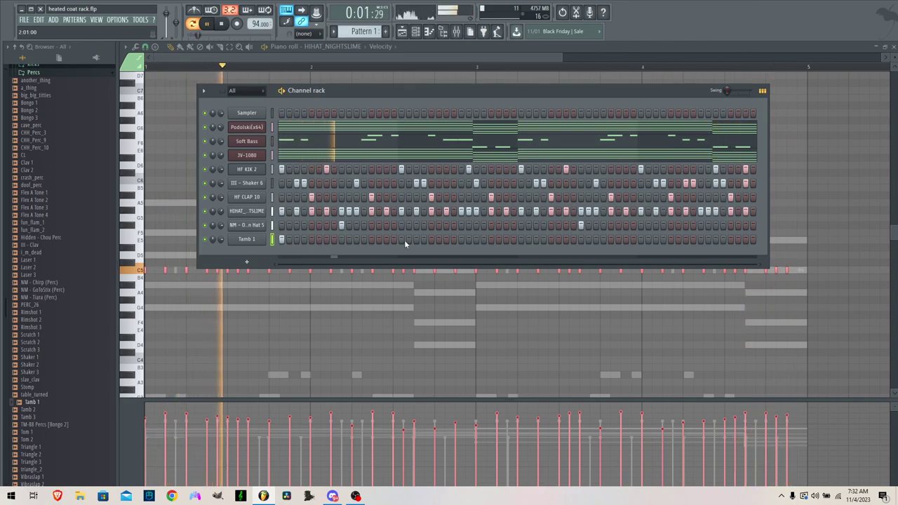
click(461, 239)
click(476, 239)
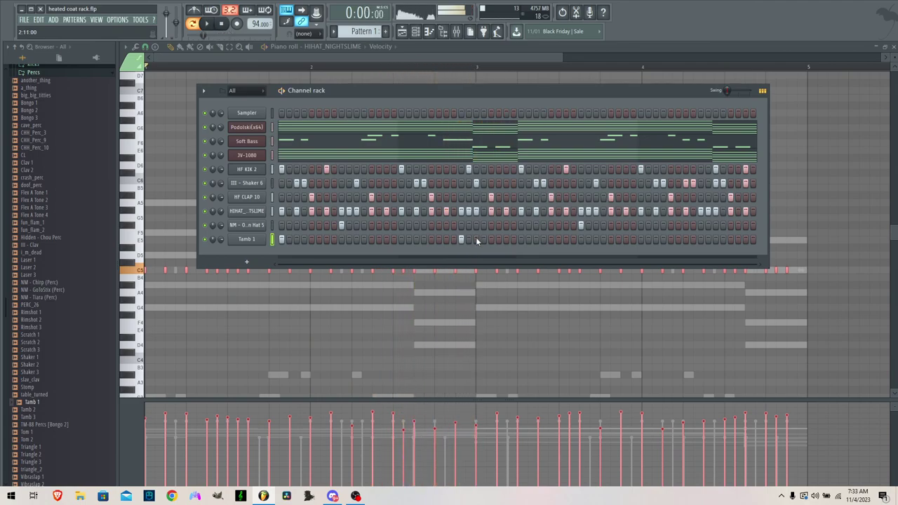
click(483, 239)
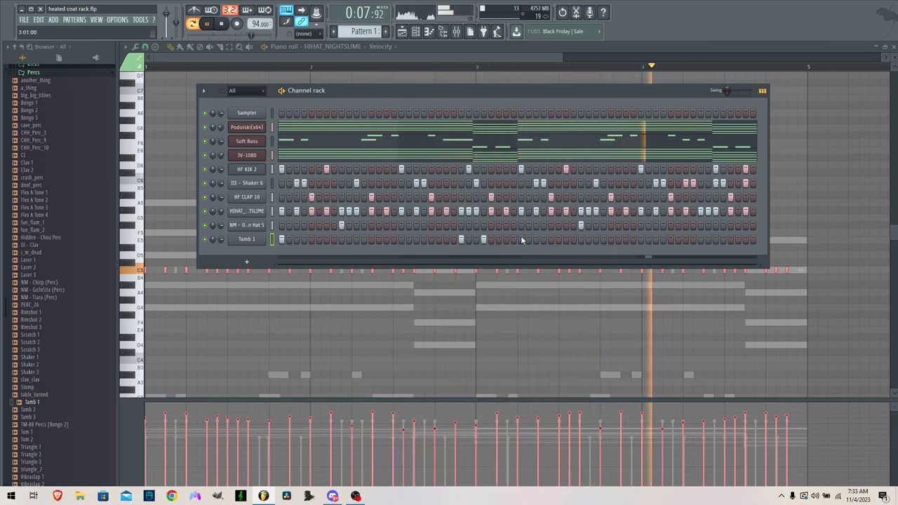
right_click(484, 240)
right_click(460, 240)
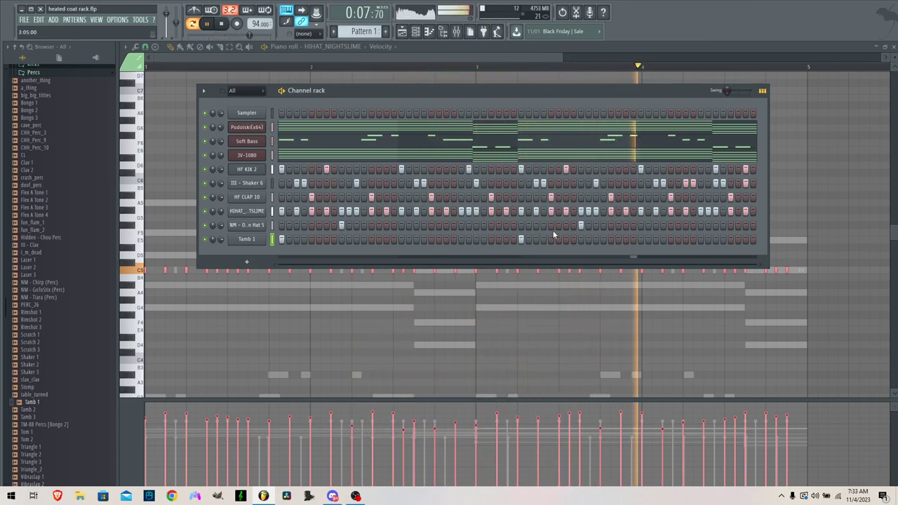
Move the bar 3 note of NM - Open Hat 5 down to A#4 in the piano roll and save the project
click(257, 225)
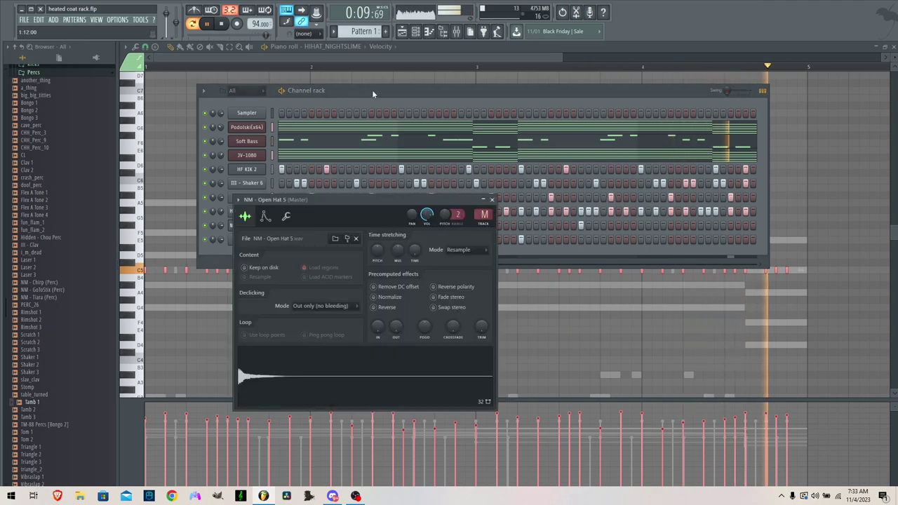
click(373, 94)
right_click(264, 224)
click(281, 226)
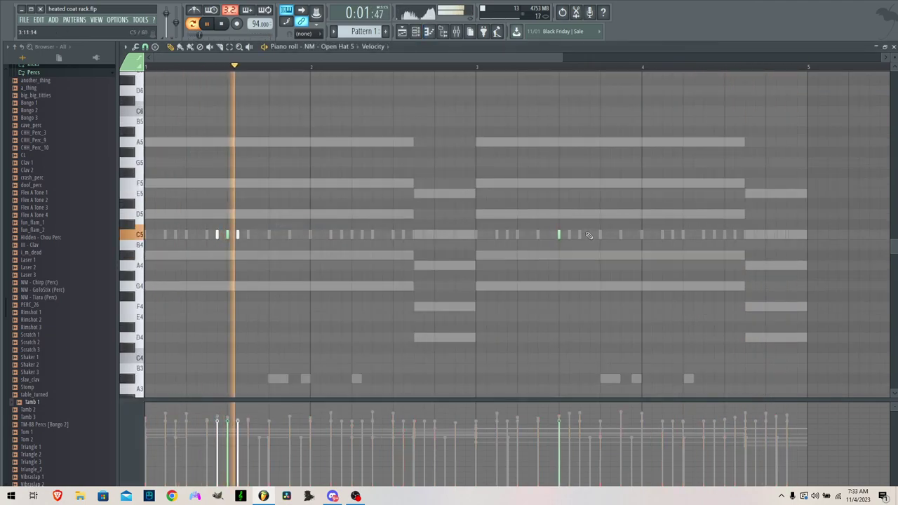
drag(559, 234, 559, 254)
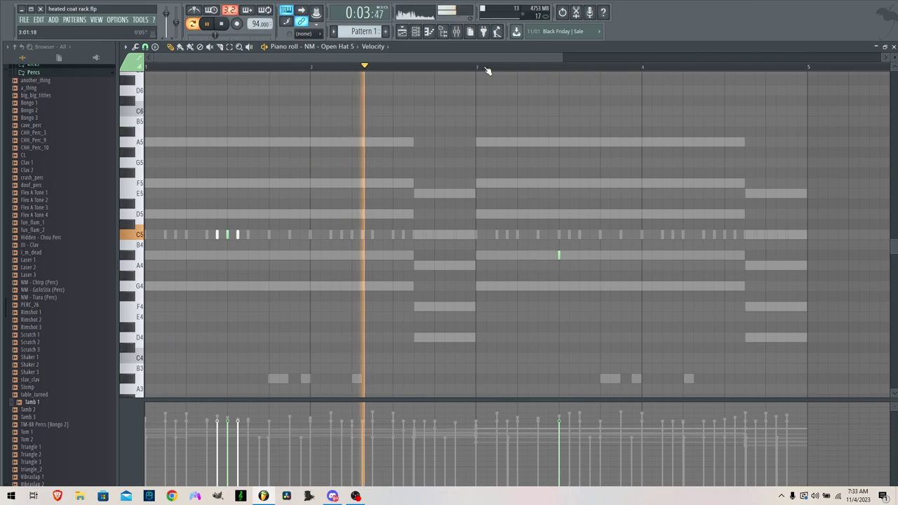
click(416, 32)
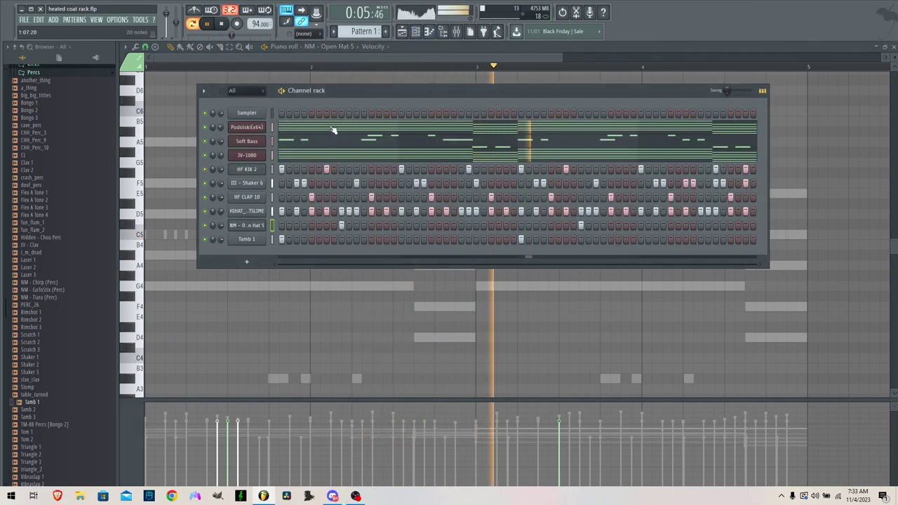
click(25, 19)
click(35, 62)
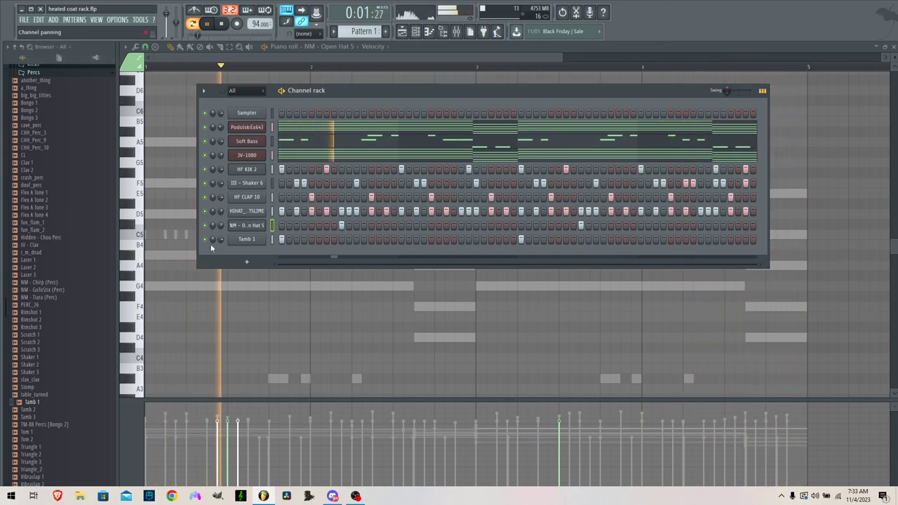
Add a second JV-1080 instrument channel and load its PR-B patch 083: MG Solo
click(246, 262)
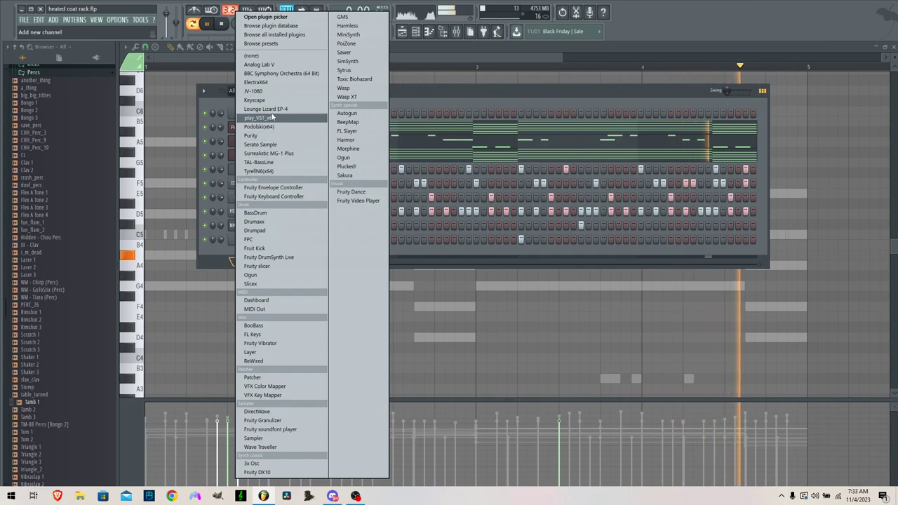
click(269, 92)
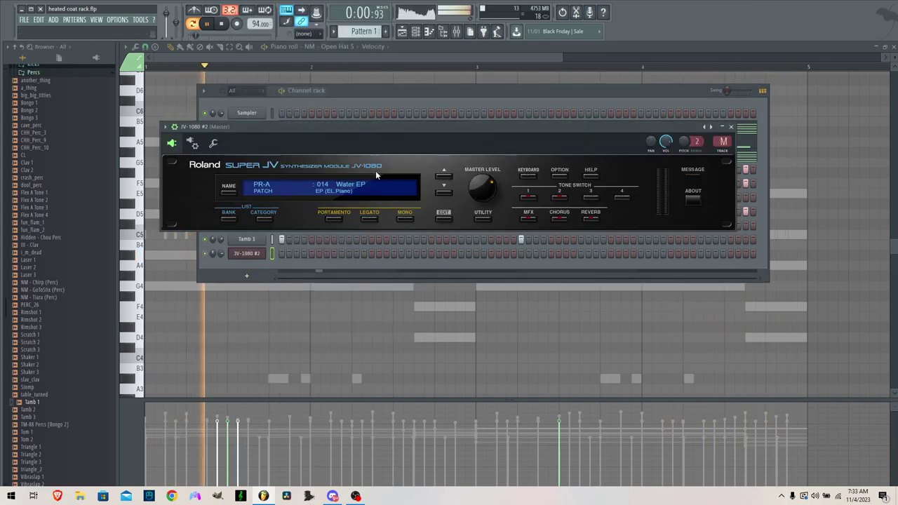
click(341, 190)
mouse_move(270, 250)
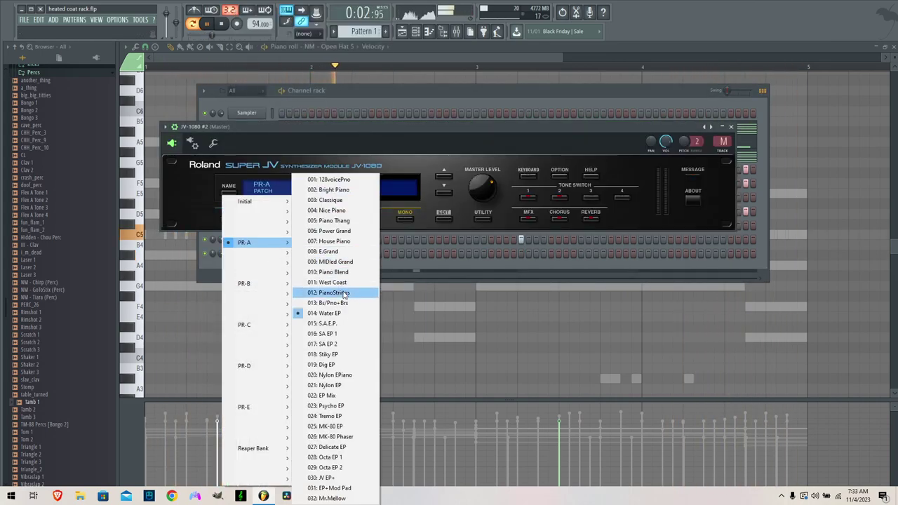
mouse_move(269, 285)
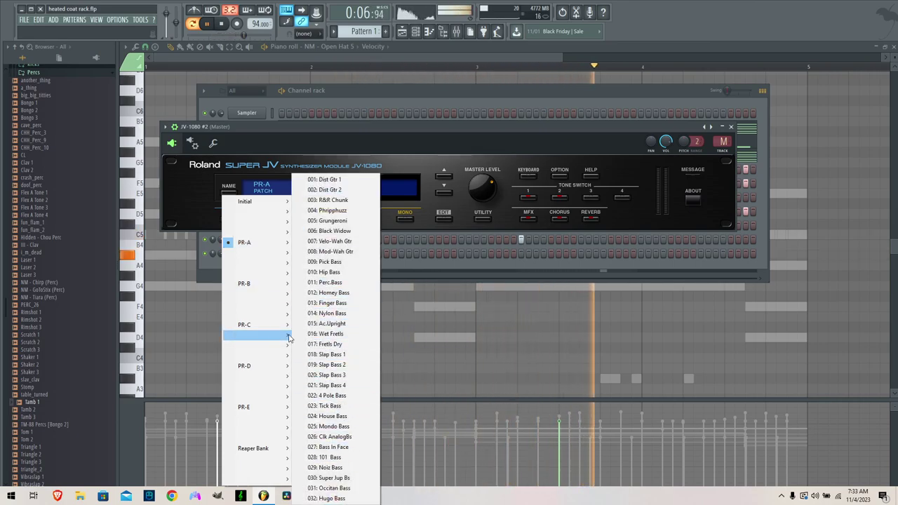
mouse_move(273, 327)
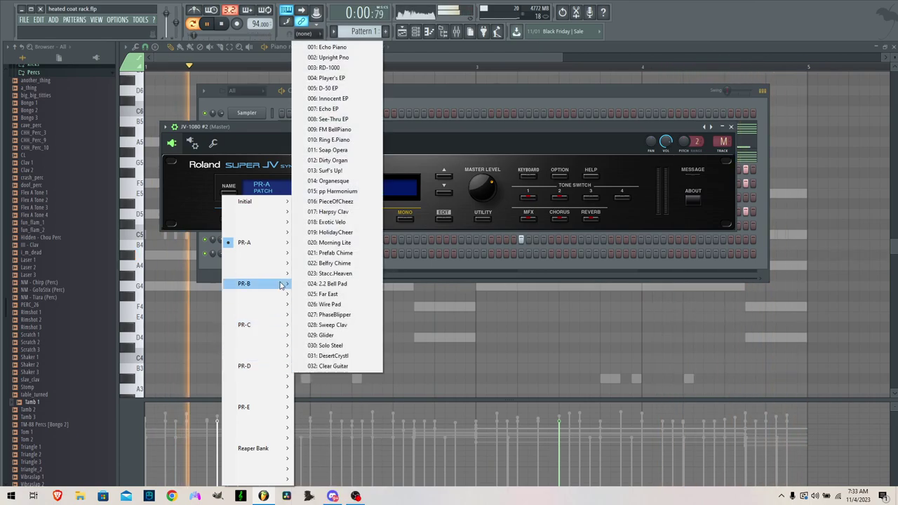
mouse_move(284, 265)
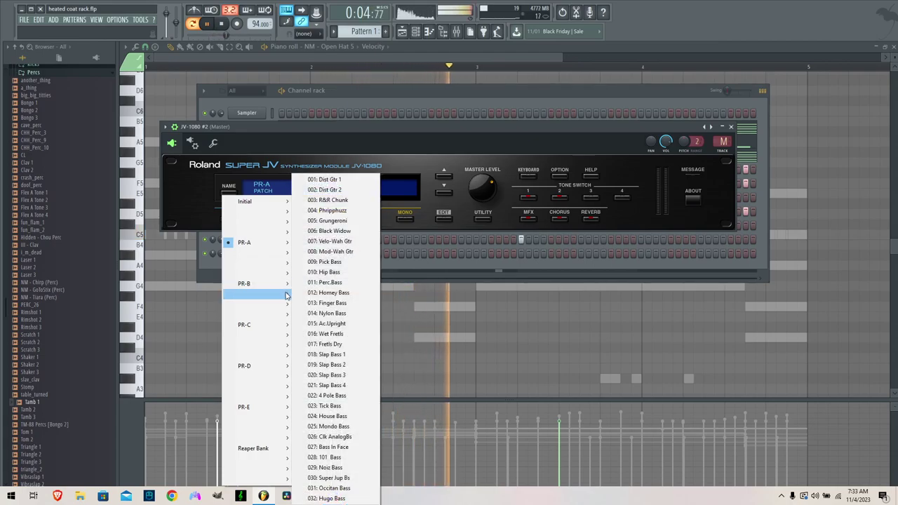
mouse_move(286, 306)
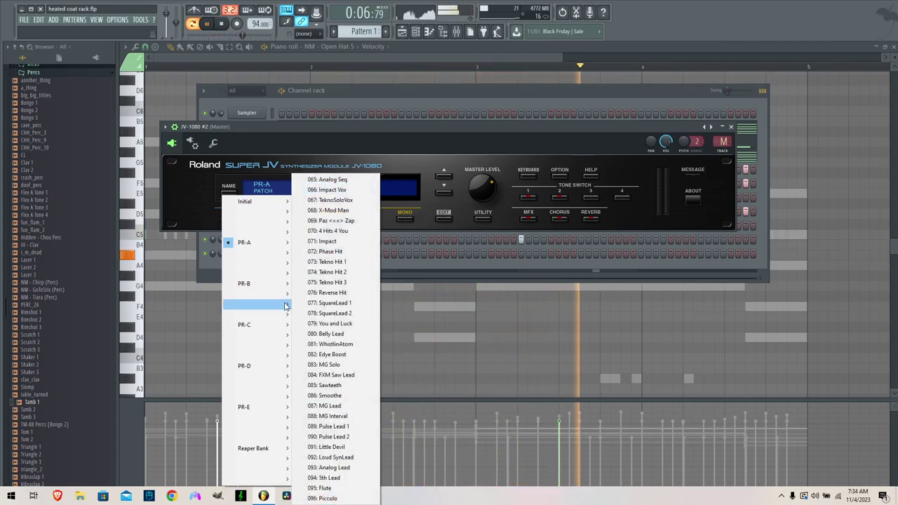
click(343, 364)
click(388, 119)
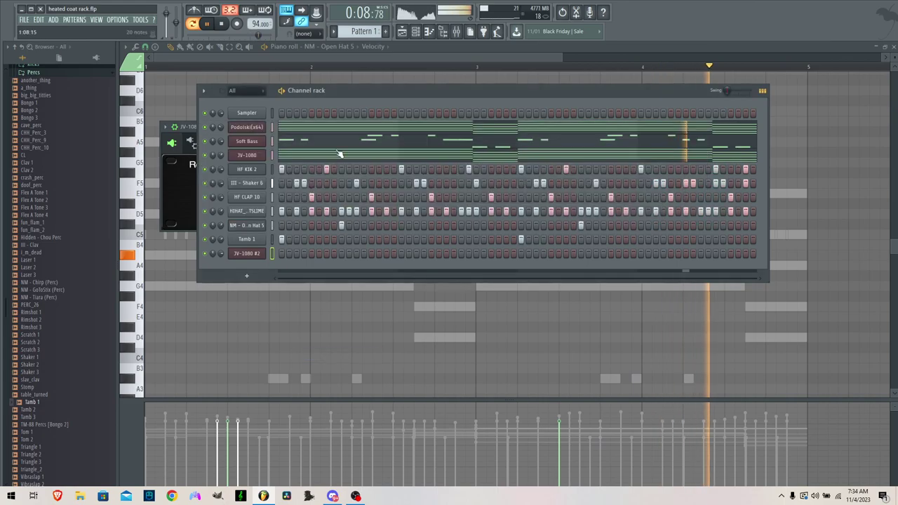
Start a JV-1080 #2 melody with short F5, A5 and A#5 notes, plus an A5 held from bar 1 step 5 through bar 2 step 10
right_click(262, 255)
click(275, 256)
key(space)
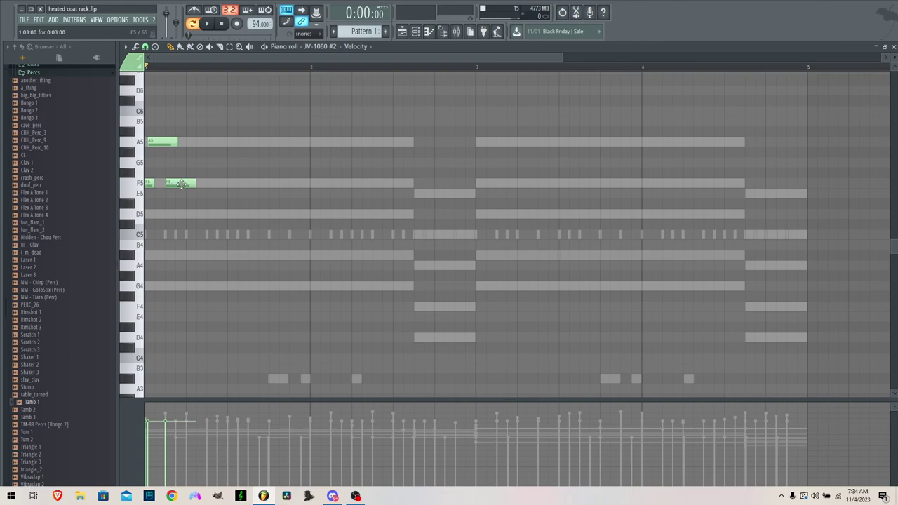
key(space)
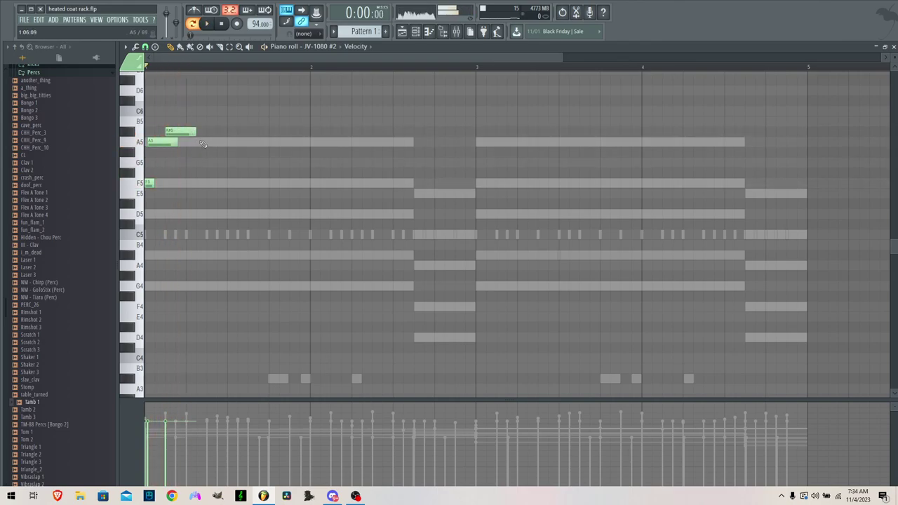
drag(217, 141, 414, 141)
key(space)
key(space)
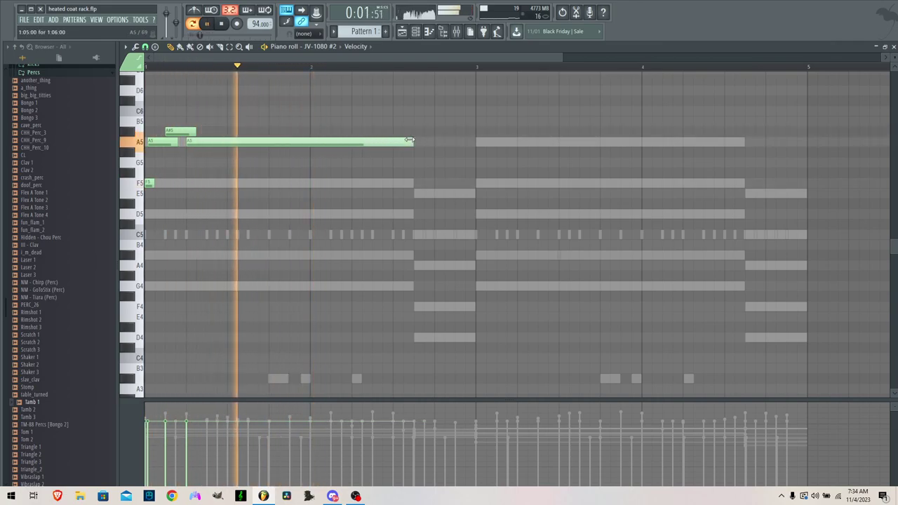
click(359, 182)
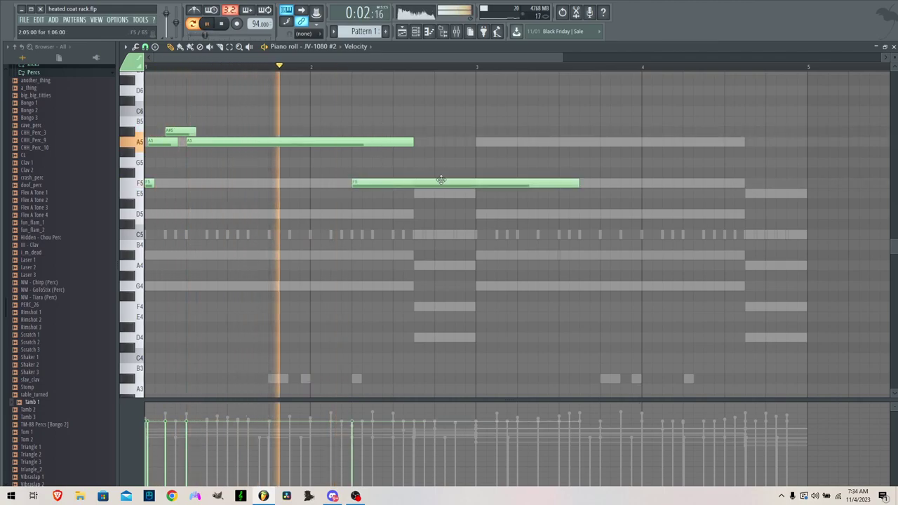
drag(576, 183, 369, 184)
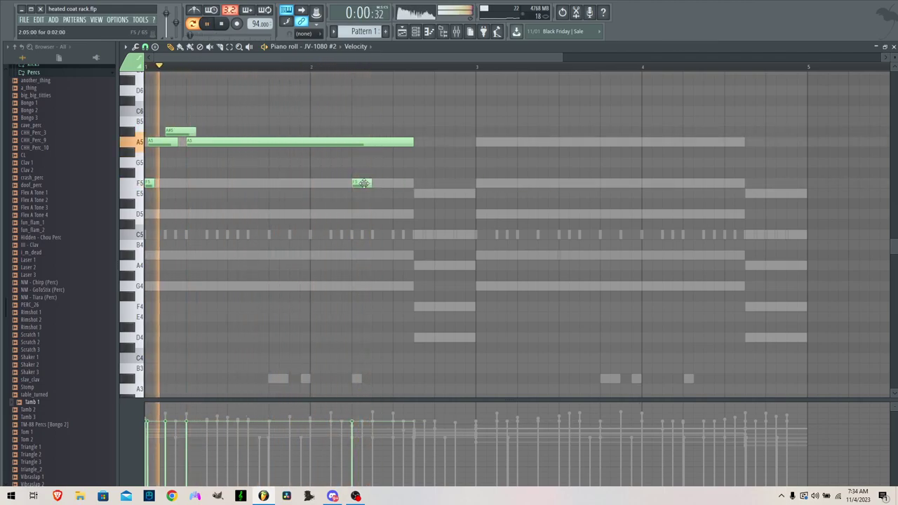
click(381, 132)
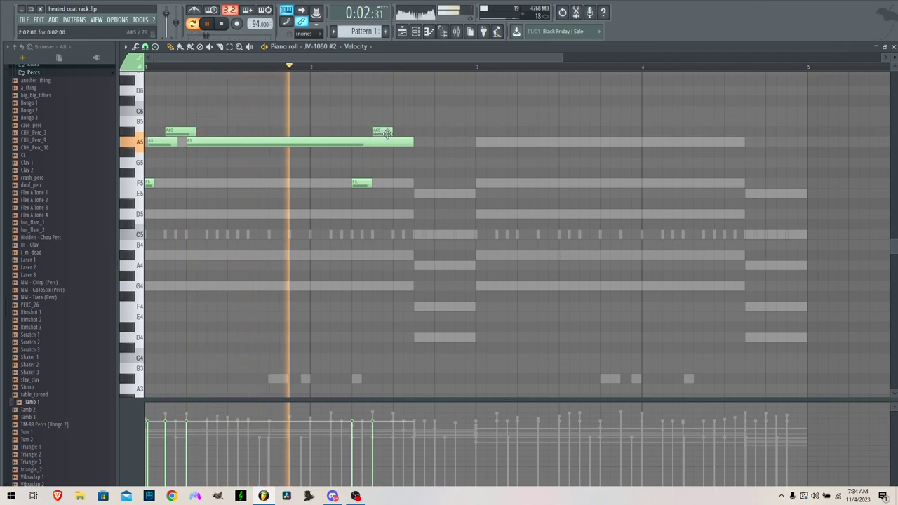
drag(391, 132, 393, 132)
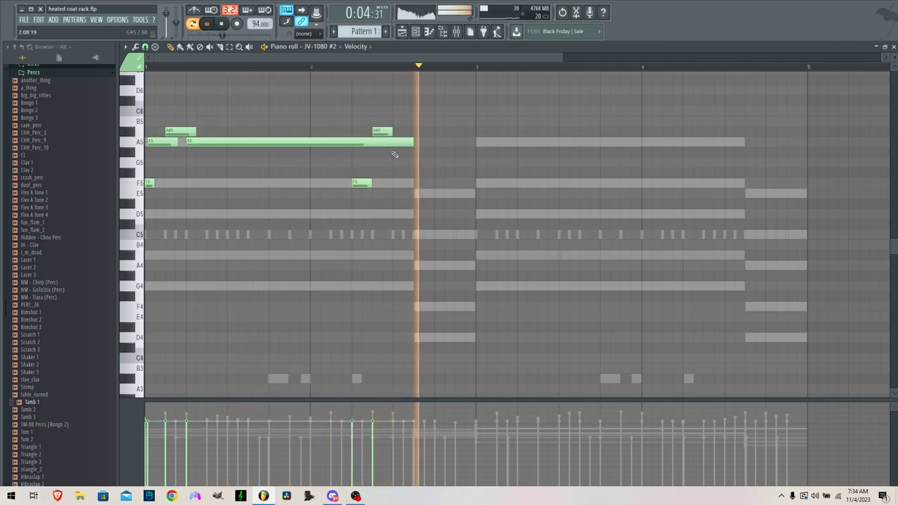
right_click(362, 183)
right_click(384, 132)
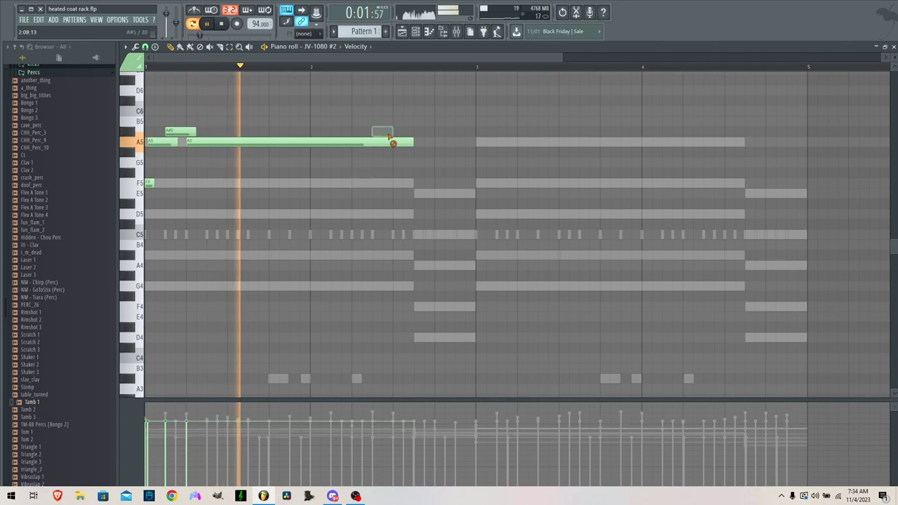
Add an E5 note from step 11 to the end of bar 2 and duplicate the two-bar melody into bars 3 and 4
click(423, 193)
drag(435, 193, 474, 193)
key(space)
key(ctrl+a)
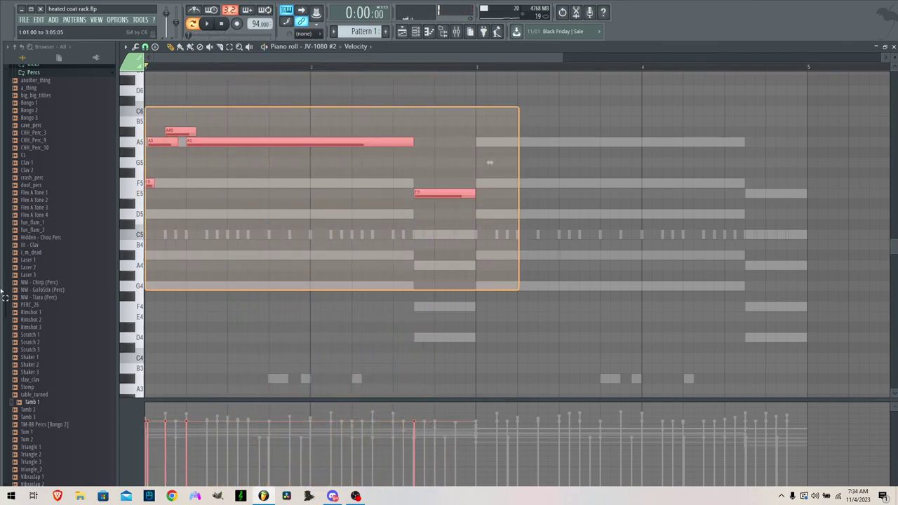
key(ctrl+b)
key(ctrl+d)
key(space)
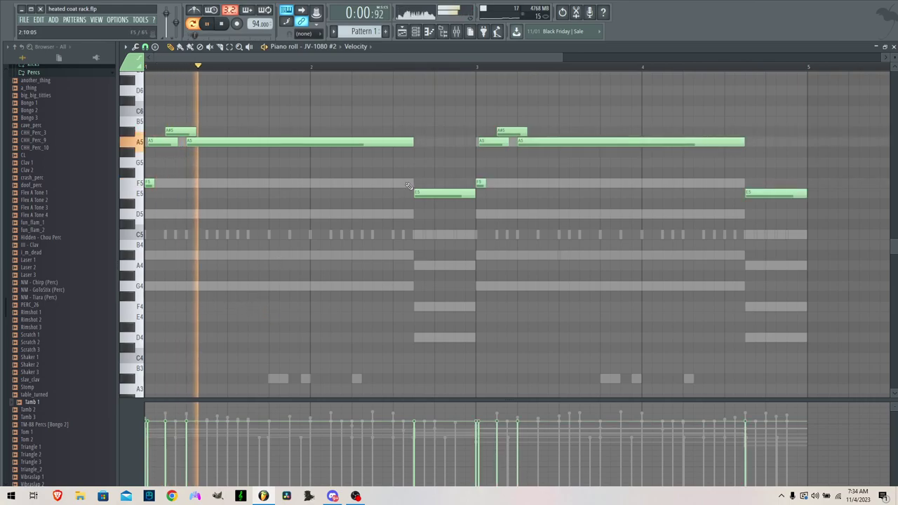
click(397, 213)
drag(451, 212, 434, 214)
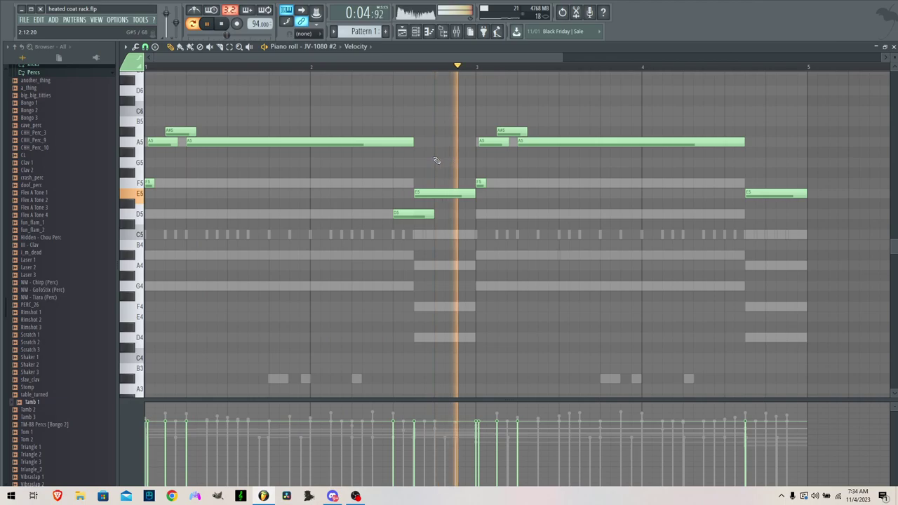
right_click(419, 214)
Add an A#5 note on step 9 of bar 4 and C5 notes on step 15 of bars 2 and 4, clearing a trial A4
scroll(735, 157, up, 1)
click(744, 163)
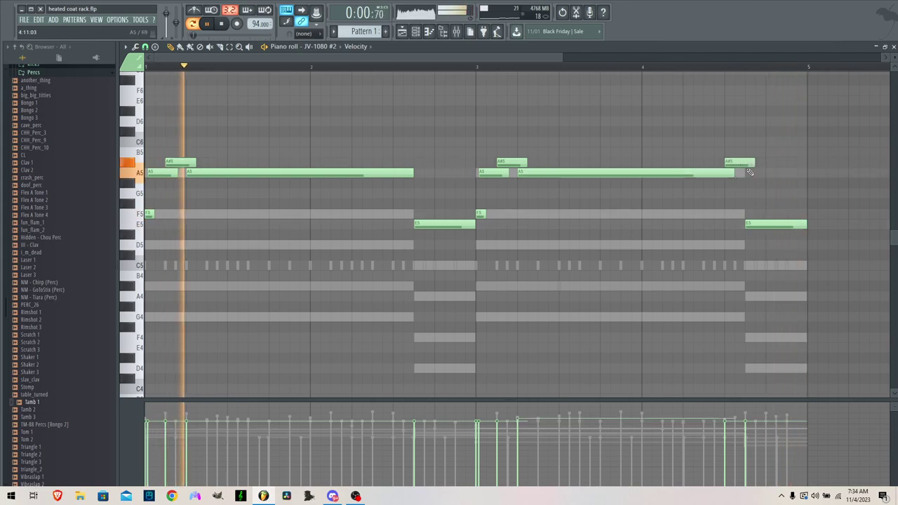
click(461, 264)
drag(484, 265, 475, 265)
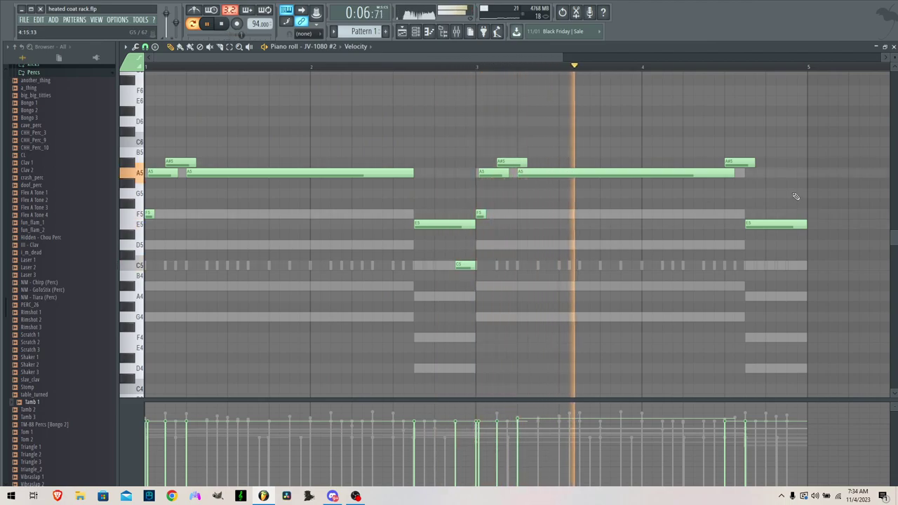
click(800, 264)
drag(805, 266, 793, 264)
click(770, 296)
right_click(771, 296)
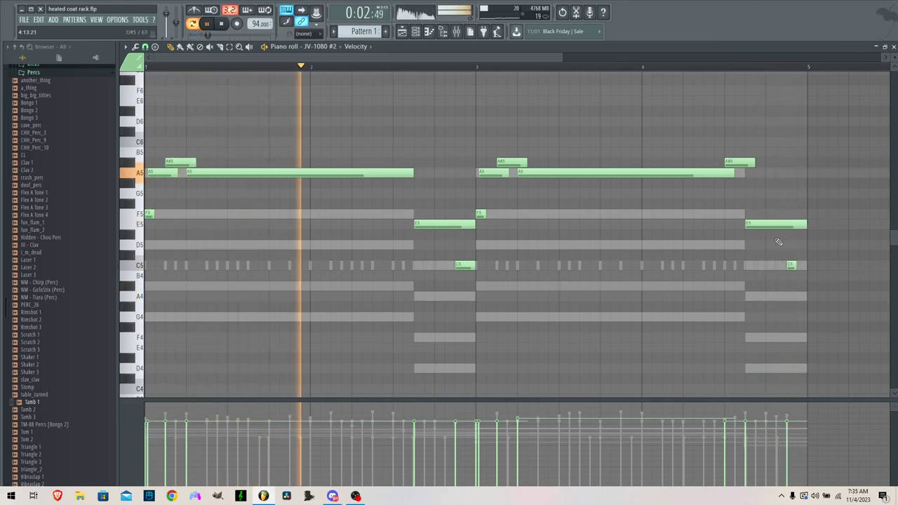
Extend the first held A5 by one step, raise the last note to F5, shorten bar 4's A#5 and add A#5 on step 5 of bar 2
drag(413, 171, 419, 170)
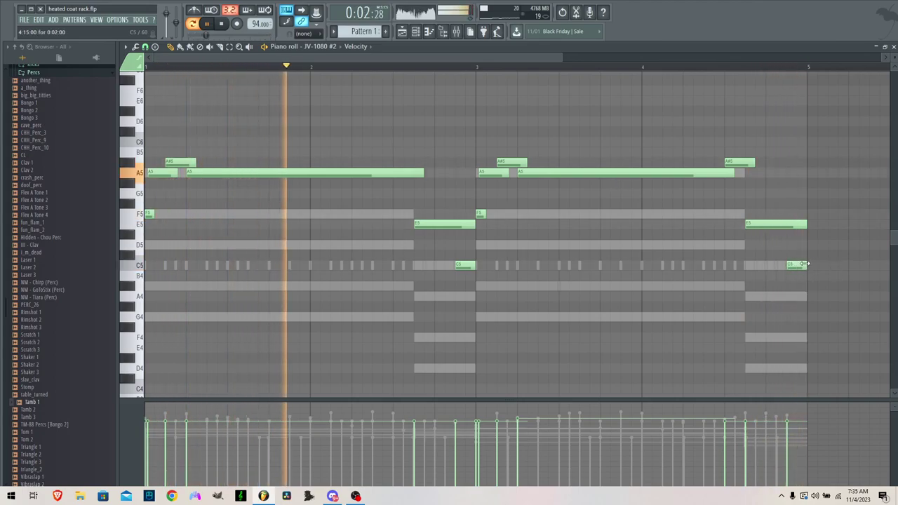
drag(795, 265, 796, 223)
drag(753, 163, 743, 163)
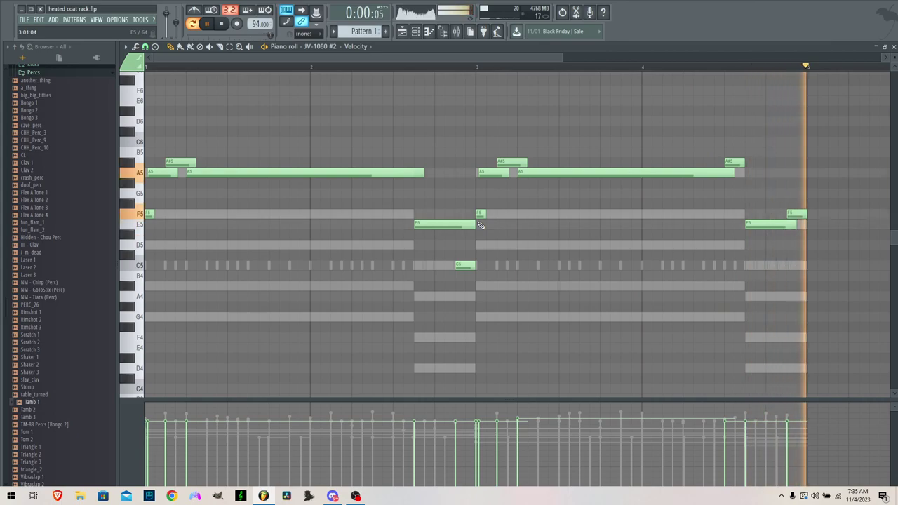
click(359, 162)
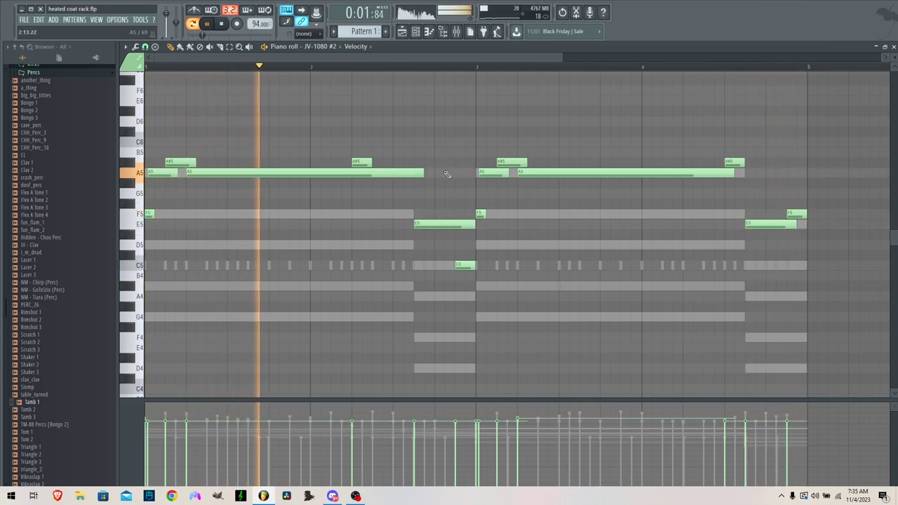
Transpose the melody up one octave and set the JV-1080 #2 channel volume to about 64%
key(ctrl+Up)
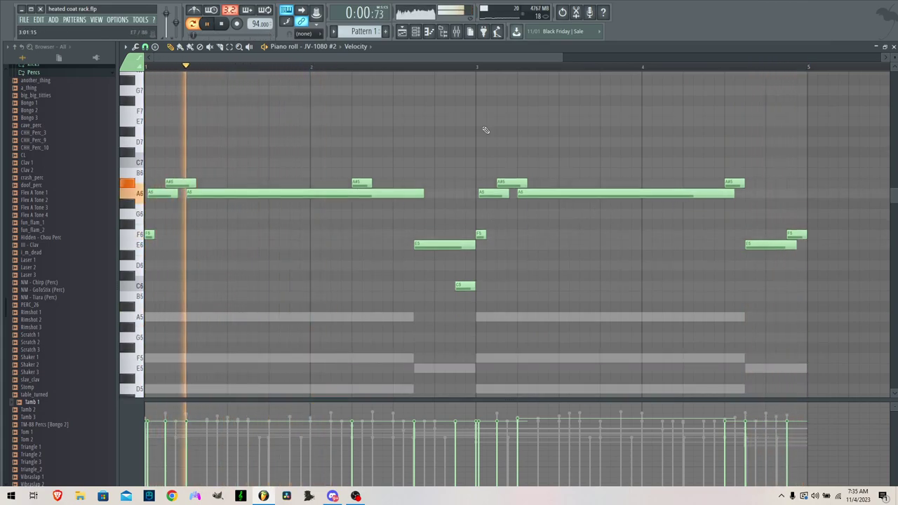
key(F6)
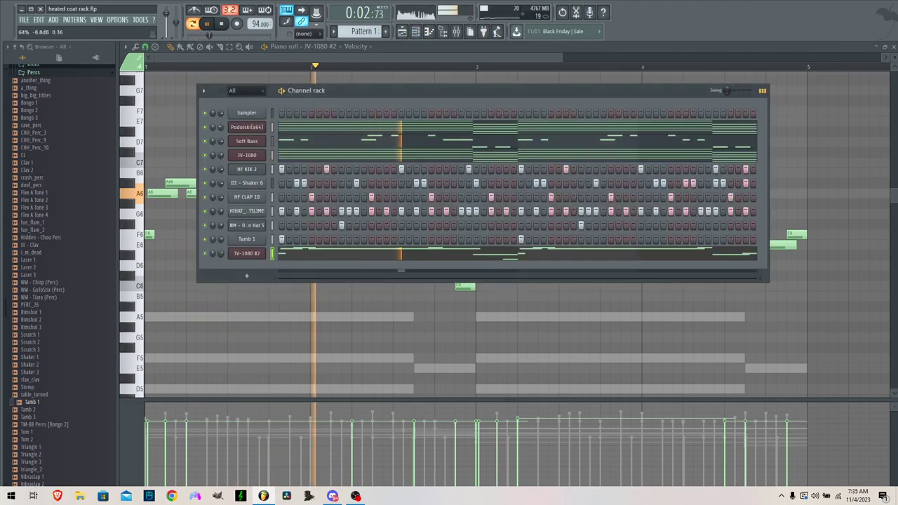
click(406, 47)
Randomize the velocities of all melody notes and transpose the melody down one octave
drag(866, 138, 143, 396)
key(alt+r)
click(489, 341)
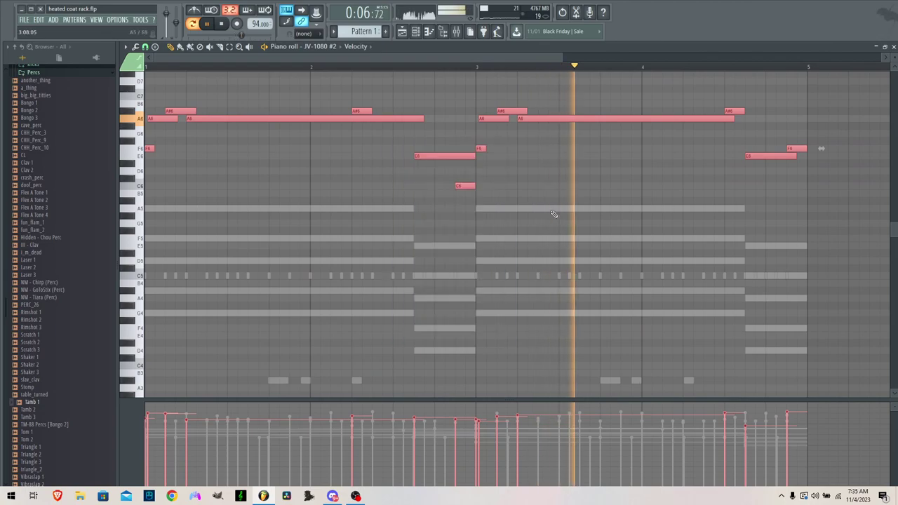
key(ctrl+d)
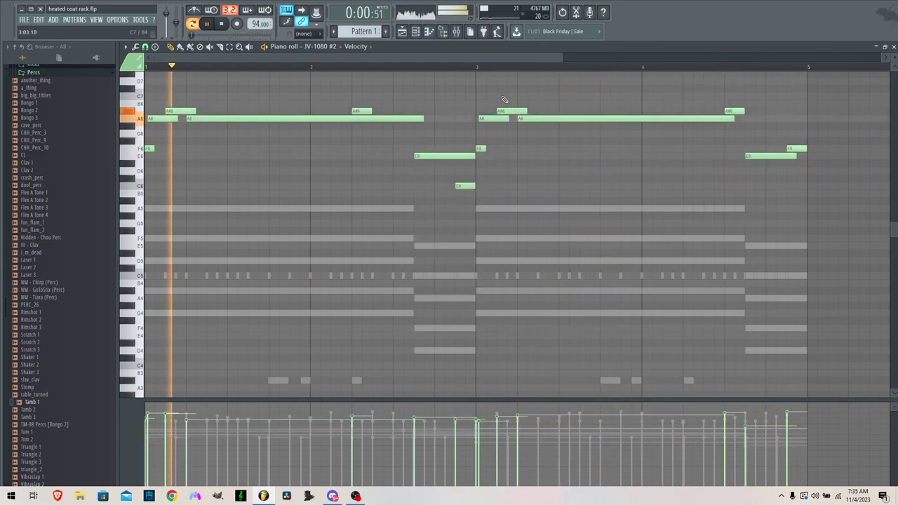
scroll(501, 97, up, 3)
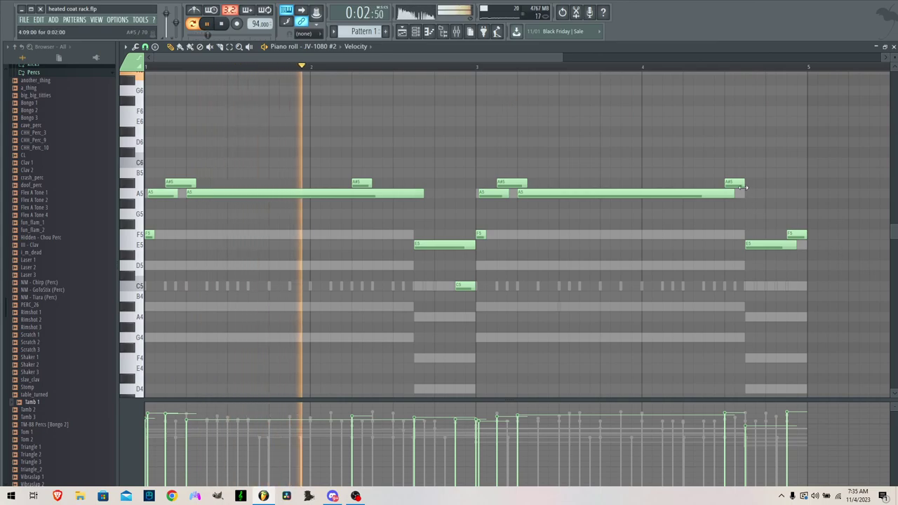
Extend the second held A5 by two steps, shorten bar 4's A#5 to one step and nudge the A#5 notes and bar 3's F5 slightly off-grid
drag(735, 192, 754, 191)
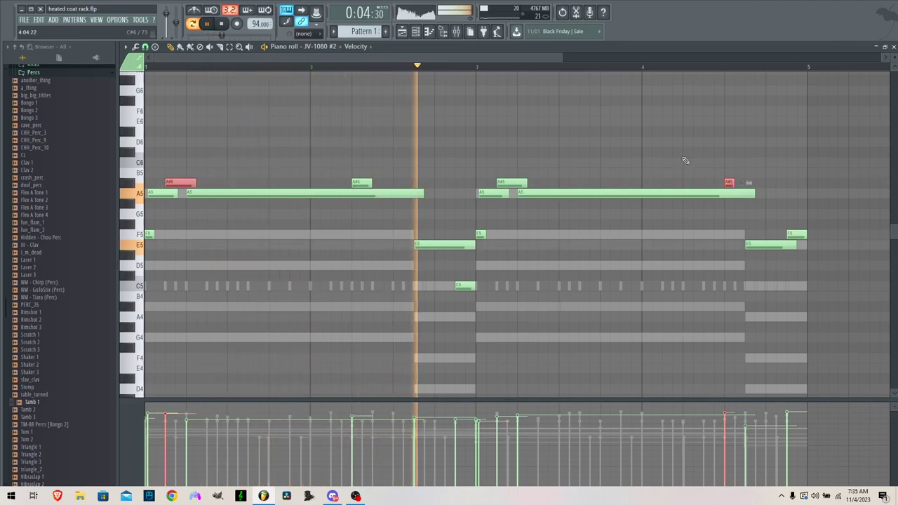
click(658, 142)
drag(508, 160, 522, 182)
click(529, 161)
drag(376, 173, 359, 184)
click(481, 235)
ctrl+click(495, 239)
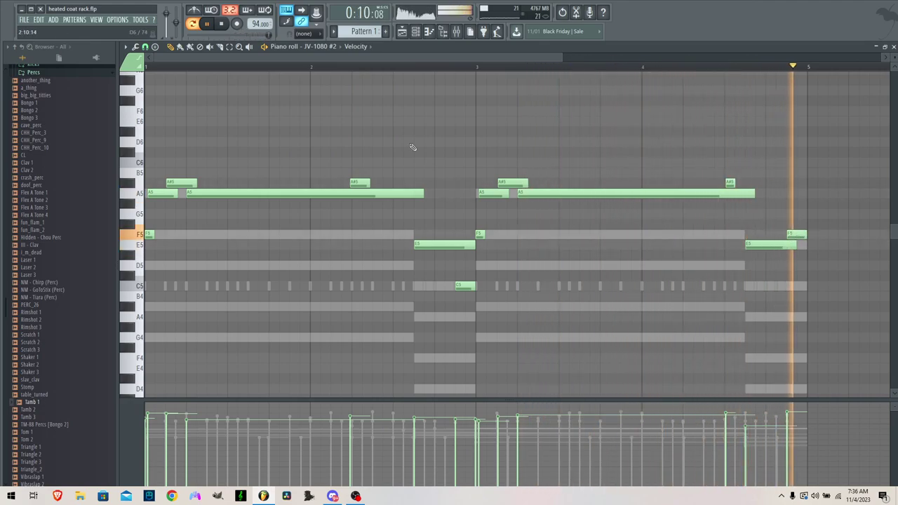
Open the JV-1080 #2 synth and audition its lead patches back from 084 FXM Saw Lead to 079 You and Luck
click(415, 33)
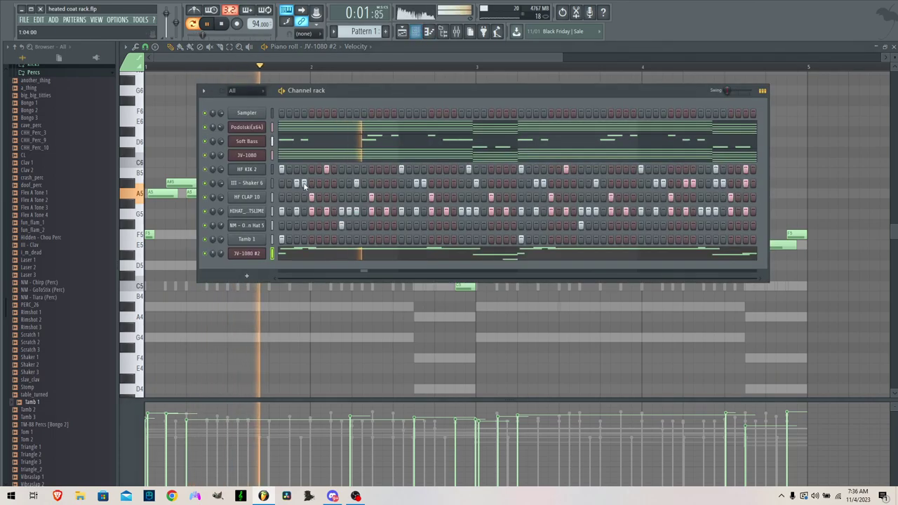
click(248, 275)
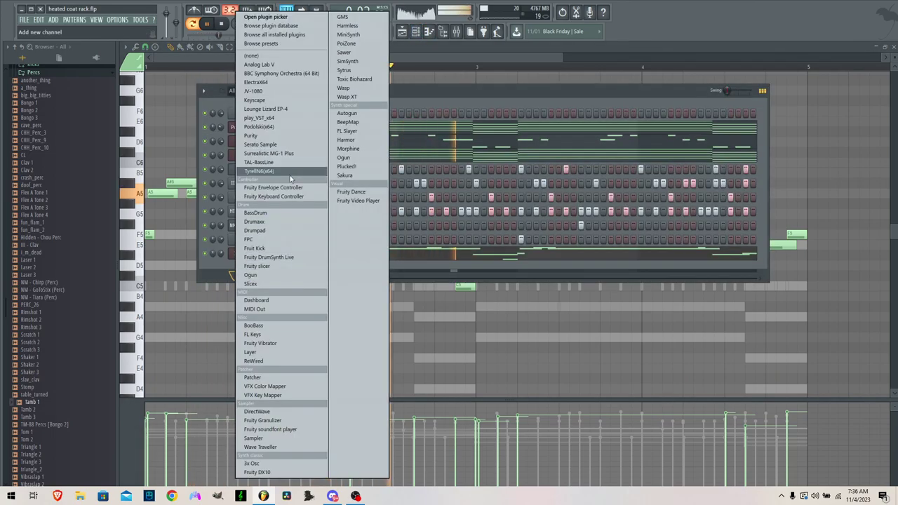
click(239, 255)
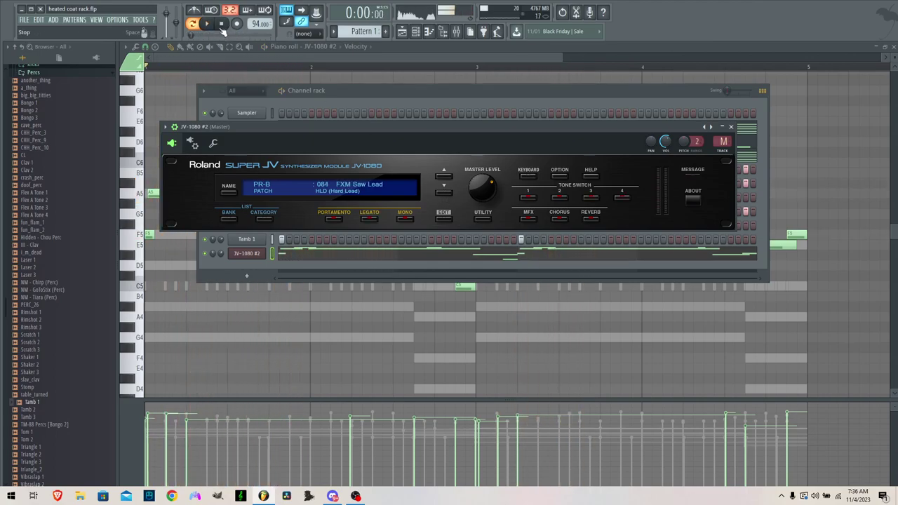
click(442, 174)
click(441, 174)
click(442, 174)
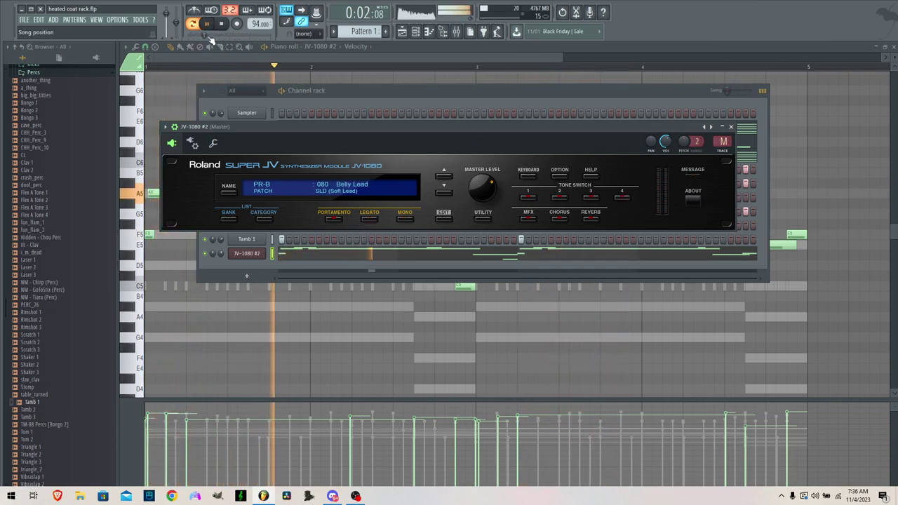
click(208, 24)
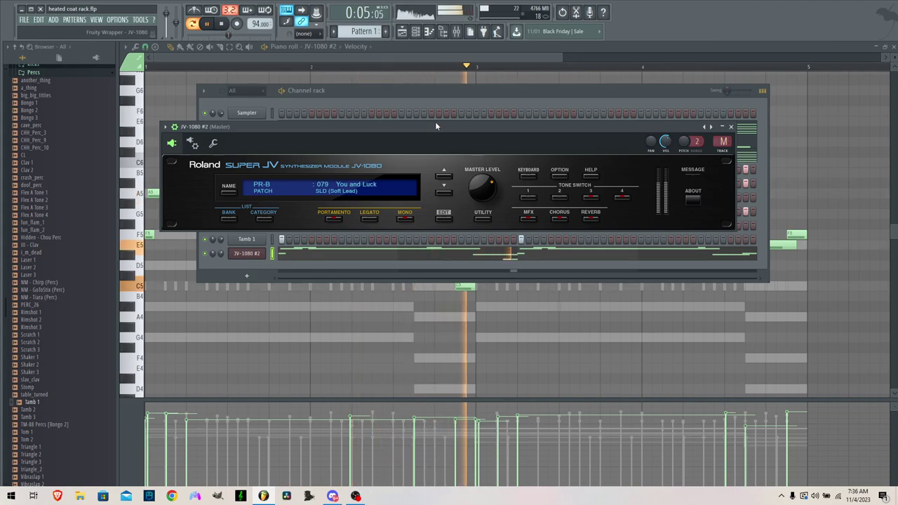
Try the PR-B patch 092 Loud SynLead on JV-1080 #2, settling on 093 Analog Lead
click(371, 184)
mouse_move(270, 310)
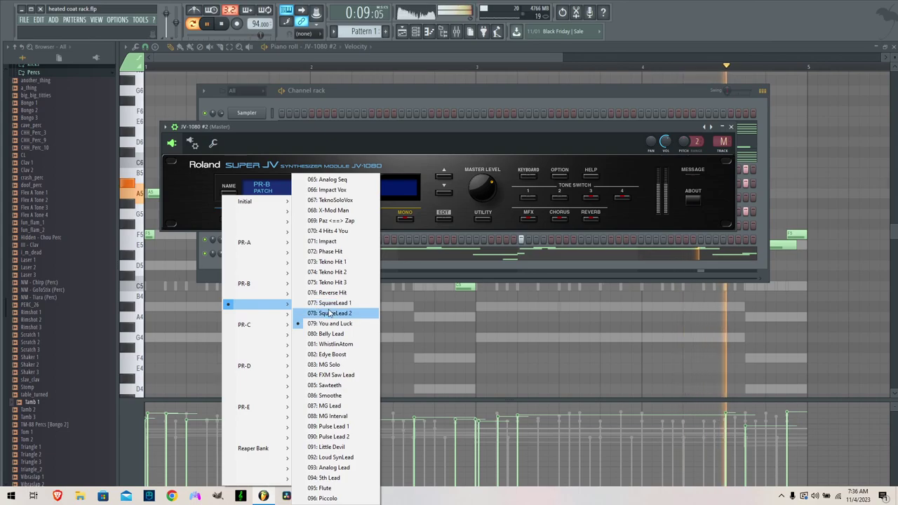
click(330, 457)
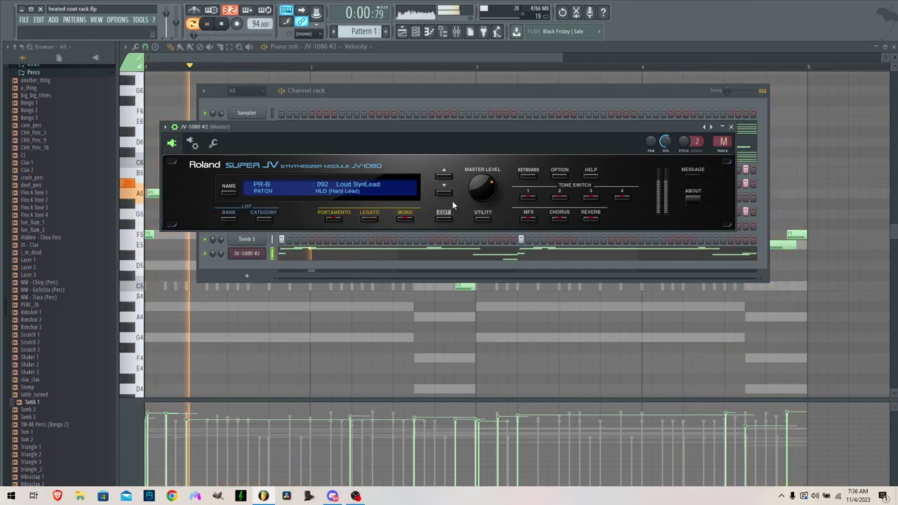
click(228, 191)
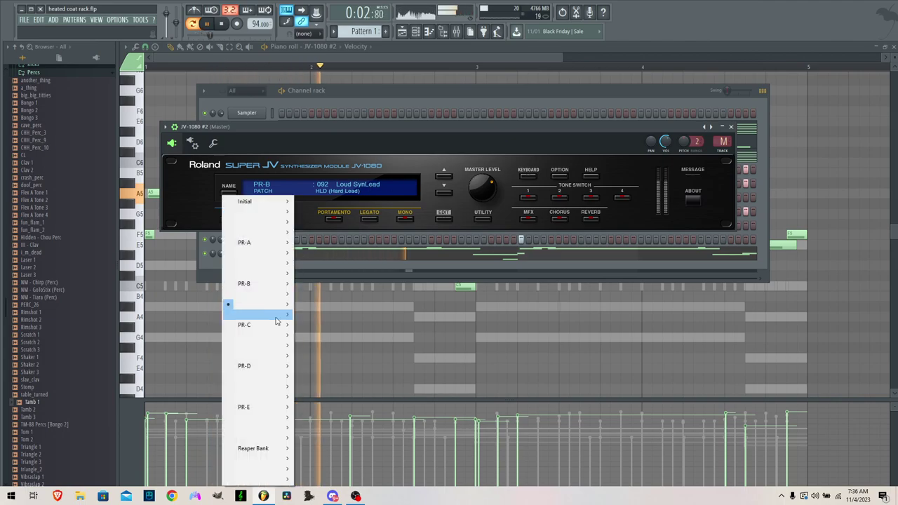
mouse_move(277, 312)
click(349, 469)
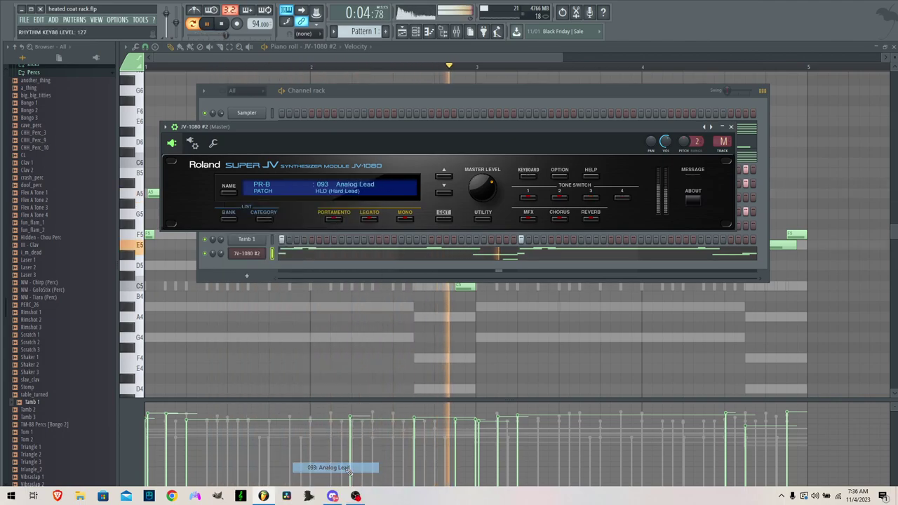
click(415, 51)
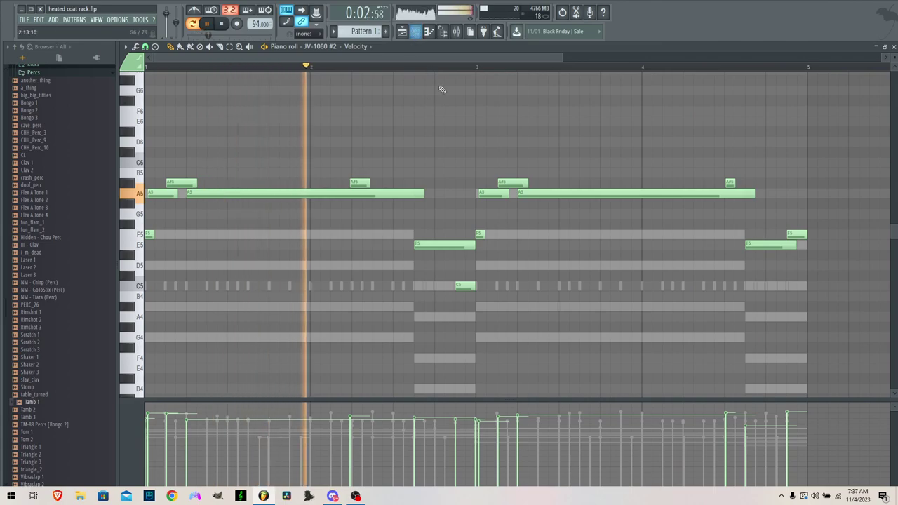
Stop playback and add an ElectraX64 instrument channel
click(416, 32)
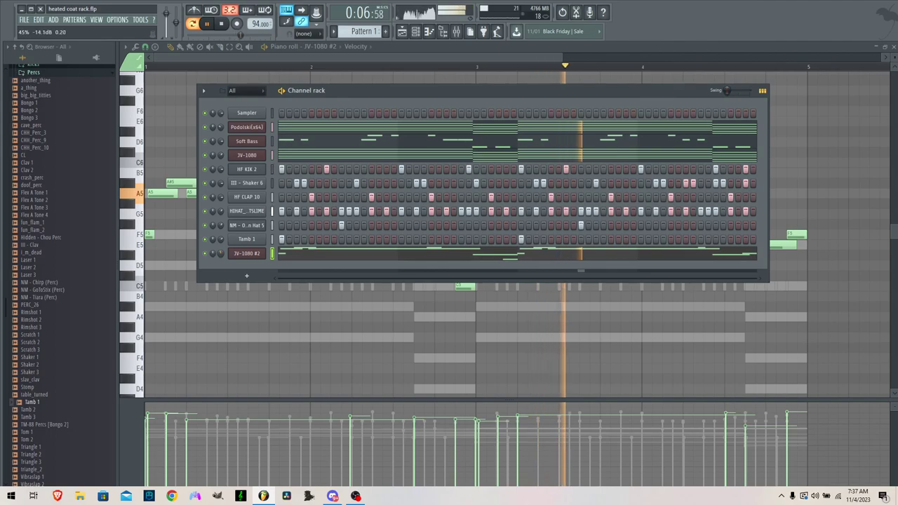
click(251, 277)
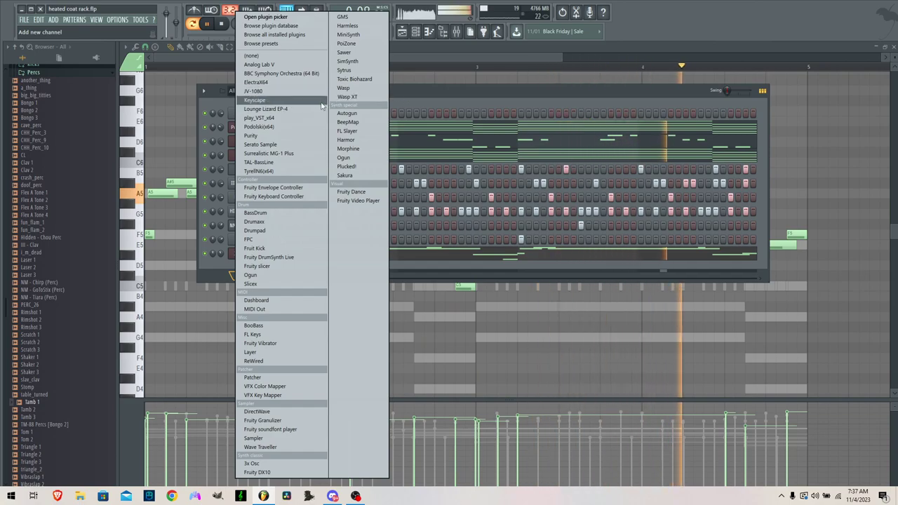
click(222, 24)
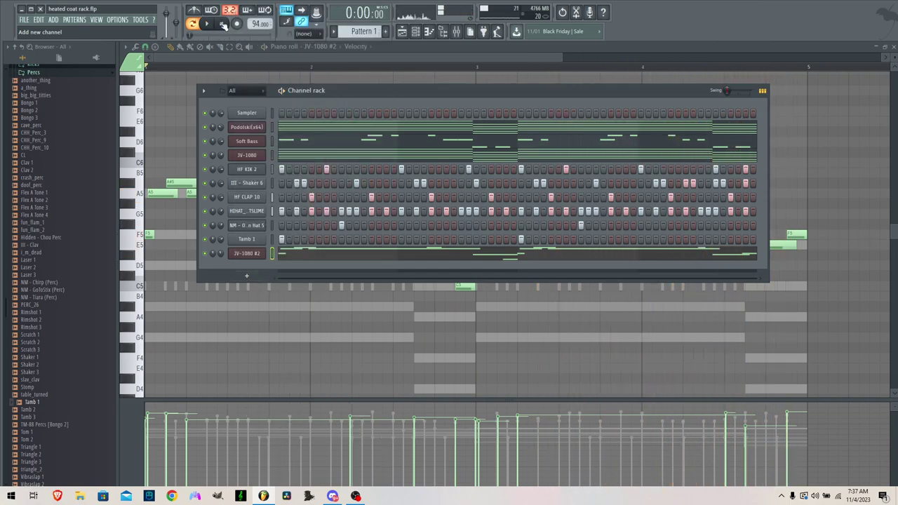
click(246, 276)
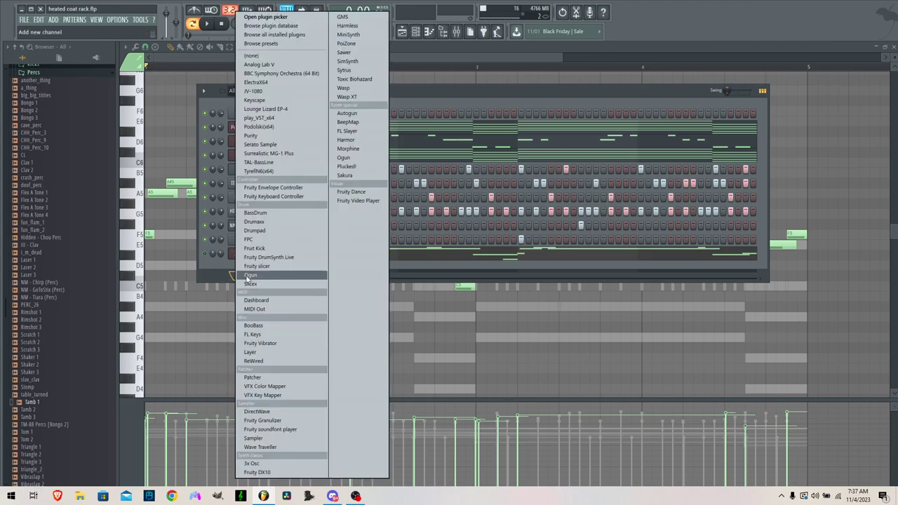
click(257, 83)
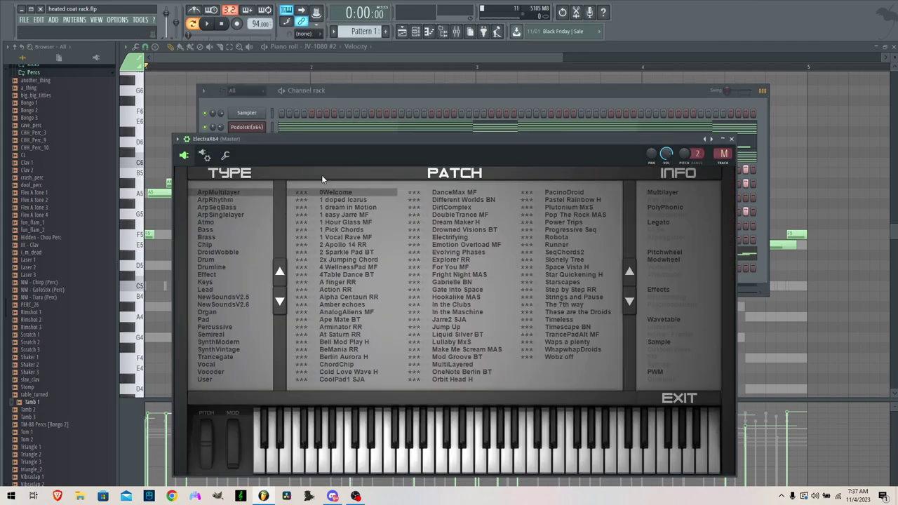
Switch ElectraX64 to its SynthVintage patches with 0Analogsweep MF loaded, and mute the JV-1080 #2 channel
click(205, 289)
click(225, 341)
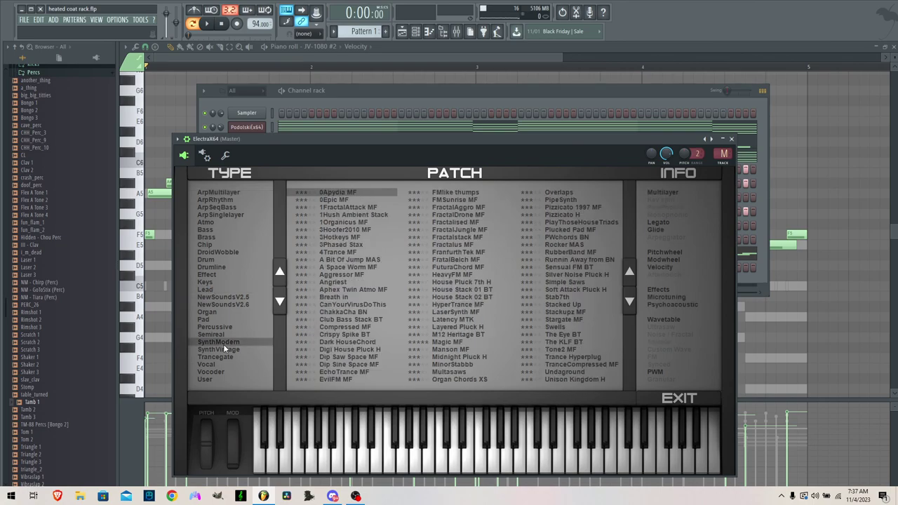
click(223, 350)
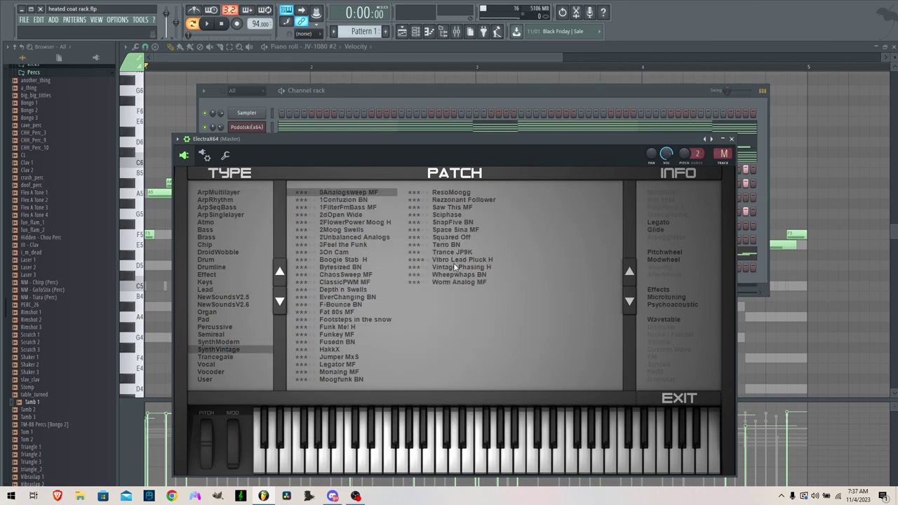
click(449, 109)
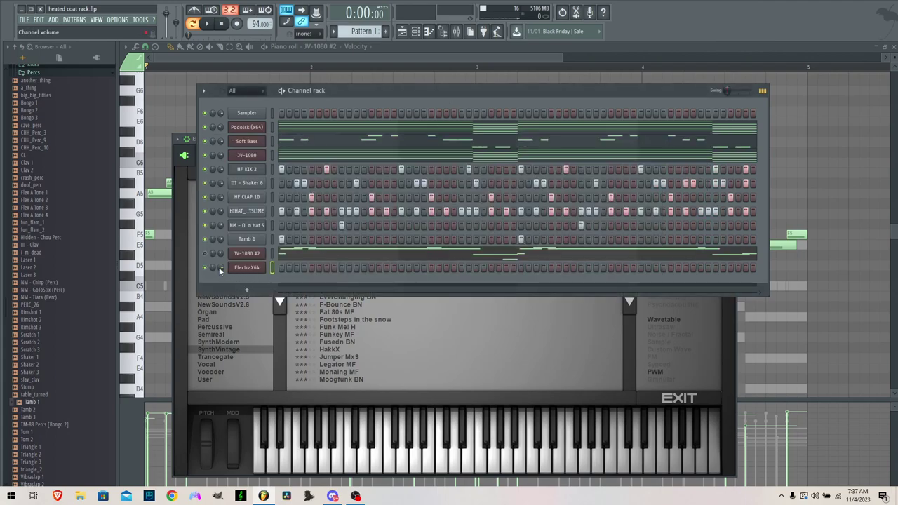
Enter four-step notes A5, F5, A#5 and A5 across bar 1 of the ElectraX64 piano roll
right_click(247, 267)
click(279, 268)
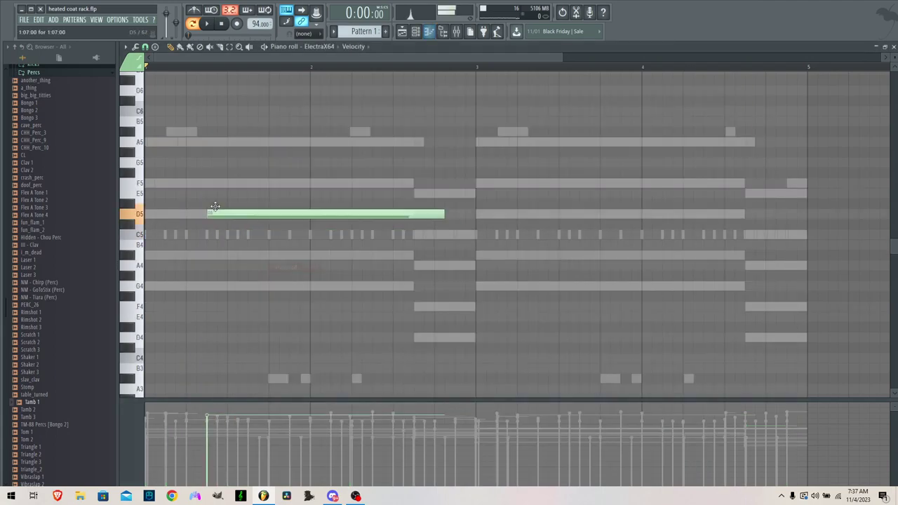
drag(219, 210, 132, 136)
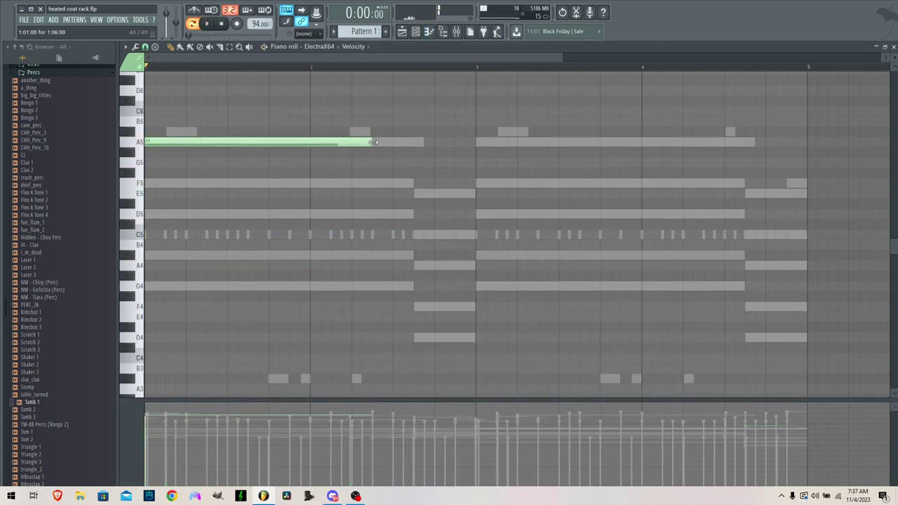
key(space)
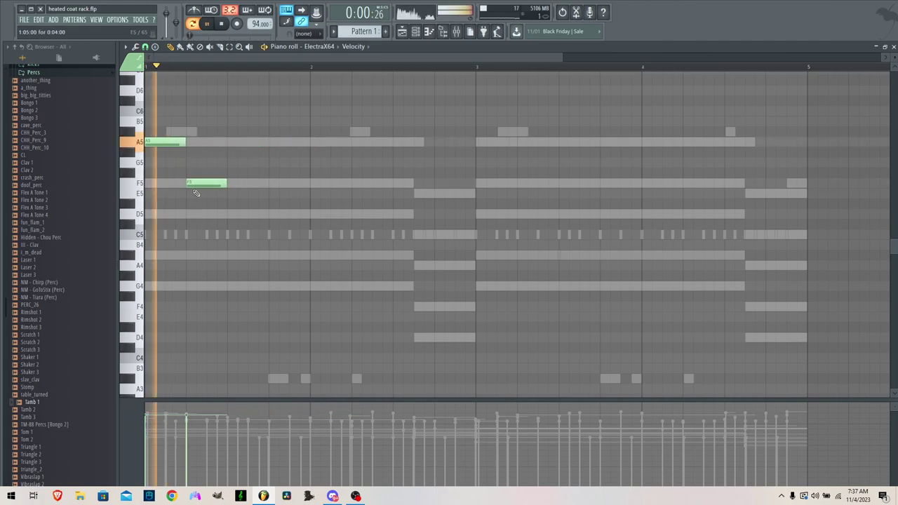
click(242, 132)
click(284, 143)
key(space)
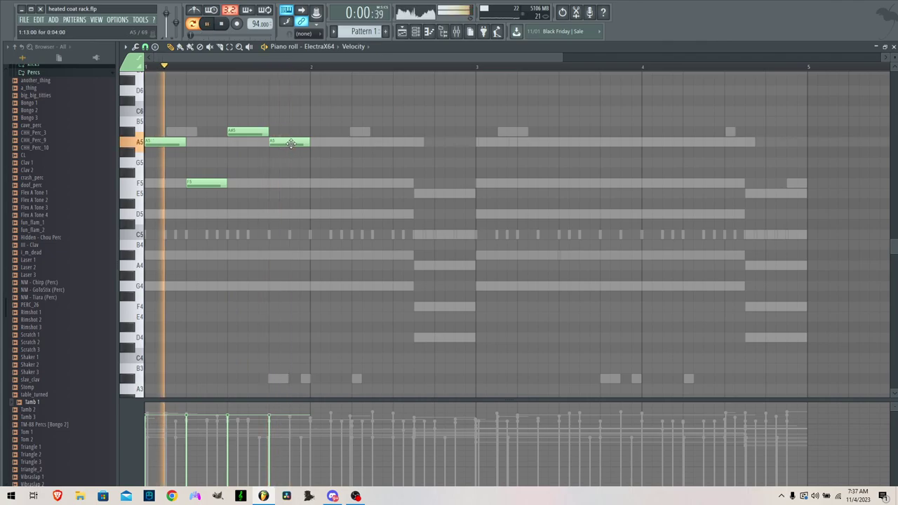
mouse_move(290, 143)
mouse_down()
mouse_move(298, 185)
mouse_move(294, 143)
mouse_up()
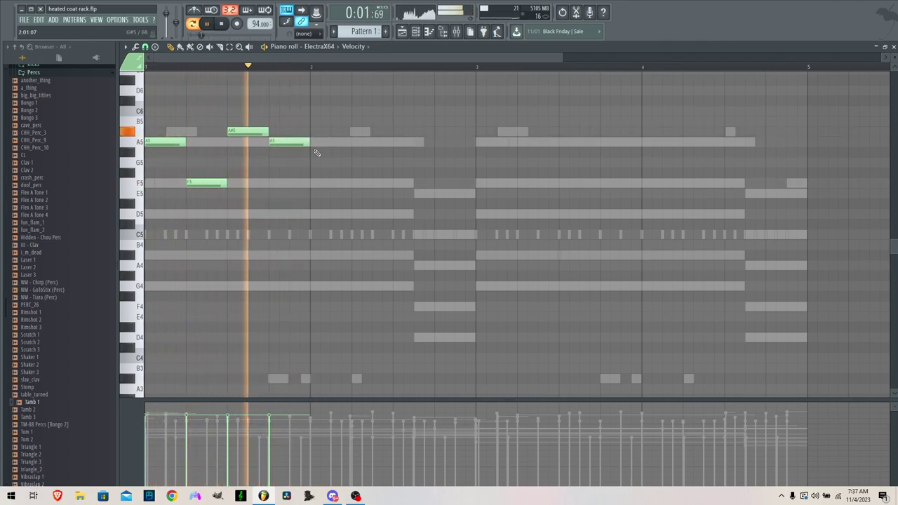
Duplicate the four-note phrase into bar 3 and end bar 4 with a two-step F5 and a six-step E5
drag(317, 109, 144, 216)
drag(165, 141, 497, 134)
click(648, 115)
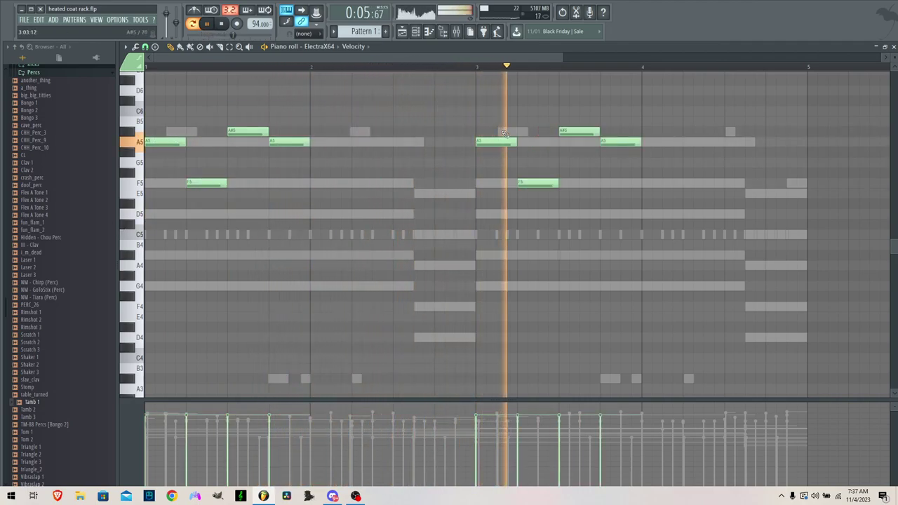
click(730, 182)
drag(763, 183, 798, 194)
click(755, 193)
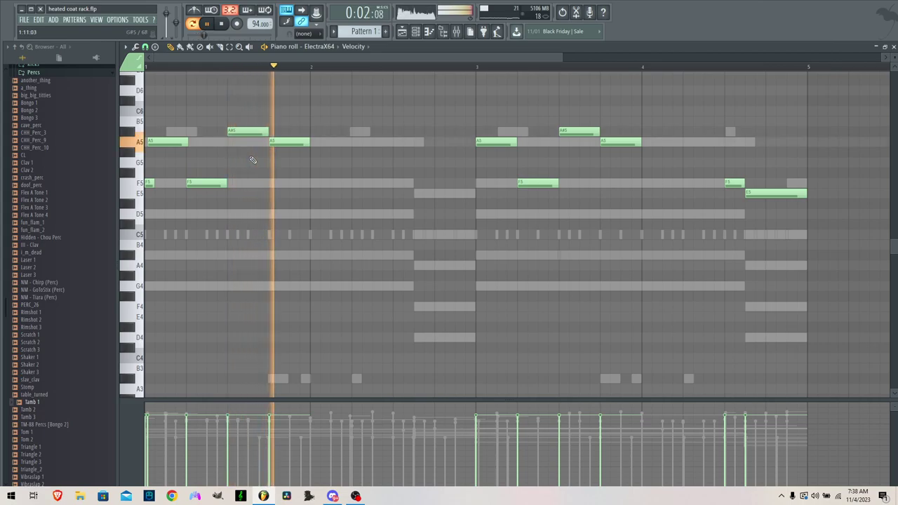
In bar 1, lengthen the second F5 by one step, add a one-step A5 on step 9 and hold the last A5 for eight steps
drag(225, 183, 235, 183)
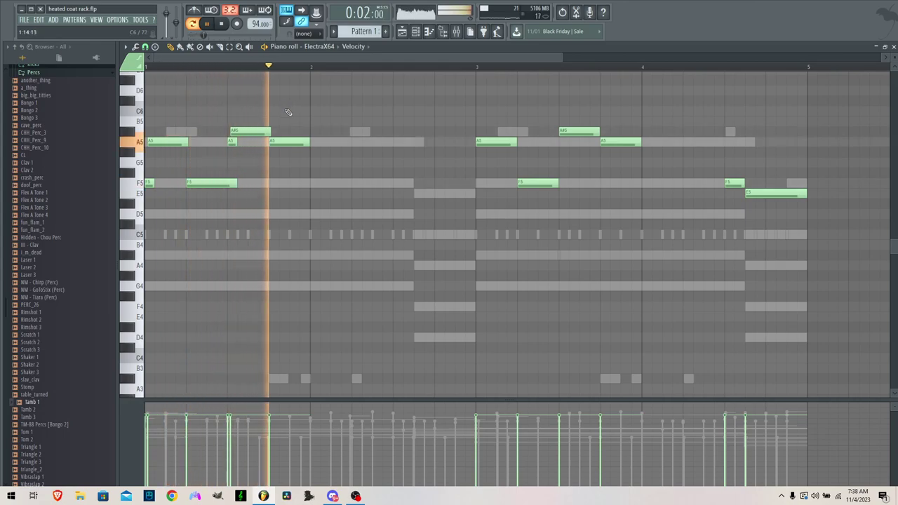
key(space)
drag(317, 143, 351, 143)
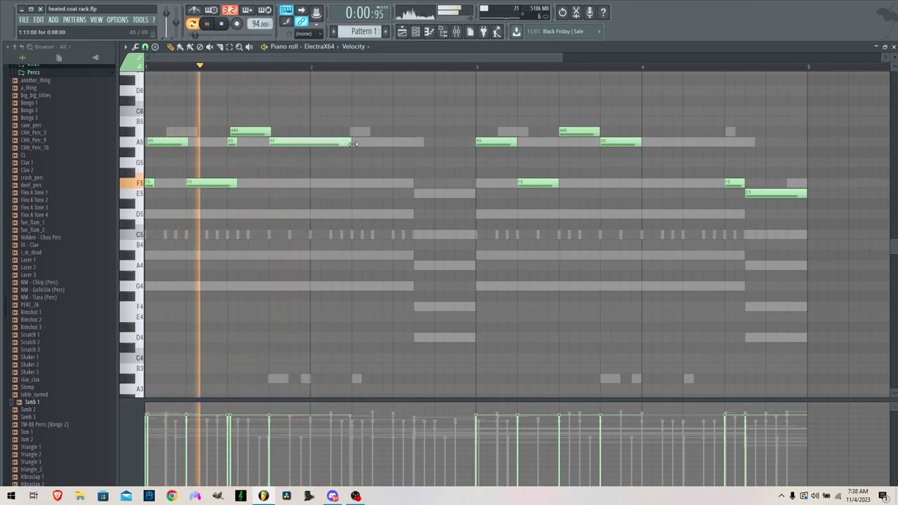
Add an A#5 on step 5, an A5 on step 7 and a six-step E5 on step 11 of bar 2
click(355, 131)
mouse_move(429, 129)
mouse_down()
mouse_move(371, 131)
mouse_move(418, 143)
mouse_up()
click(378, 143)
key(space)
key(space)
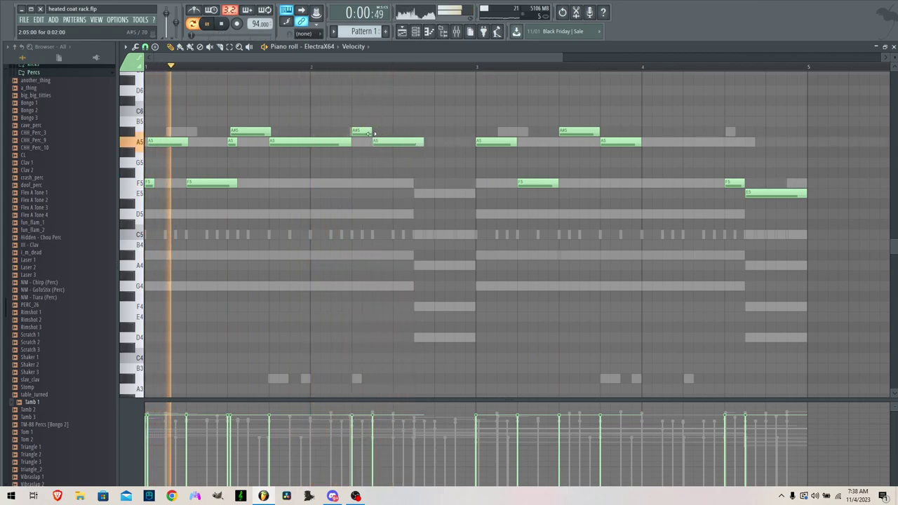
click(423, 194)
mouse_move(460, 194)
mouse_down()
mouse_move(493, 195)
mouse_move(468, 194)
mouse_up()
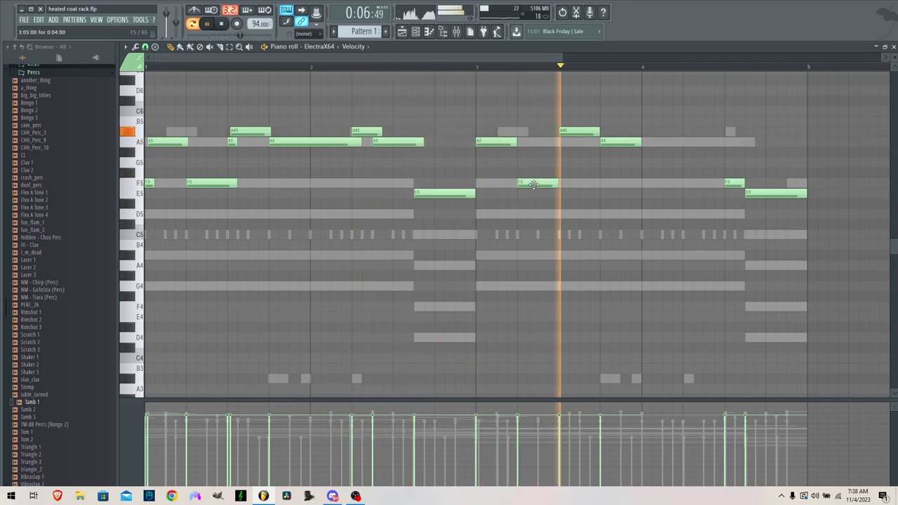
Replace the bar 3 notes with a copy of the revised phrase from bars 1 and 2
right_click(604, 141)
mouse_move(579, 116)
mouse_down()
mouse_move(383, 196)
mouse_move(145, 205)
mouse_up()
mouse_move(206, 183)
mouse_down()
mouse_move(549, 178)
mouse_move(539, 178)
mouse_up()
ctrl+click(555, 172)
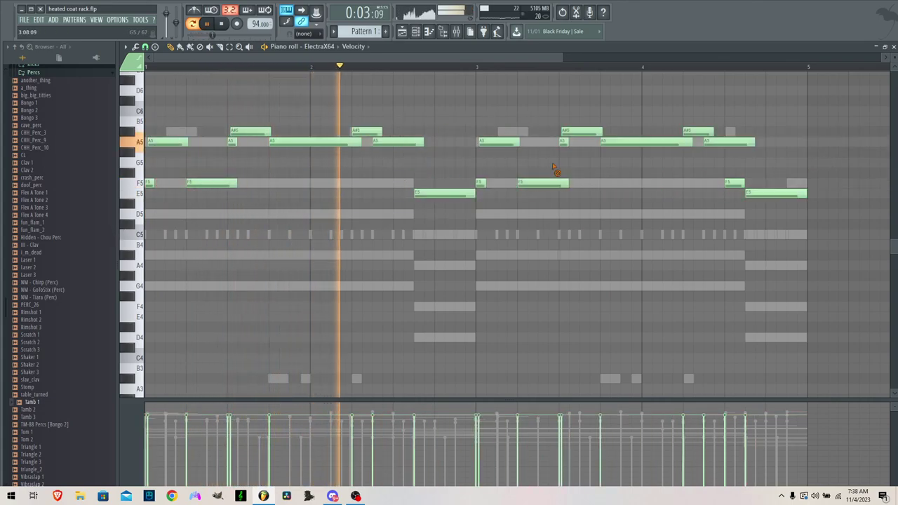
Rework the end of bar 4 with a one-step F5 on step 6 and a six-step E5 on step 11, replacing the old ending notes
right_click(734, 183)
right_click(750, 193)
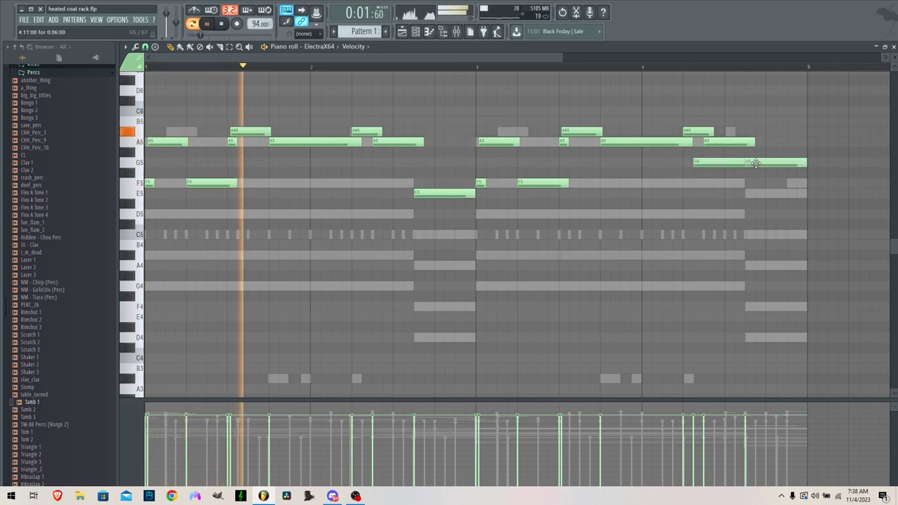
drag(737, 162, 703, 184)
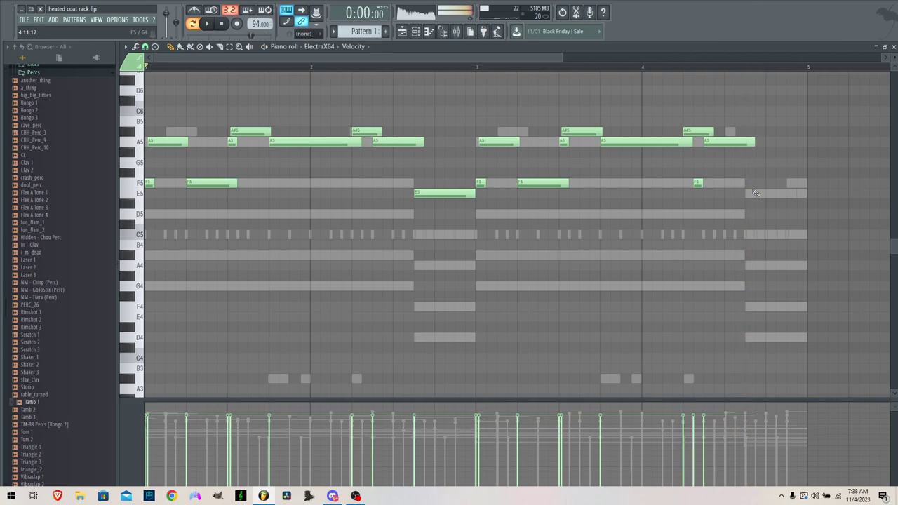
drag(773, 193, 803, 193)
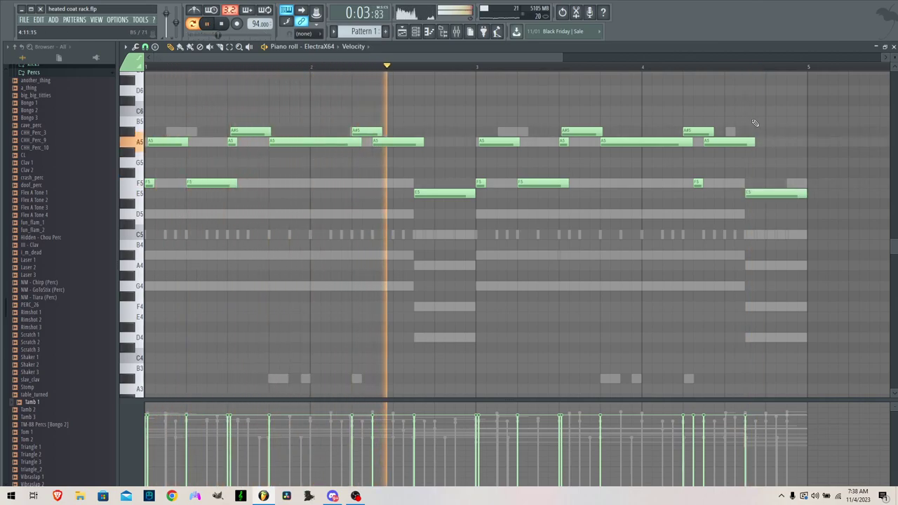
Transpose the whole ElectraX64 counter-melody down one octave and randomize its note levels
key(ctrl+Down)
key(space)
key(space)
drag(849, 158, 131, 339)
key(alt+r)
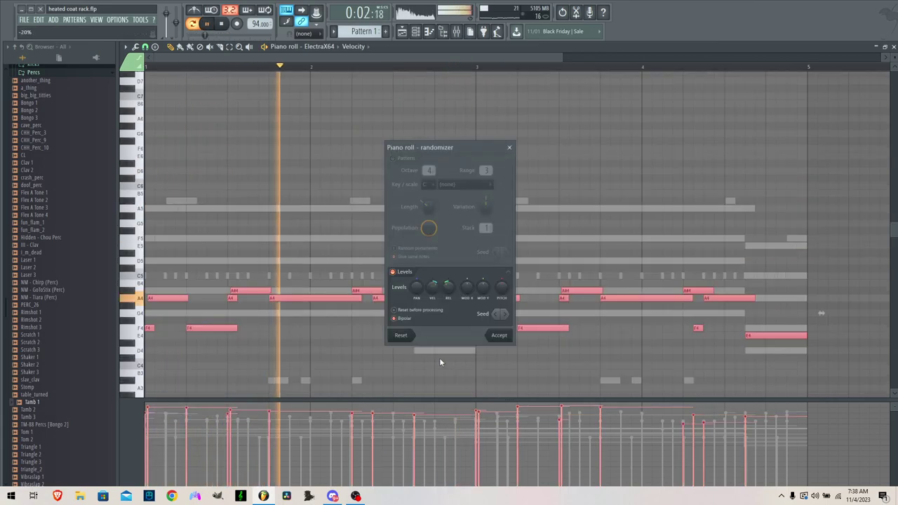
click(502, 338)
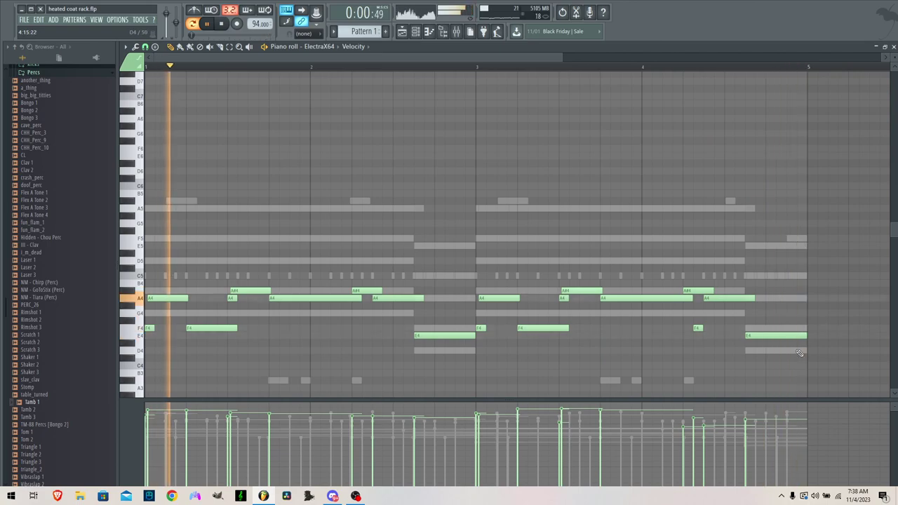
Bring up the channel rack and save the project
click(428, 31)
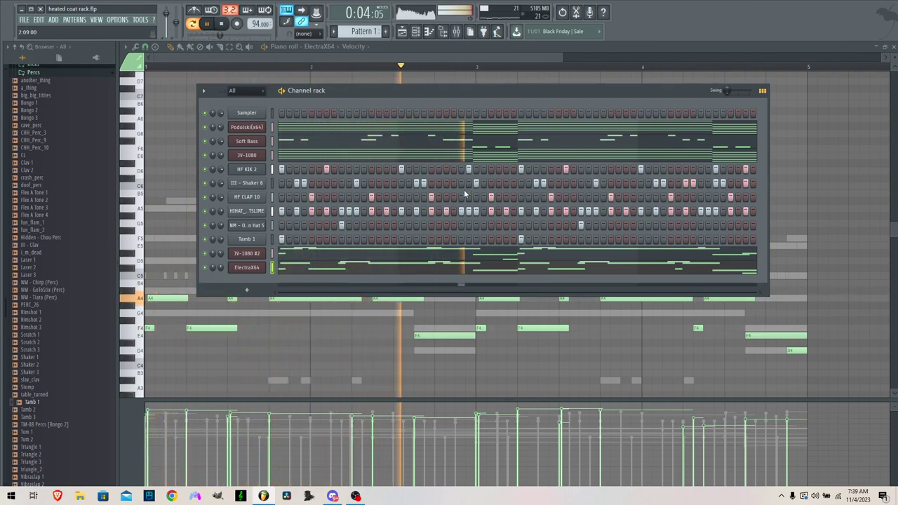
click(23, 18)
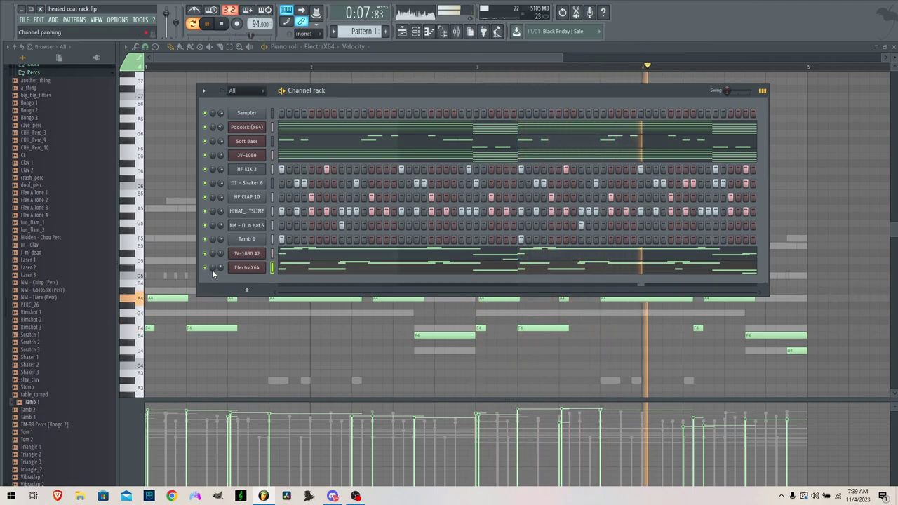
click(23, 20)
click(33, 60)
Mute the ElectraX64 channel and add a new Purity instrument channel
click(204, 269)
click(246, 289)
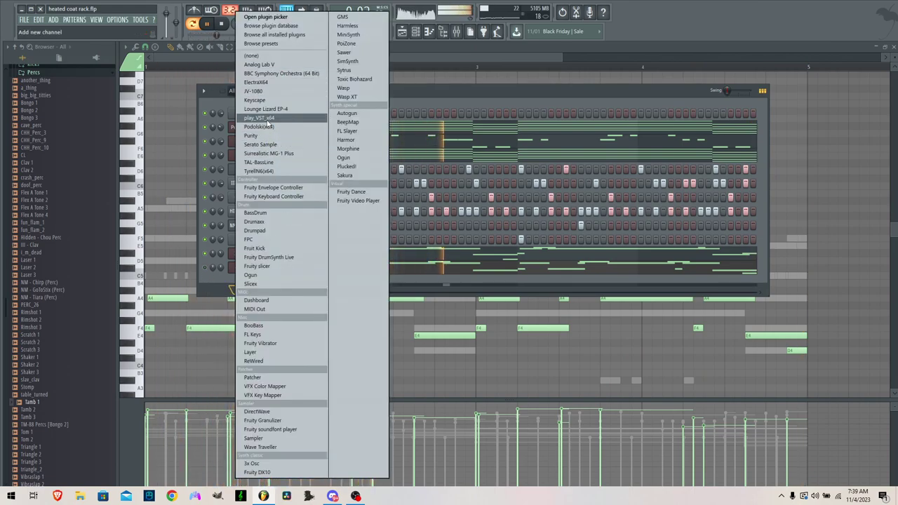
click(261, 136)
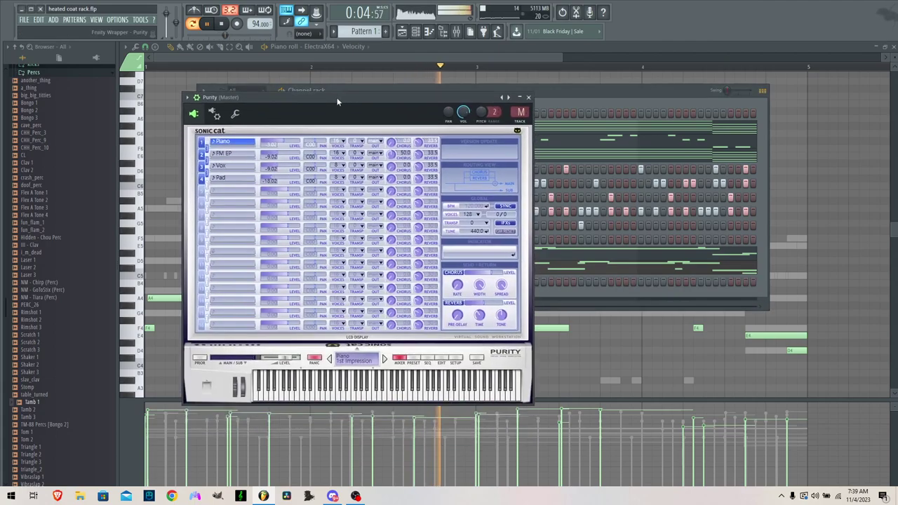
Try the Nymph preset from Purity's Slow Synth category
click(419, 329)
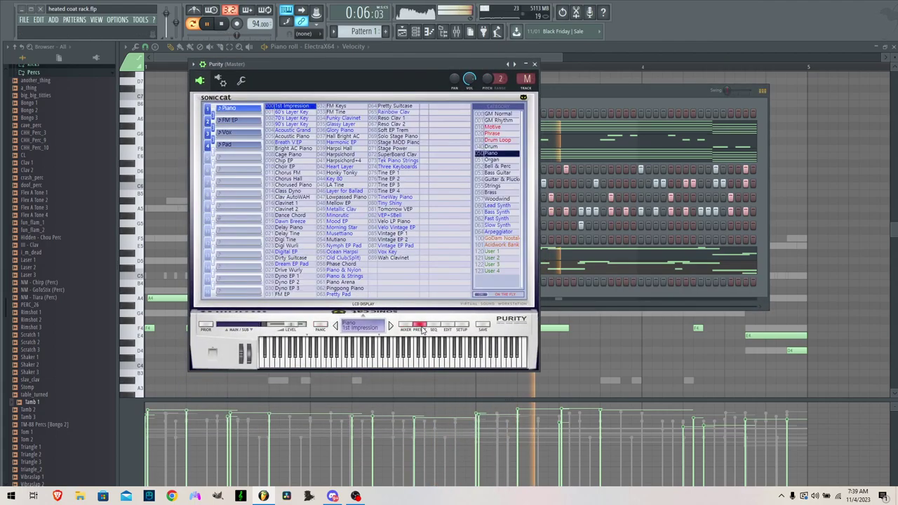
click(498, 206)
click(497, 224)
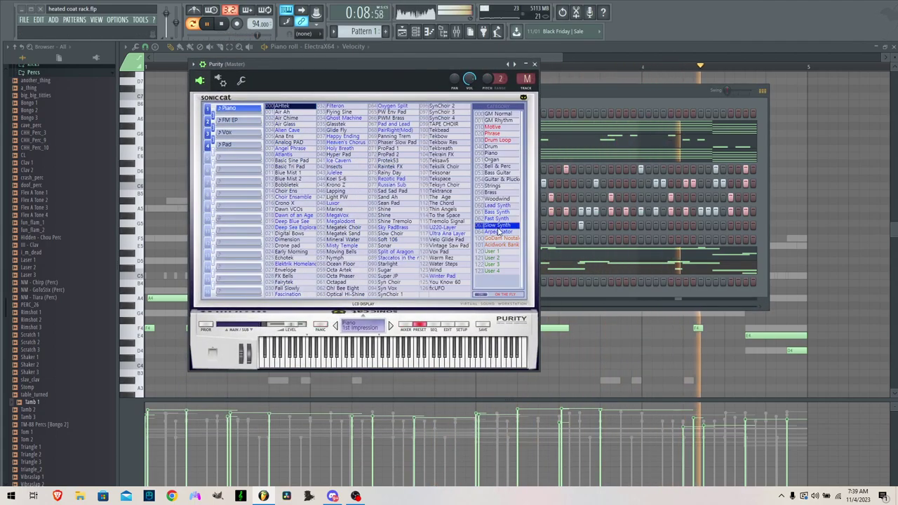
click(358, 258)
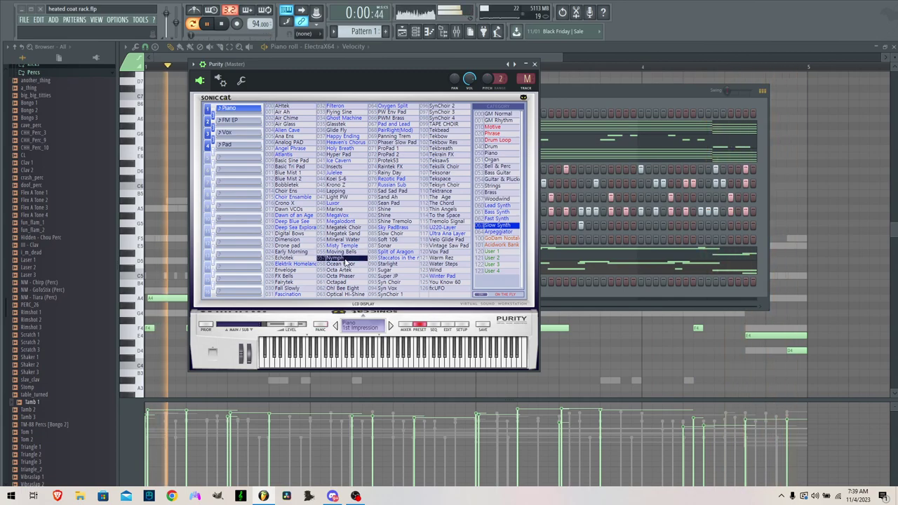
Move the channel rack clear of the Purity window and load the Wirehanger preset from Purity's Fast Synth category
click(570, 99)
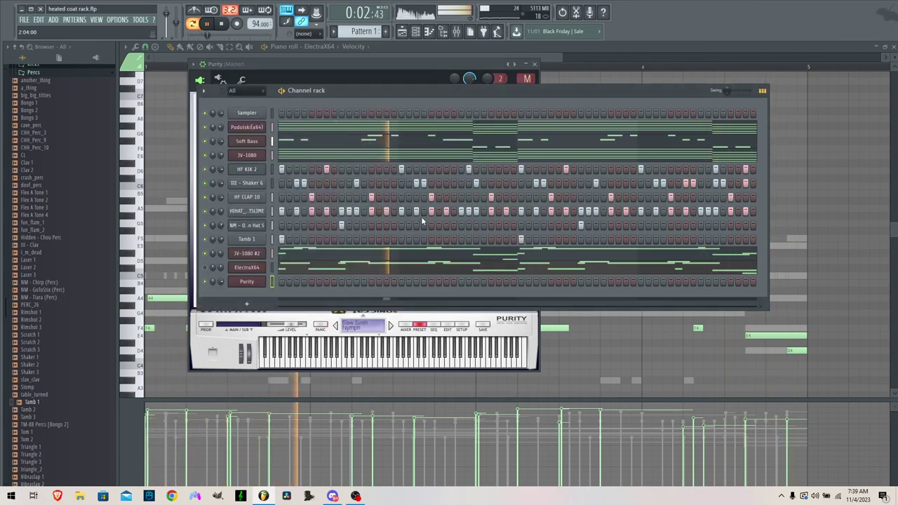
drag(333, 96, 460, 221)
click(388, 65)
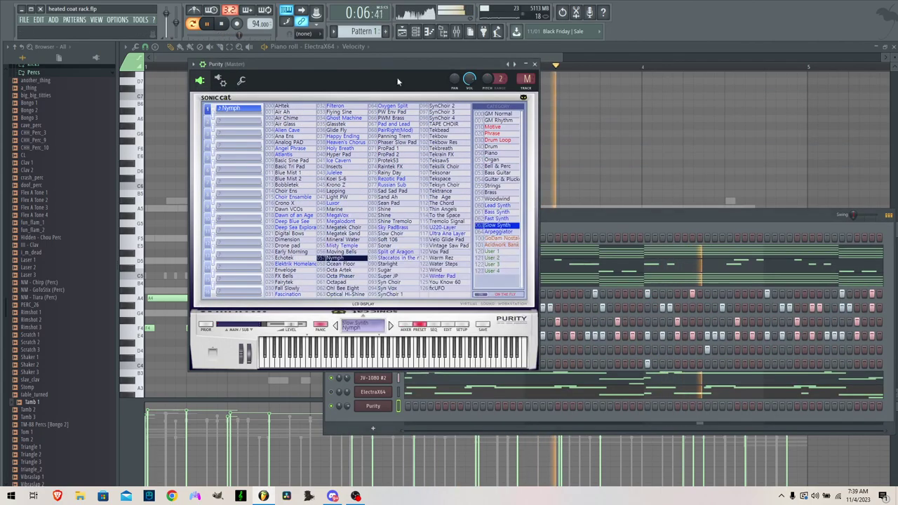
click(504, 219)
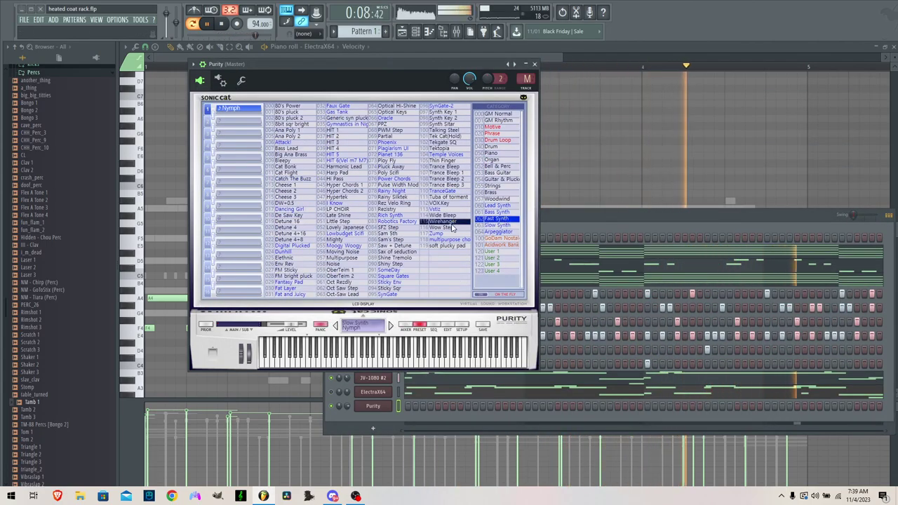
double_click(452, 224)
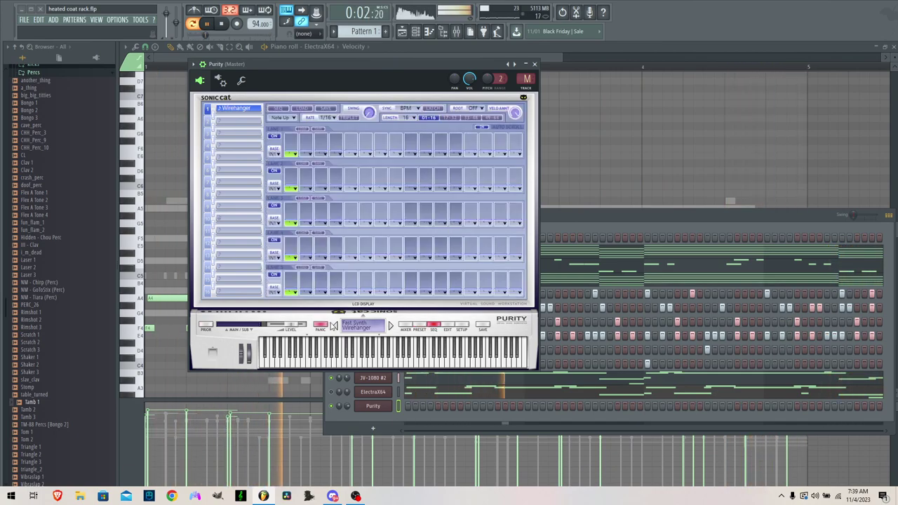
click(423, 326)
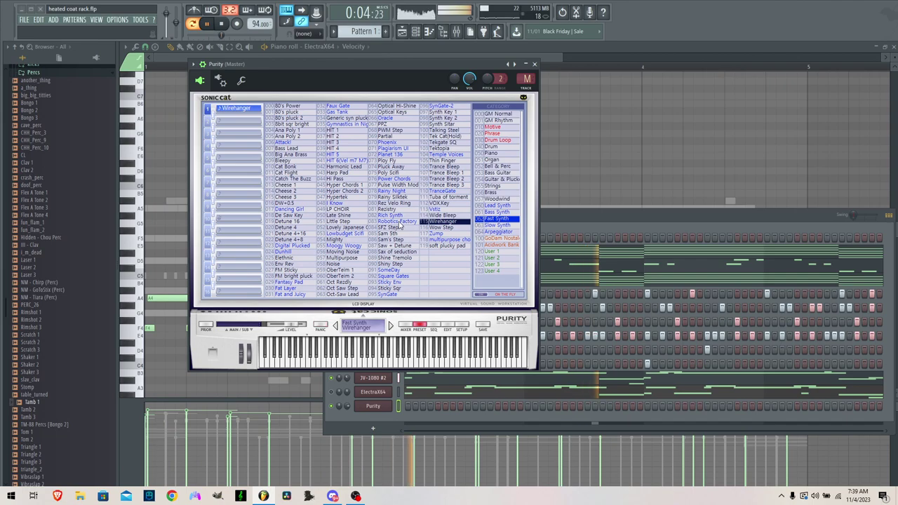
Open the piano roll of the Purity channel
click(555, 221)
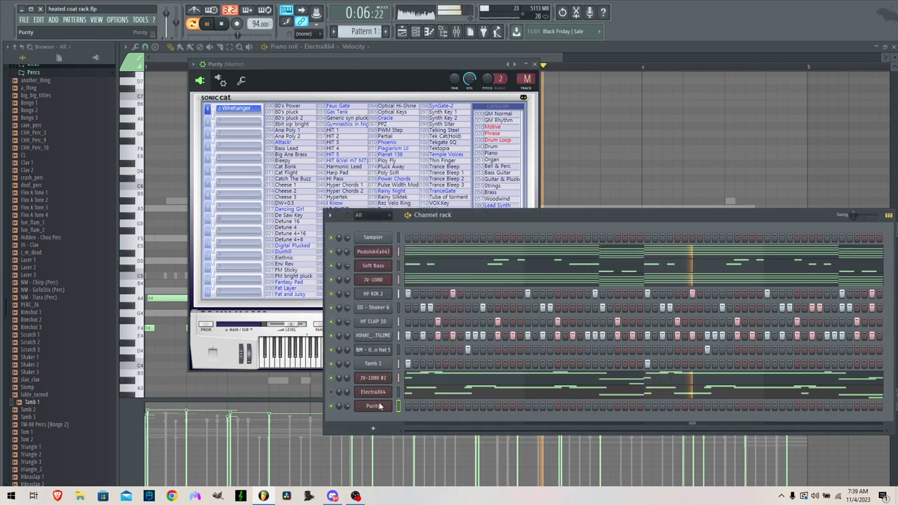
right_click(382, 407)
click(402, 404)
click(418, 34)
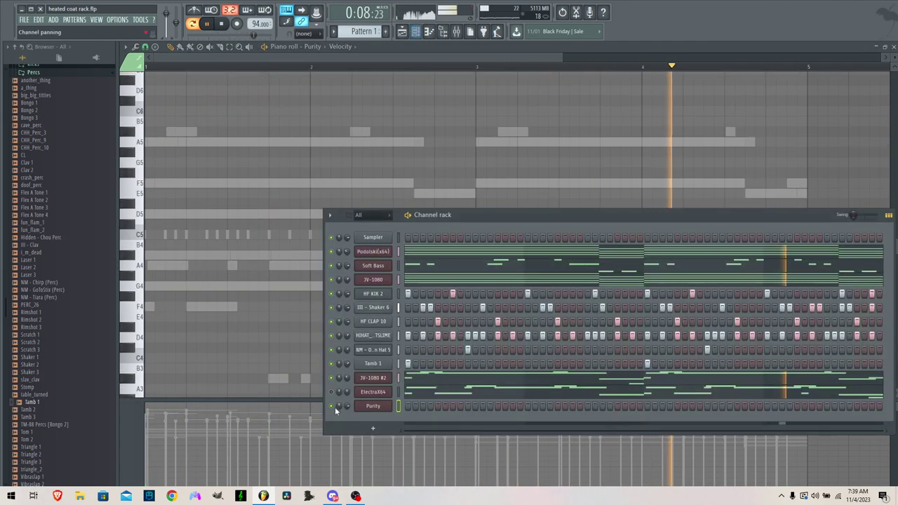
click(374, 406)
right_click(385, 409)
click(416, 405)
right_click(385, 405)
click(417, 405)
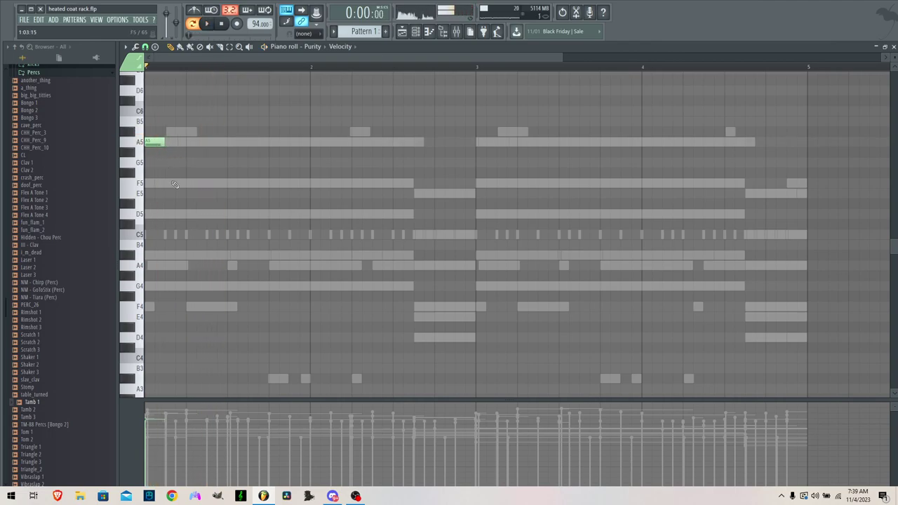
Place two-step notes in the Purity part: D5 on step 9 and E5 on step 13 of bar 2, and F5 at the start of bar 3
click(400, 183)
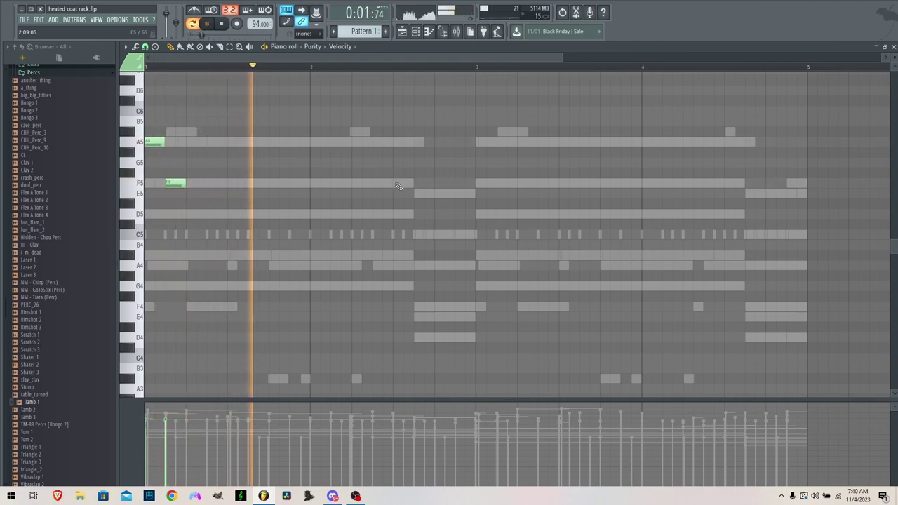
click(420, 193)
click(443, 214)
click(484, 183)
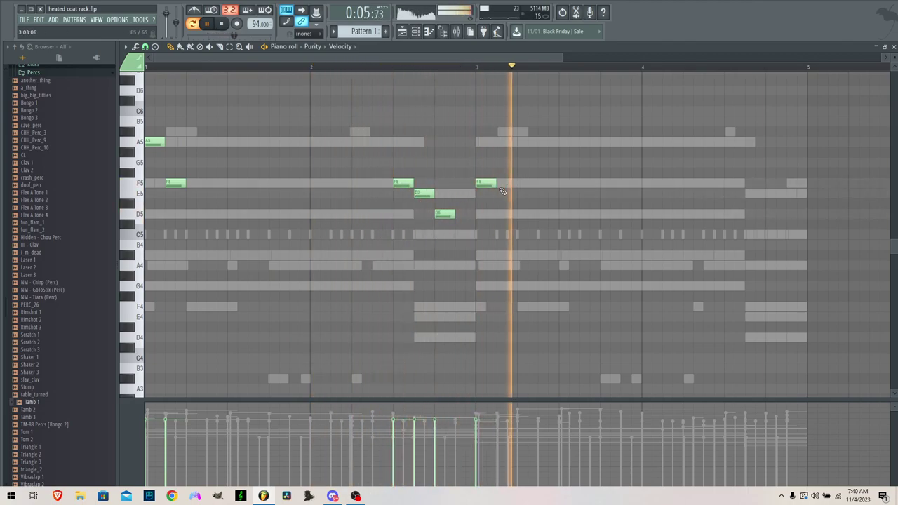
mouse_move(427, 193)
mouse_down()
mouse_move(427, 161)
mouse_move(405, 213)
mouse_move(441, 194)
mouse_up()
click(427, 194)
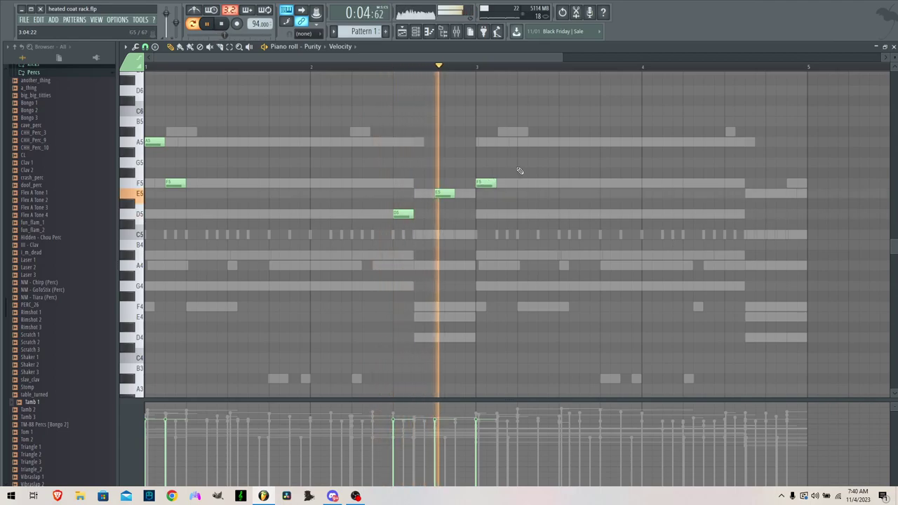
Raise the first note of bar 3 to A5, add a two-step F5 on step 3 and restart playback
drag(486, 185, 486, 142)
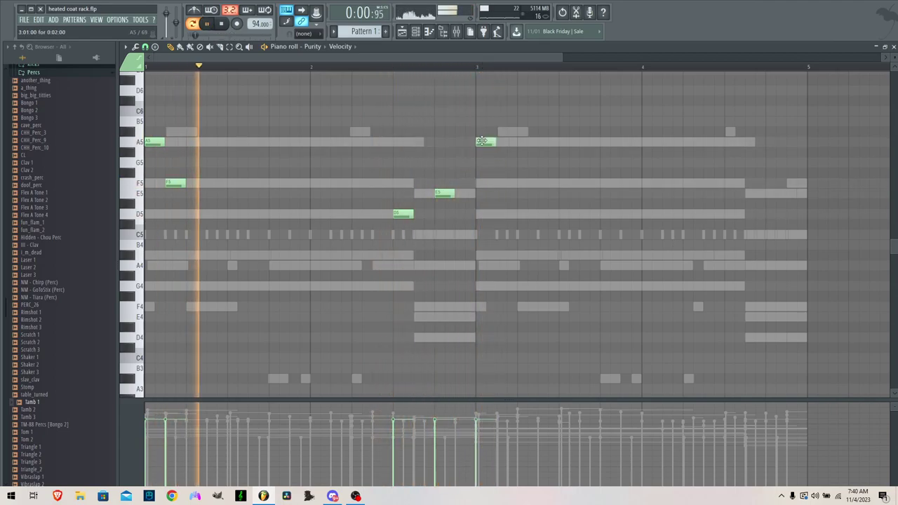
click(503, 183)
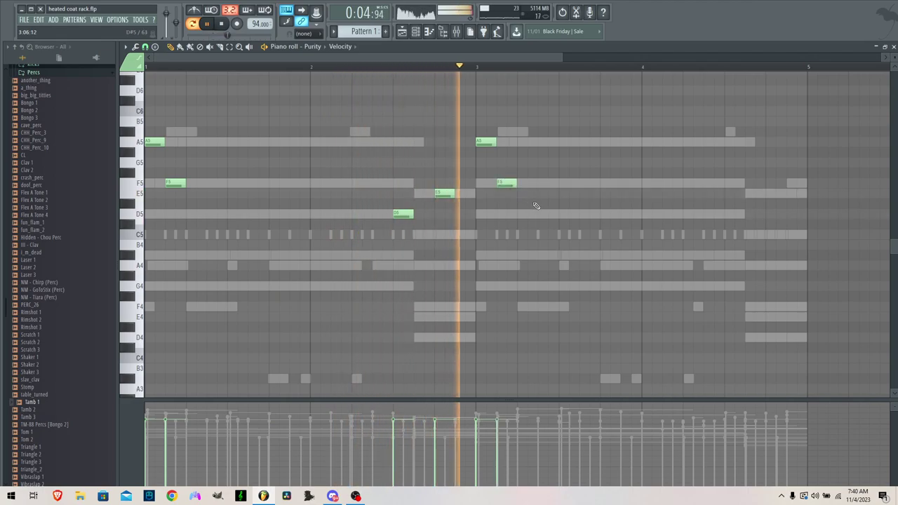
key(space)
key(space)
In bar 4, add one-step notes: D5 on step 9, E5 on step 10, F5 on step 13 and G5 on step 14
drag(752, 214, 731, 215)
click(749, 194)
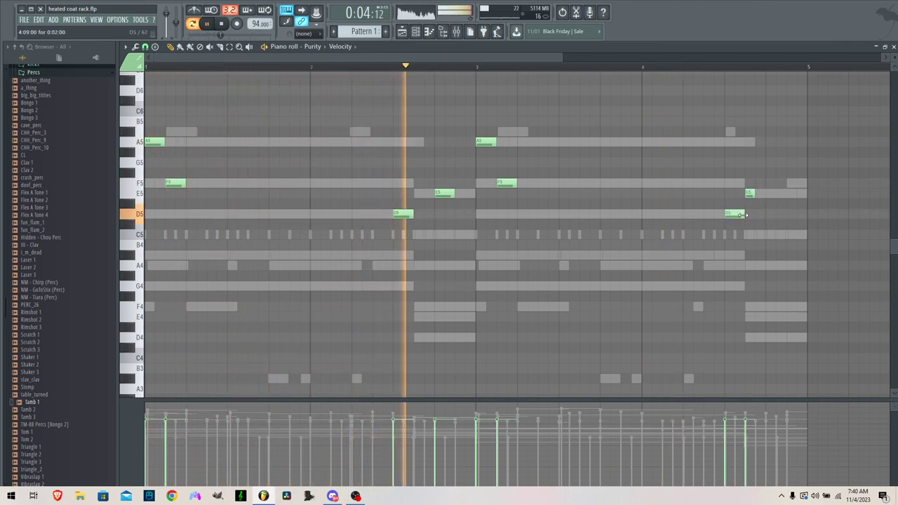
drag(749, 193, 739, 194)
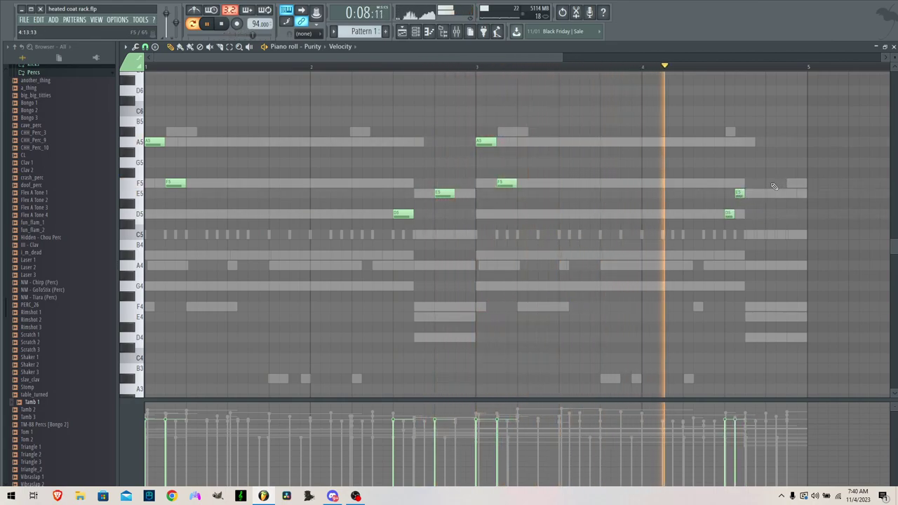
click(771, 183)
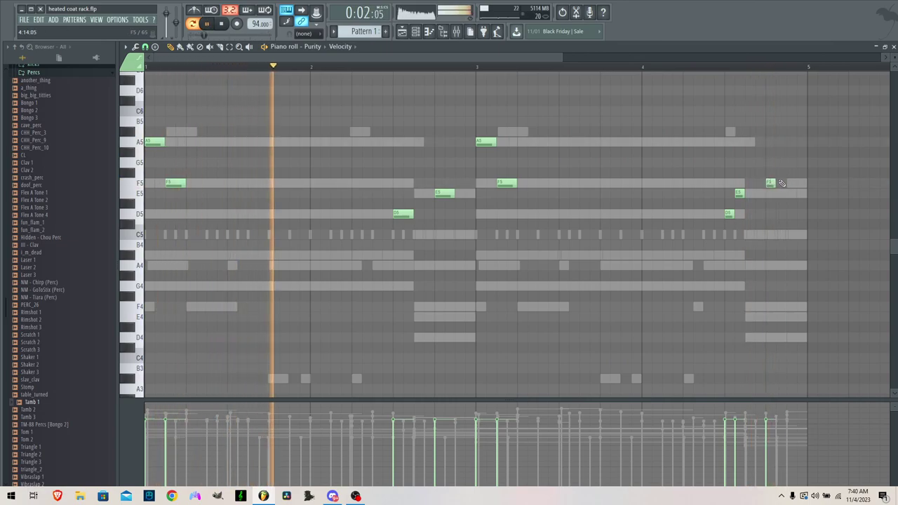
click(781, 162)
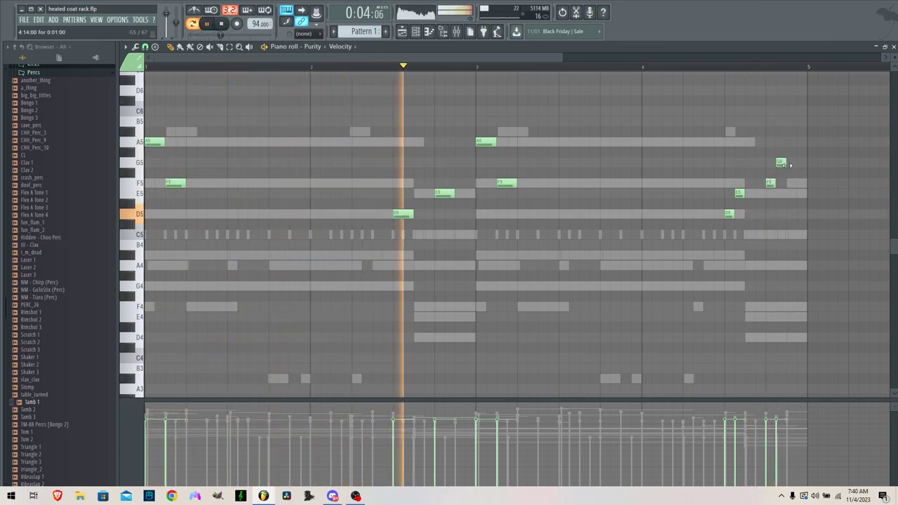
Try the closing G5 of bar 4 one octave lower
drag(794, 147, 778, 168)
key(ctrl+Down)
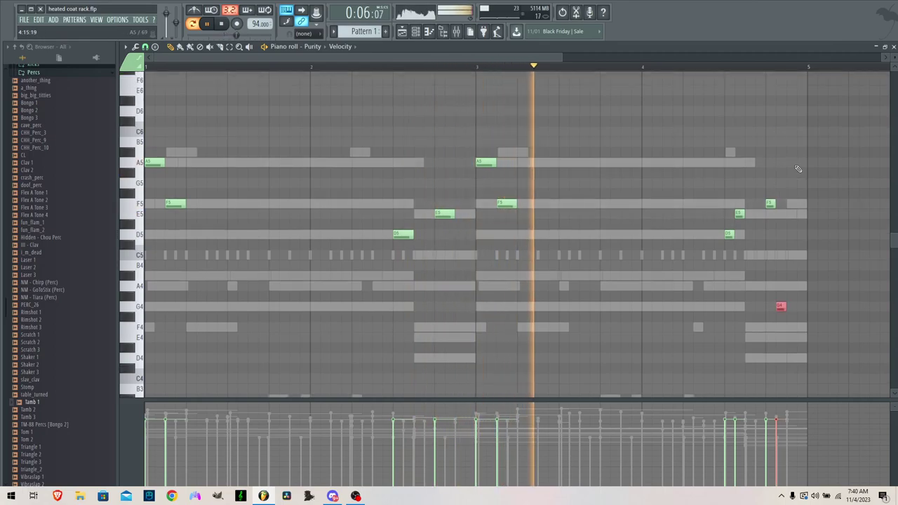
key(ctrl+Up)
key(ctrl+d)
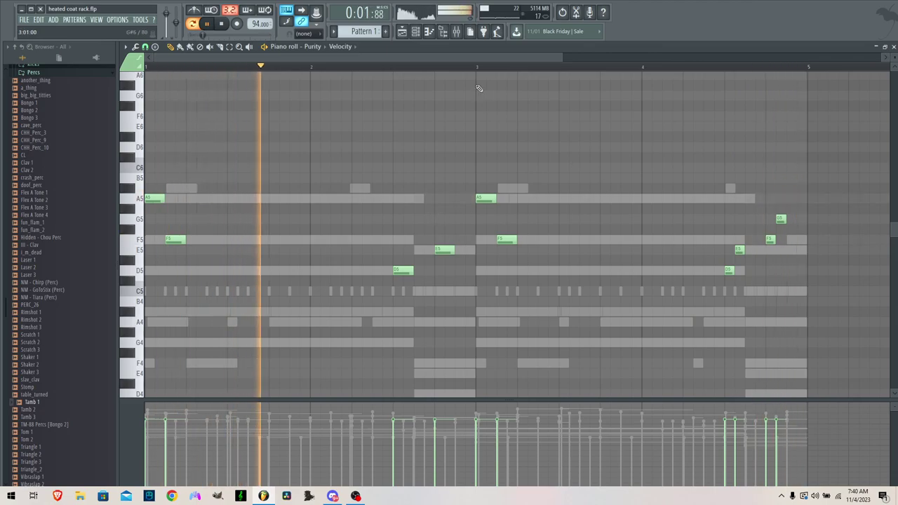
Randomize the levels of all Purity notes and transpose them up one octave
key(ctrl+a)
key(alt+r)
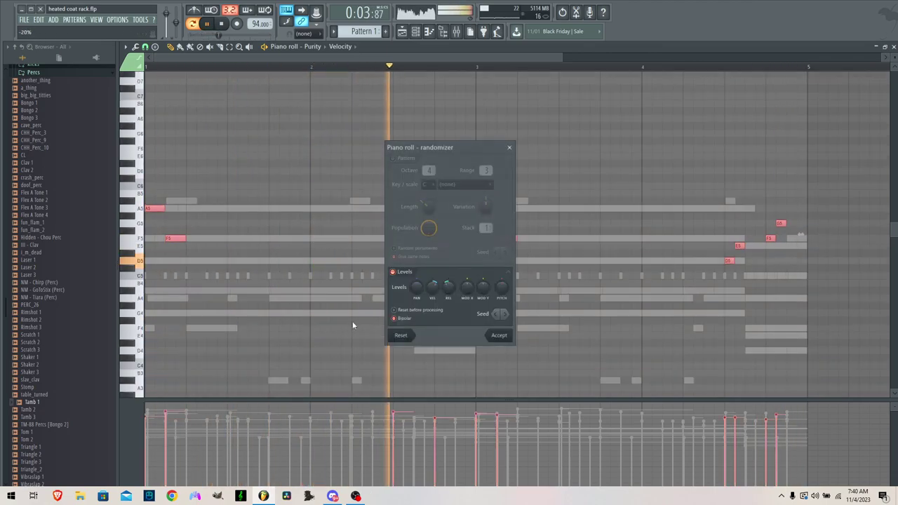
click(506, 338)
key(ctrl+Up)
key(space)
key(space)
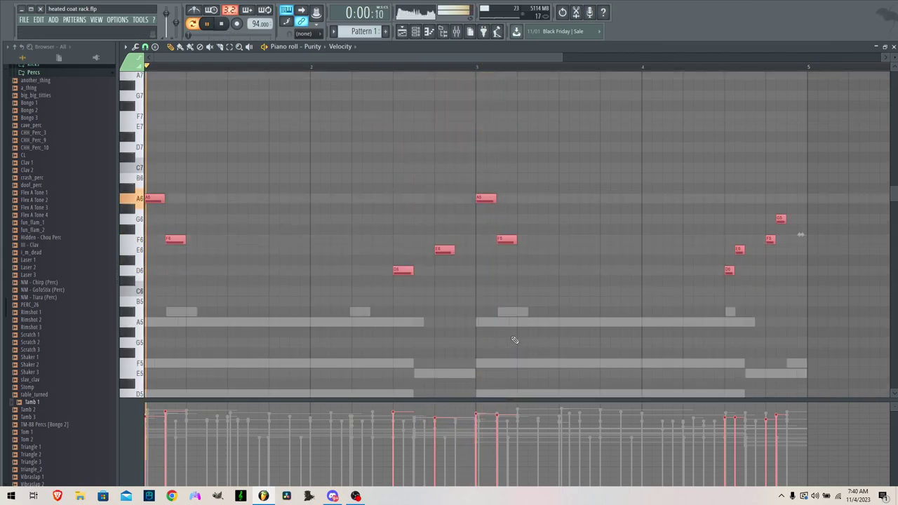
key(ctrl+d)
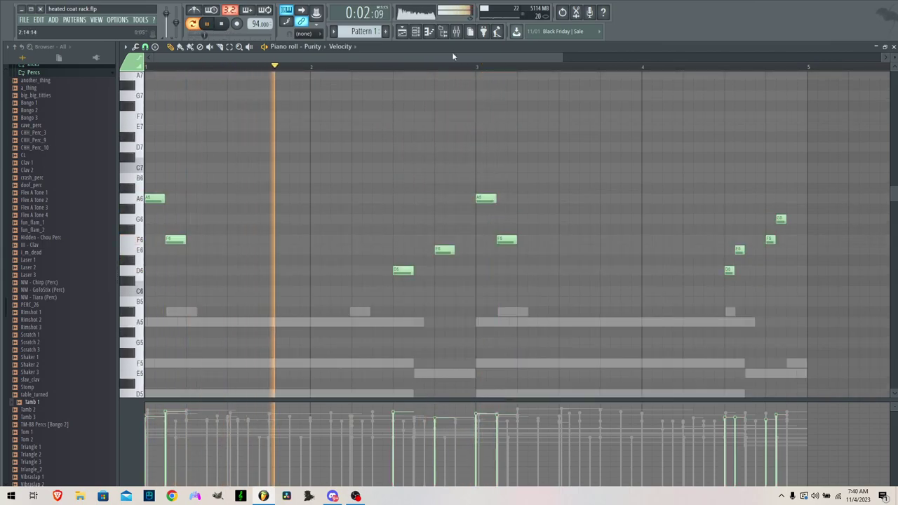
Reopen the Purity instrument and audition other Fast Synth presets against the beat, loading Partial
click(415, 32)
key(space)
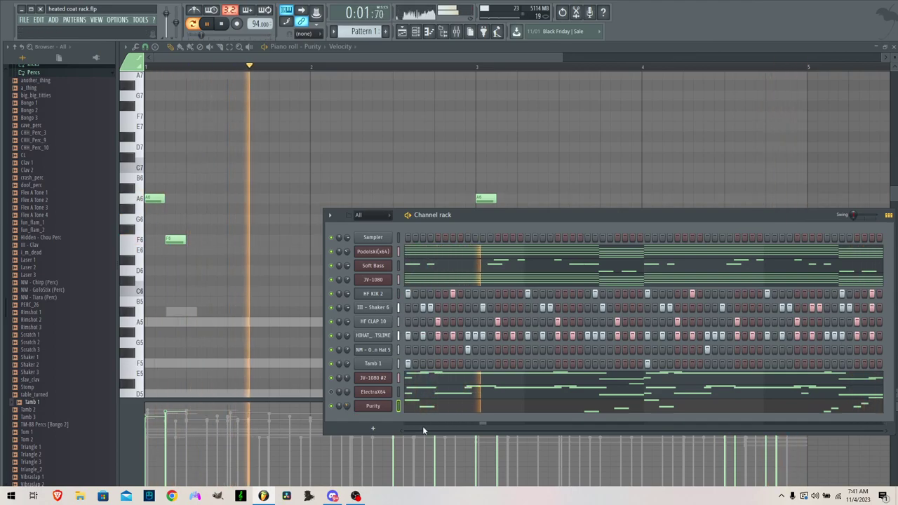
click(372, 406)
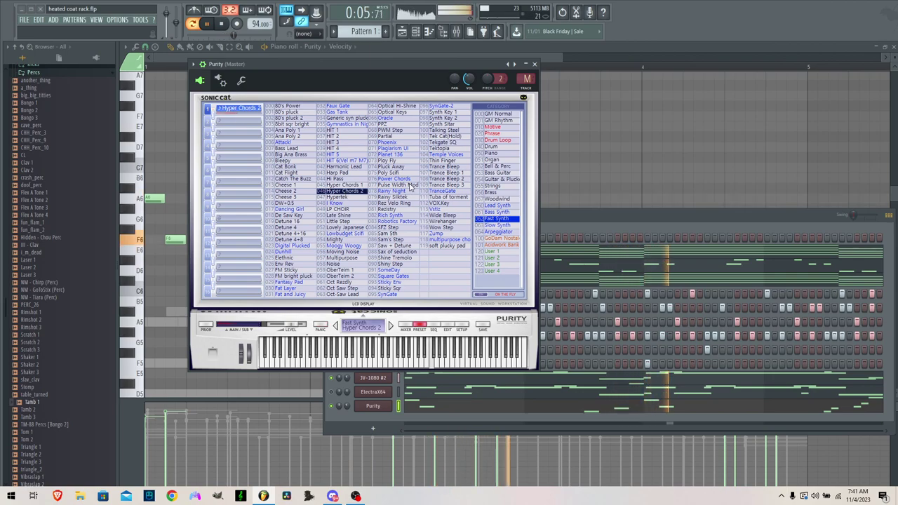
click(336, 264)
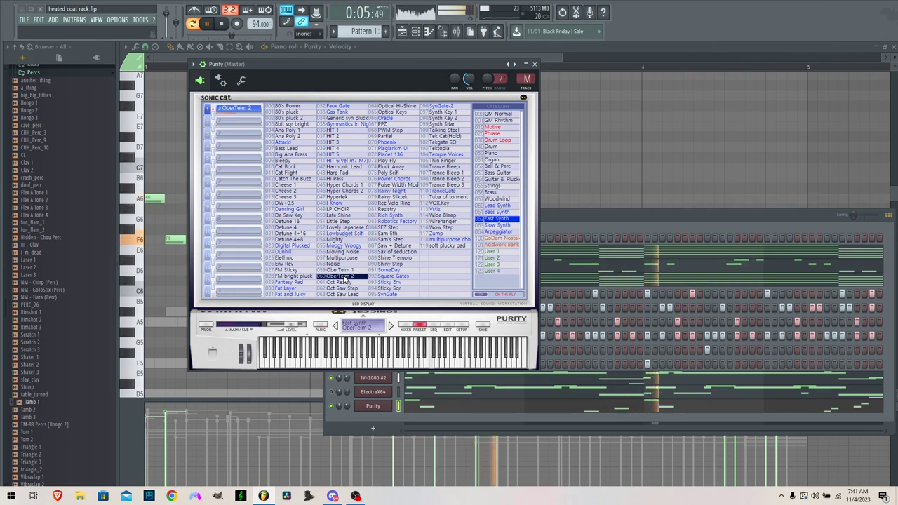
click(31, 20)
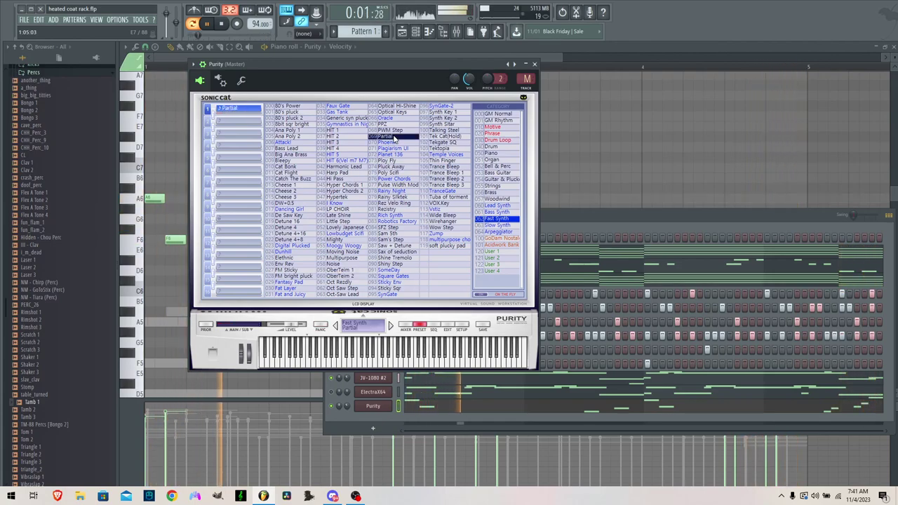
Restart playback and transpose all Purity notes down one octave in the piano roll
key(space)
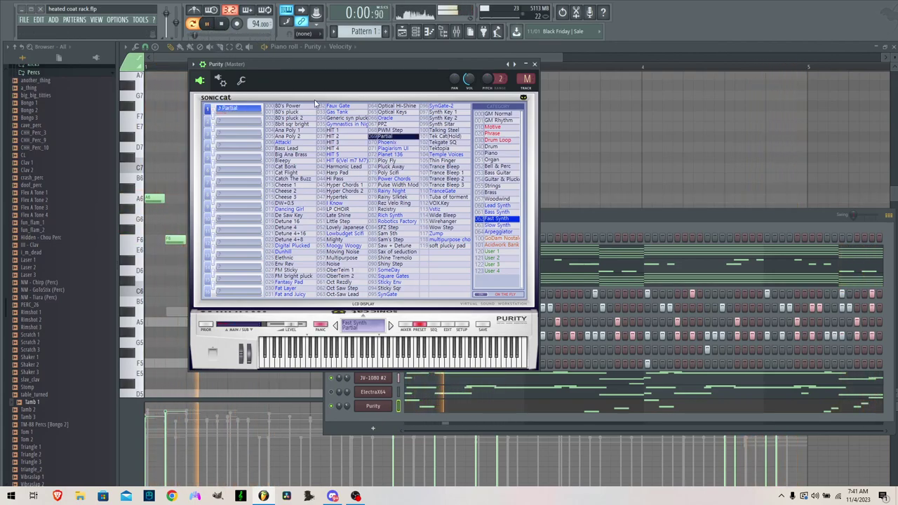
click(484, 407)
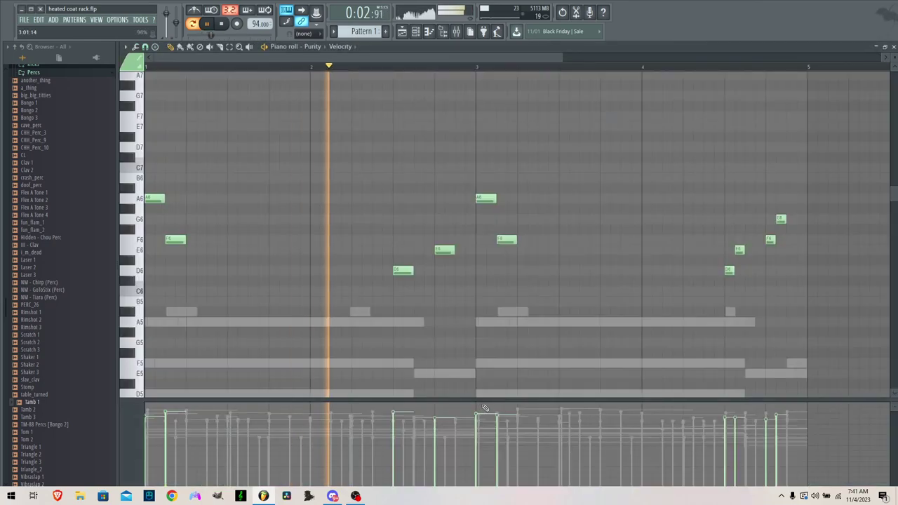
key(ctrl+Down)
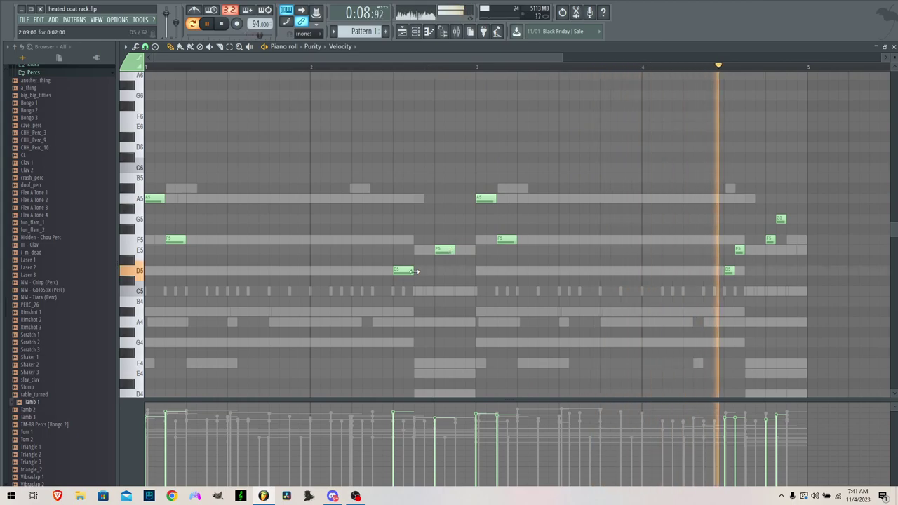
Audition Purity's Fast Synth presets Thin Finger, Cheese 1, Mighty, Tek Cat(Hold) and Talking Steel against the beat, finishing with Synth Key 1 loaded
key(F6)
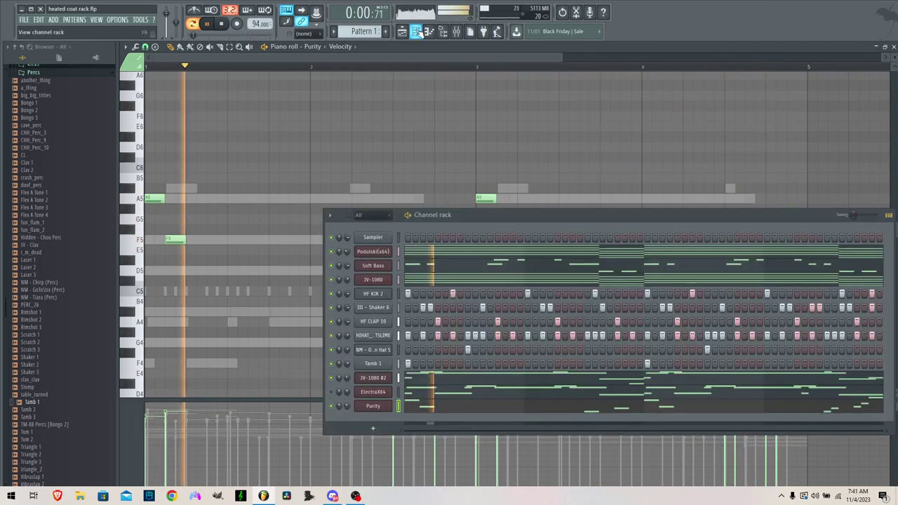
click(373, 407)
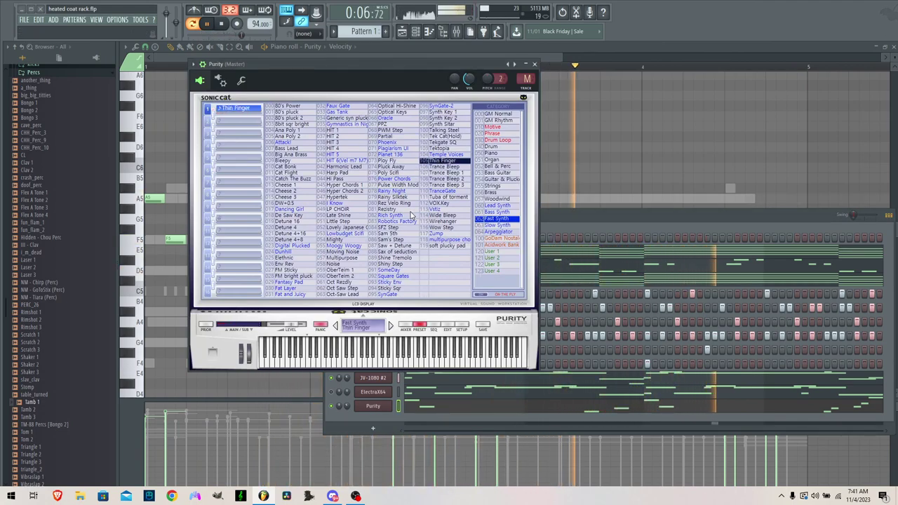
click(293, 186)
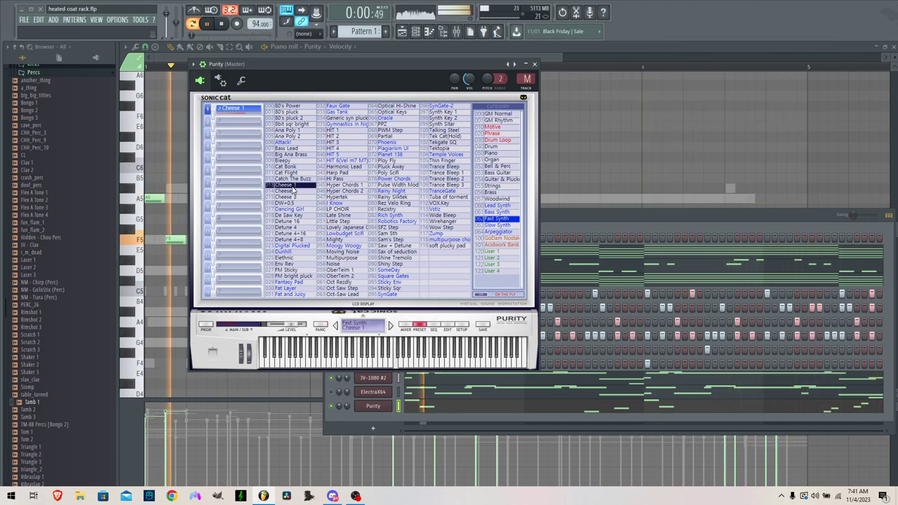
click(346, 404)
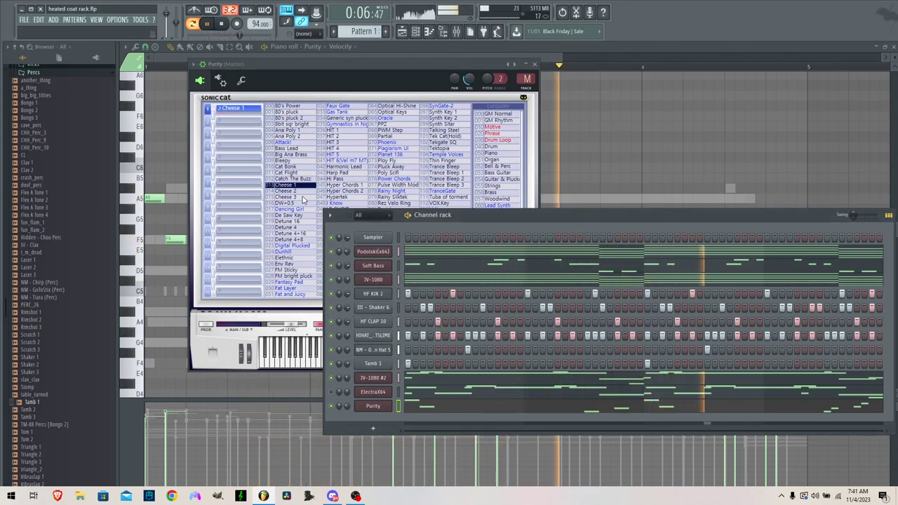
click(423, 67)
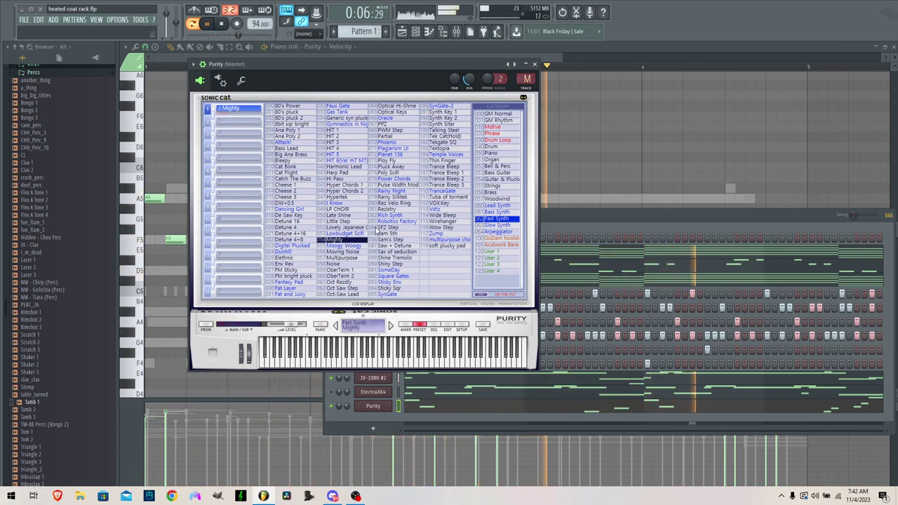
click(390, 200)
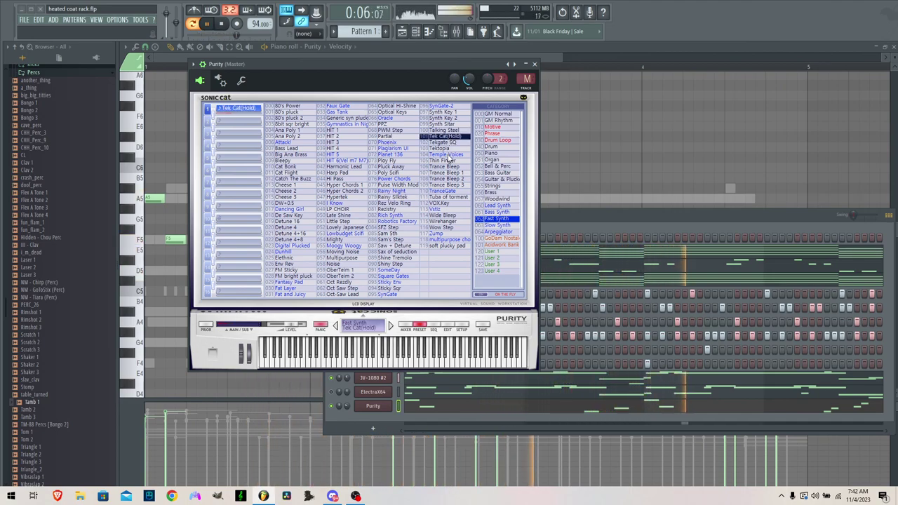
click(445, 130)
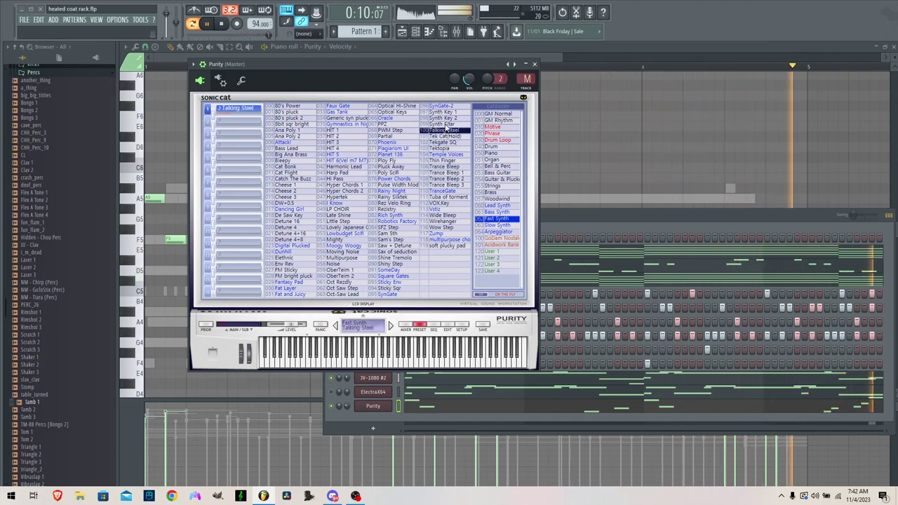
click(443, 124)
click(439, 112)
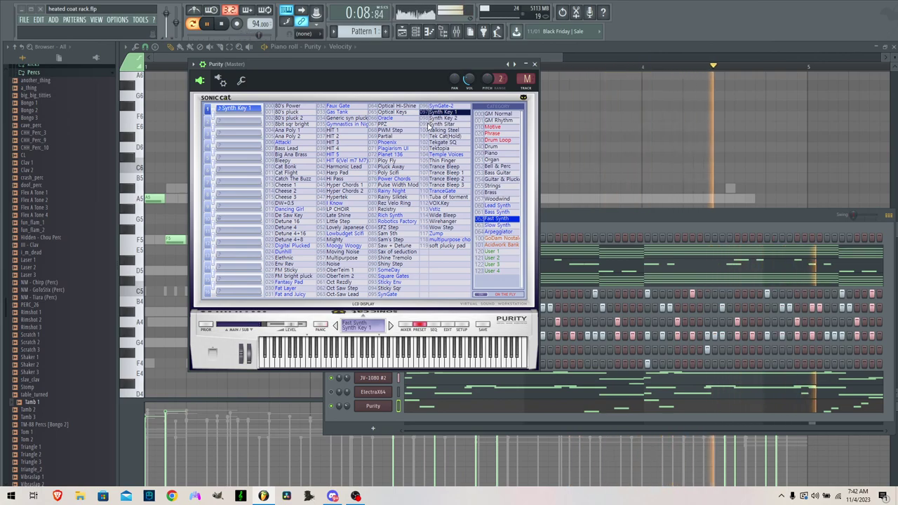
Mute the JV-1080 #2 channel, unmute ElectraX64, and save the project
click(331, 378)
click(332, 392)
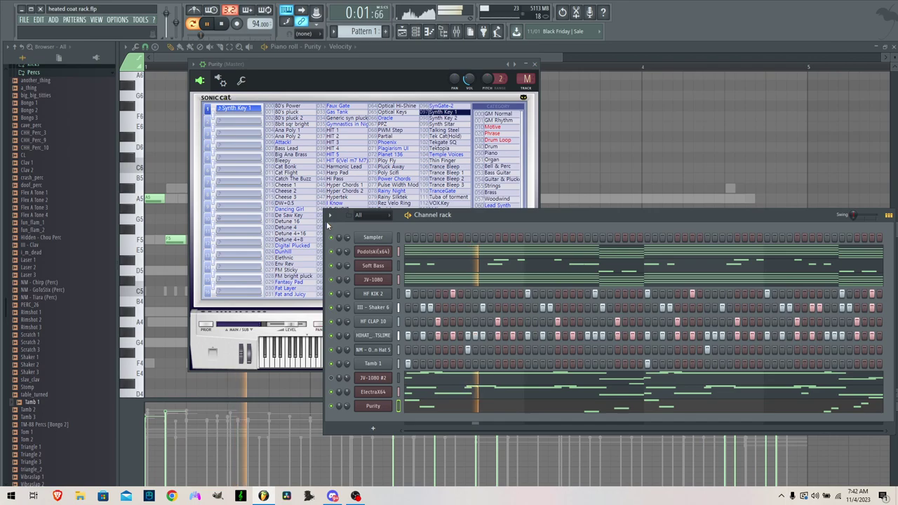
click(53, 20)
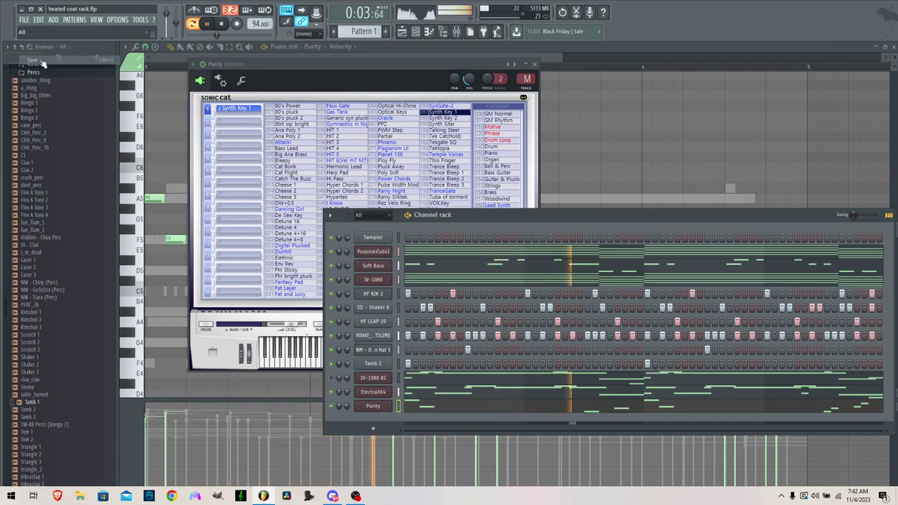
click(340, 64)
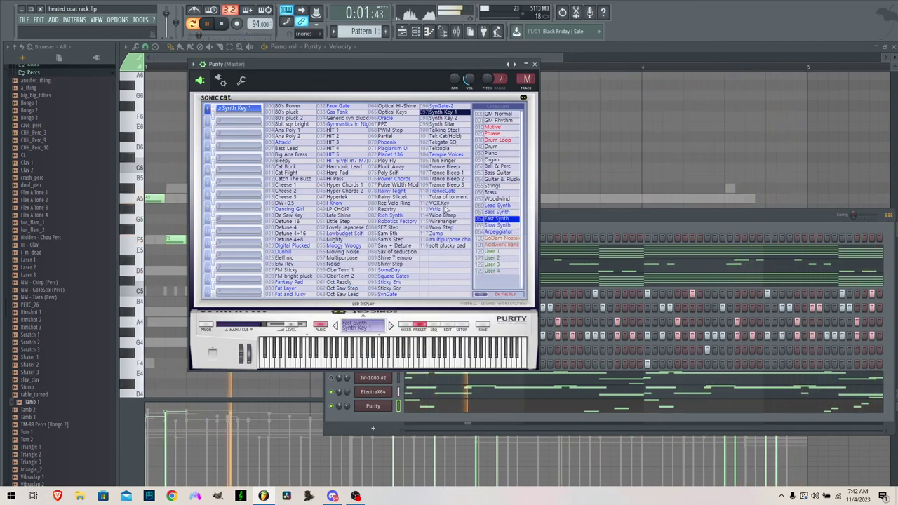
Select the Podolski, Soft Bass, JV-1080, JV-1080 #2, ElectraX64 and Purity channels and route them to consecutive mixer tracks starting at track 1
click(562, 215)
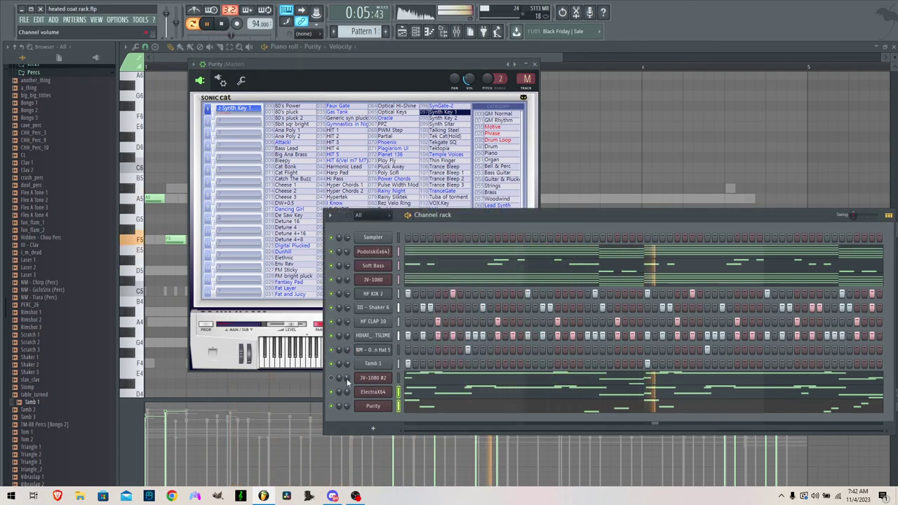
right_click(398, 279)
right_click(399, 265)
right_click(398, 251)
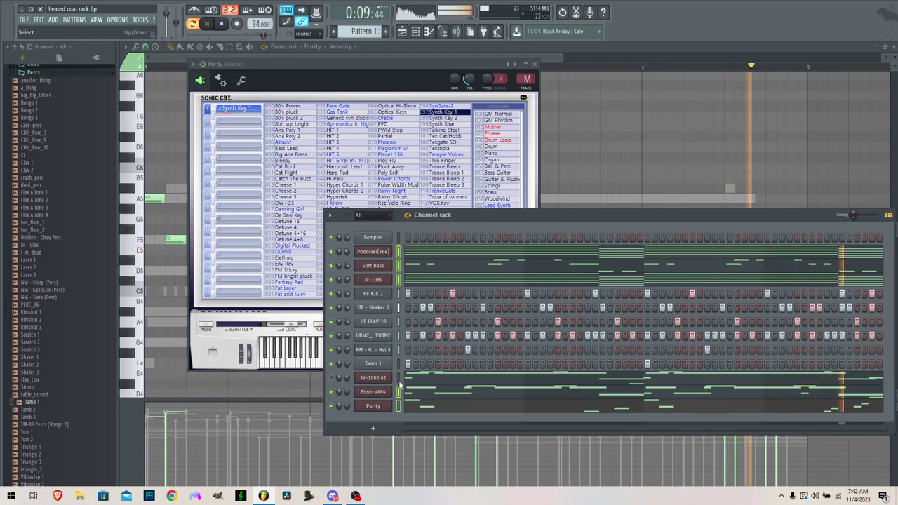
key(F9)
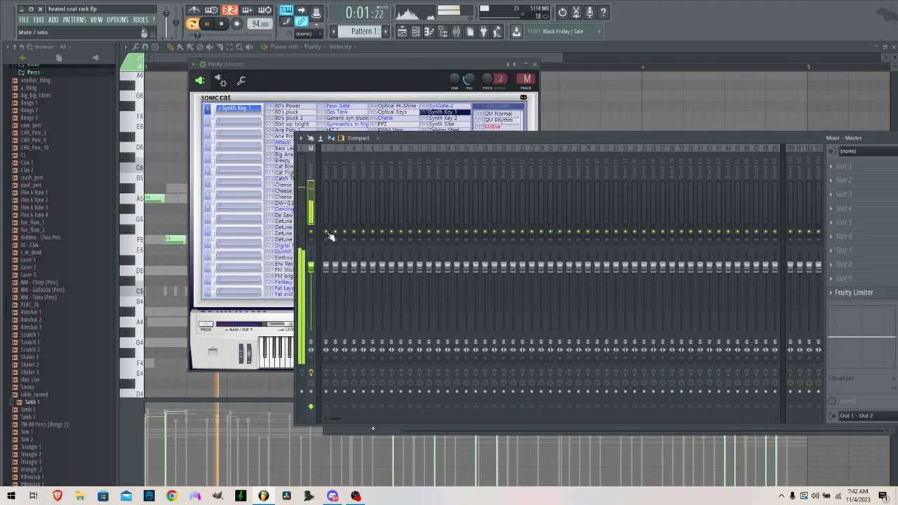
right_click(285, 168)
mouse_move(351, 170)
click(394, 176)
Remove Fruity Limiter from the effect slot on the Master mixer track
click(270, 163)
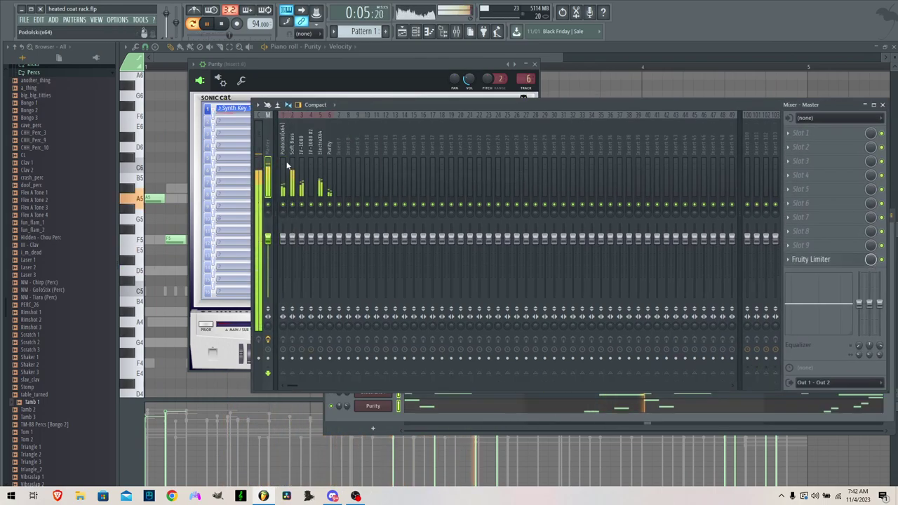
right_click(804, 261)
click(805, 270)
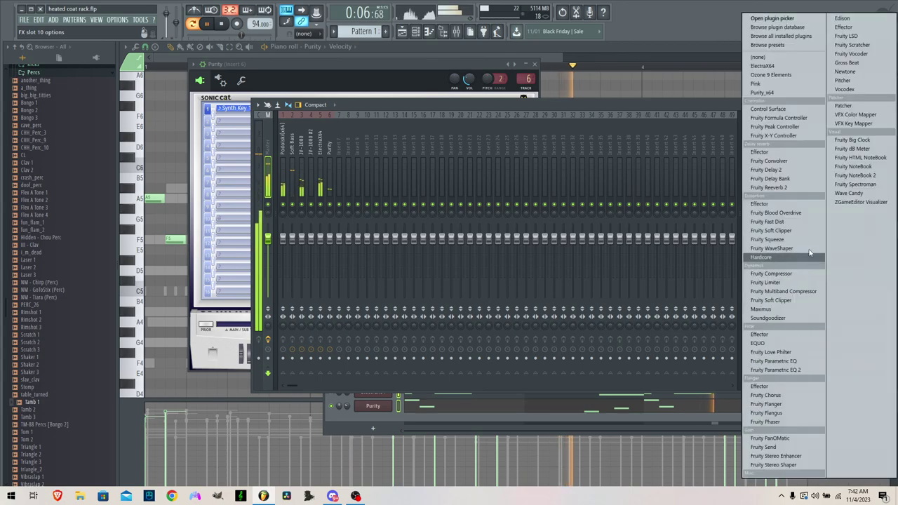
click(762, 57)
Route the six percussion channels from HF KIK 2 through Tamb 1 to consecutive mixer tracks starting at track 7
drag(430, 103, 448, 97)
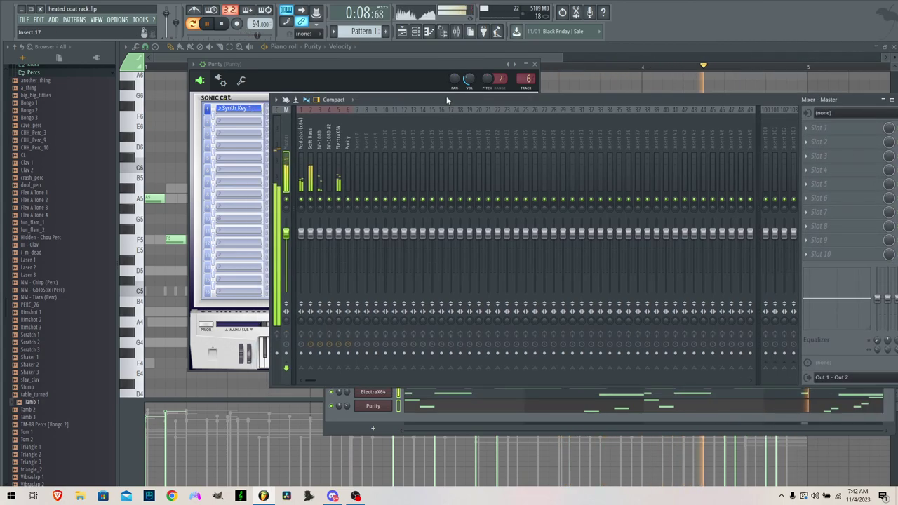
click(357, 421)
drag(398, 295, 400, 364)
click(405, 105)
right_click(356, 109)
mouse_move(407, 160)
click(474, 172)
drag(473, 101, 406, 121)
key(F6)
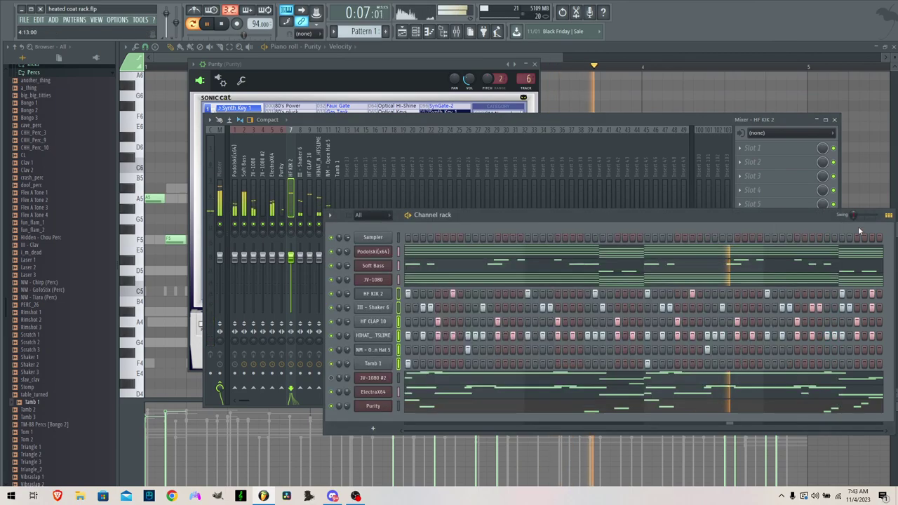
Add Fruity Parametric EQ 2 to the Purity mixer track with the 20Hz + 18kHz cut preset, raising band 7's low-pass to 20000 Hz
click(282, 184)
click(768, 148)
click(775, 369)
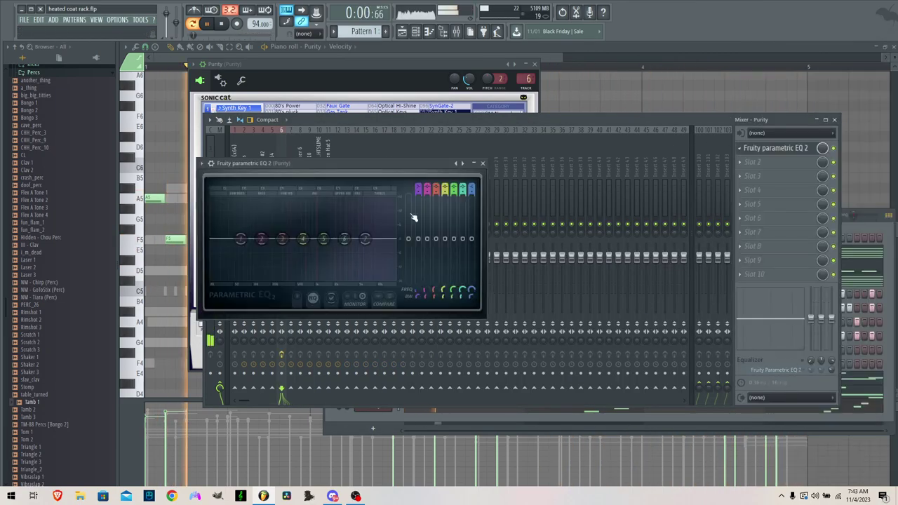
click(203, 164)
mouse_move(238, 191)
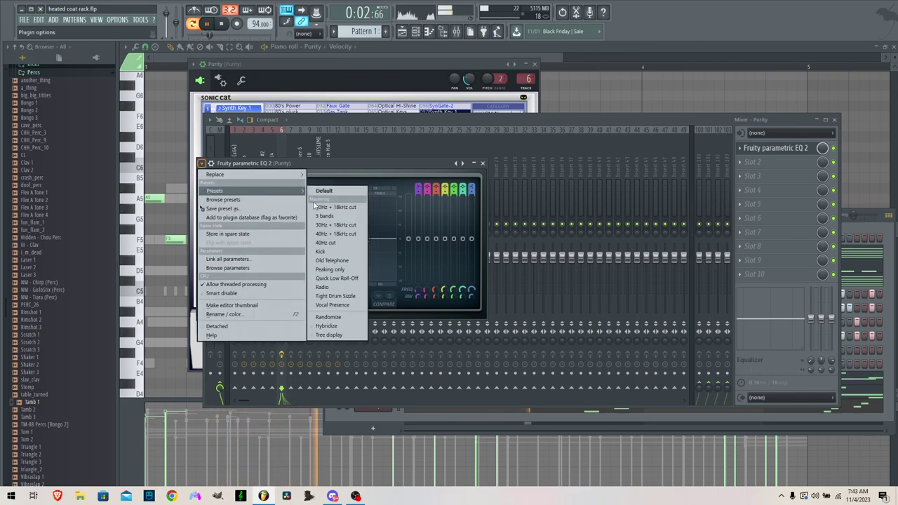
click(337, 209)
mouse_move(397, 243)
mouse_down()
mouse_move(338, 239)
mouse_move(397, 238)
mouse_up()
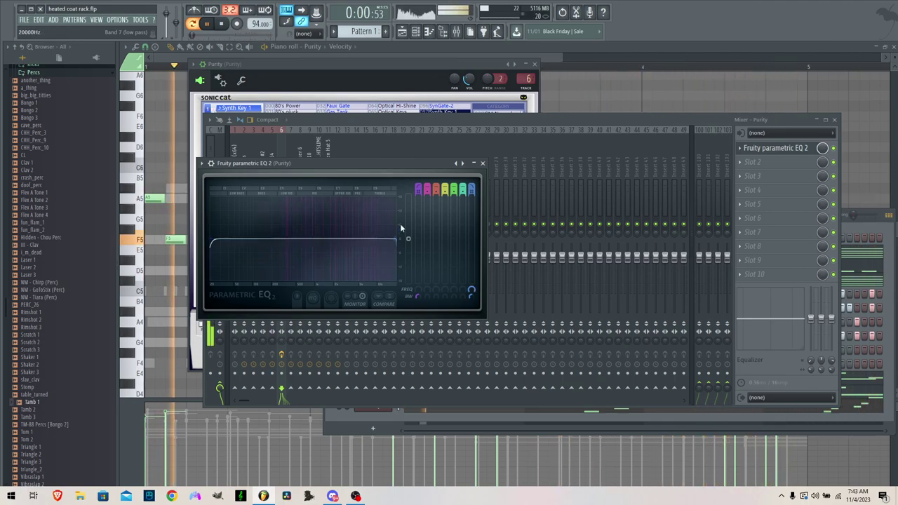
Audition Rez Velo Ring and Harmonic Lead among Purity's Fast Synth presets and load Ana Poly 2
click(399, 63)
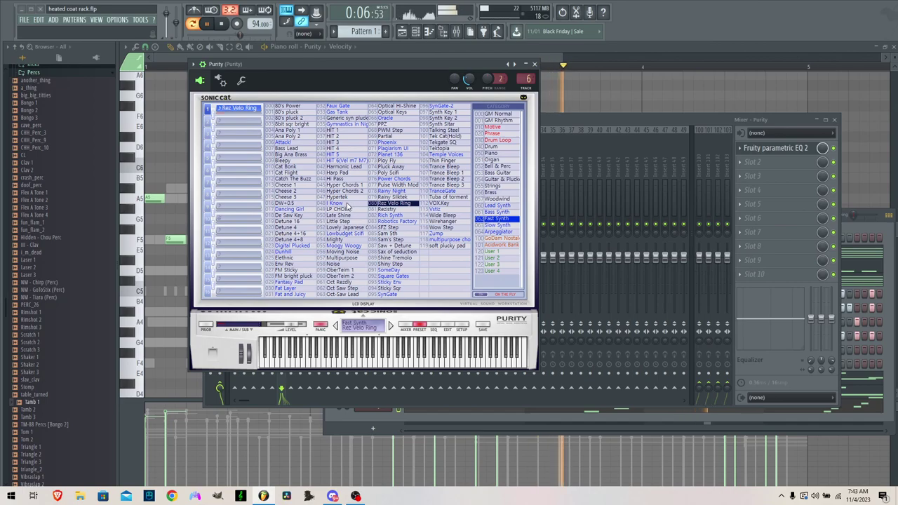
click(350, 170)
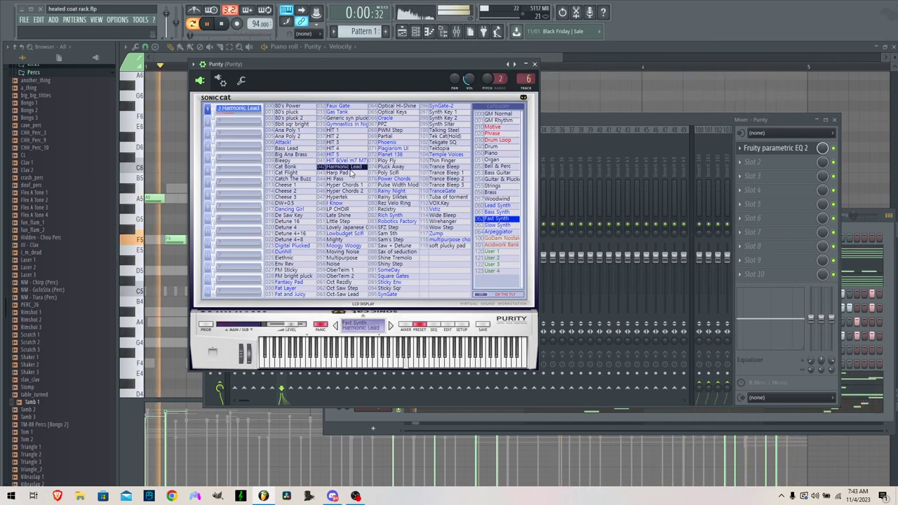
click(574, 118)
double_click(574, 118)
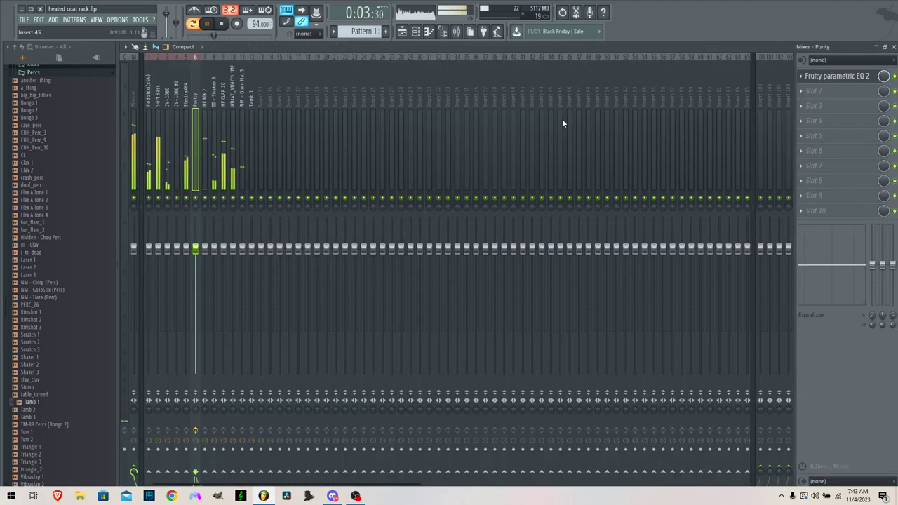
click(886, 46)
click(380, 62)
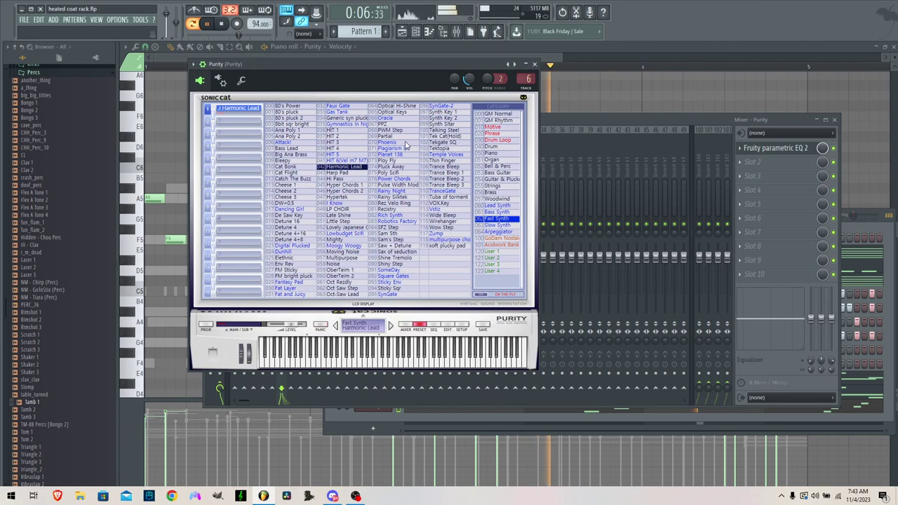
click(289, 136)
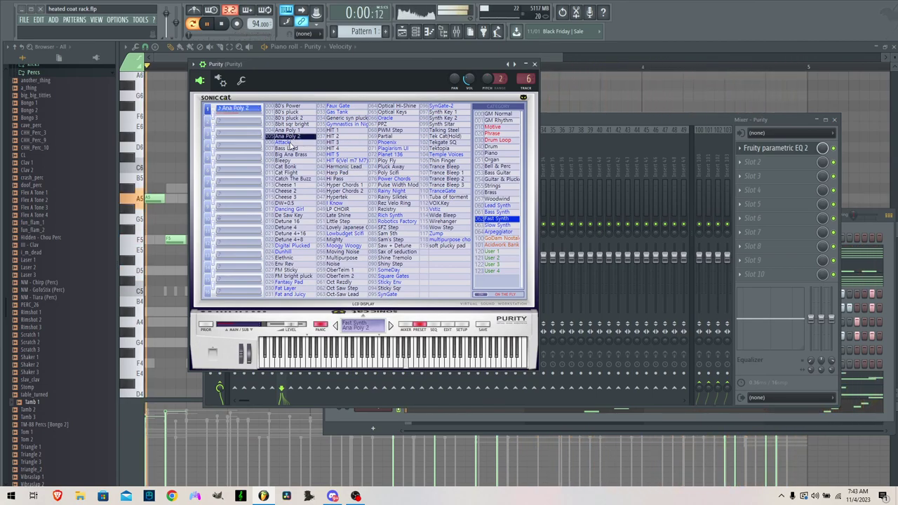
Remove Fruity Parametric EQ 2 from slot 1 of the Purity mixer track
click(626, 124)
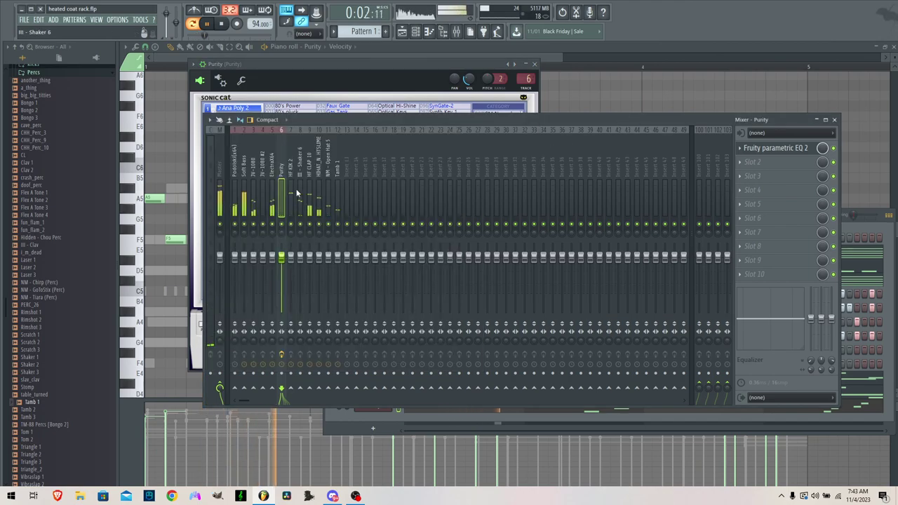
click(740, 148)
mouse_move(751, 159)
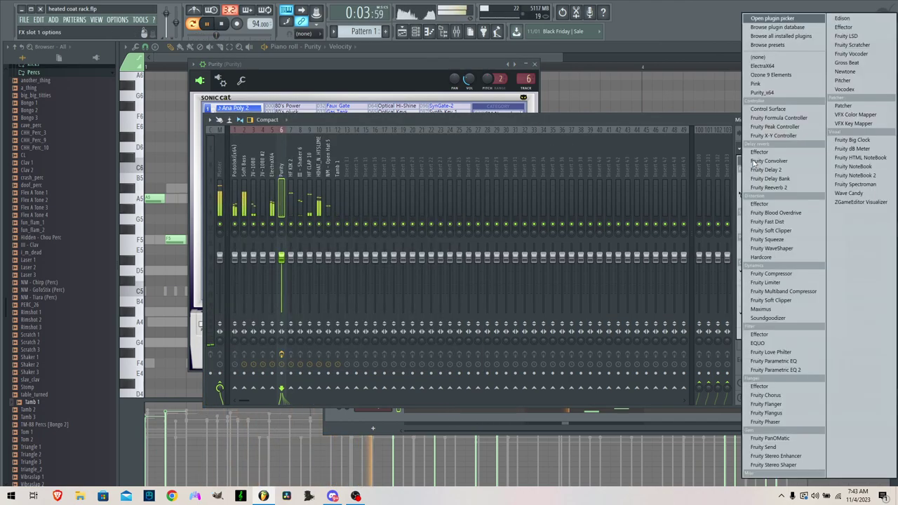
click(757, 59)
Find ValhallaSupermassive_x64 in the plugin database and load it into slot 1 of the Purity mixer track
scroll(65, 190, up, 6)
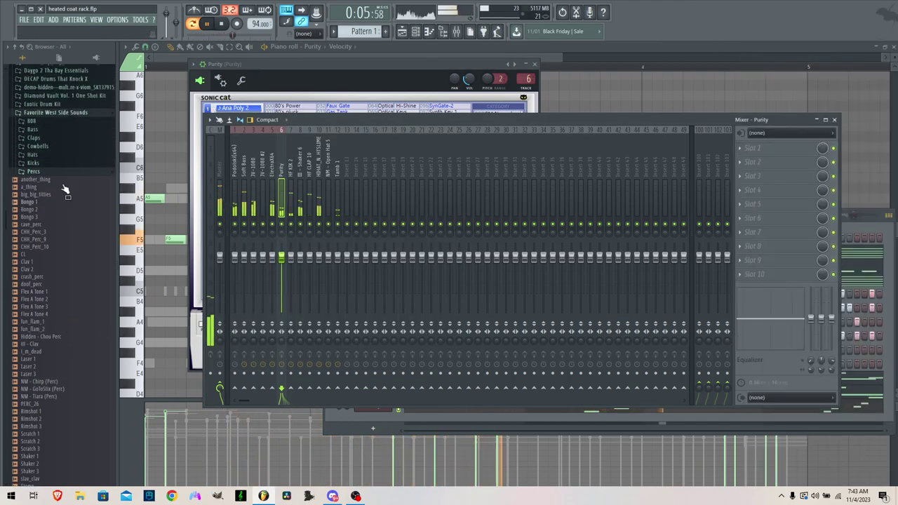
click(96, 58)
click(64, 155)
scroll(72, 257, down, 5)
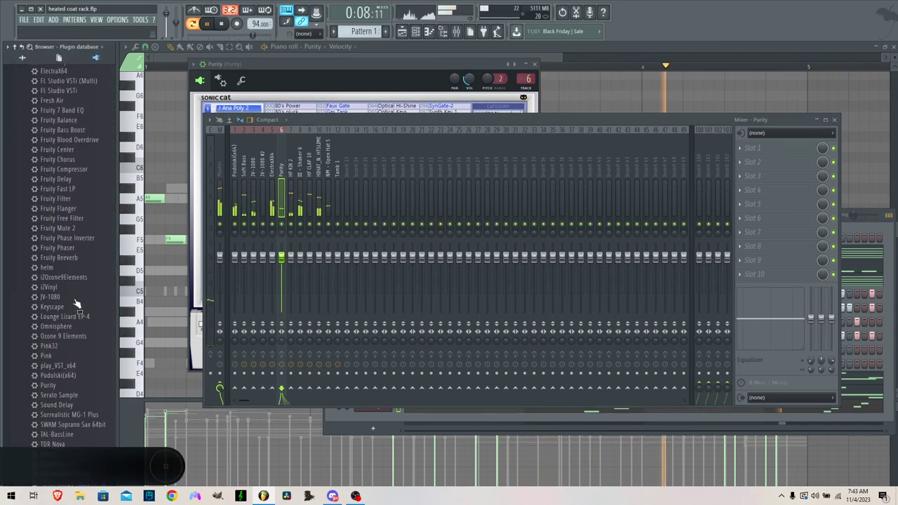
drag(74, 421, 768, 148)
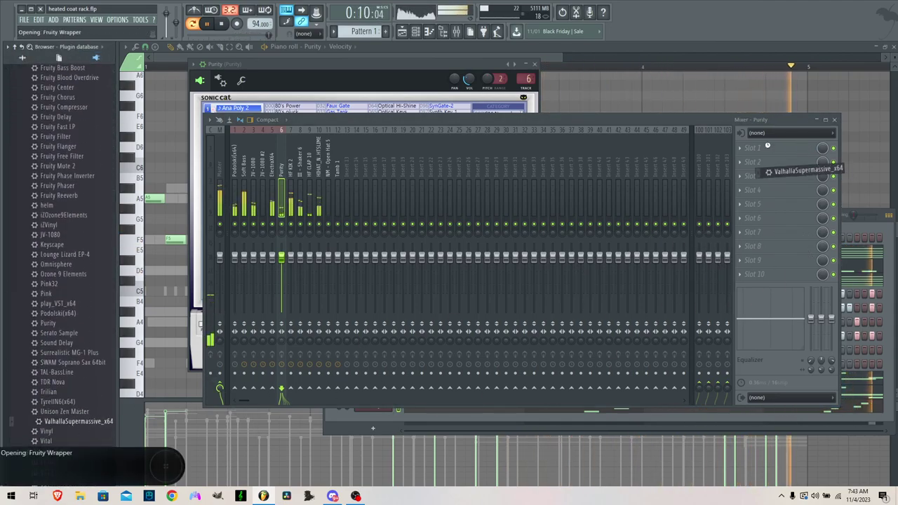
drag(439, 163, 591, 131)
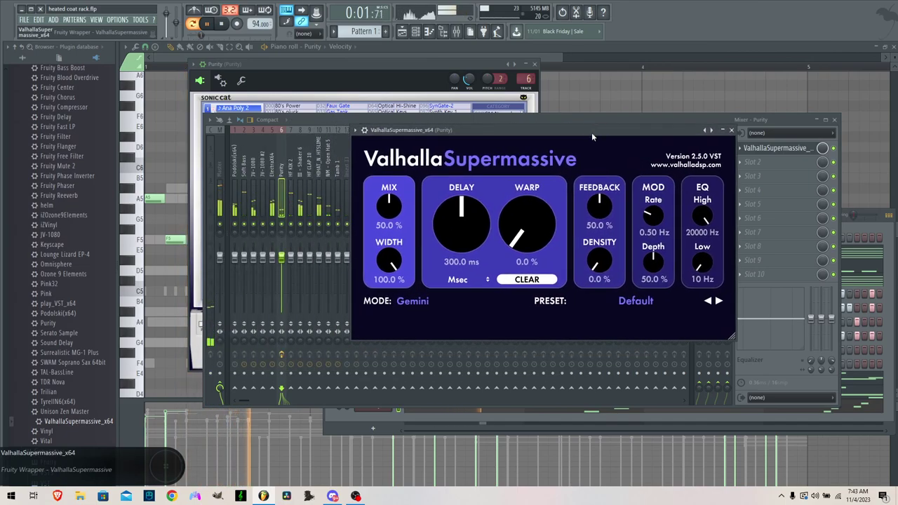
Set ValhallaSupermassive's delay to 103.2 ms and its mix to 42.4 %, and close the plugin
drag(433, 224, 424, 245)
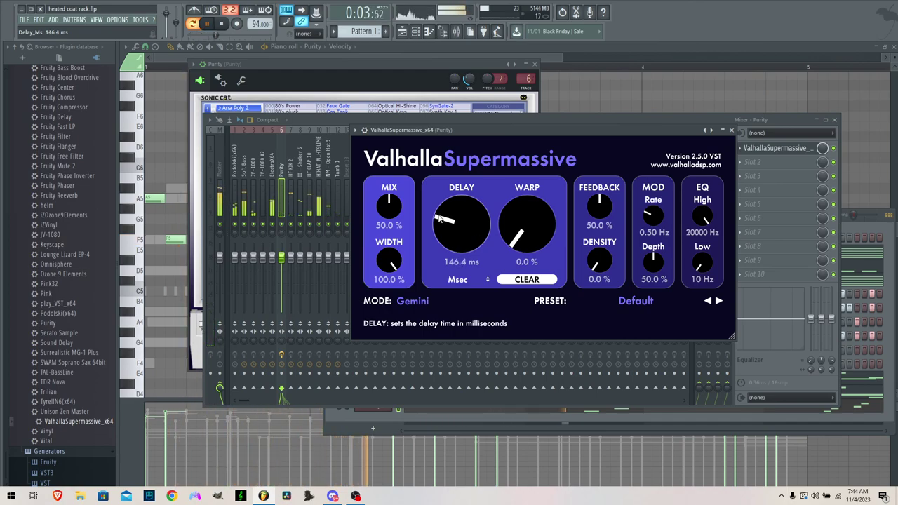
click(485, 280)
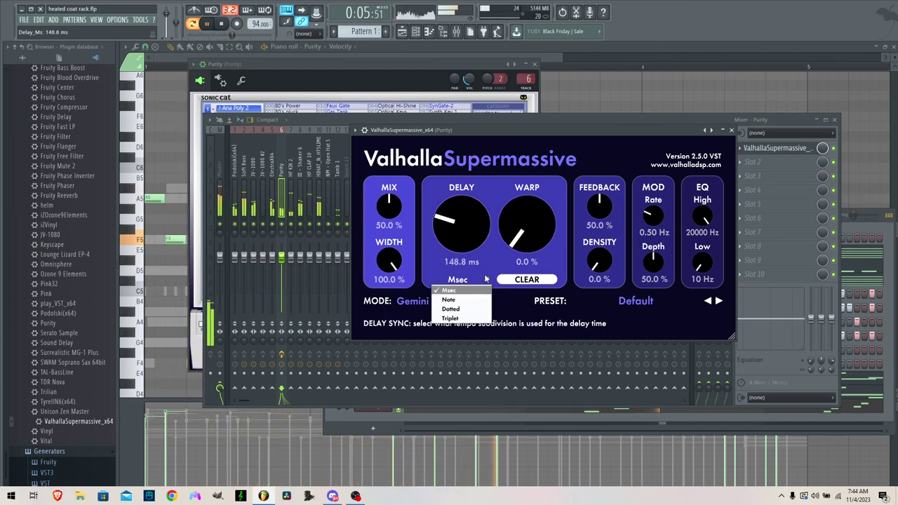
click(444, 220)
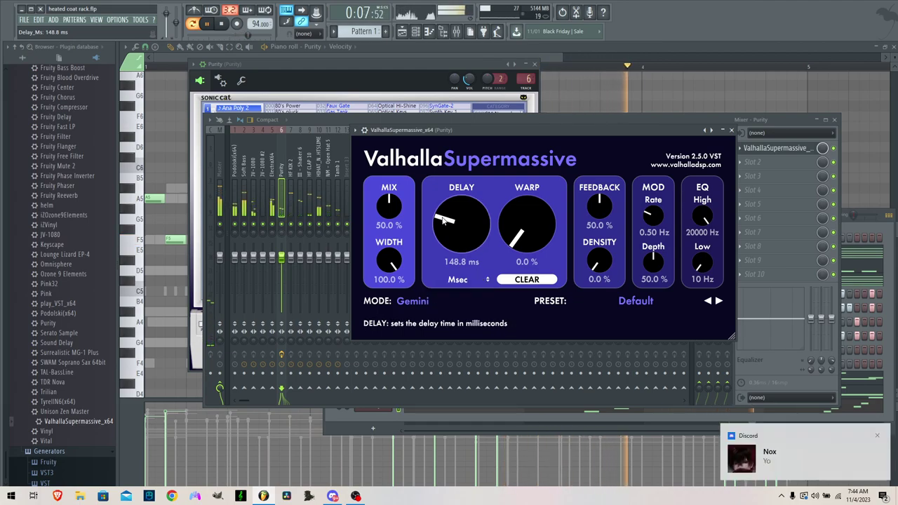
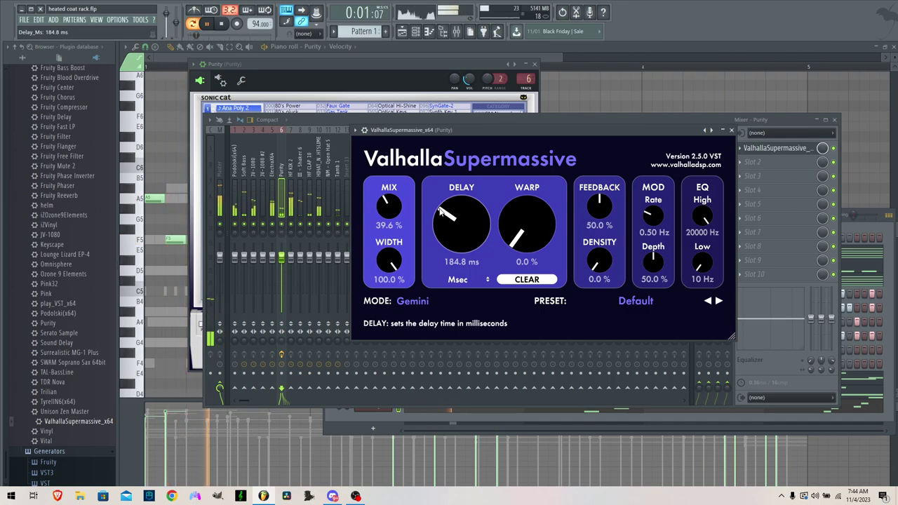
drag(434, 220, 429, 224)
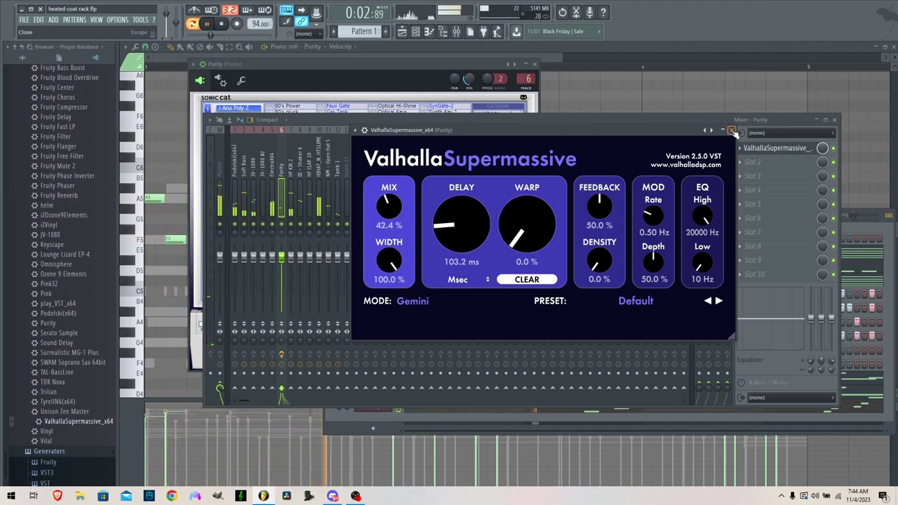
click(732, 131)
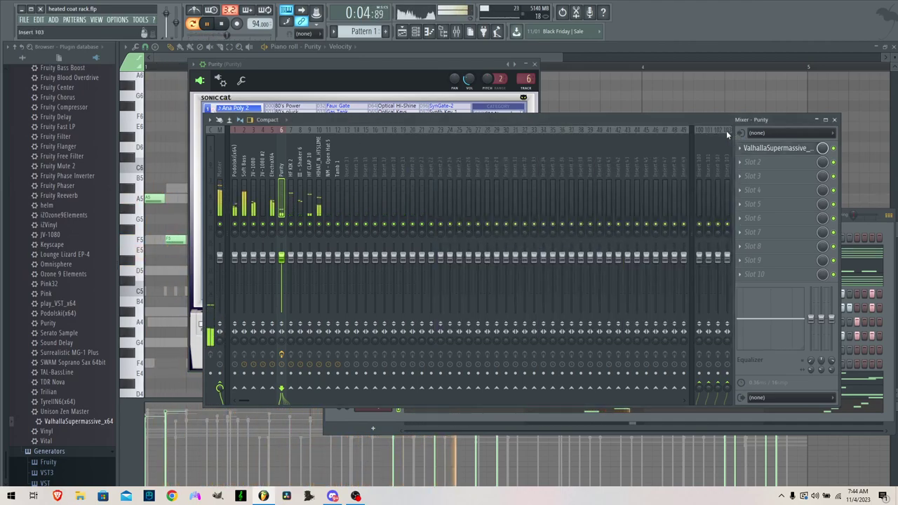
Mute the Purity channel, unmute JV-1080 #2 in the channel rack, and save the project
click(417, 34)
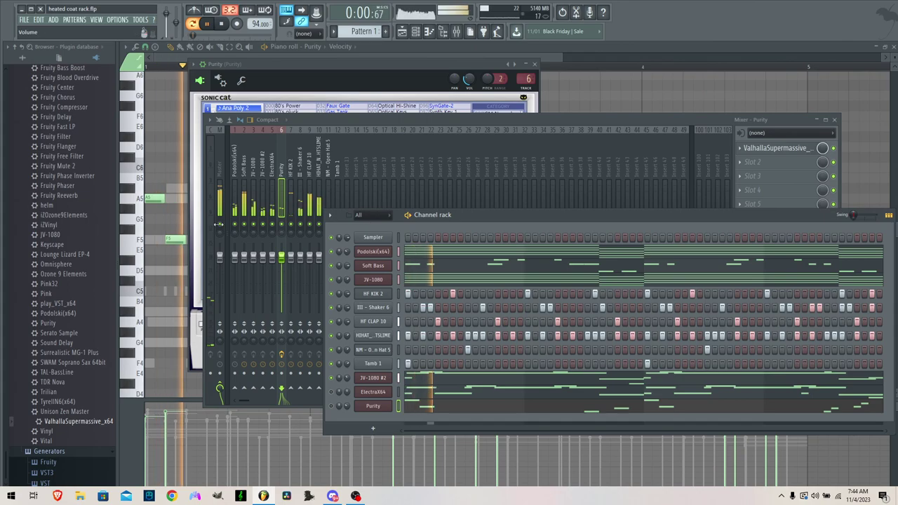
click(24, 19)
click(44, 60)
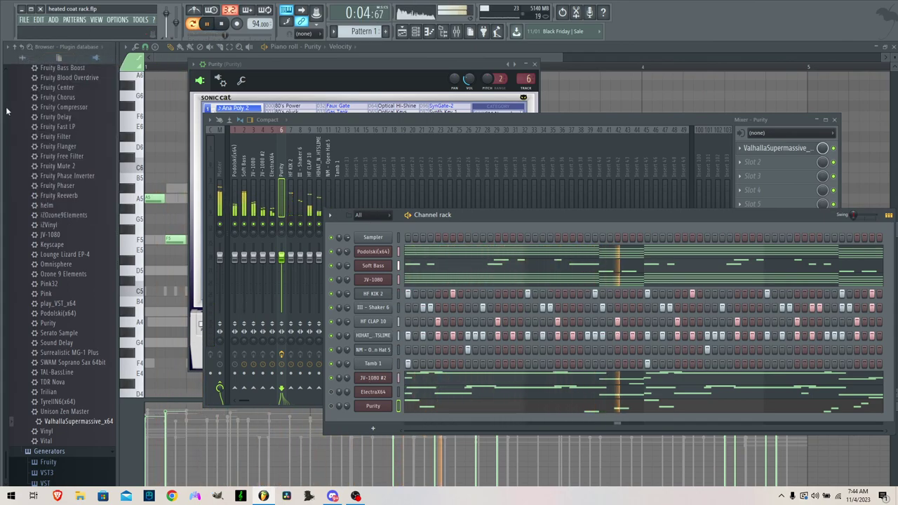
click(23, 19)
click(40, 64)
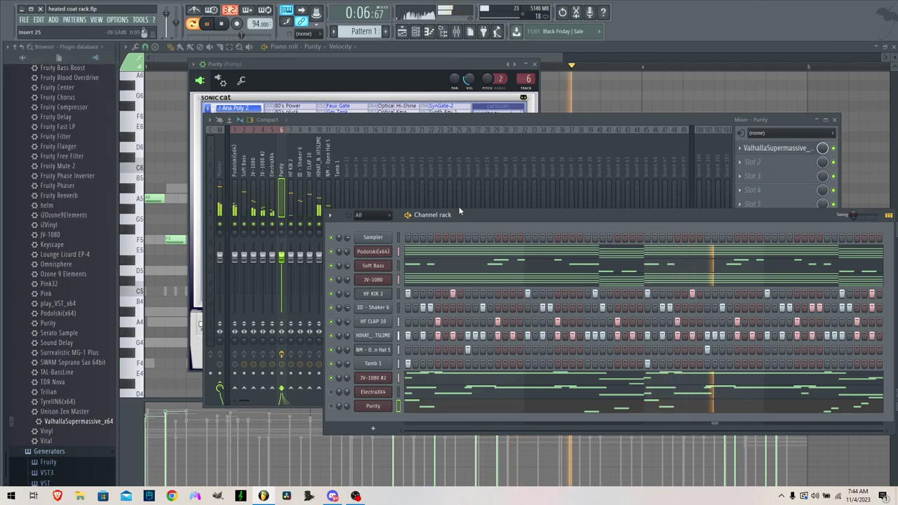
Add the 808 9 sample from the 808 folder of Favorite West Side Sounds as a new channel below Purity
drag(472, 215, 451, 151)
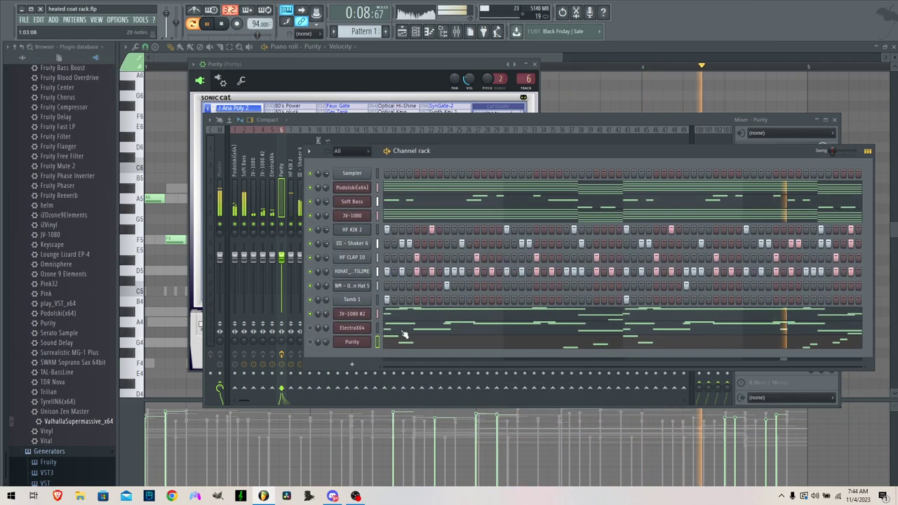
click(352, 363)
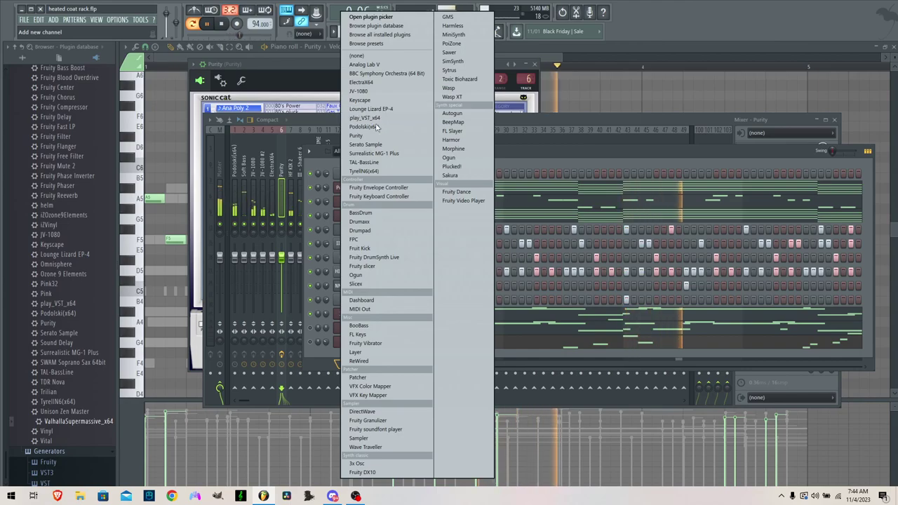
click(544, 158)
click(24, 58)
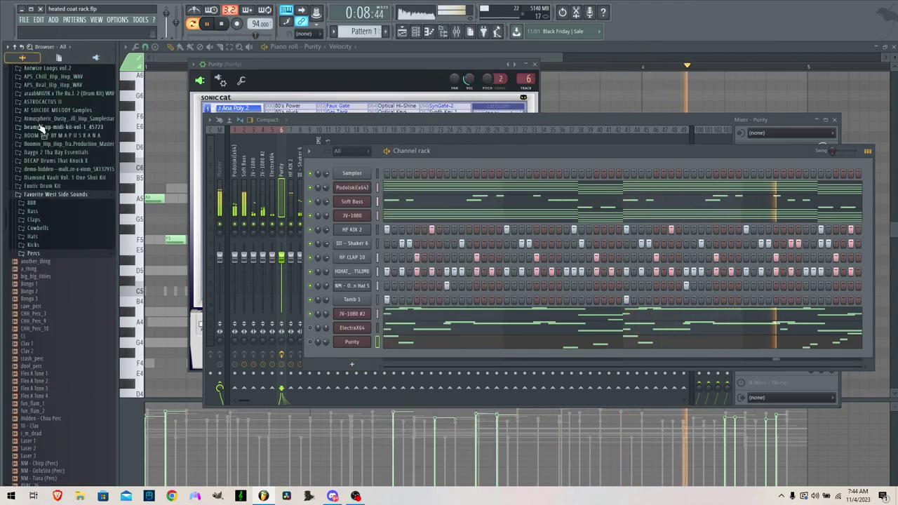
click(39, 203)
key(space)
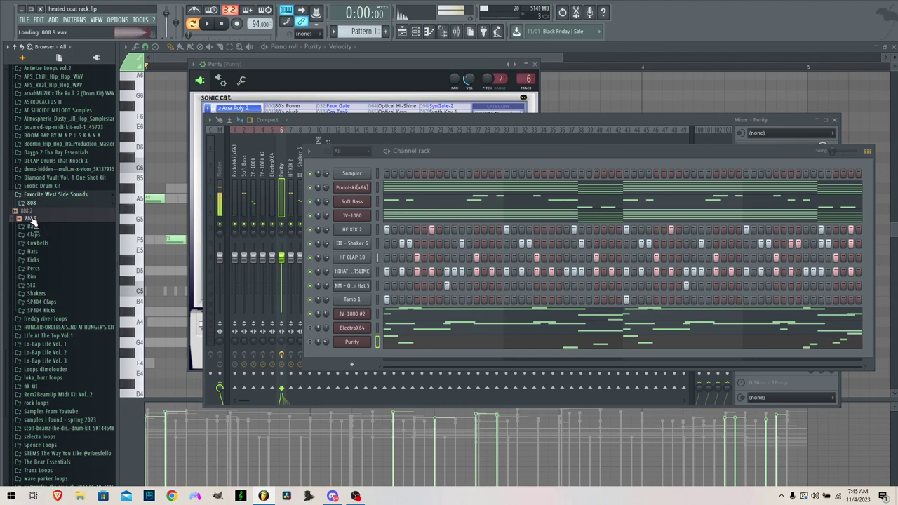
drag(361, 360, 361, 358)
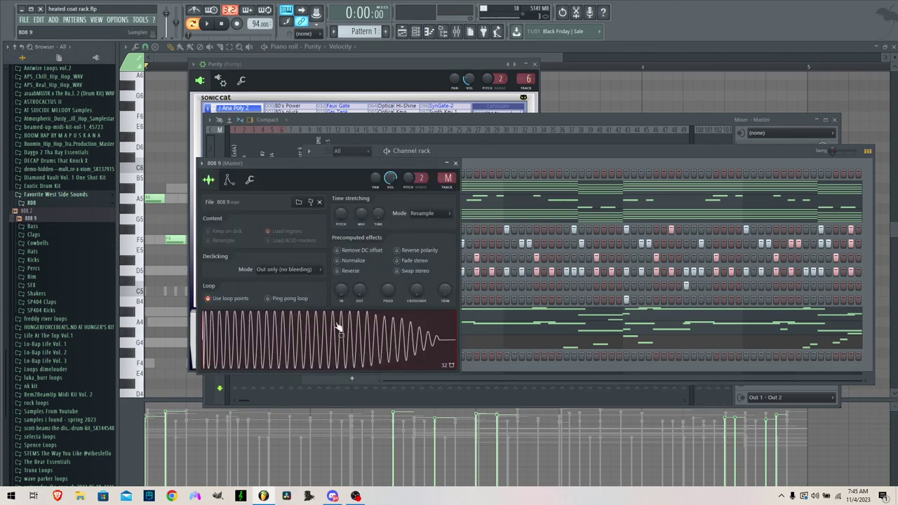
Check the 808 9 channel's envelope and sample settings, and save the project
click(231, 182)
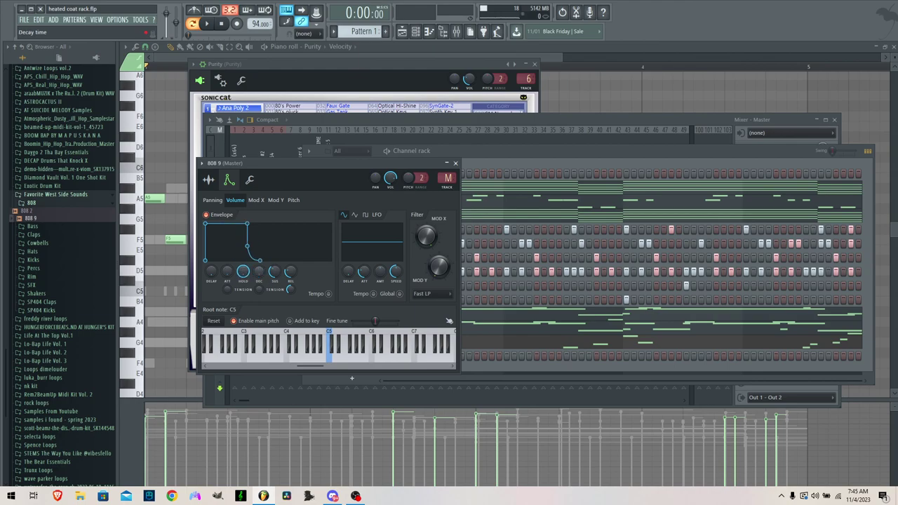
click(208, 179)
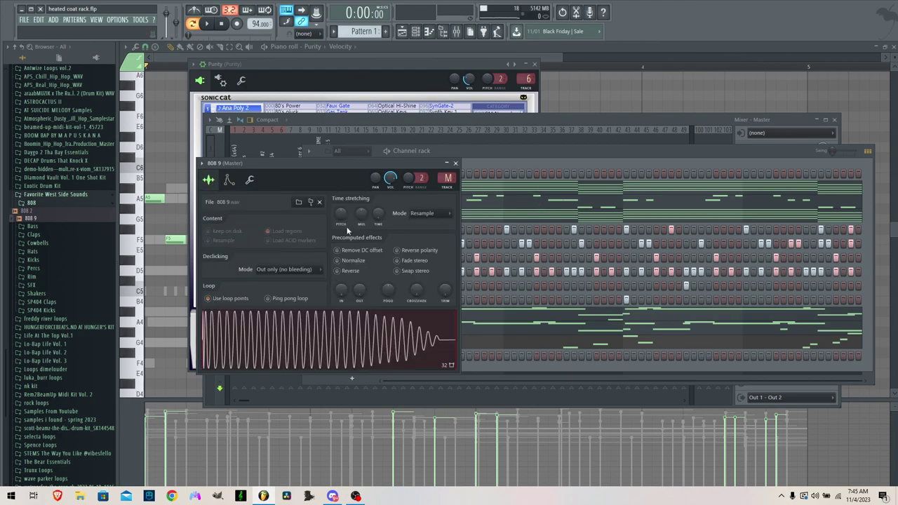
click(514, 153)
click(23, 19)
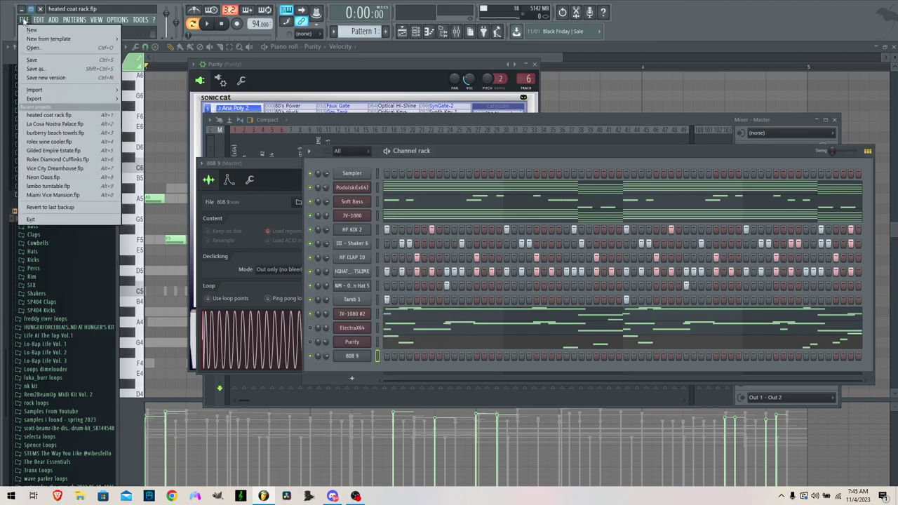
click(40, 61)
Open the 808 9 sample in Edison, detect its pitch regions, and close the editor
click(266, 334)
right_click(264, 334)
click(294, 357)
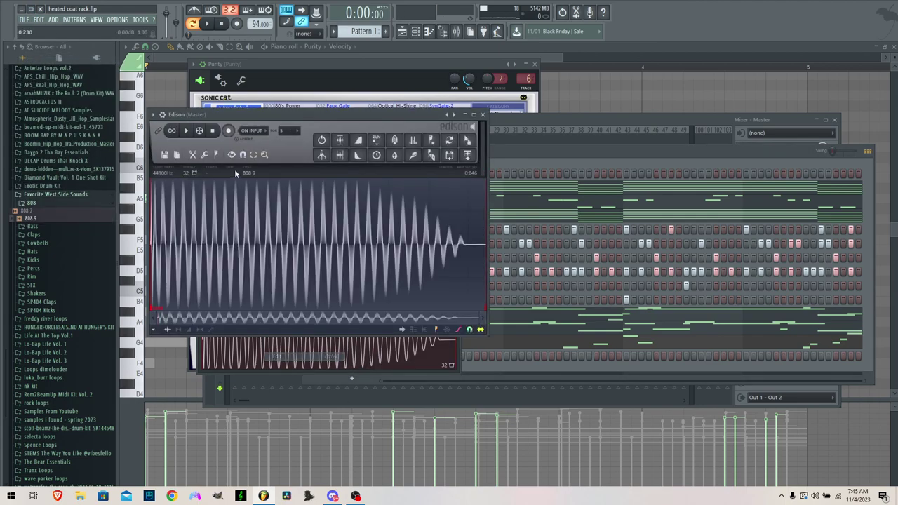
click(218, 153)
click(244, 287)
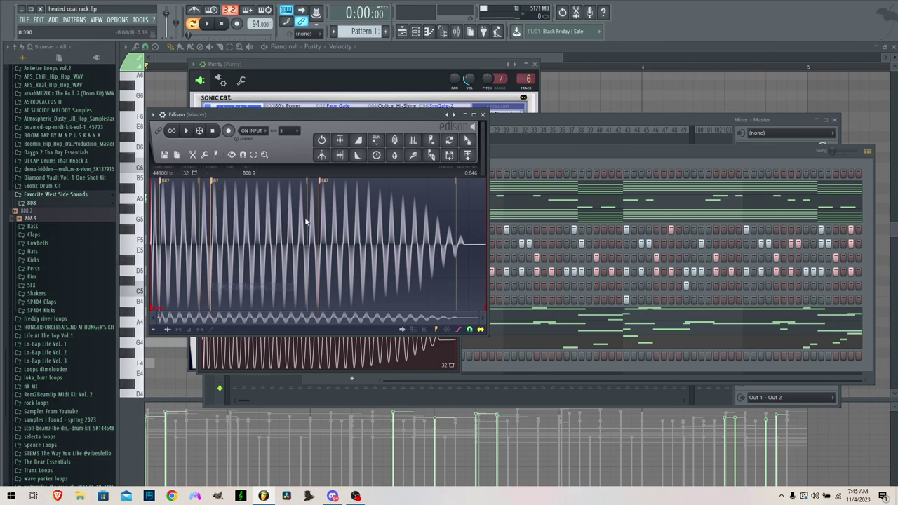
click(483, 115)
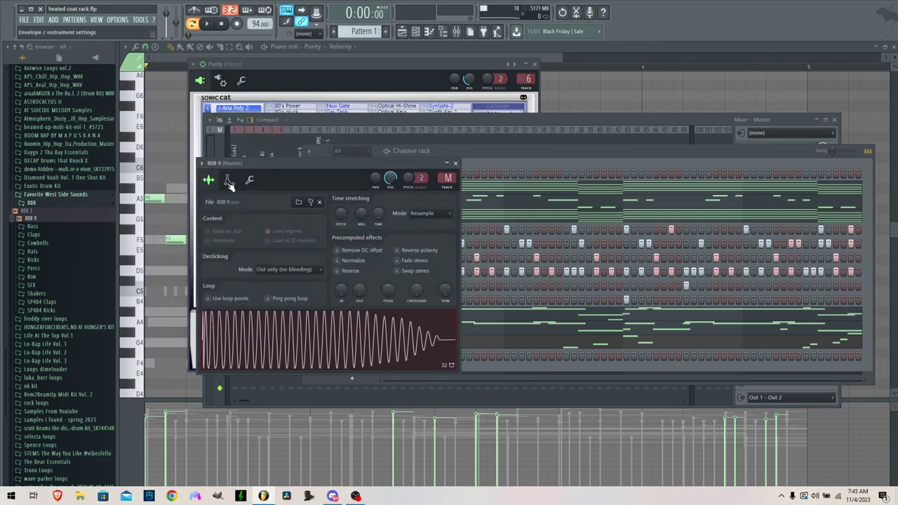
Set the 808 9 channel's root note to D#5 and open its piano roll
click(229, 180)
click(249, 180)
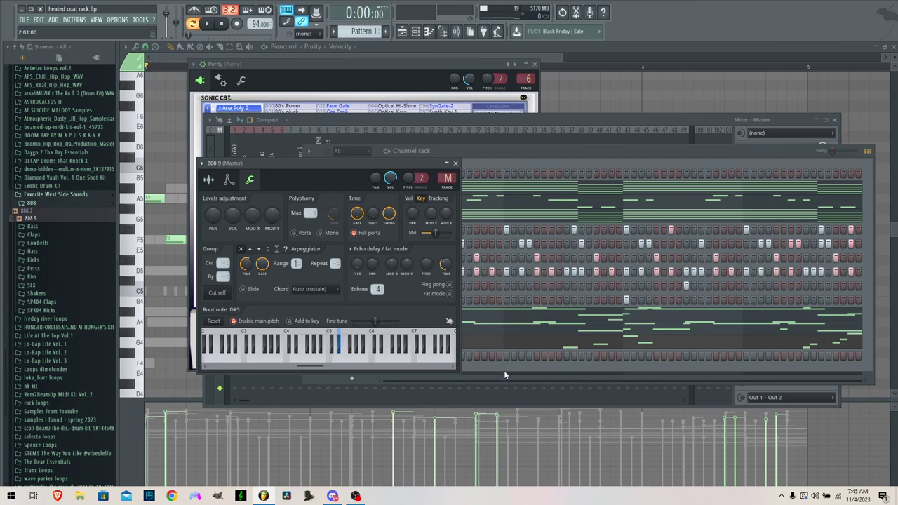
click(506, 157)
right_click(337, 360)
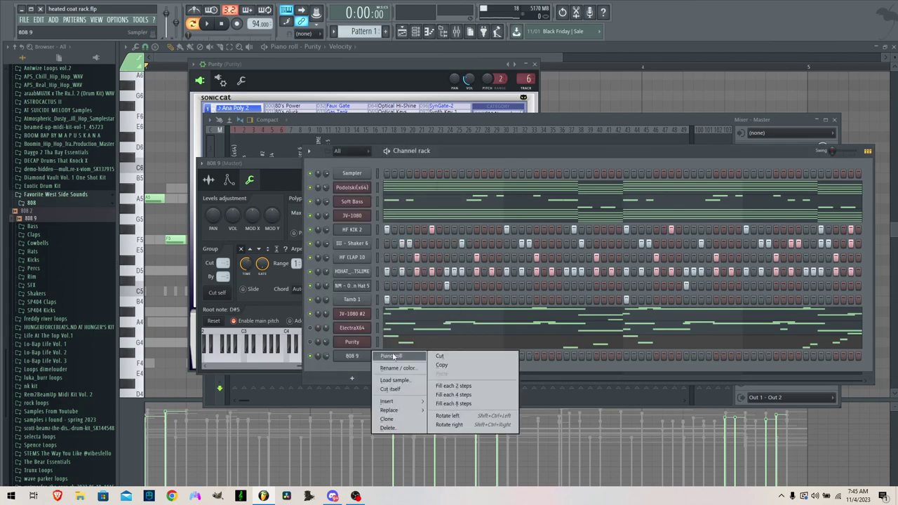
click(349, 357)
key(space)
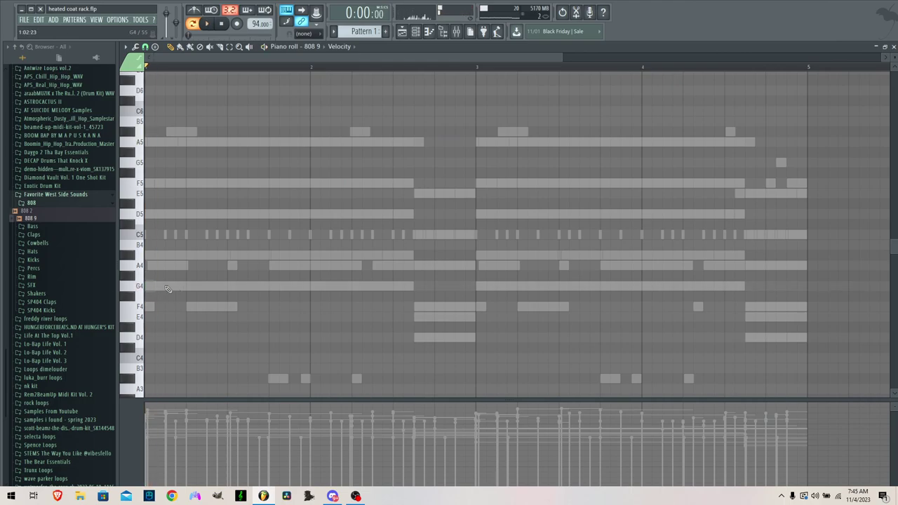
Draw one-beat G4 notes for 808 9 at step 7 of bars 1 and 3 while the pattern plays
key(space)
key(space)
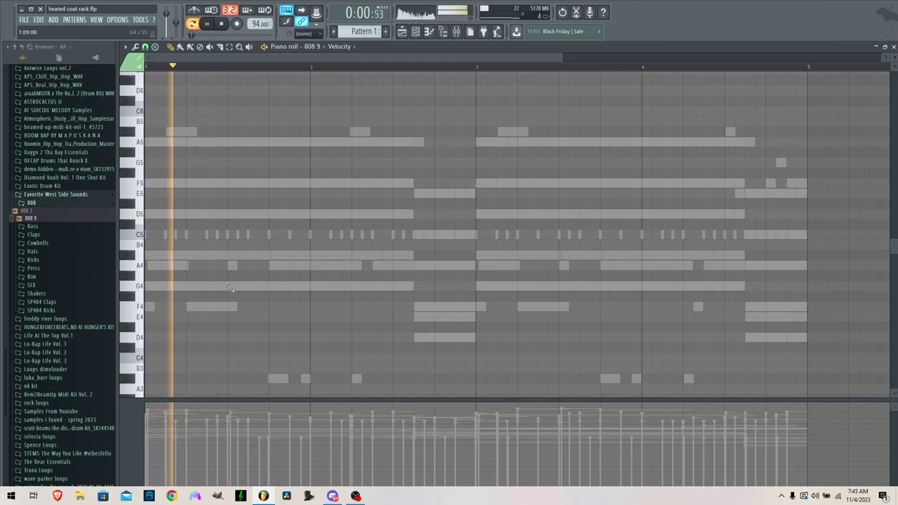
key(space)
mouse_move(233, 288)
mouse_down()
mouse_move(249, 286)
mouse_move(231, 286)
mouse_up()
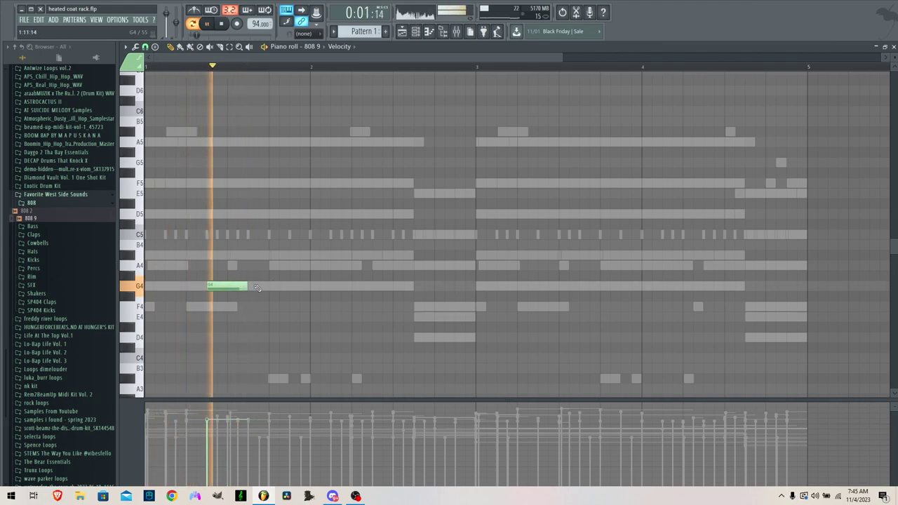
click(265, 285)
right_click(265, 286)
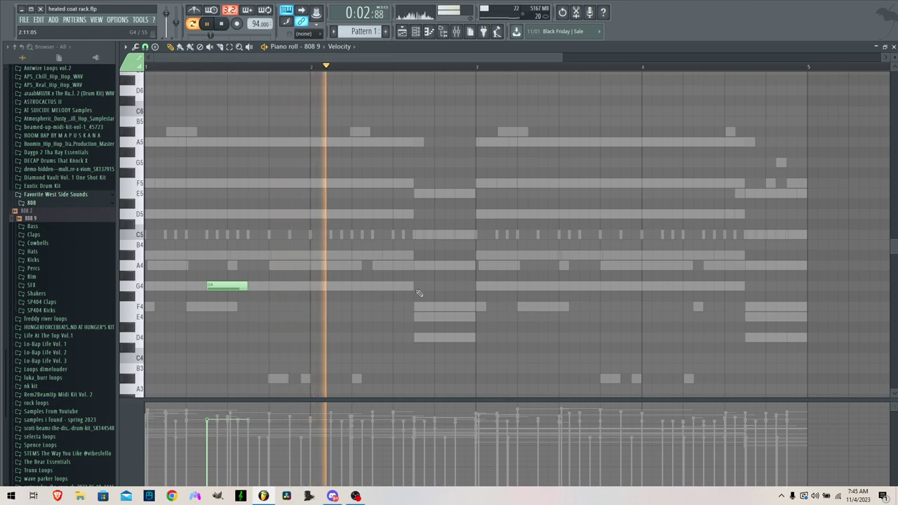
click(541, 287)
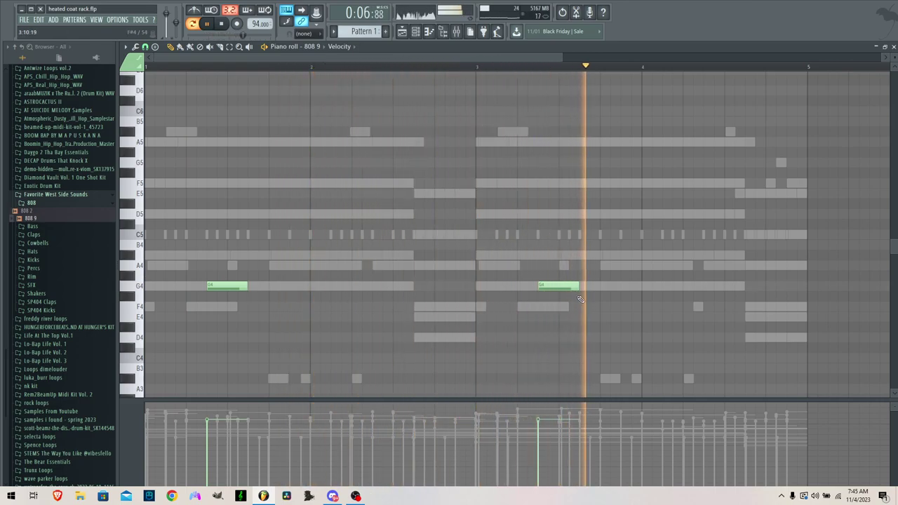
Transpose both 808 9 notes up one octave to G5 and replay the pattern from the start
drag(593, 250, 200, 322)
key(ctrl+Up)
key(space)
key(space)
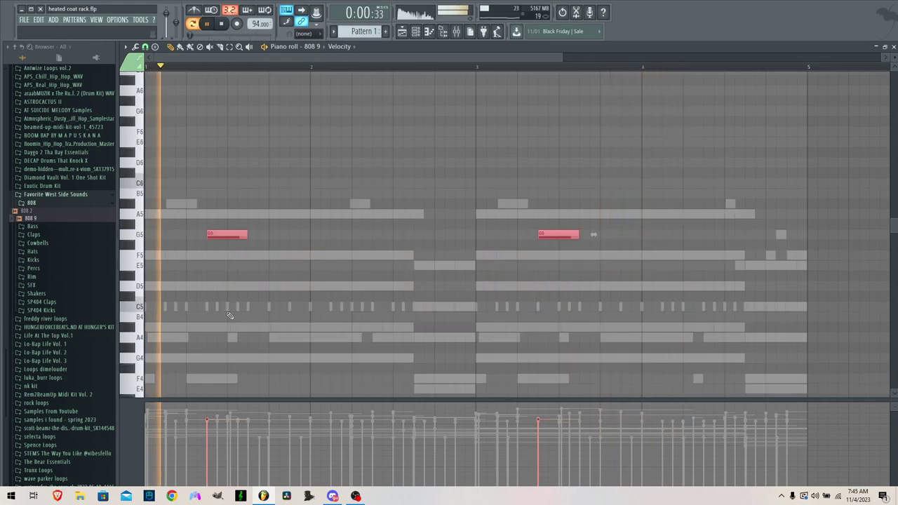
key(space)
key(space)
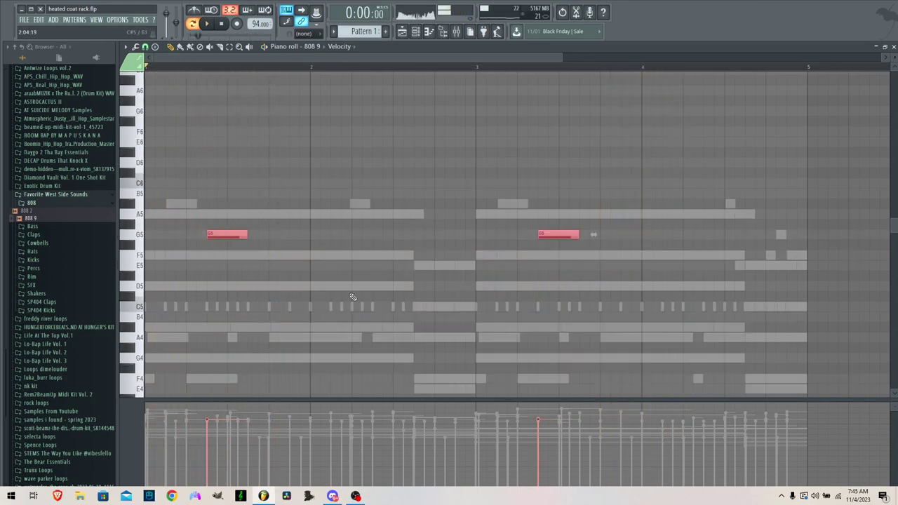
Lengthen both G5 notes of 808 9 to six steps each
ctrl+click(262, 239)
drag(244, 235, 267, 235)
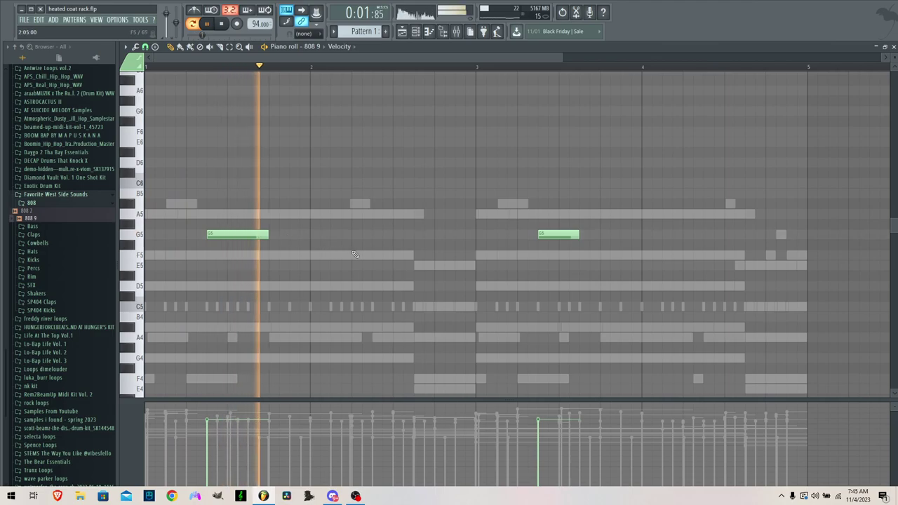
drag(578, 234, 600, 233)
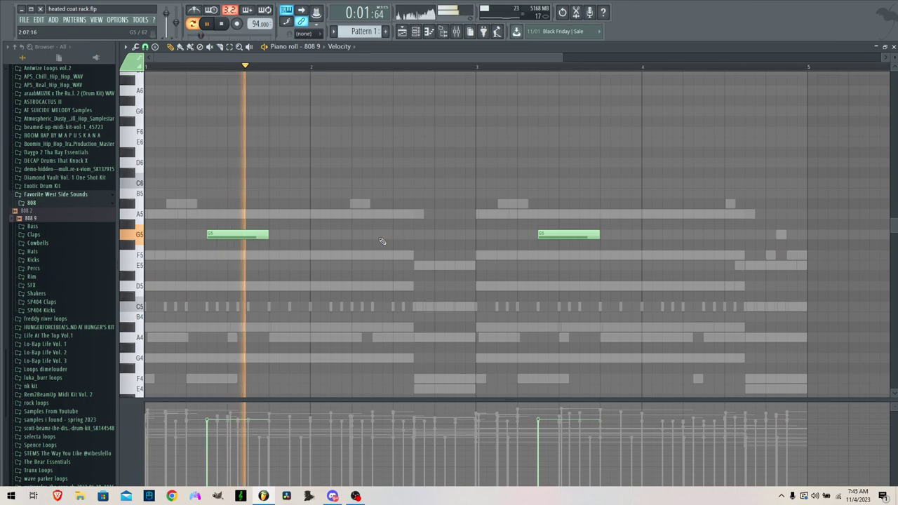
Transpose the 808 9 notes down one octave to G4, replay the pattern, and delete both notes
key(ctrl+Down)
key(space)
key(space)
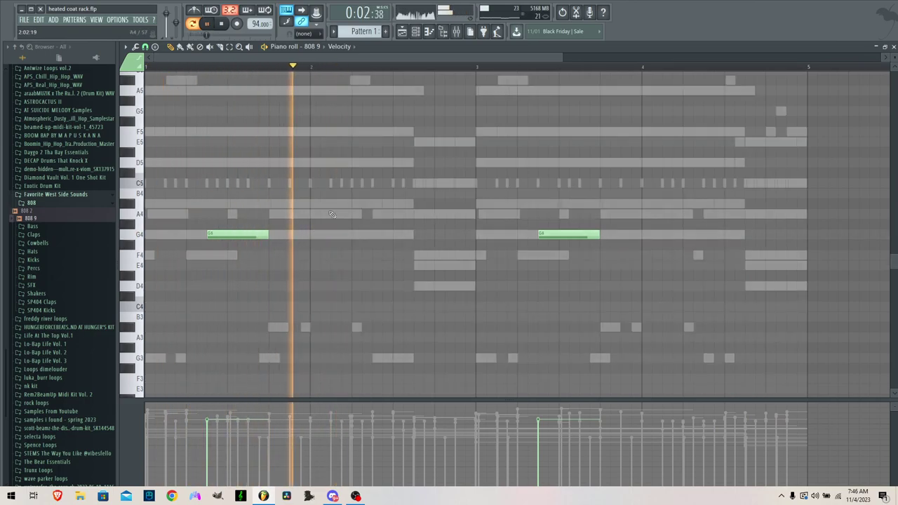
right_click(558, 235)
right_click(218, 235)
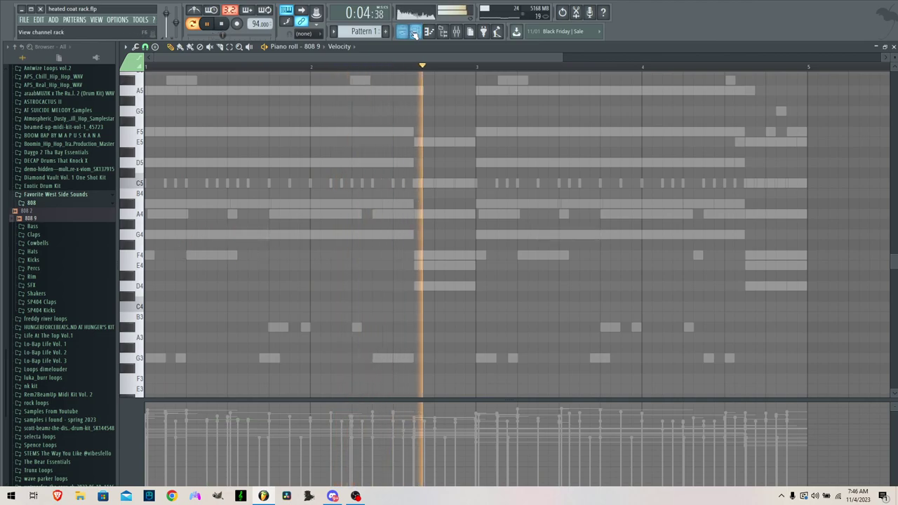
Delete the 808 9 channel from the channel rack
click(415, 31)
right_click(352, 357)
click(409, 427)
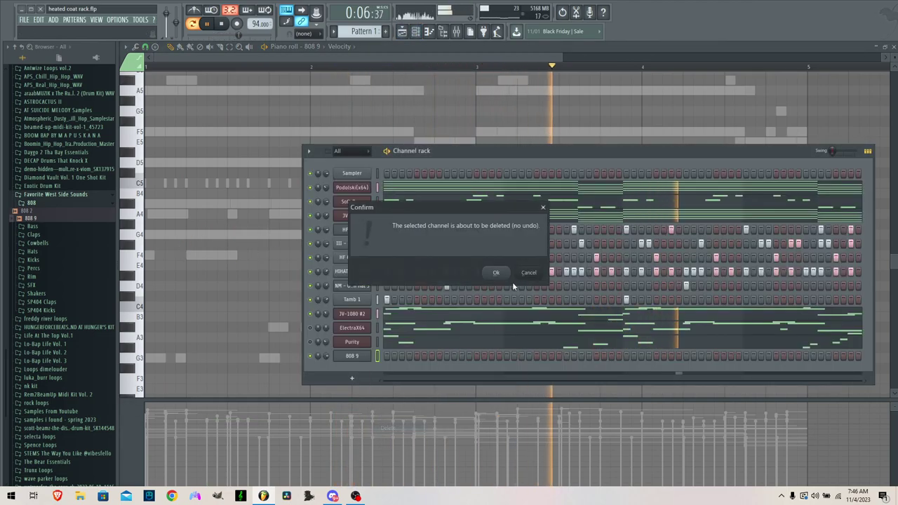
click(514, 282)
Add a second ElectraX64 instrument channel and show its Bass patches
click(359, 366)
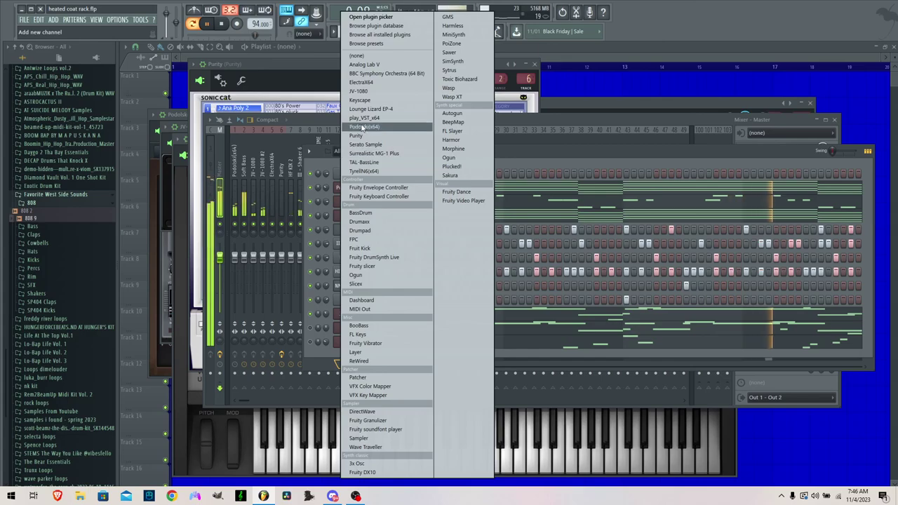
click(371, 91)
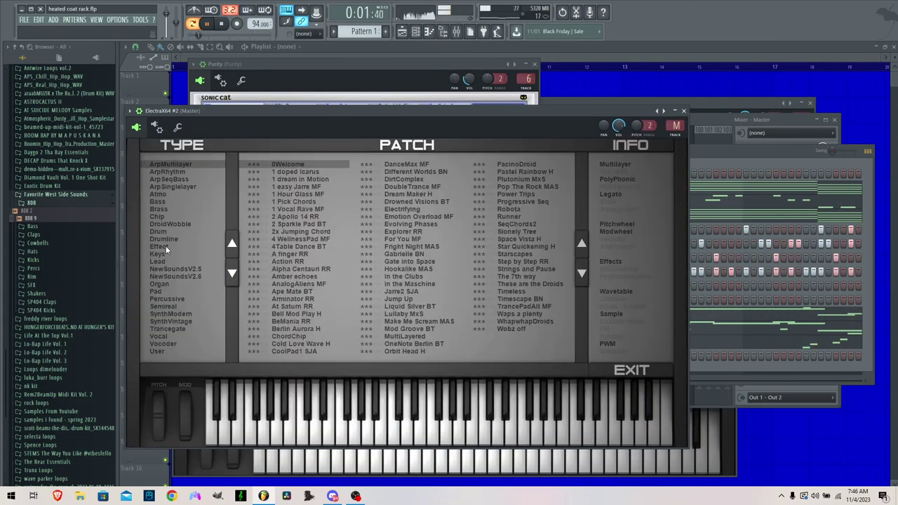
click(167, 202)
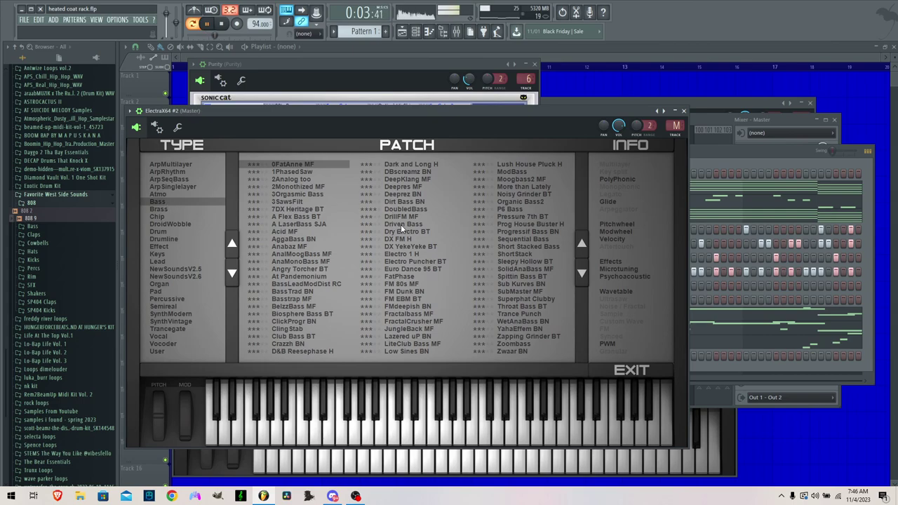
Copy the Soft Bass channel's notes and paste them into the ElectraX64 #2 channel
click(736, 156)
right_click(360, 204)
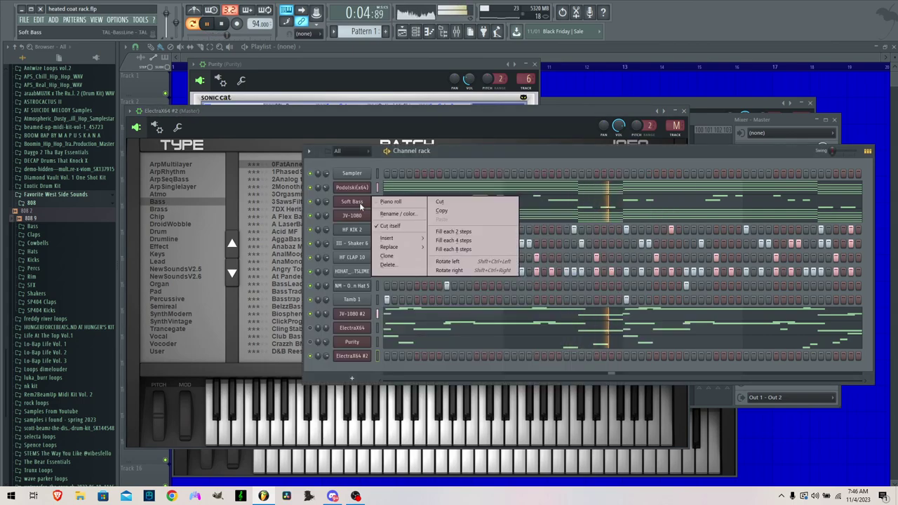
click(447, 211)
right_click(374, 356)
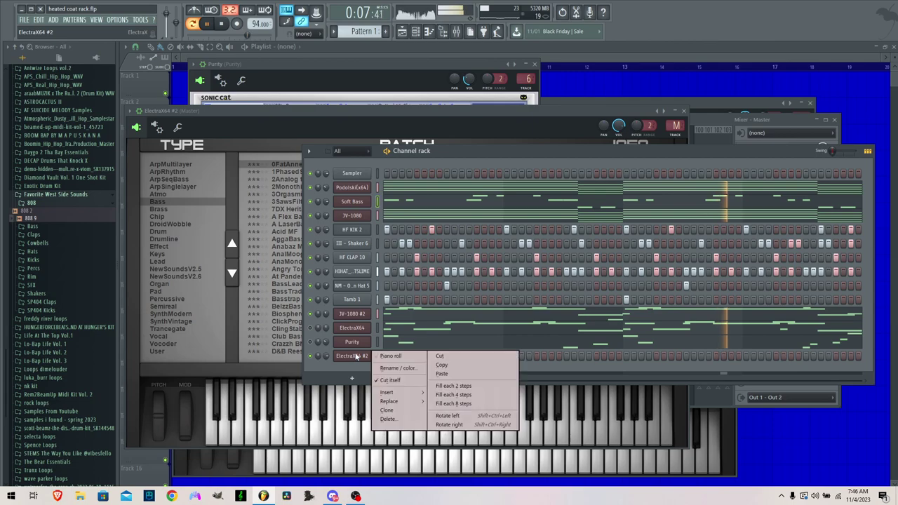
click(441, 369)
Load the SubMaster MF bass patch in ElectraX64 #2 and transpose its pasted notes up one octave
click(383, 141)
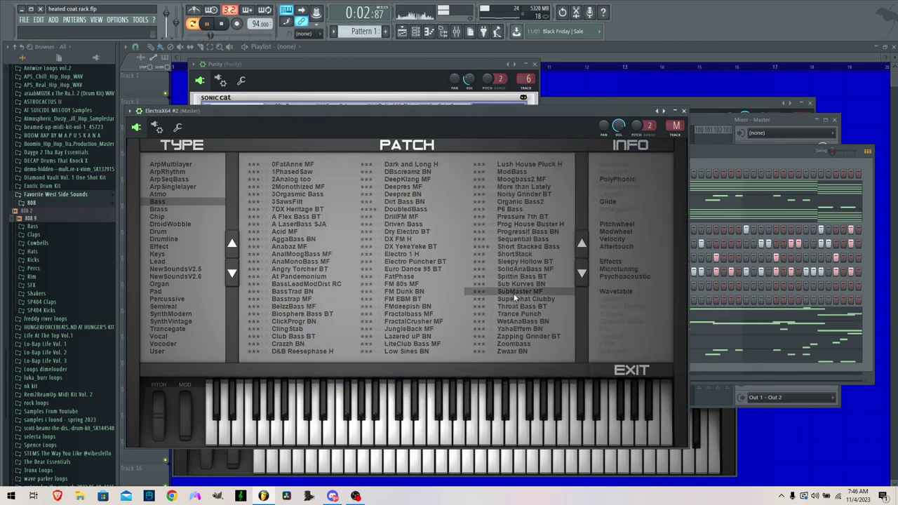
click(698, 153)
click(595, 355)
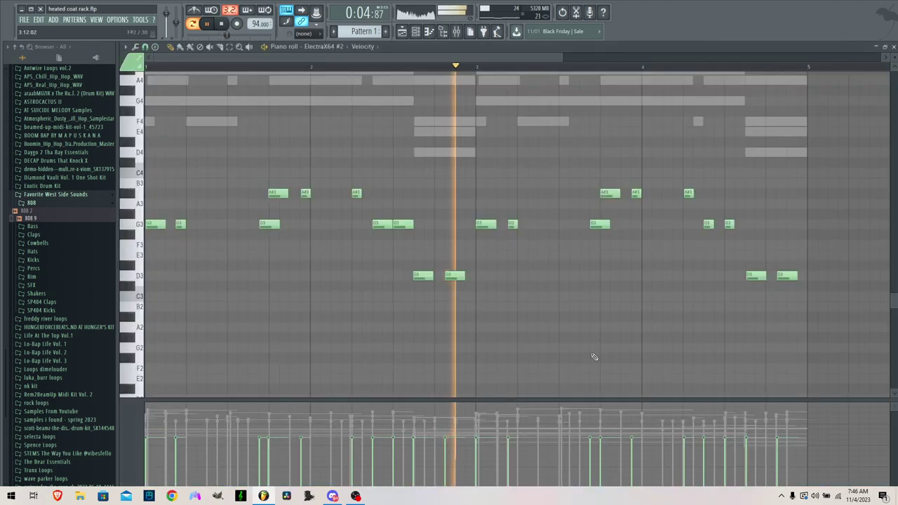
key(space)
key(space)
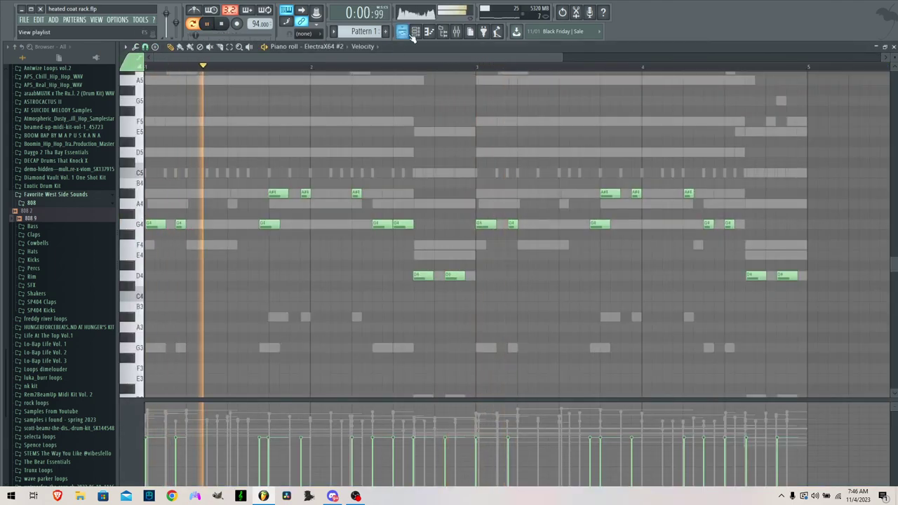
Reopen the ElectraX64 #2 instrument and switch to the next bass patch, Superphat Clubby
key(F6)
click(357, 359)
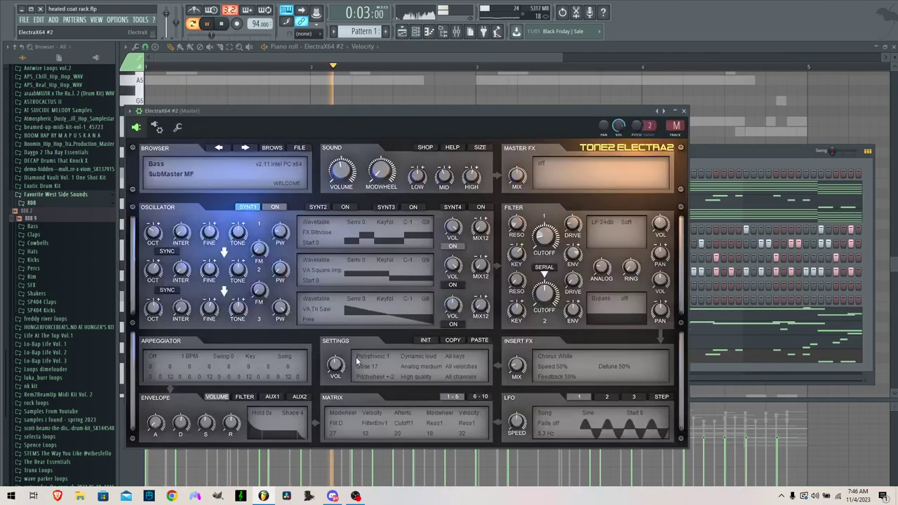
click(247, 148)
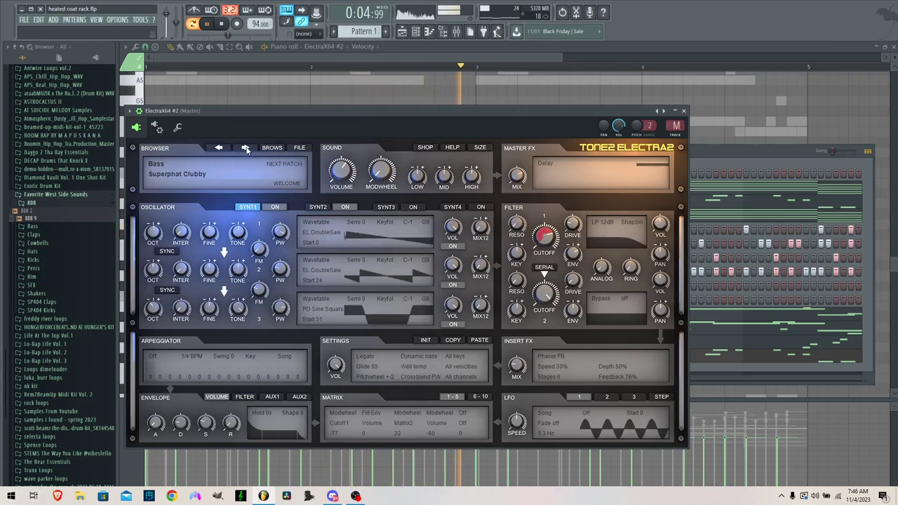
Advance ElectraX64 #2 through its Bass patches to WetAnaBass BN and save the project
click(246, 149)
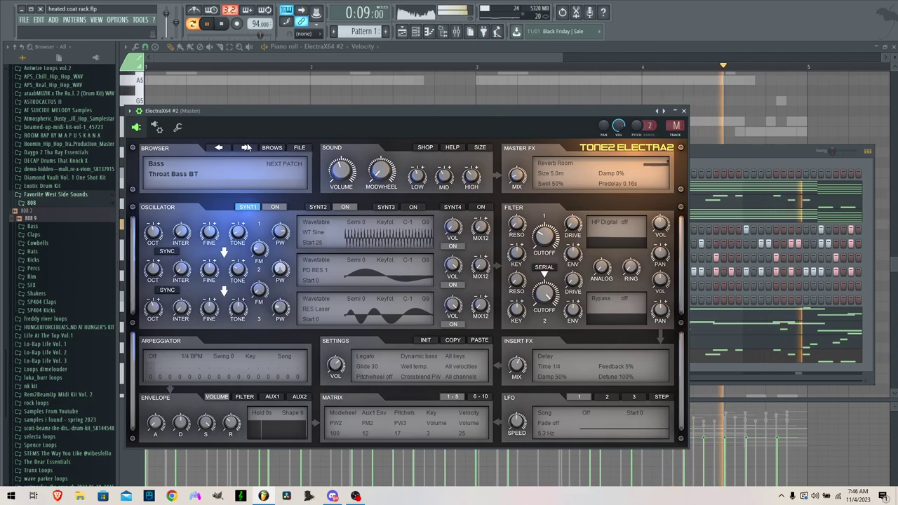
click(245, 148)
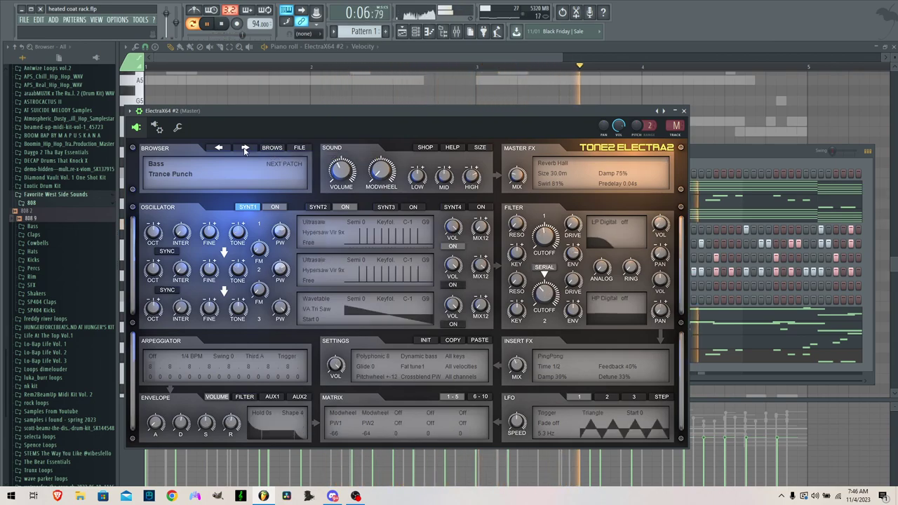
click(245, 149)
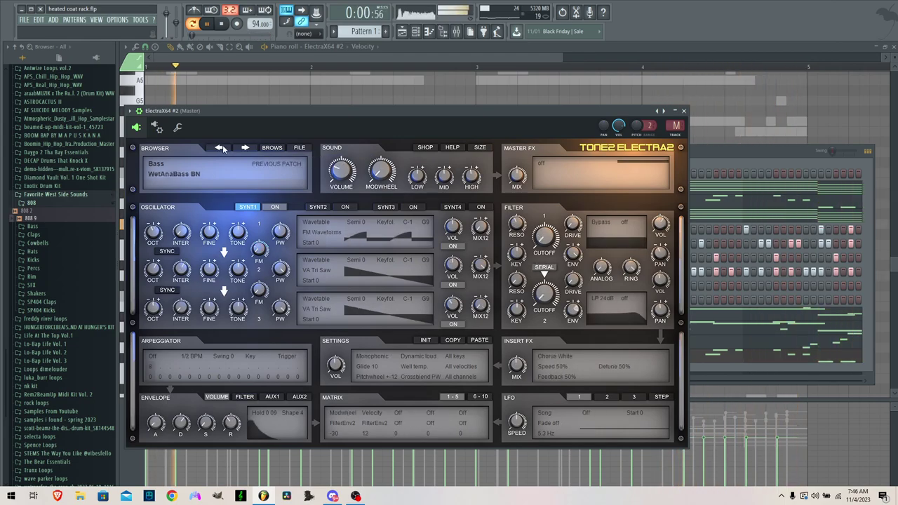
click(734, 150)
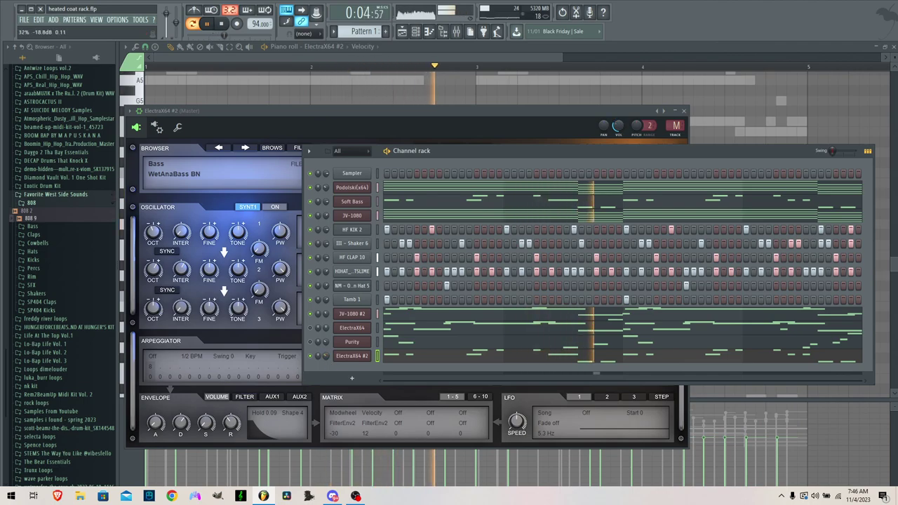
click(26, 20)
click(30, 61)
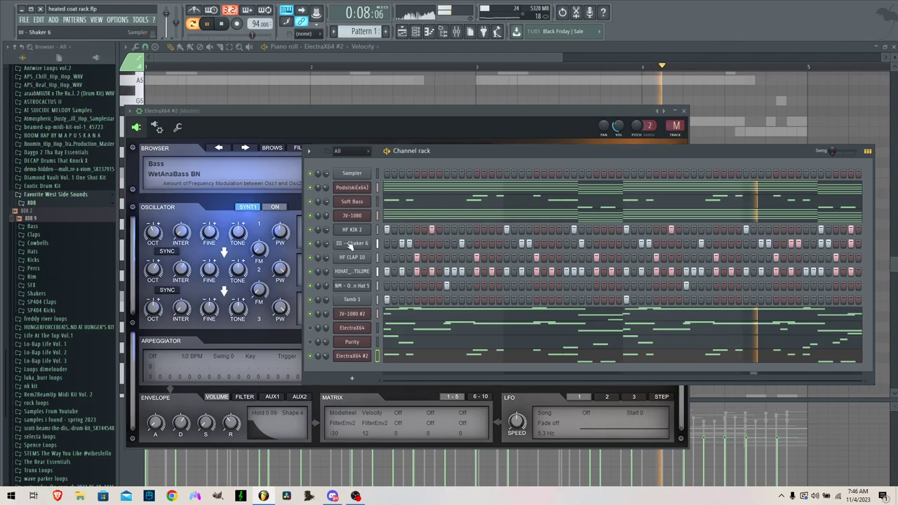
Show the ElectraX64 #2 channel's notes in the piano roll and save the project again
click(349, 115)
click(736, 359)
key(F7)
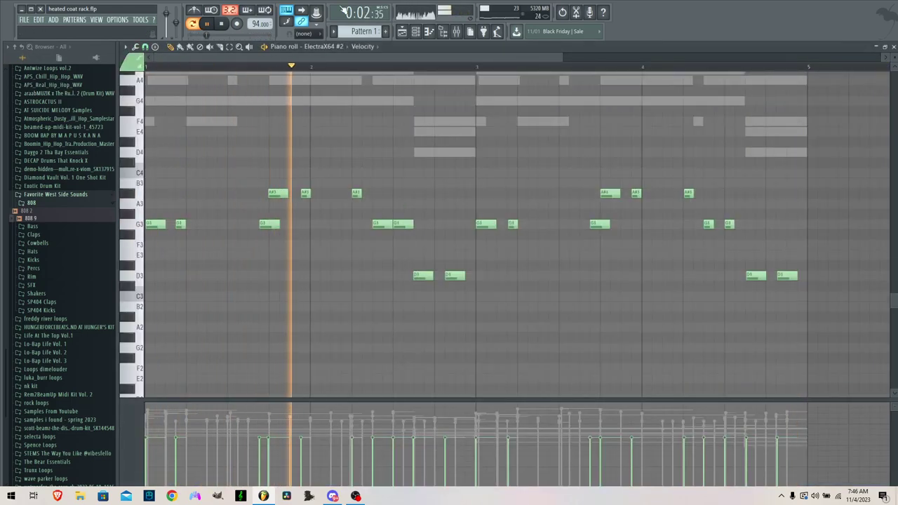
key(F6)
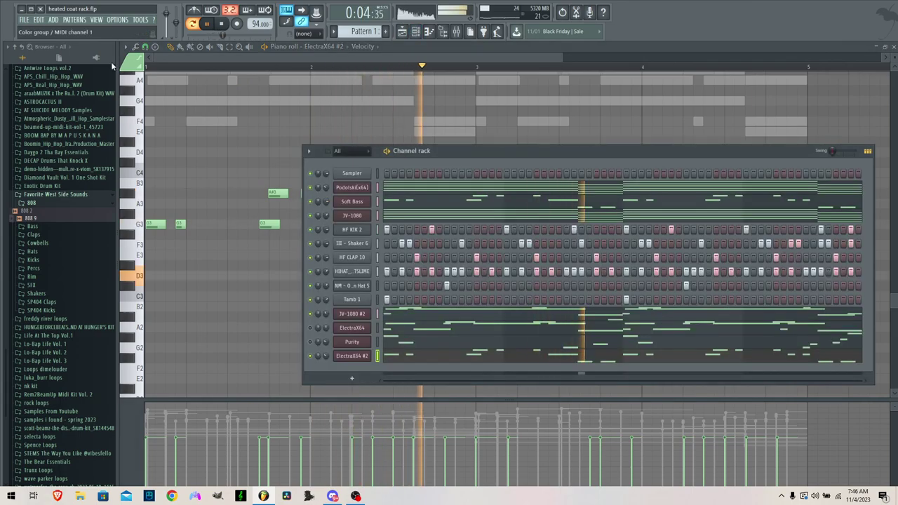
click(23, 19)
click(86, 58)
key(F6)
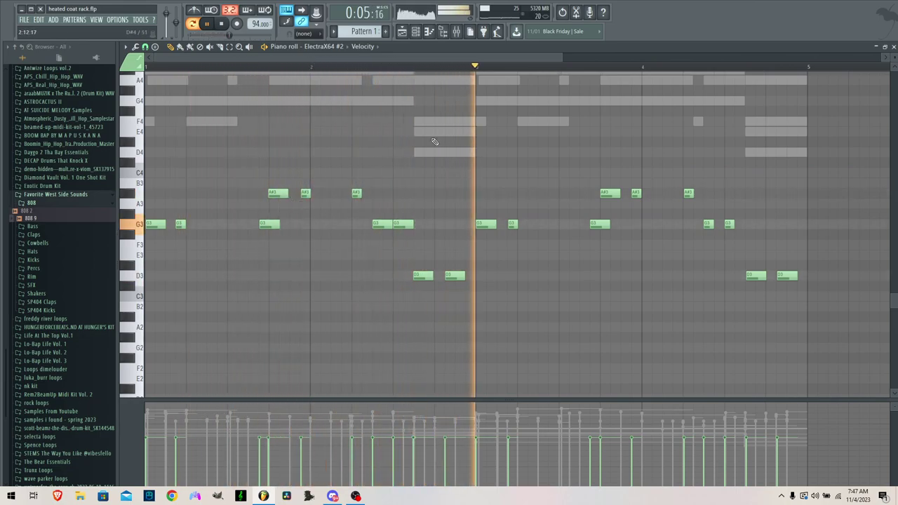
Reopen the ElectraX64 #2 instrument and switch to the following bass patch, YahaEffem BN
key(F6)
click(344, 358)
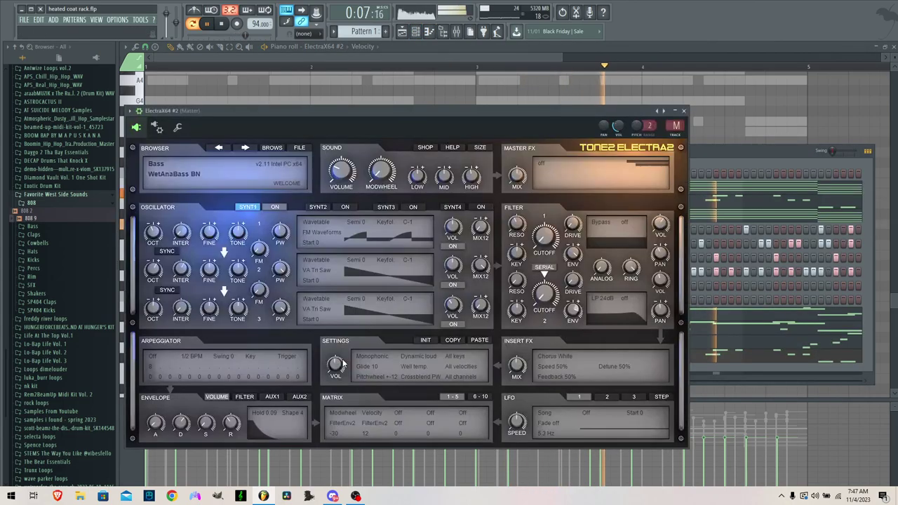
click(246, 148)
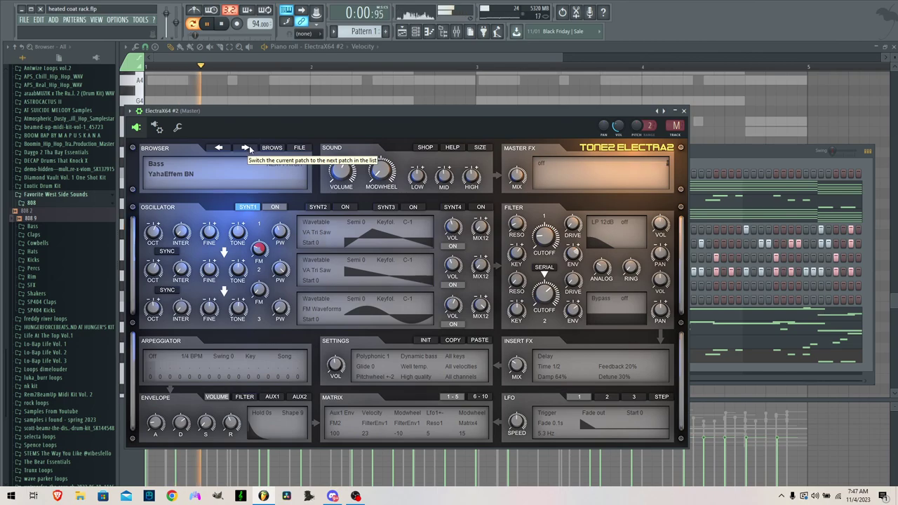
Route the ElectraX64 #2 channel to mixer insert 13
key(F6)
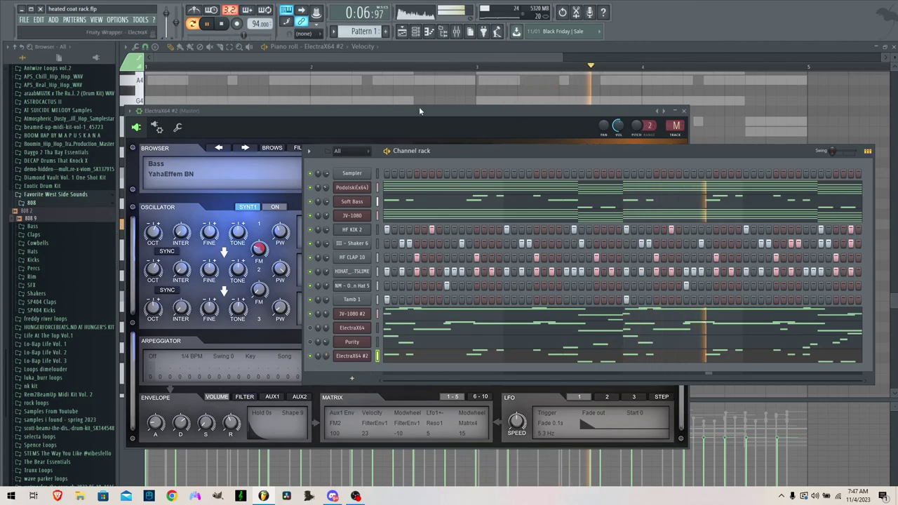
key(F9)
right_click(347, 186)
mouse_move(414, 181)
click(456, 183)
Rename mixer insert 21 as "cut"
right_click(426, 128)
click(457, 136)
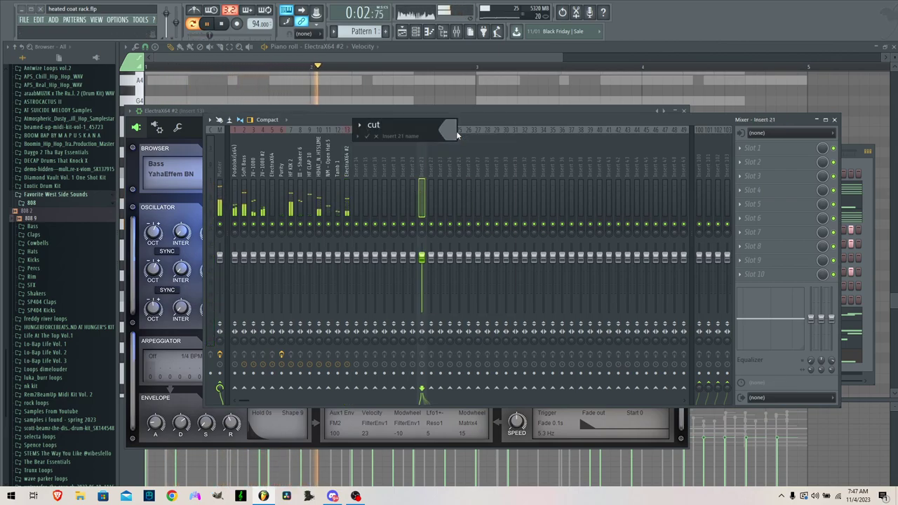
text(cut)
key(Return)
Route all instrument mixer tracks except Soft Bass and HF KIK 2 only to the "cut" track
click(235, 193)
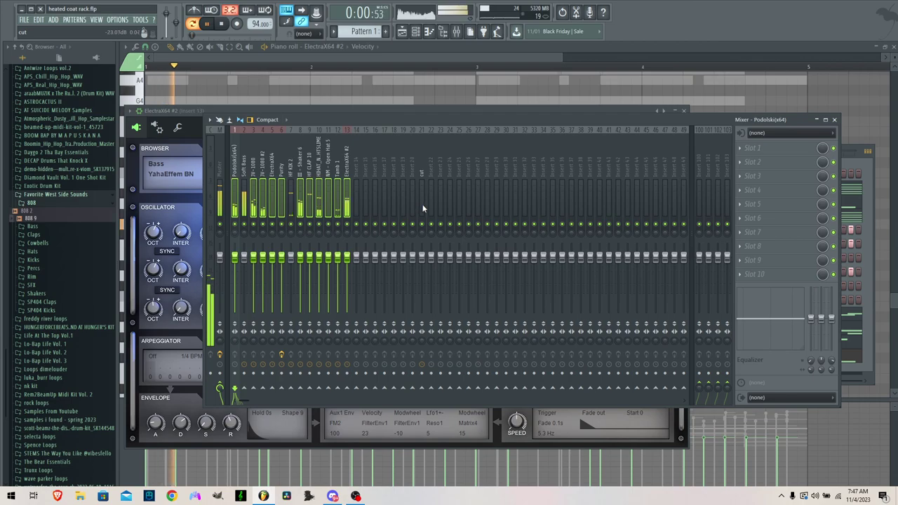
right_click(422, 387)
click(449, 400)
Add Fruity Parametric EQ 2 to the Podolski(x64) mixer track and set a high-pass band at about 87 Hz
click(759, 147)
click(775, 369)
click(178, 139)
mouse_move(204, 166)
click(312, 183)
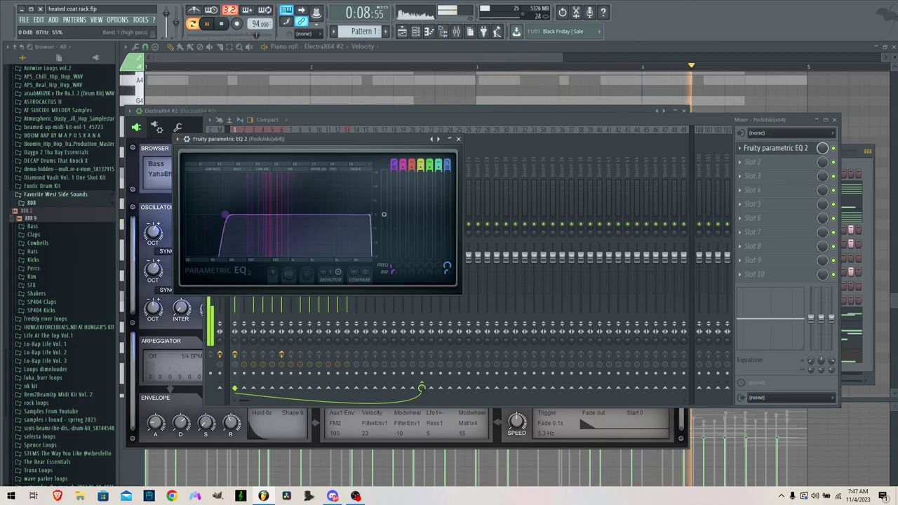
Add Fruity Parametric EQ 2 to the Soft Bass mixer track and apply a preset that cuts its highs
click(380, 117)
click(246, 211)
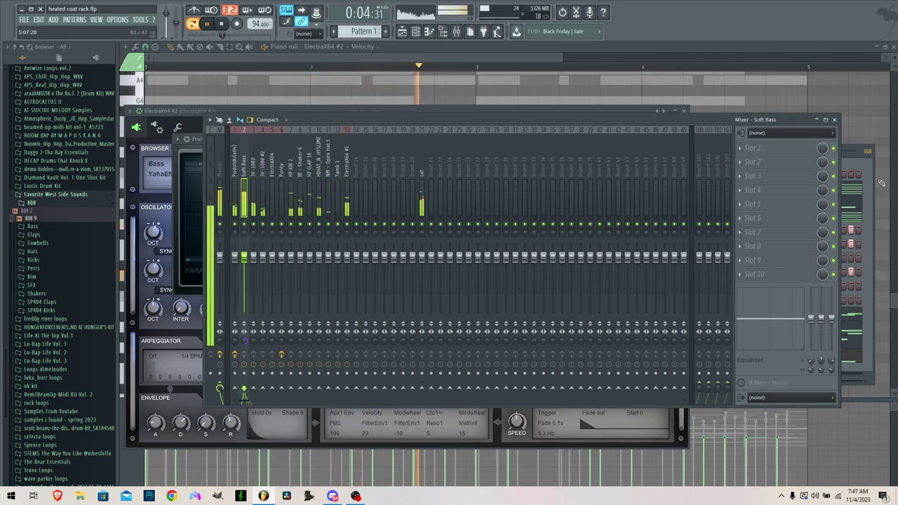
click(805, 149)
click(807, 344)
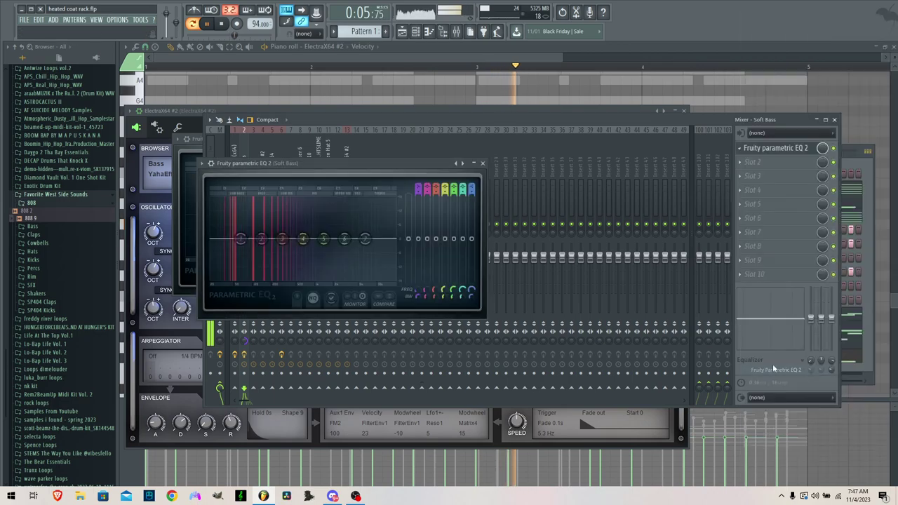
click(202, 163)
mouse_move(223, 190)
click(371, 231)
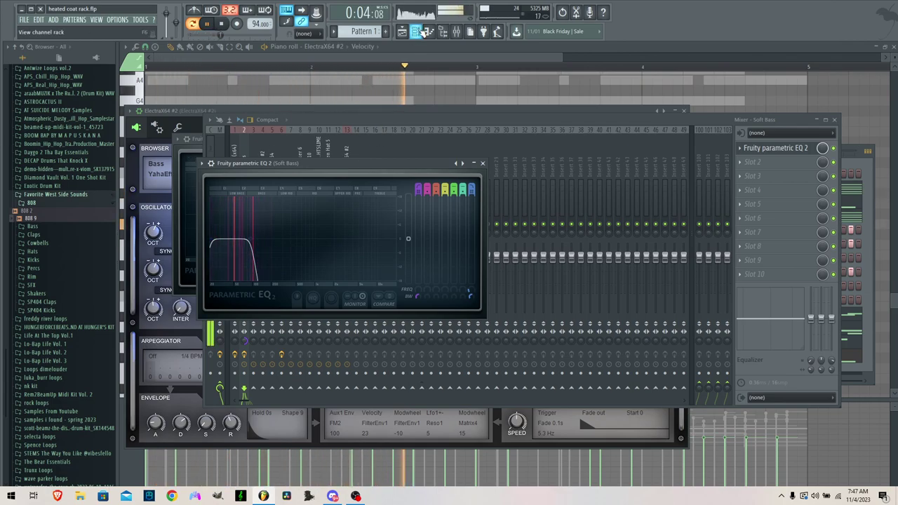
Unmute the ElectraX64 and Purity channels and turn down the channel volumes, leaving Soft Bass at 49%
click(399, 118)
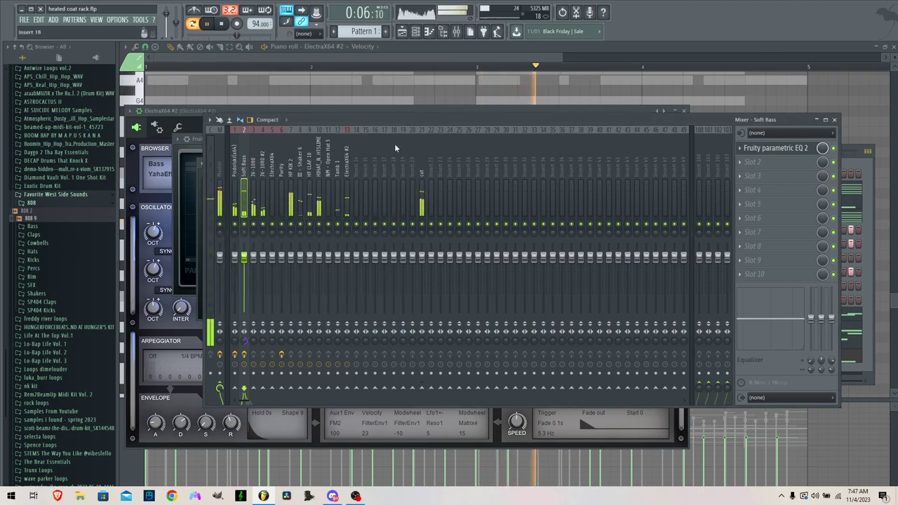
click(419, 32)
key(space)
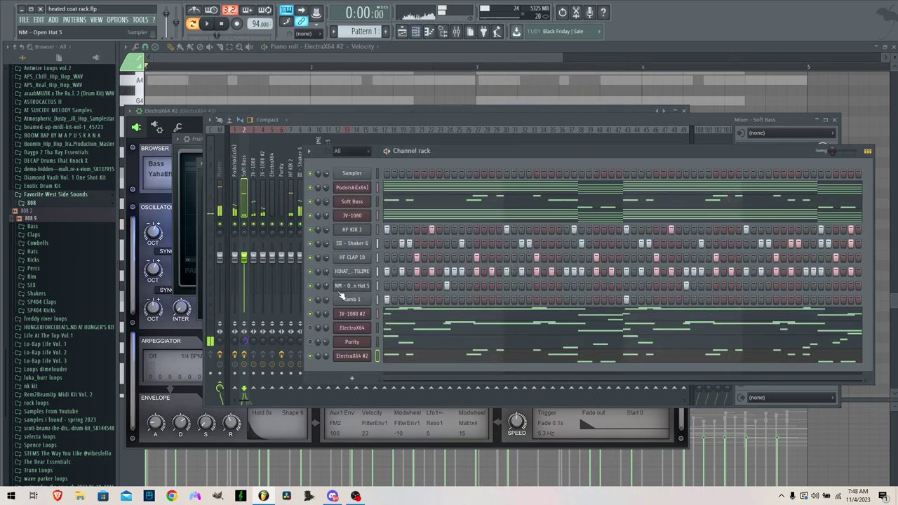
key(space)
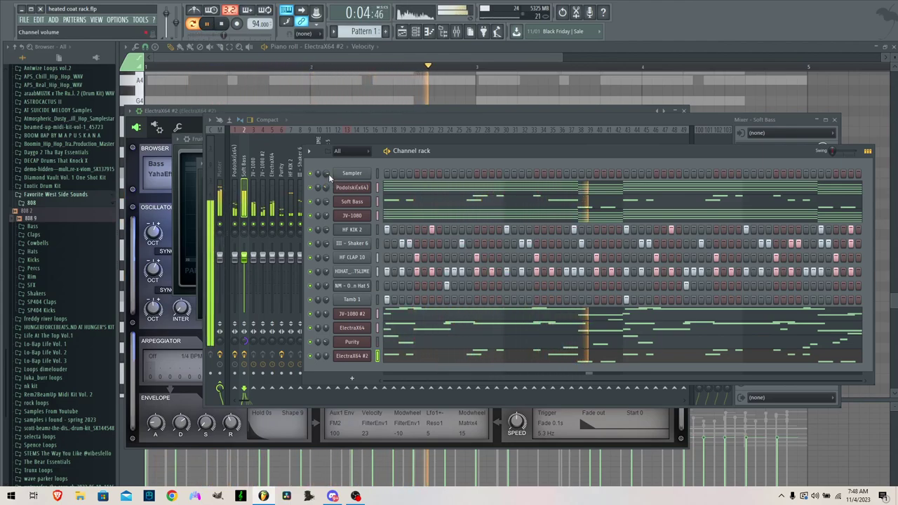
key(space)
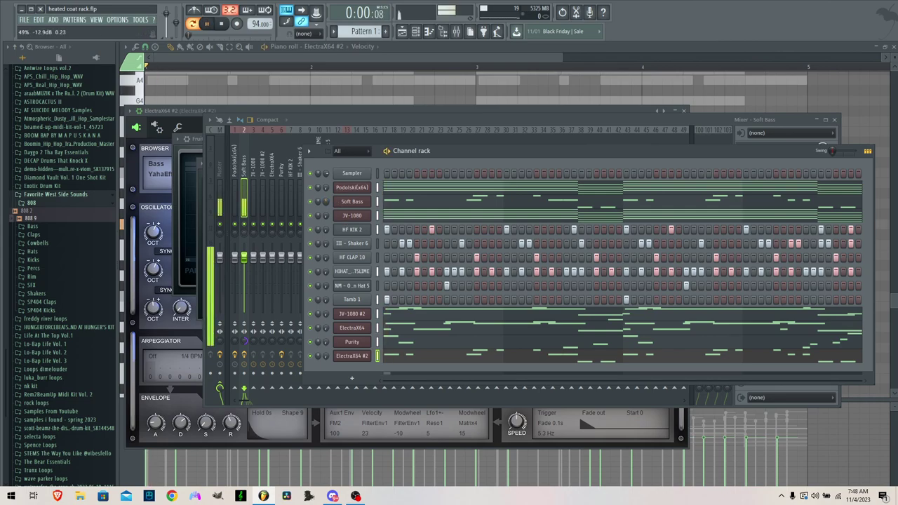
Fine-tune the Soft Bass channel volume to about 44% against the Master track's level during playback
click(216, 193)
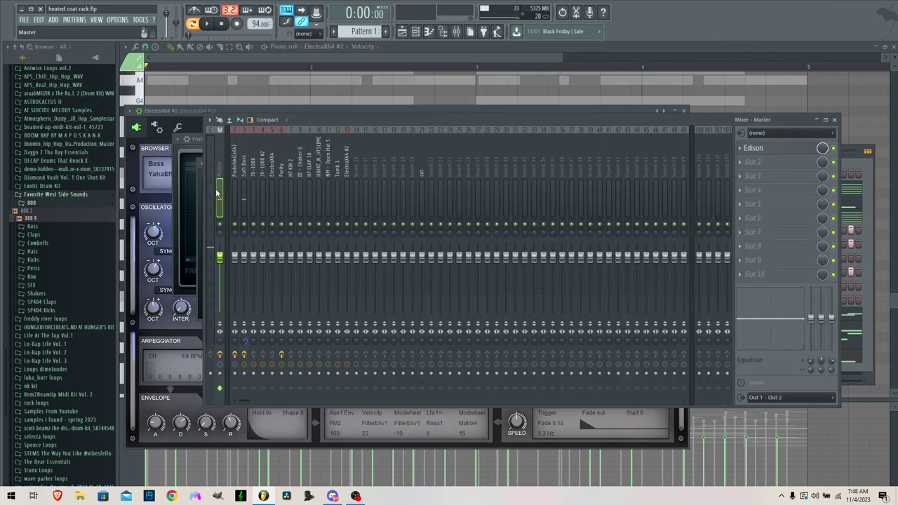
click(845, 163)
key(space)
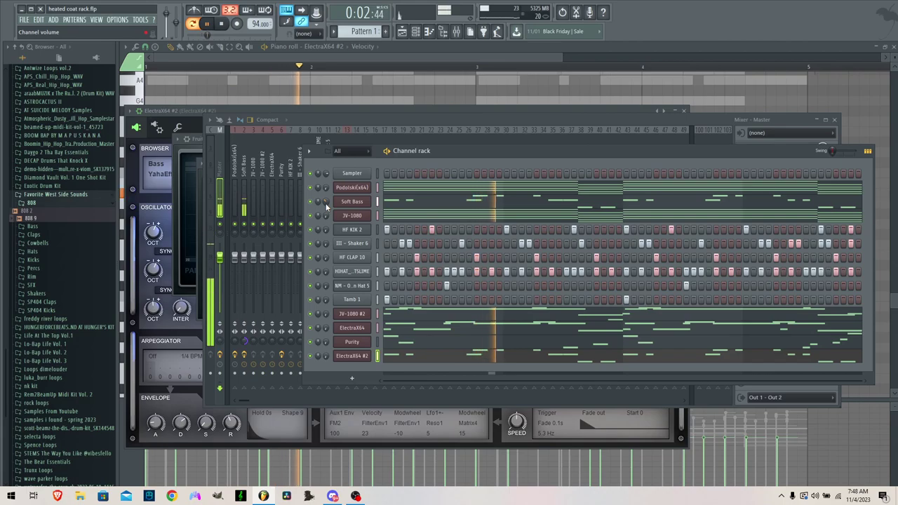
drag(326, 204, 326, 204)
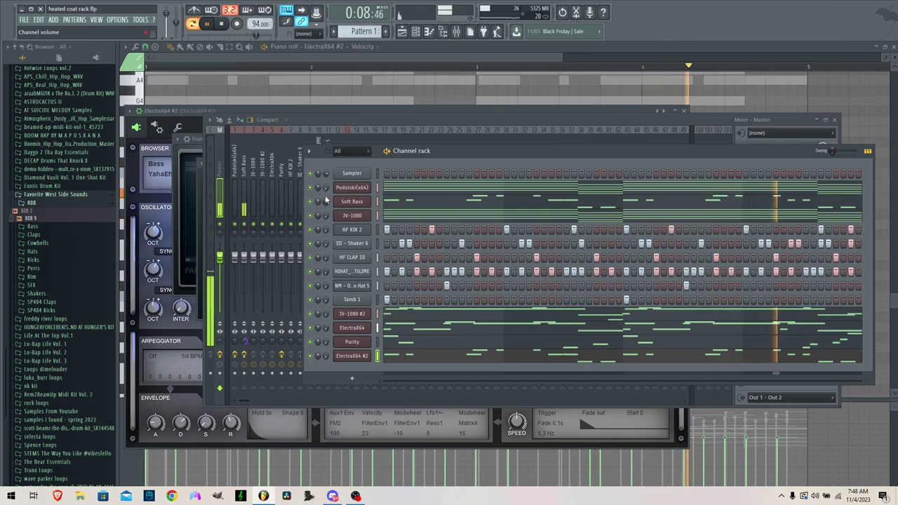
drag(327, 200, 327, 202)
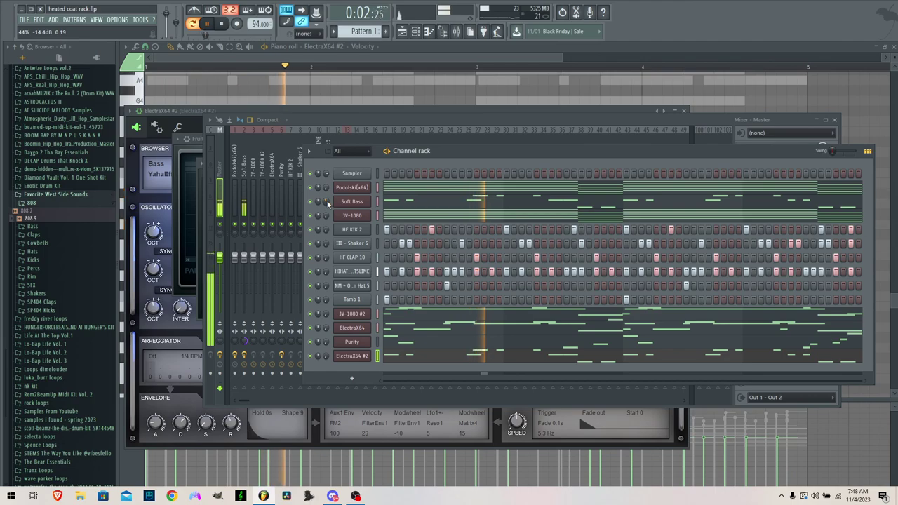
drag(327, 202, 327, 203)
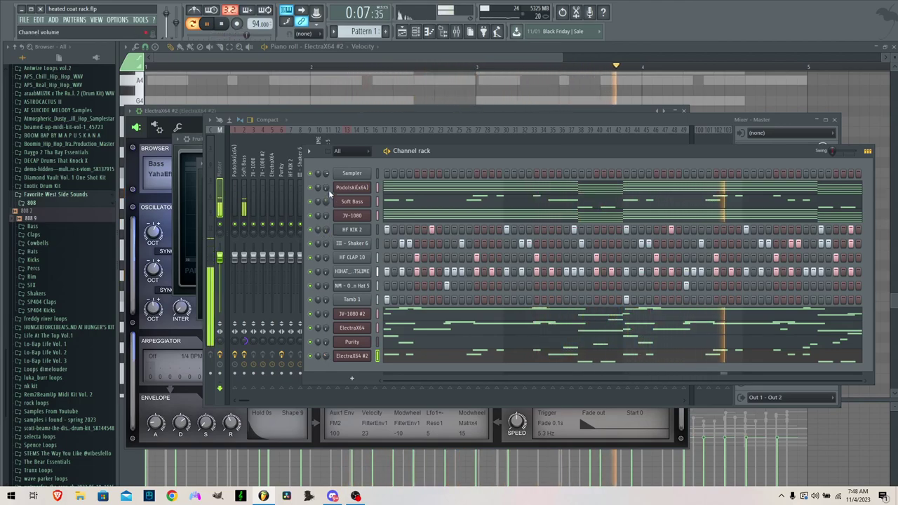
Set the HF KIK 2 channel volume to 86% and check the level on its mixer track
drag(326, 229, 326, 253)
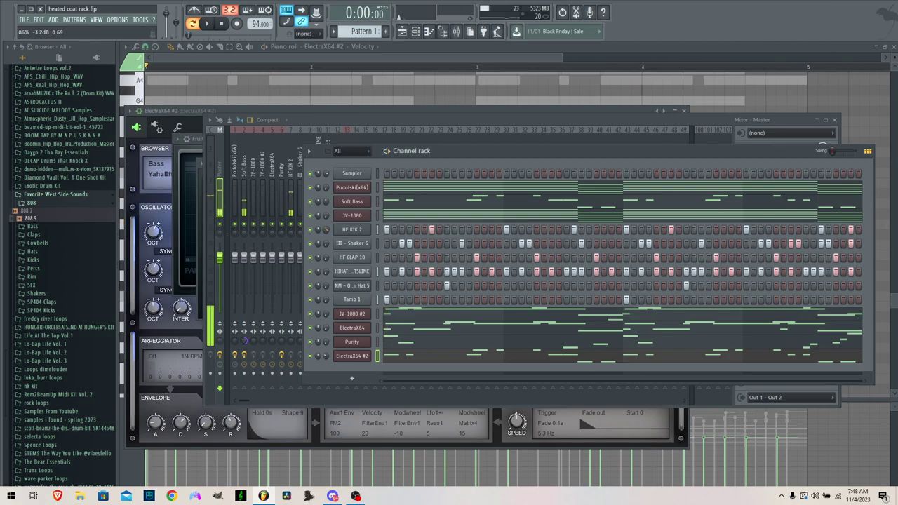
click(358, 126)
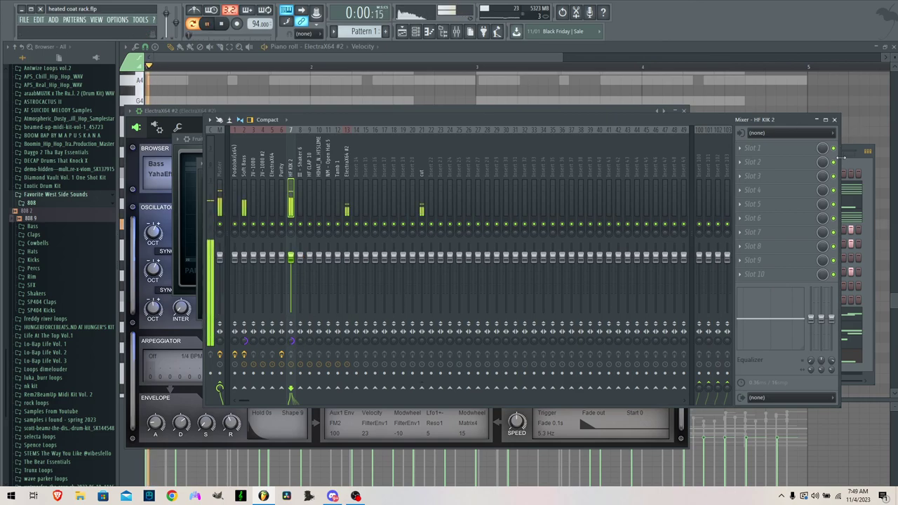
click(841, 157)
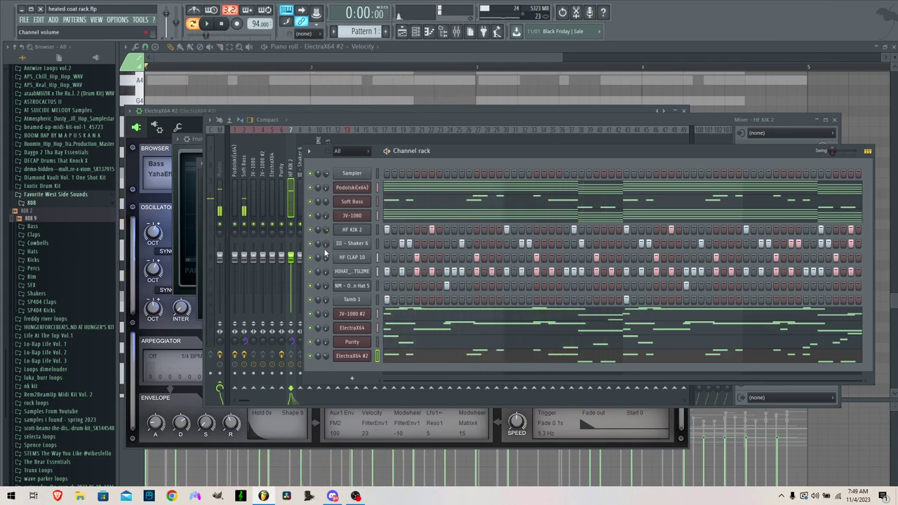
Play the pattern and balance the remaining channels' volumes against the Master track's level
key(space)
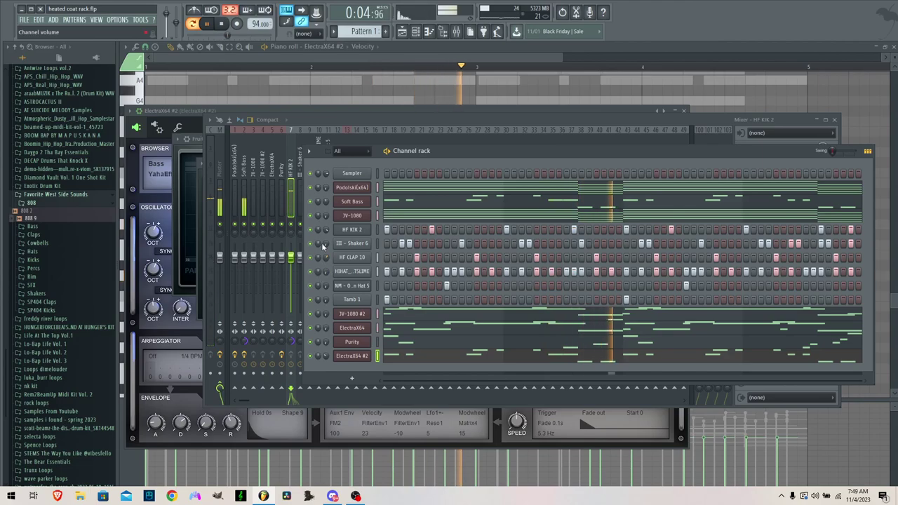
click(219, 184)
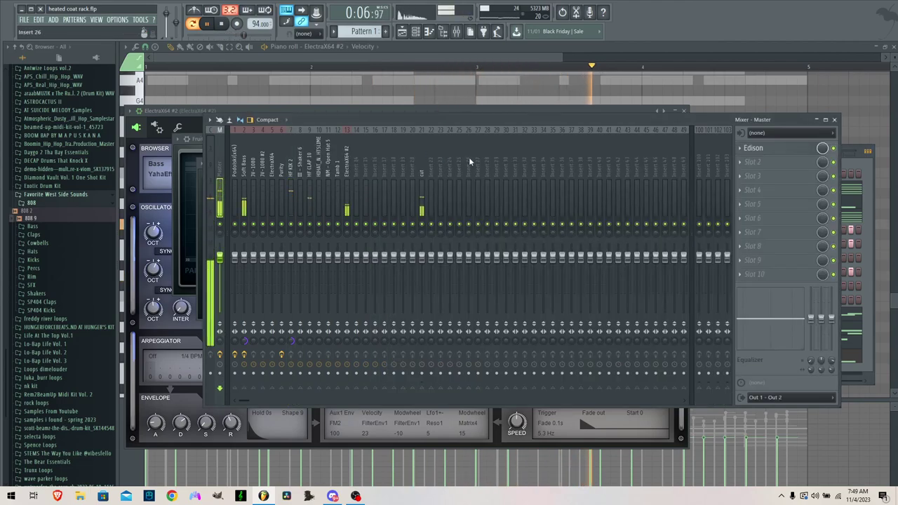
click(852, 163)
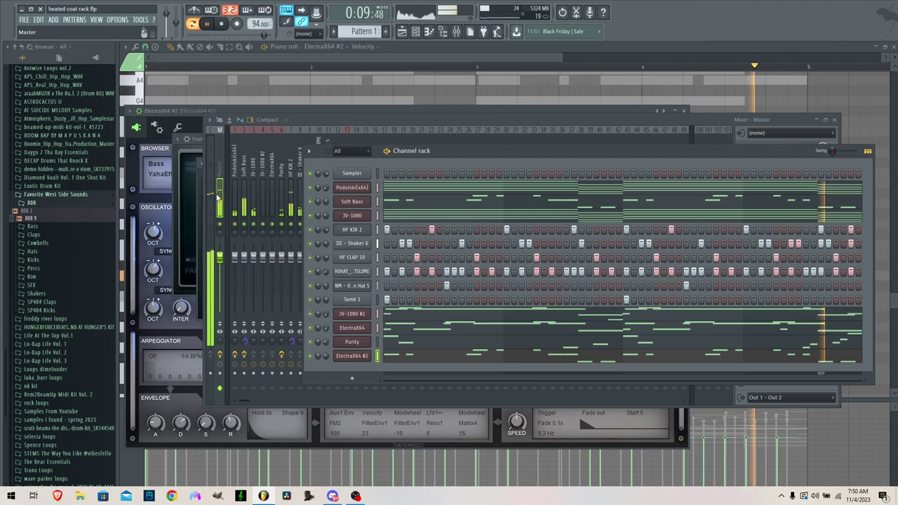
Open the III - Shaker 6 channel's notes in the piano roll and show their note pan values
right_click(354, 243)
click(364, 247)
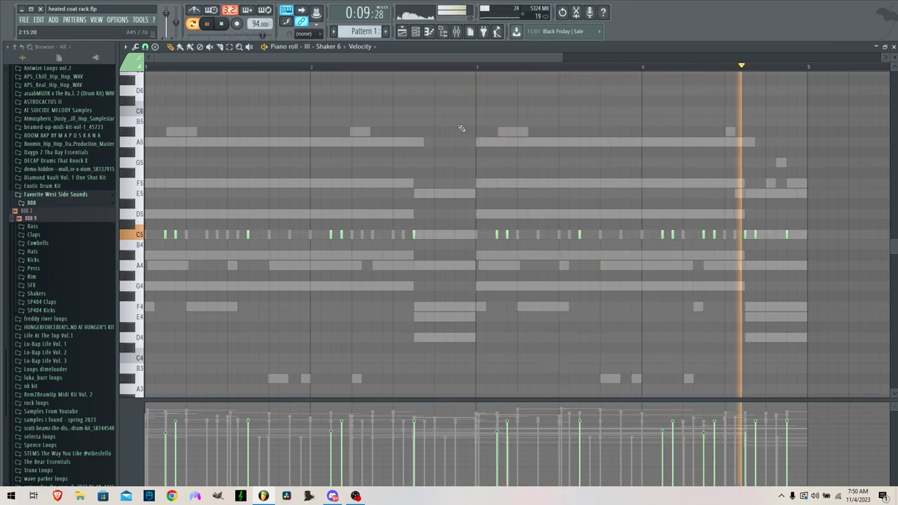
click(359, 46)
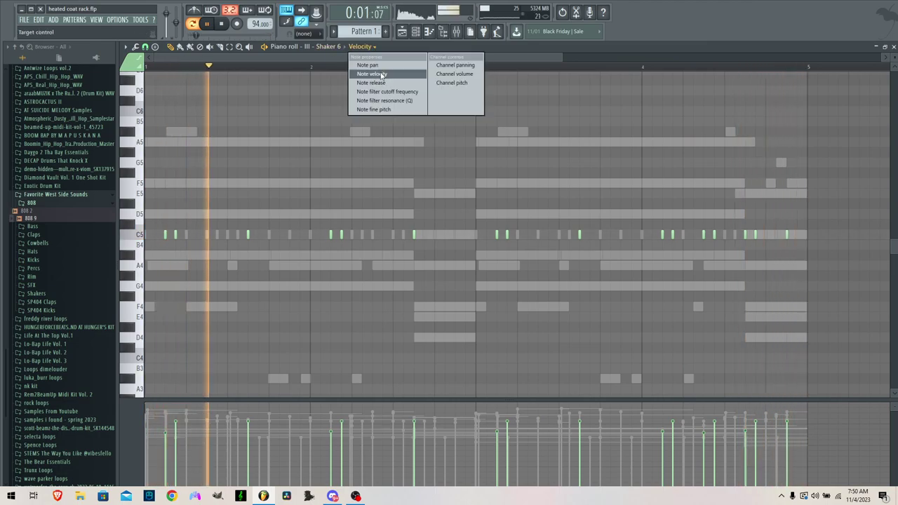
click(380, 65)
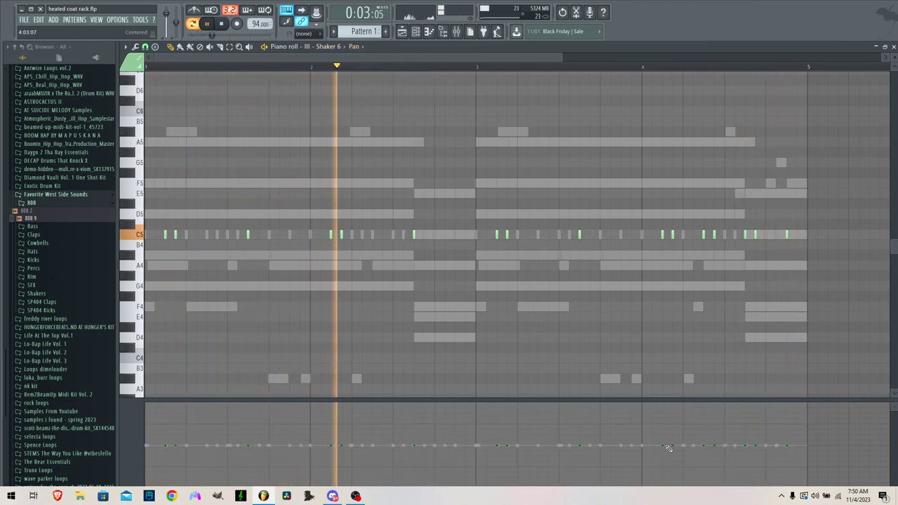
Alternate the note panning of the III - Shaker 6 hits across the fourth bar and bring up the mixer
mouse_move(674, 436)
mouse_down()
mouse_move(704, 455)
mouse_move(714, 434)
mouse_move(744, 455)
mouse_move(756, 435)
mouse_up()
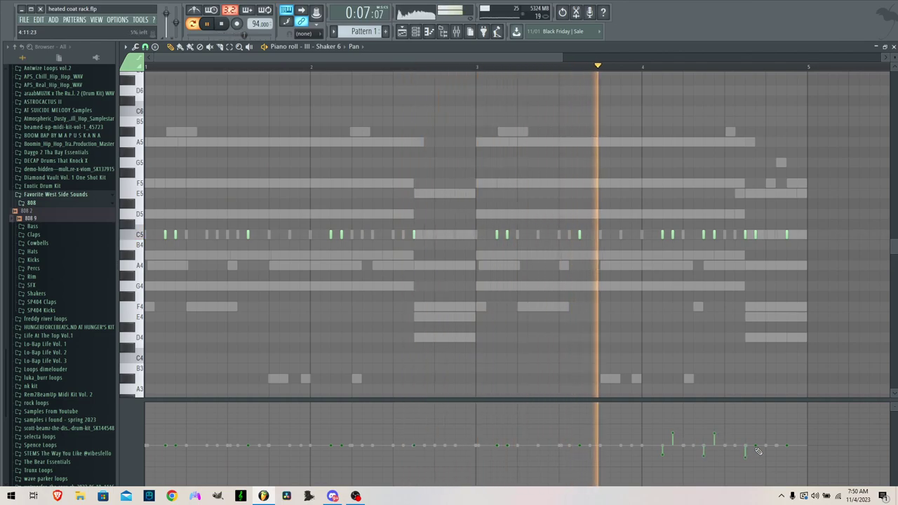
click(443, 31)
click(454, 33)
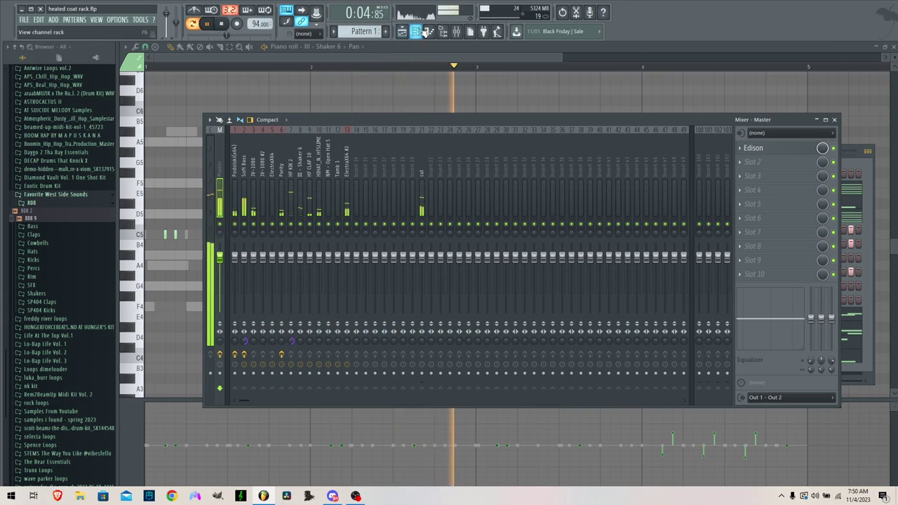
Set the ElectraX64 channel volume to about 28% and adjust the JV-1080 #2 volume, checking the Master track's level
click(442, 31)
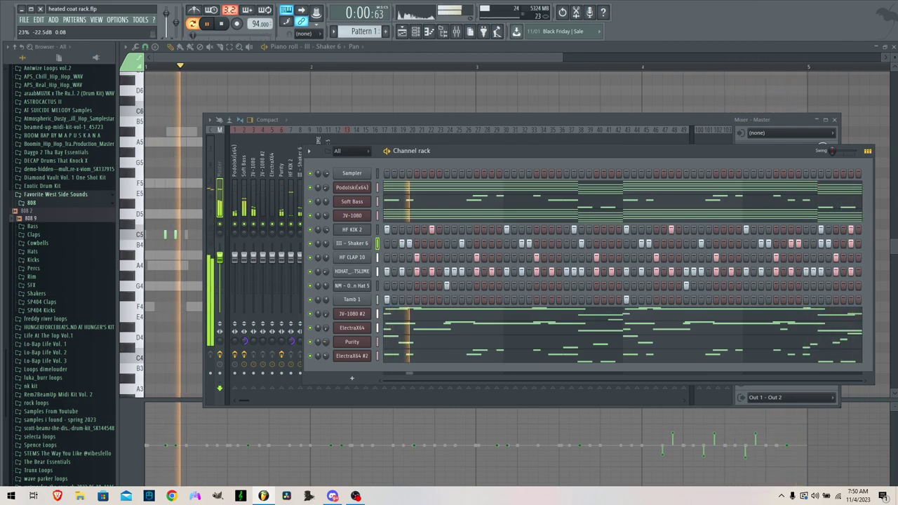
drag(327, 329, 327, 335)
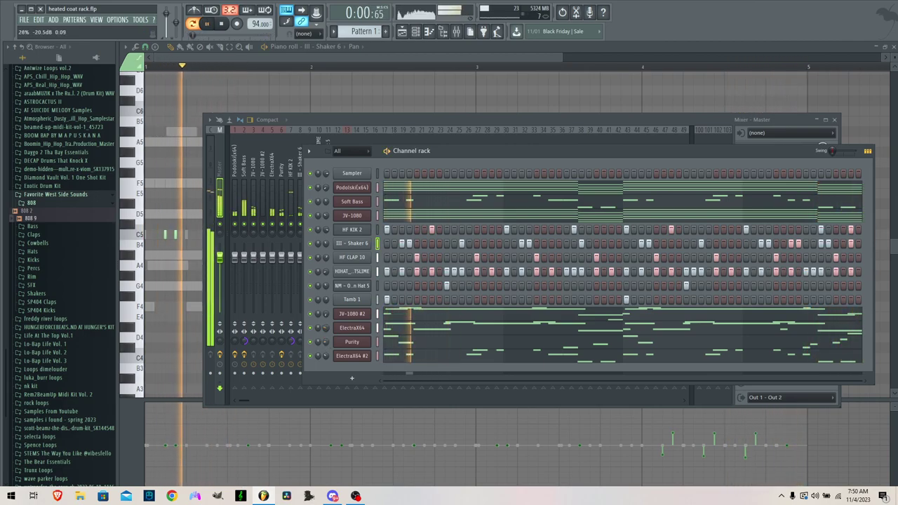
click(219, 183)
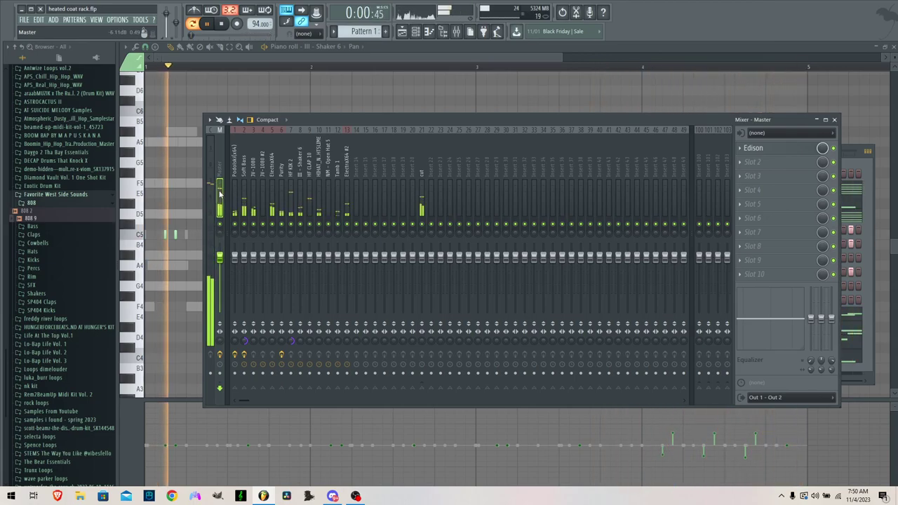
key(F6)
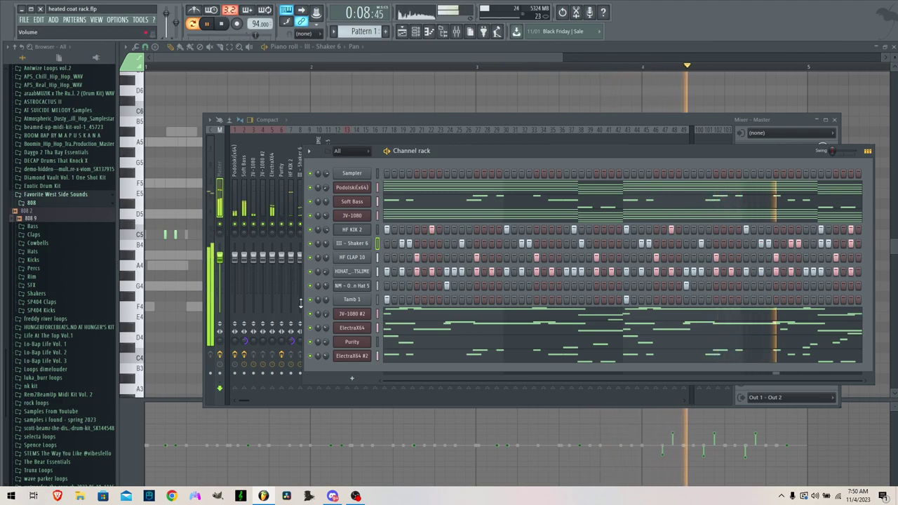
drag(327, 317, 327, 325)
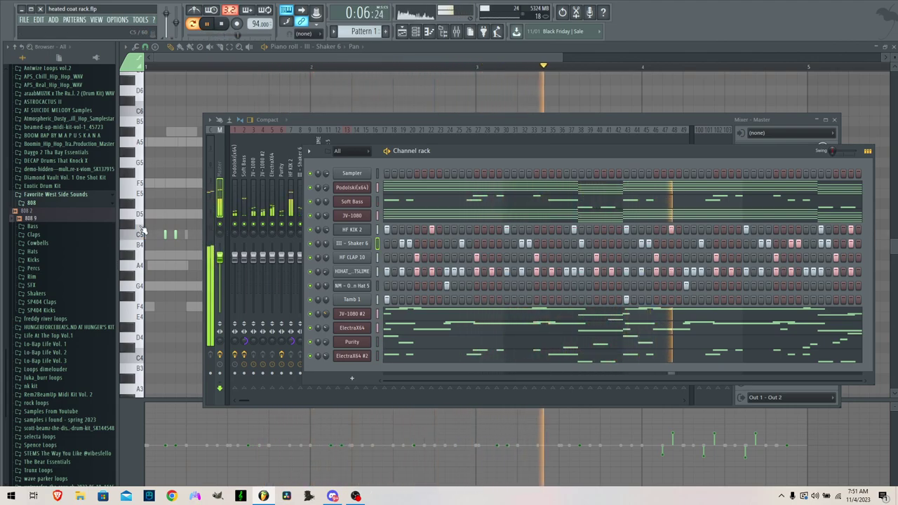
Save the project with the rebalanced channel volumes and bring up the mixer
click(23, 19)
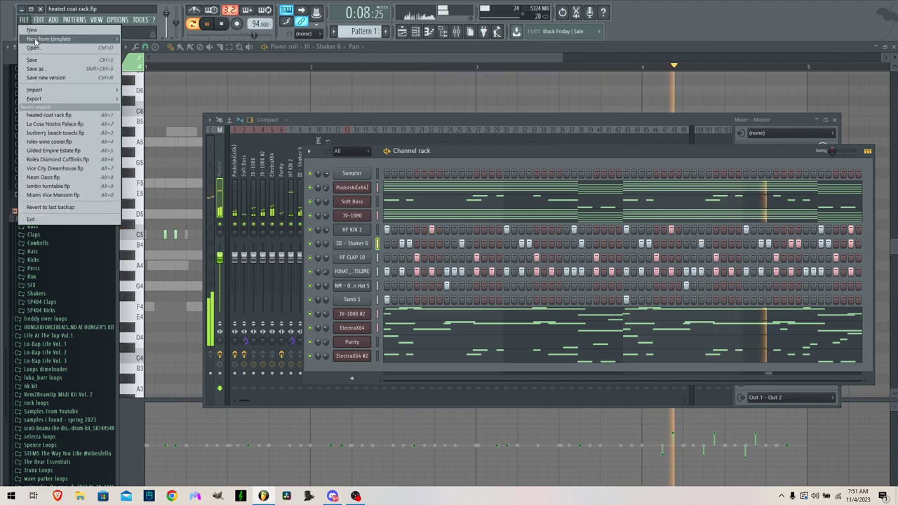
click(44, 61)
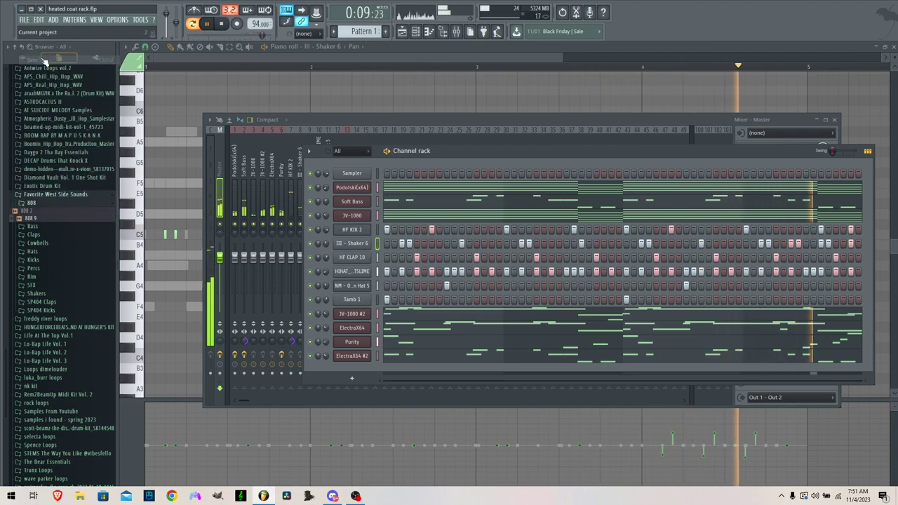
click(383, 121)
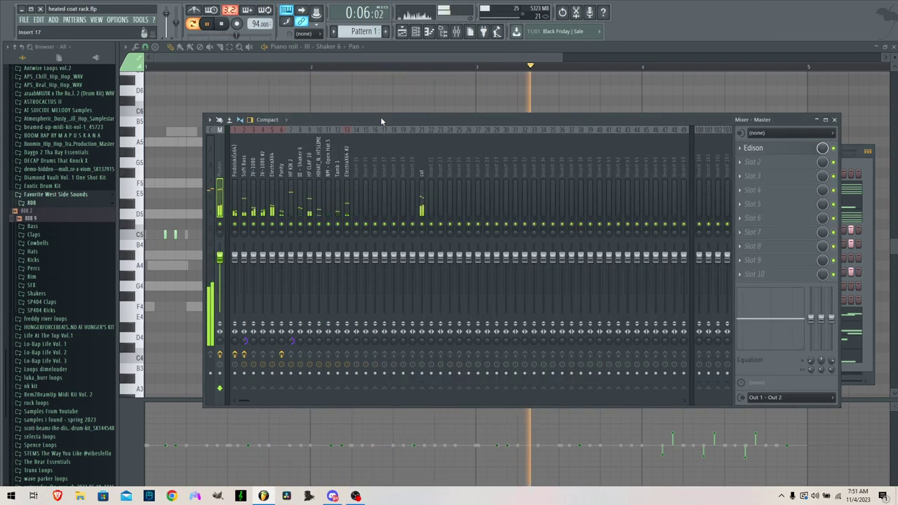
click(27, 19)
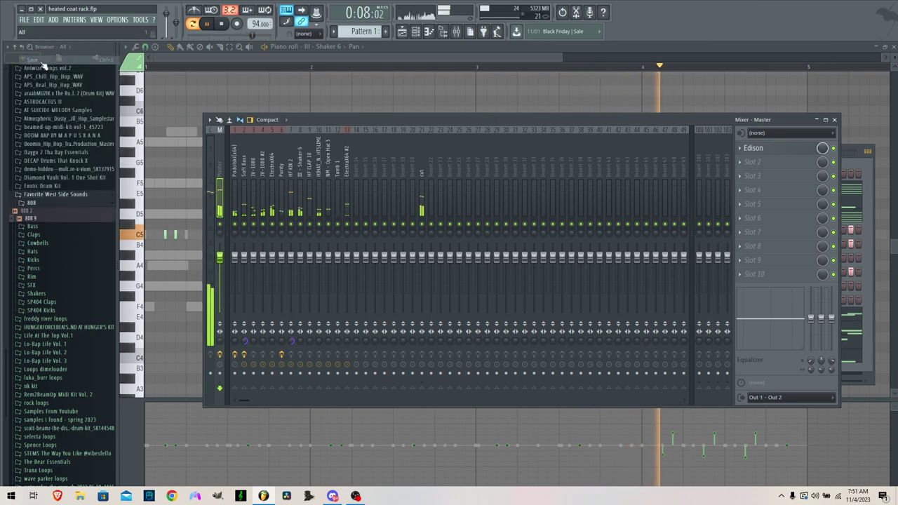
Load the Clean Master.fst preset onto the Master mixer track and remove Fruity parametric EQ 2 from its first effect slot
right_click(217, 188)
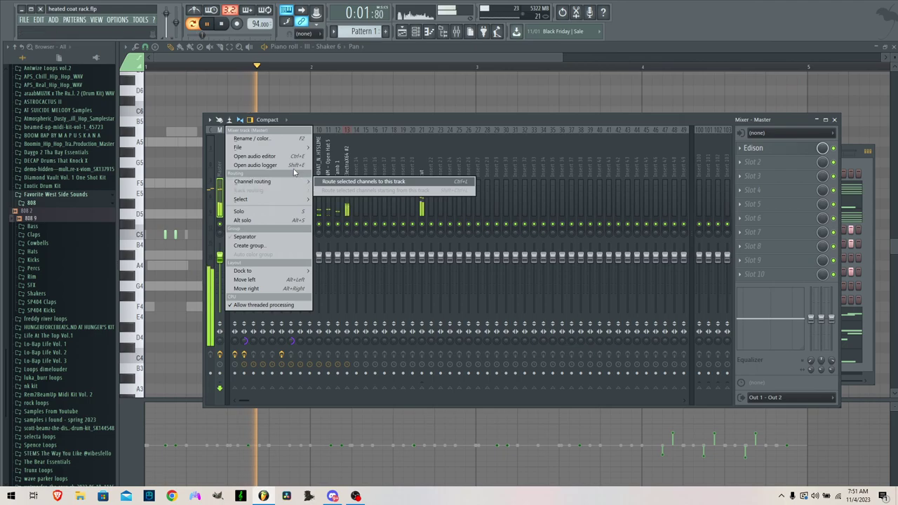
mouse_move(288, 149)
click(331, 149)
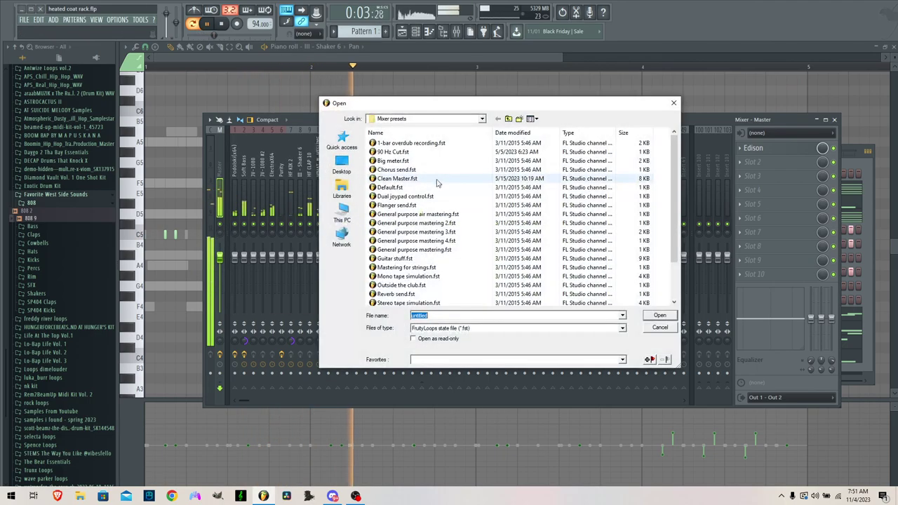
double_click(401, 176)
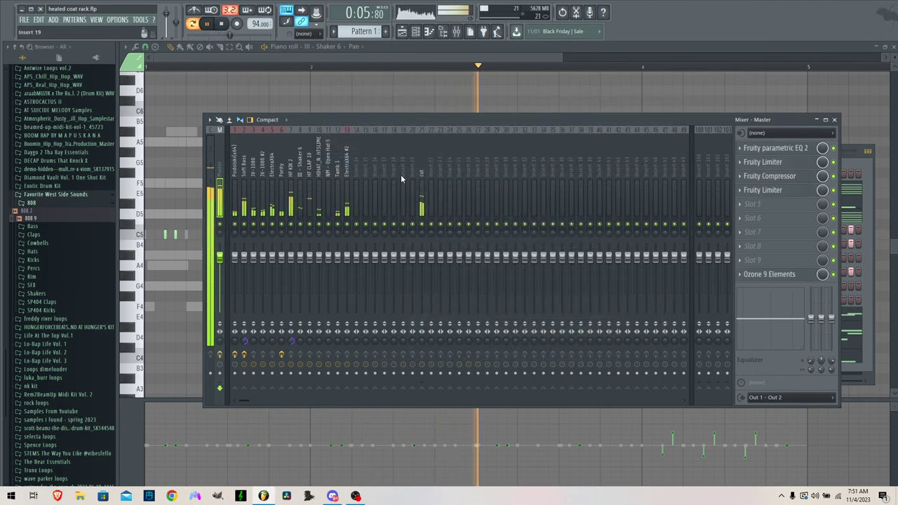
click(746, 152)
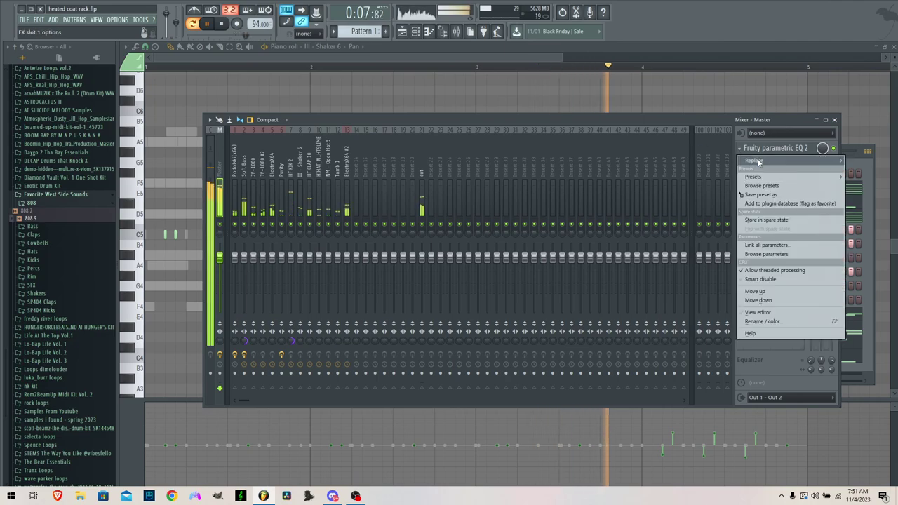
click(755, 58)
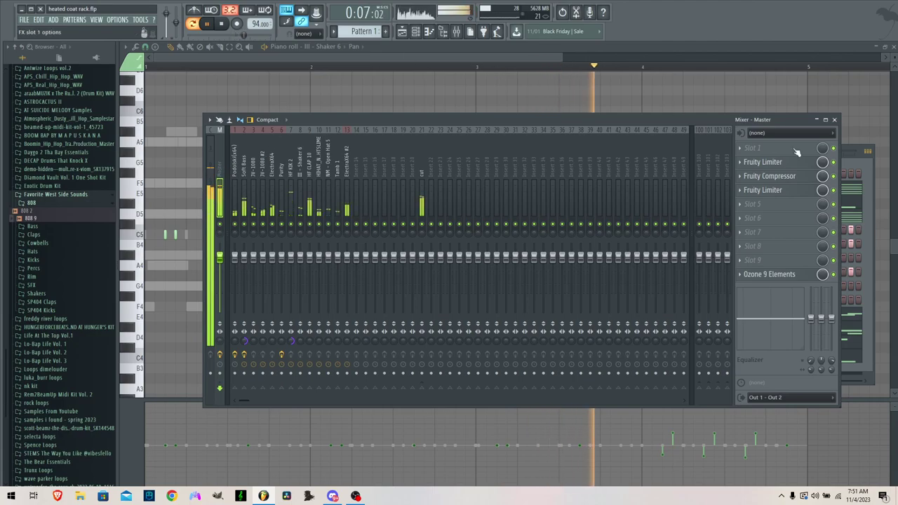
Stop playback and save the project with the new Master effect chain
key(F6)
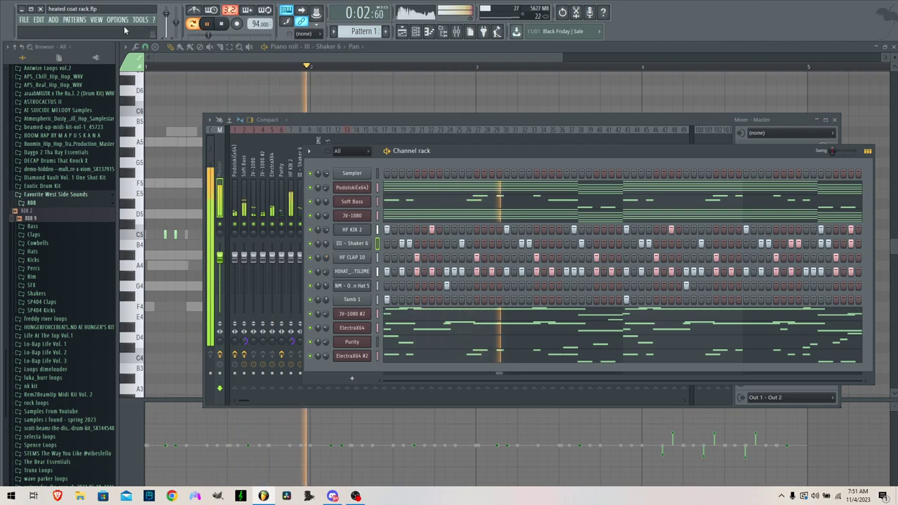
key(space)
click(25, 21)
click(35, 60)
Place Pattern 1 at bar 1 on Track 1 of the playlist and split it by channel
click(405, 33)
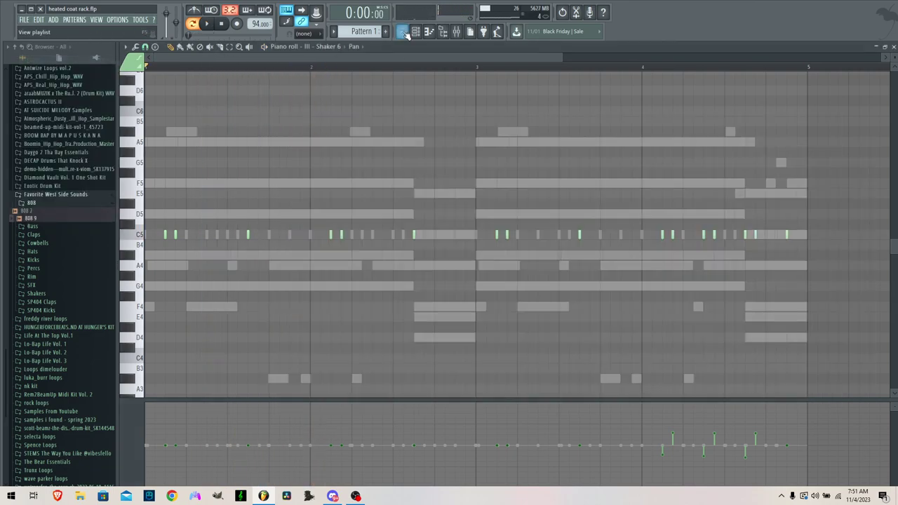
click(366, 33)
drag(313, 80, 145, 92)
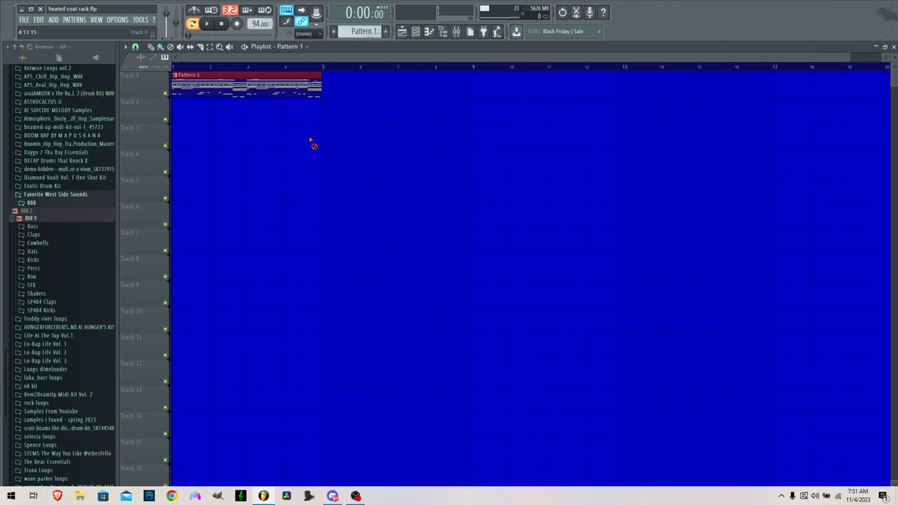
click(363, 30)
click(435, 136)
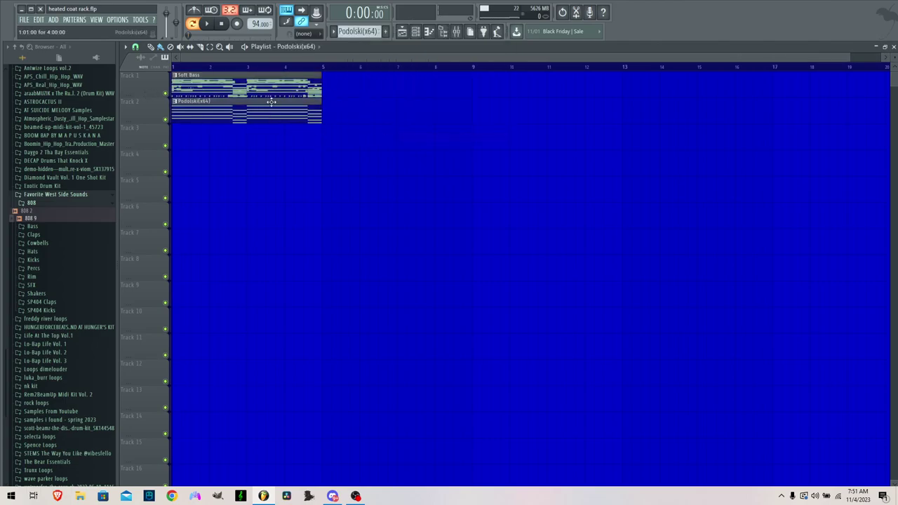
Distribute the split channel clips one per playlist track, from Podolski(x64) on Track 1 to ElectraX64 #2 on Track 13
drag(263, 97, 251, 170)
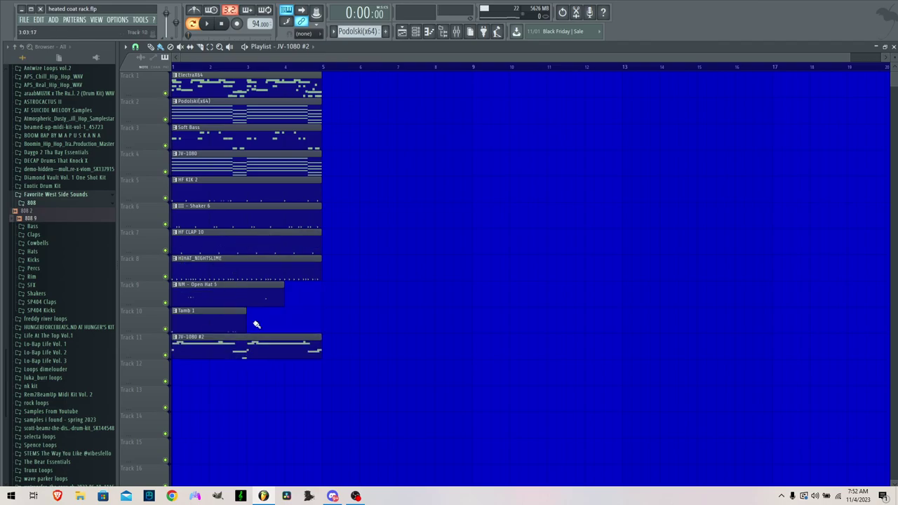
drag(263, 181, 252, 365)
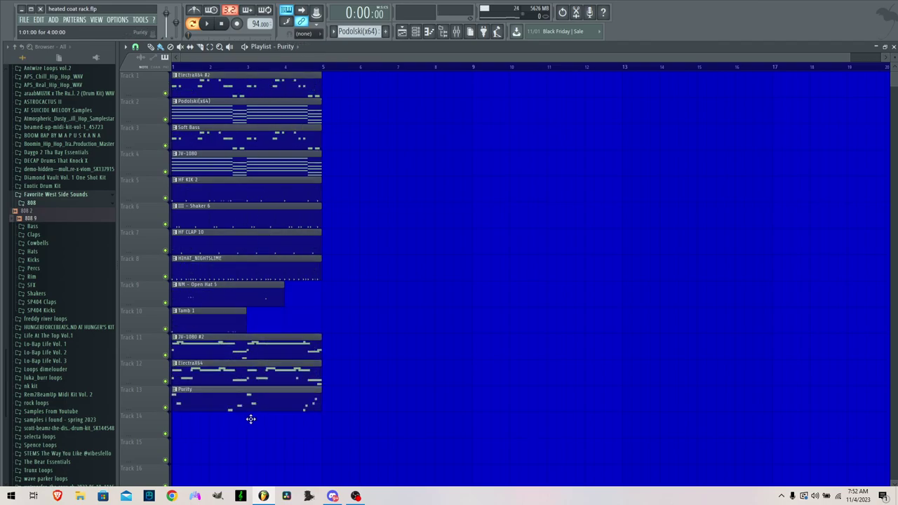
ctrl+drag(353, 83, 202, 428)
drag(193, 300, 194, 273)
ctrl+click(412, 172)
Duplicate the full set of channel clips along the timeline until six repeats run from bar 1 to bar 25
ctrl+drag(343, 84, 173, 407)
key(ctrl+b)
ctrl+click(533, 225)
key(ctrl+a)
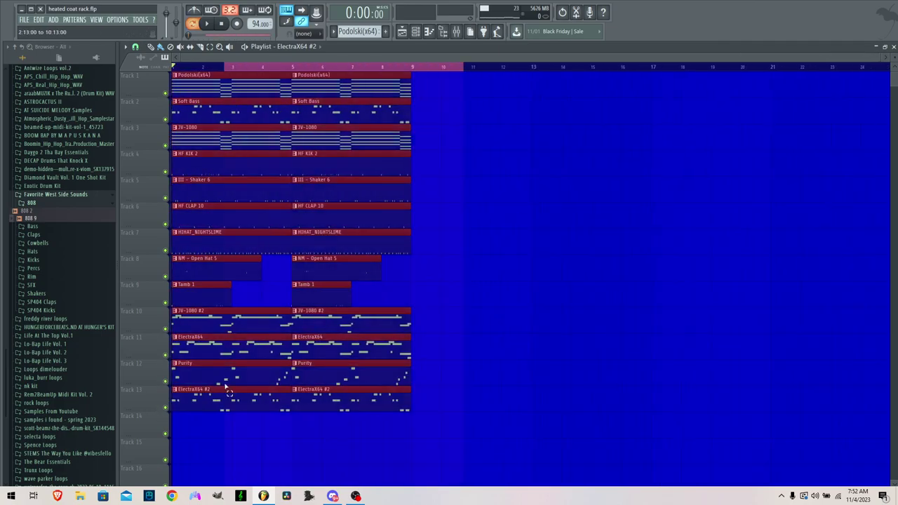
click(420, 68)
ctrl+drag(442, 76, 176, 405)
key(ctrl+b)
key(ctrl+b)
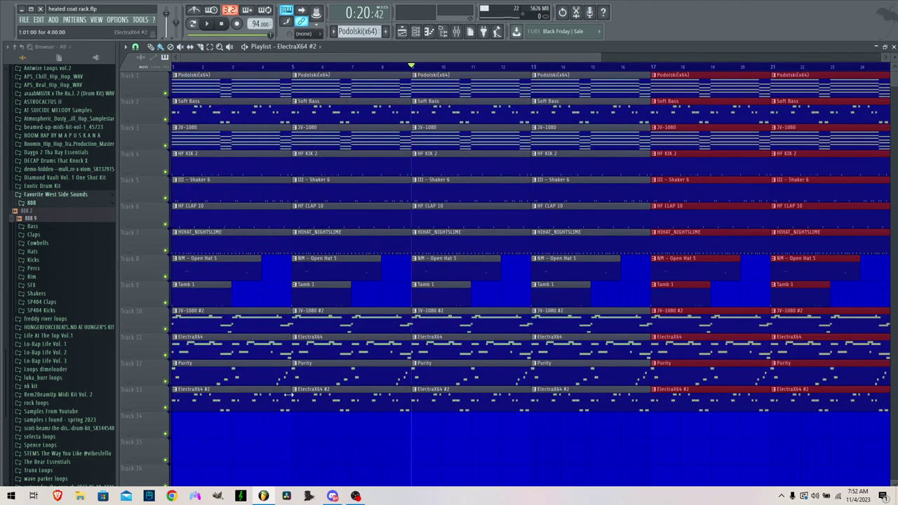
scroll(286, 396, down, 3)
key(ctrl+d)
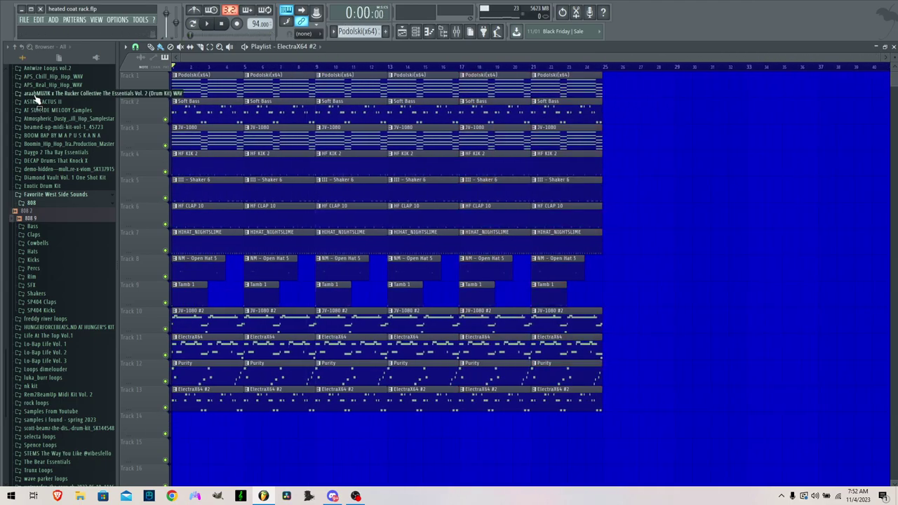
Add the efx2 version of the producer tag sample at bar 1 on Track 14
scroll(50, 112, up, 8)
click(42, 140)
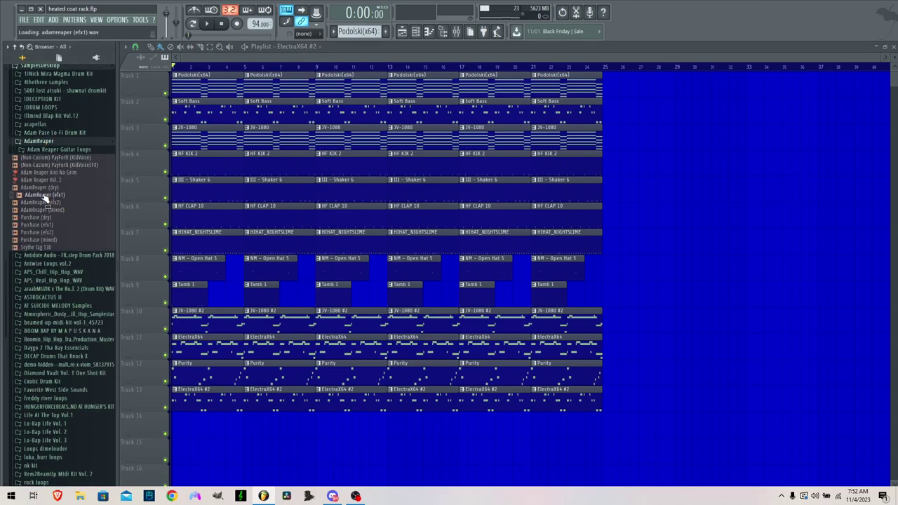
drag(217, 432, 215, 428)
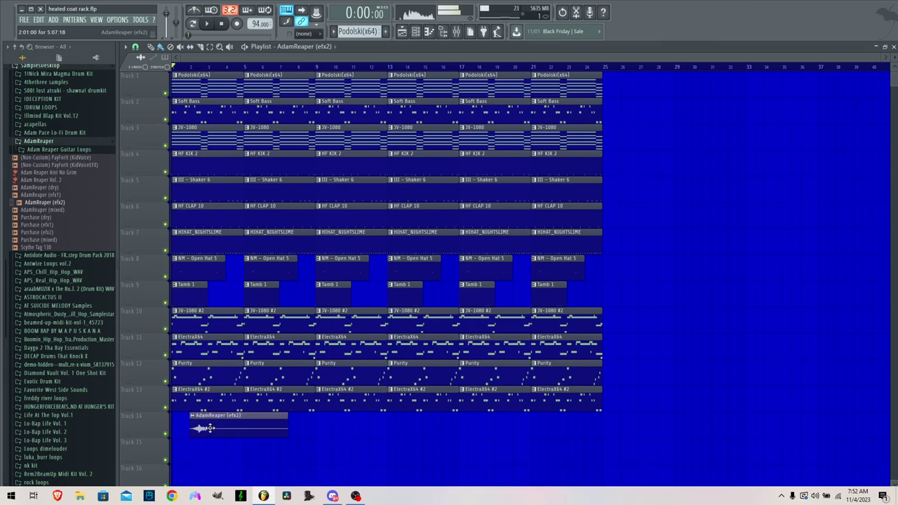
Set the tag sample's time stretching mode to Auto, adjust its stretch time and close its channel settings
double_click(186, 427)
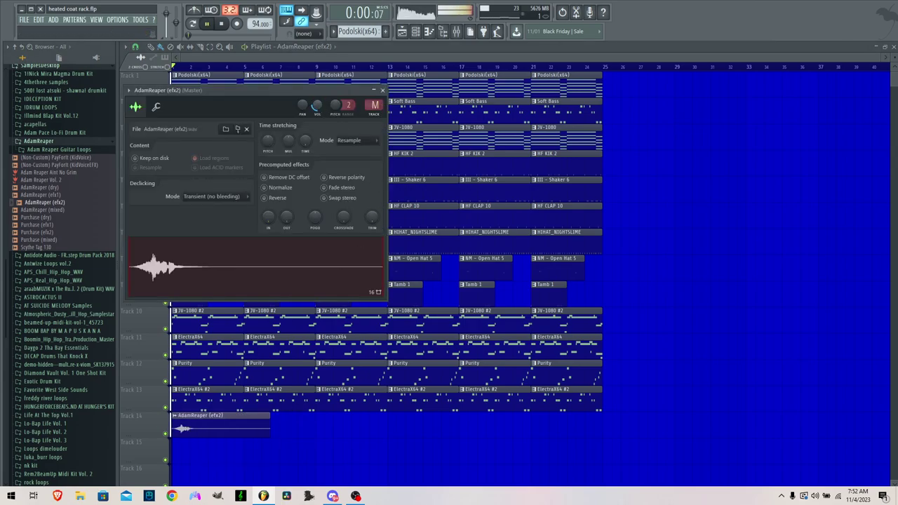
click(351, 143)
click(352, 221)
right_click(309, 143)
click(333, 159)
click(439, 252)
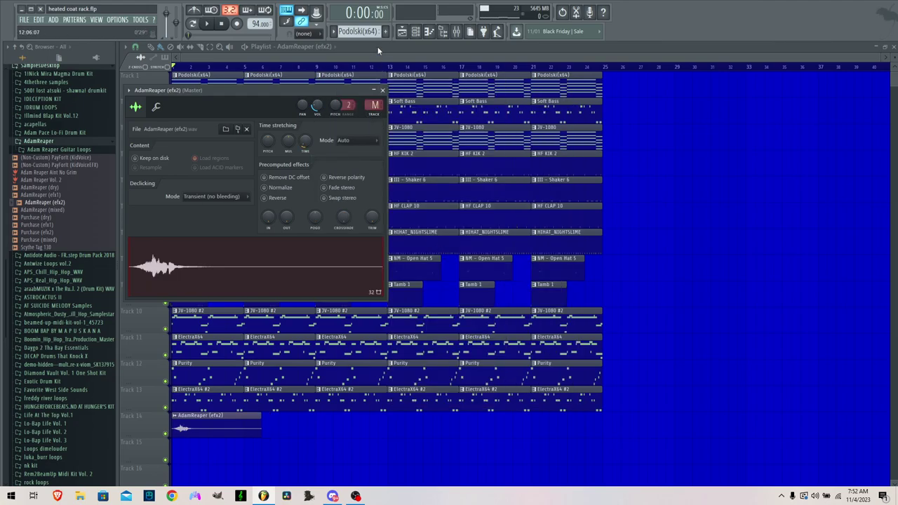
click(377, 49)
Try the arrangement without the JV-1080 #2 clips at bars 1 and 5 on Track 10, restoring them after listening
right_click(214, 326)
right_click(277, 322)
key(space)
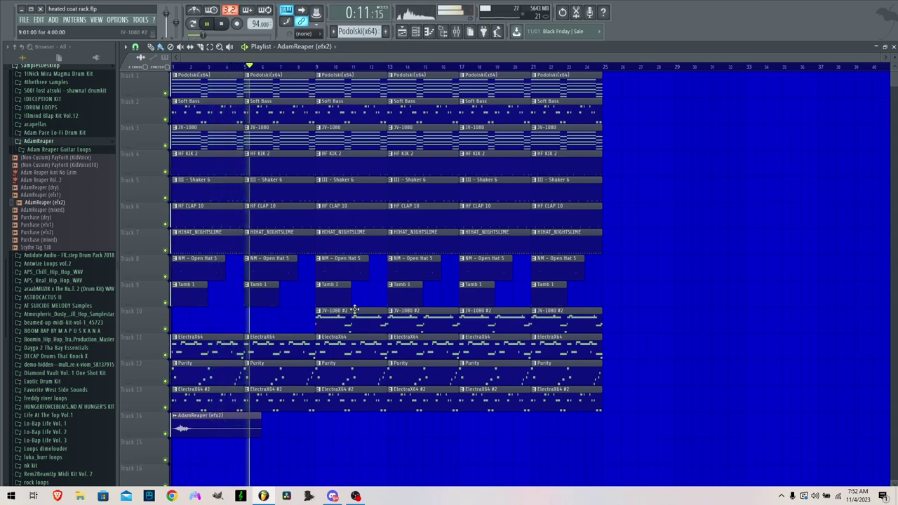
key(space)
drag(296, 318, 206, 340)
Delete the ElectraX64 clips at bars 1 and 5 on Track 11 and the Purity clips at bars 9 and 13 on Track 12
right_click(230, 350)
right_click(269, 356)
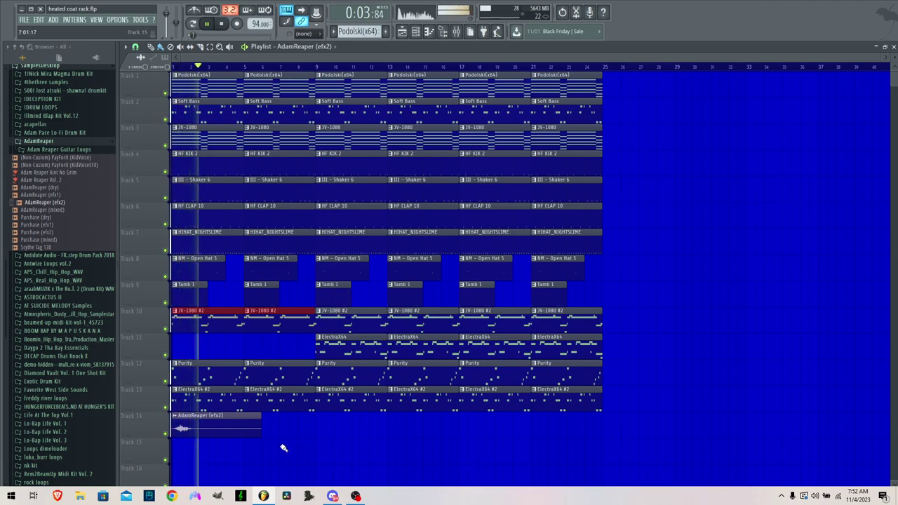
right_click(358, 372)
right_click(415, 378)
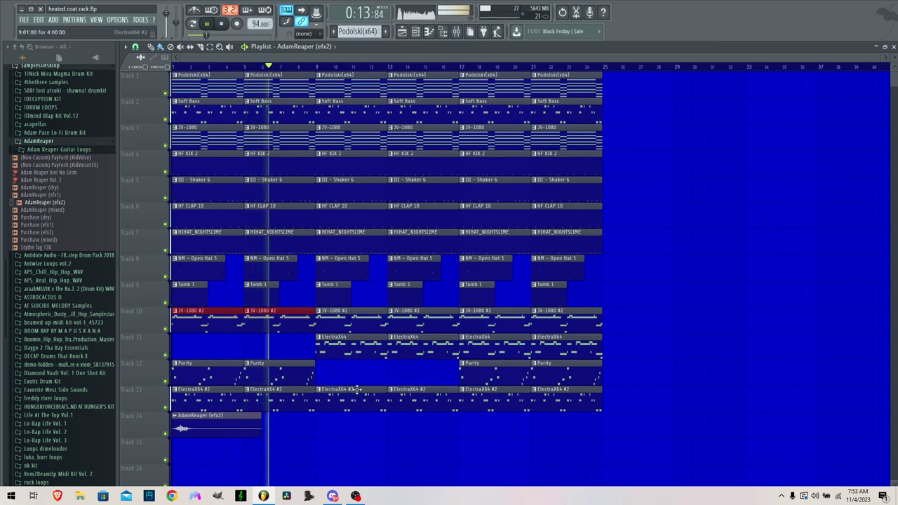
Shorten the HF CLAP 10 clips starting at bars 5, 13 and 21 to three bars each and replay the song from the start
drag(311, 204, 297, 205)
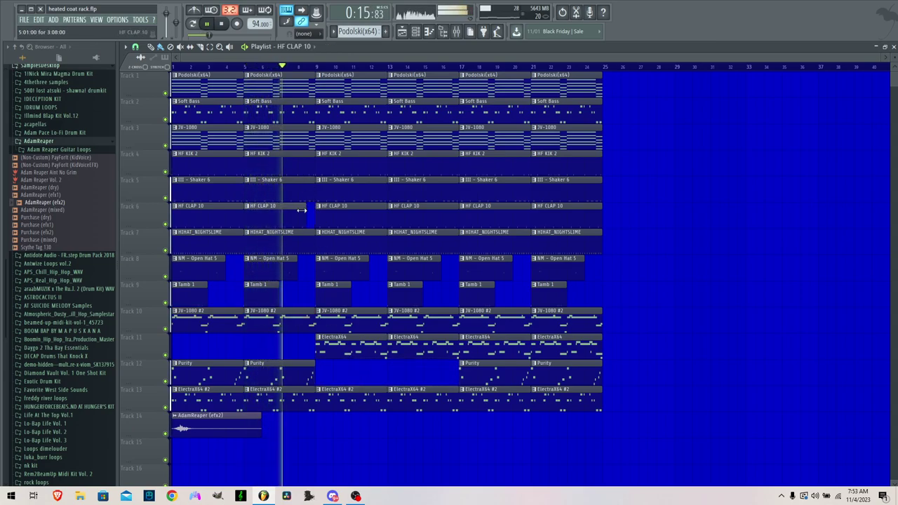
drag(454, 206, 441, 206)
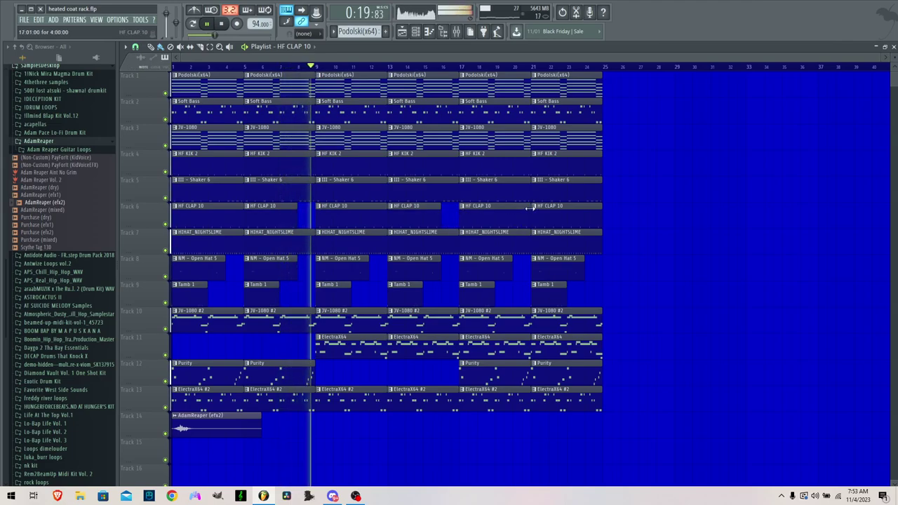
drag(598, 209, 582, 208)
key(space)
key(space)
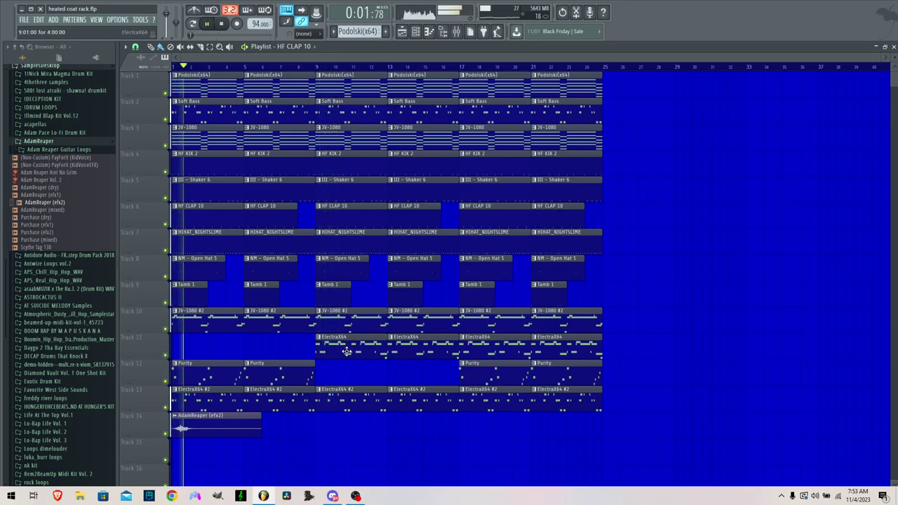
Delete the JV-1080 #2 clips at bars 9, 13, 17 and 21 on Track 10 and the ElectraX64 clips at bars 9 and 13 on Track 11
right_click(351, 321)
right_click(425, 323)
right_click(487, 320)
right_click(551, 324)
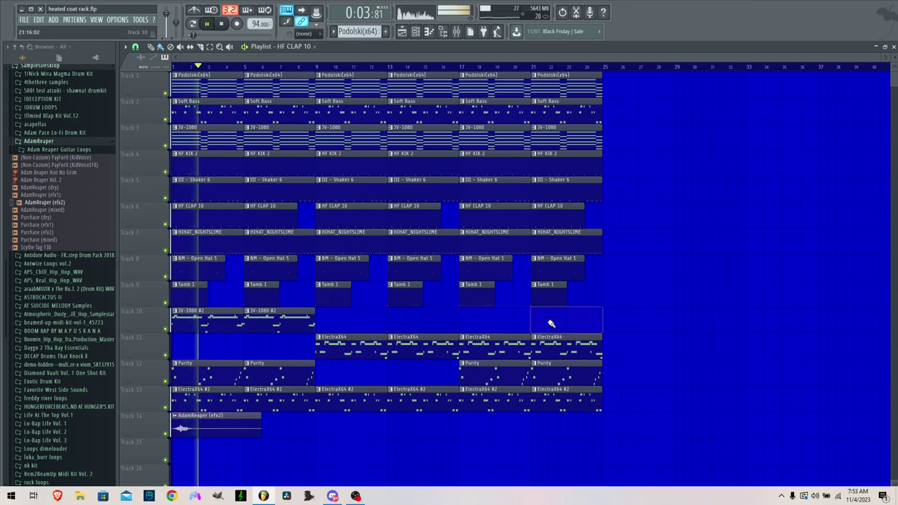
right_click(372, 347)
right_click(432, 349)
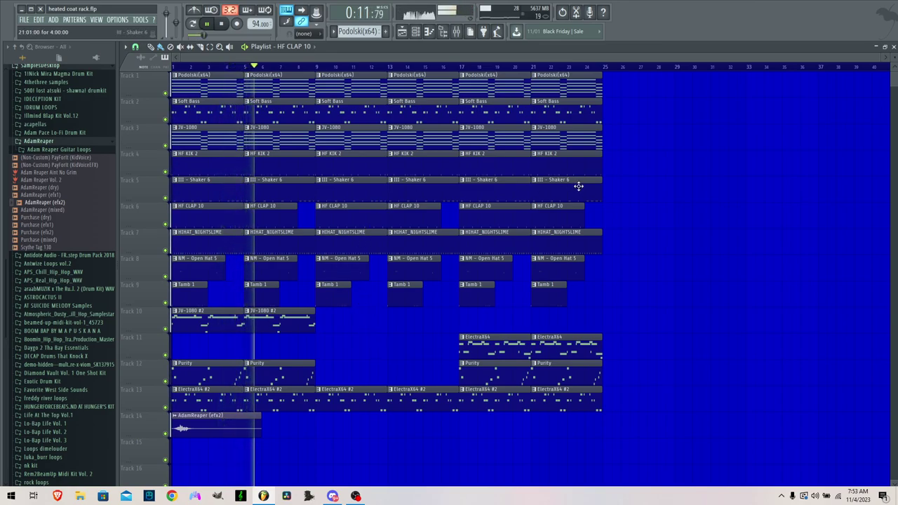
Delete the ElectraX64 #2 clip at bar 9 on Track 13 and save the project
scroll(306, 211, up, 3)
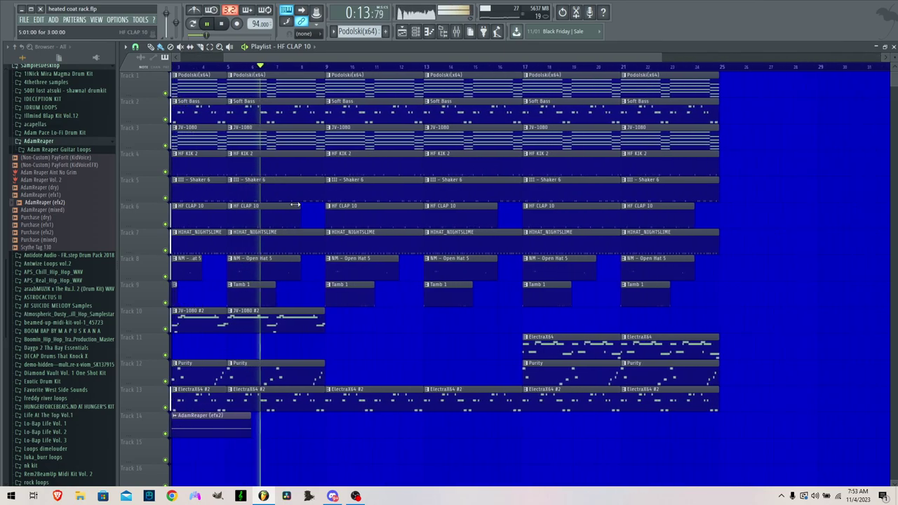
scroll(306, 211, down, 3)
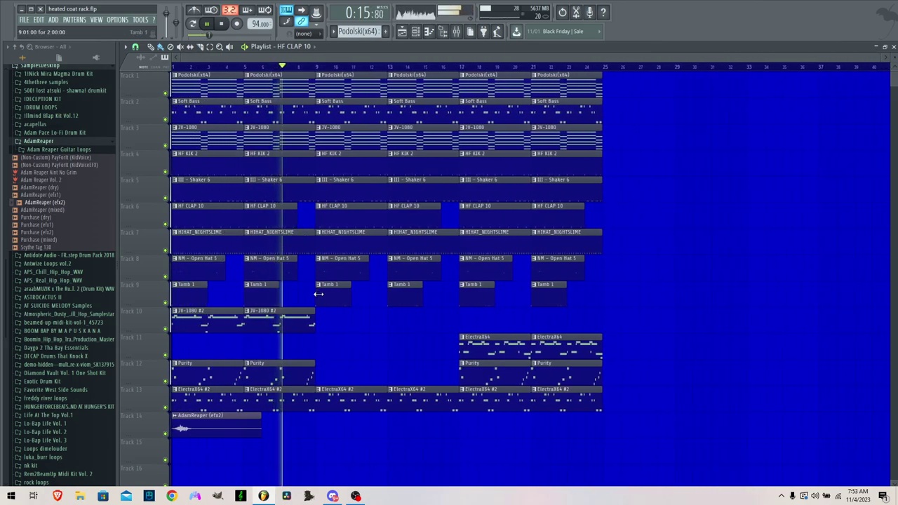
right_click(364, 403)
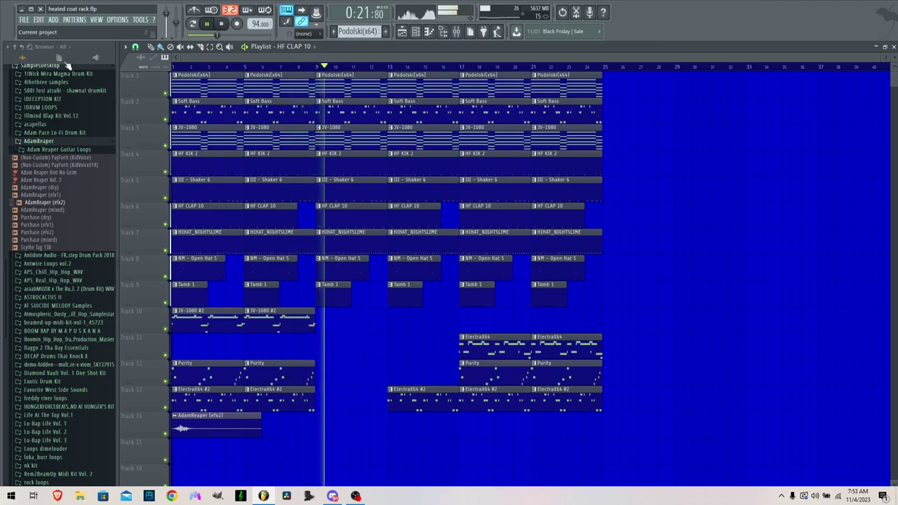
click(24, 19)
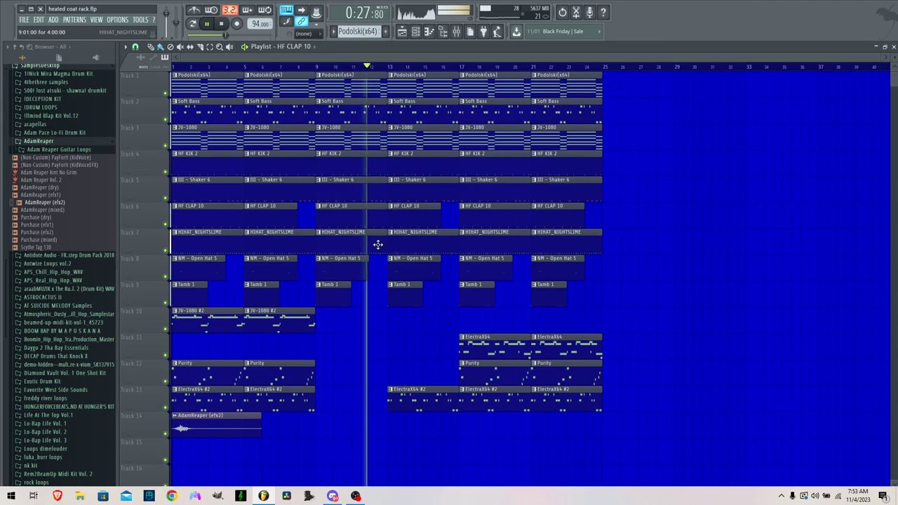
Delete the ElectraX64 #2 clips at bars 17 and 1 on Track 13, saving the project after each deletion
scroll(397, 302, up, 4)
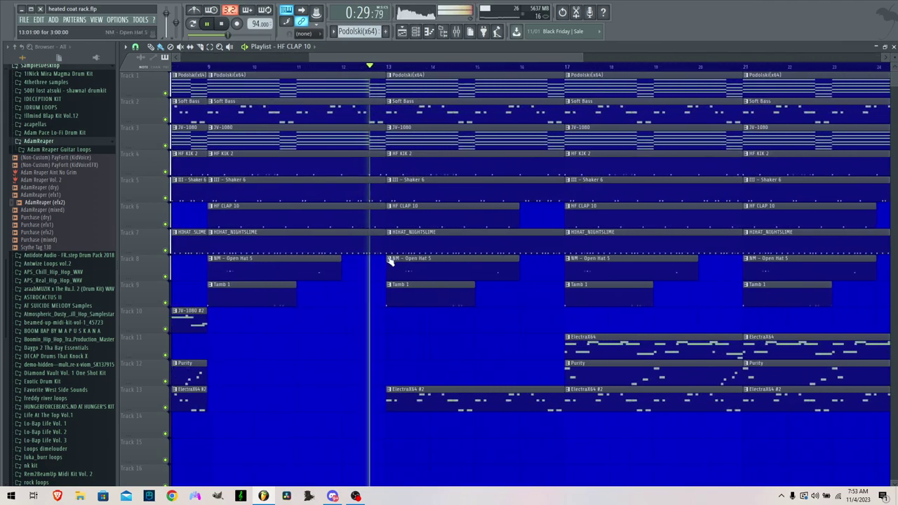
scroll(421, 274, up, 2)
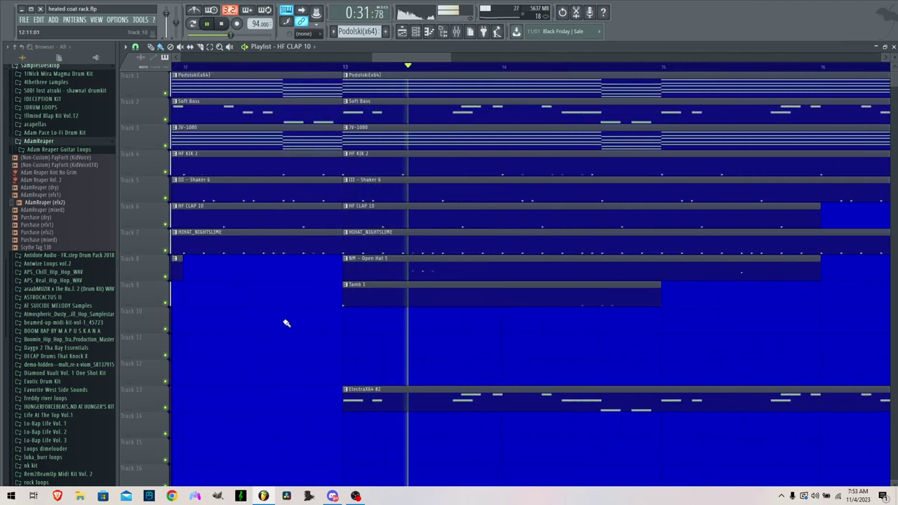
scroll(289, 322, down, 2)
scroll(301, 340, down, 4)
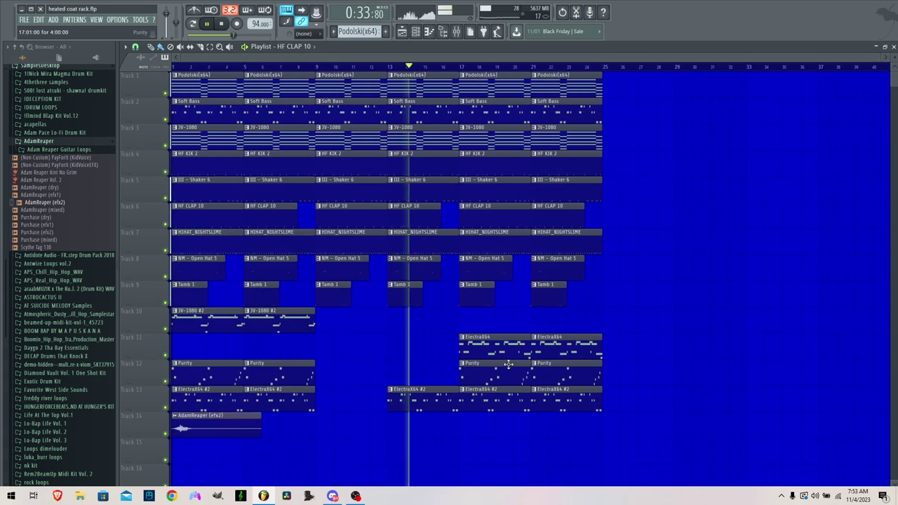
right_click(482, 402)
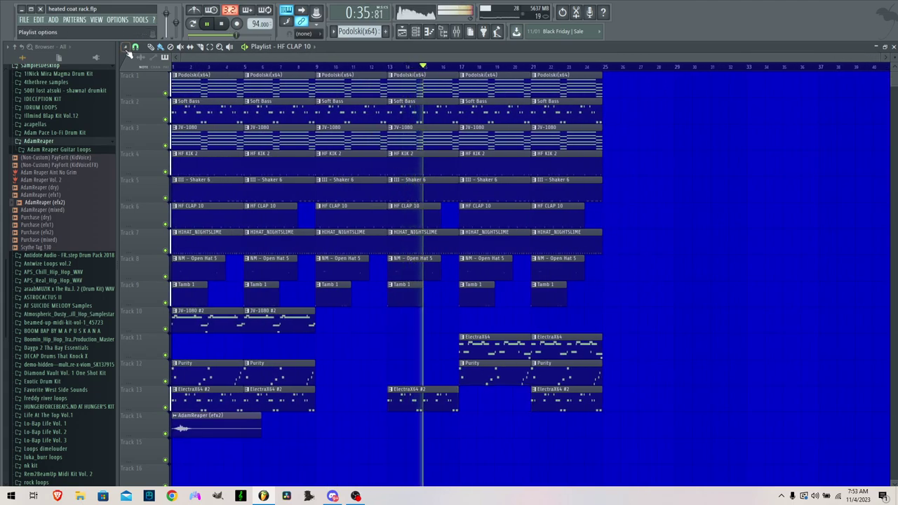
click(26, 21)
click(39, 61)
right_click(225, 399)
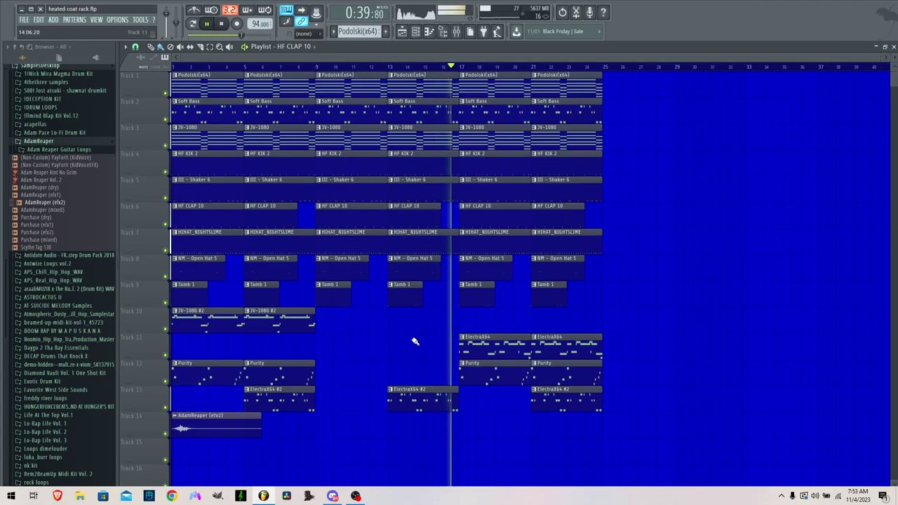
click(25, 19)
click(40, 61)
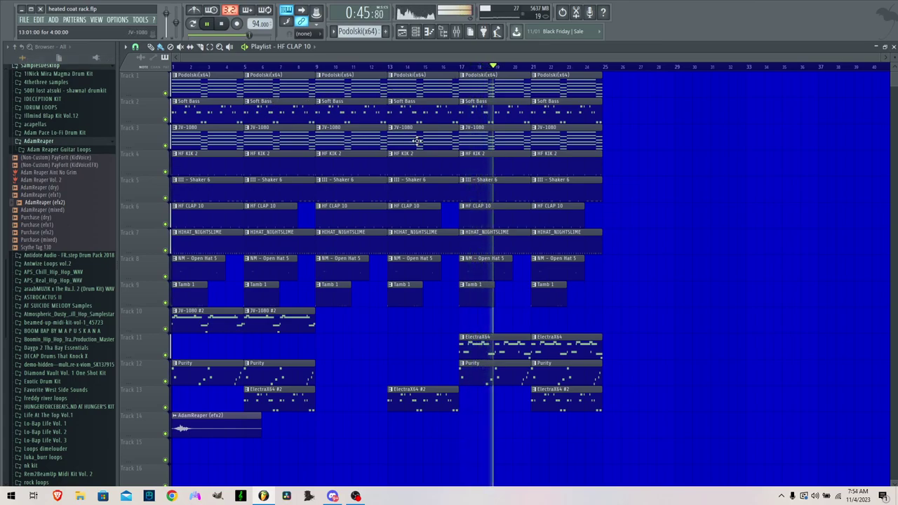
Delete the Purity clips at bars 17 and 21 on Track 12, replay from about bar 15 and save the project
right_click(502, 376)
right_click(554, 377)
click(429, 67)
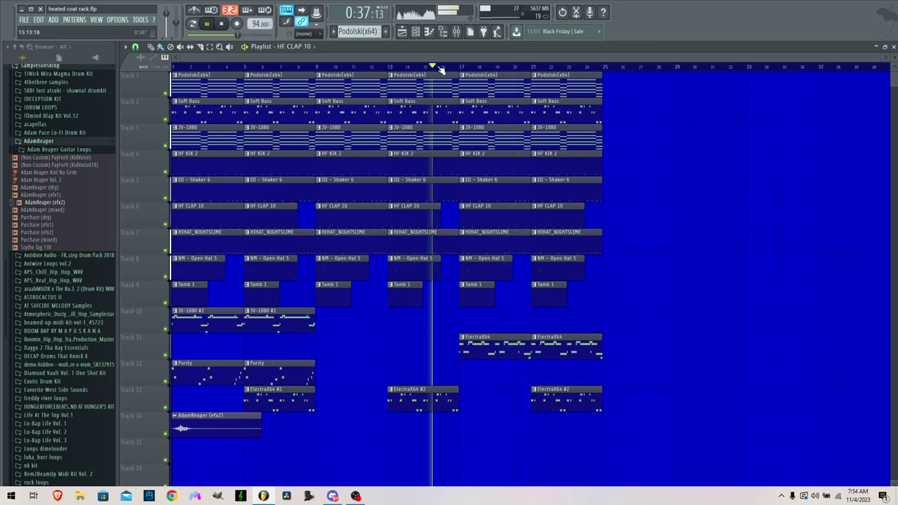
click(24, 20)
click(44, 62)
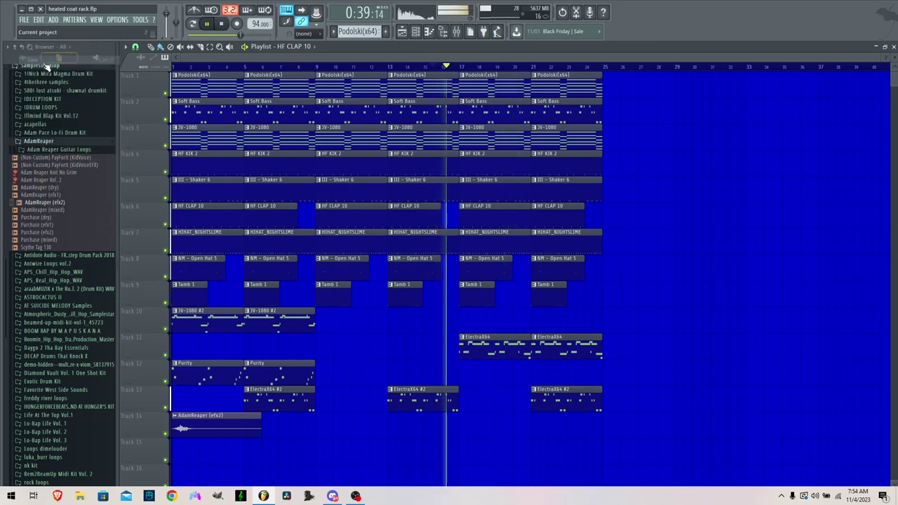
click(24, 20)
click(41, 61)
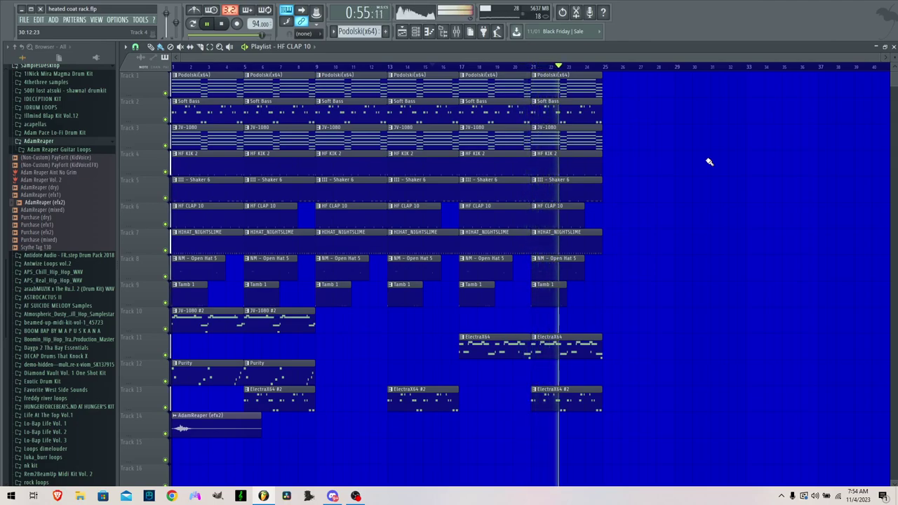
Duplicate the whole 24-bar arrangement twice so the song runs through bar 72, and clear the selection
drag(652, 72, 656, 484)
key(ctrl+b)
key(ctrl+b)
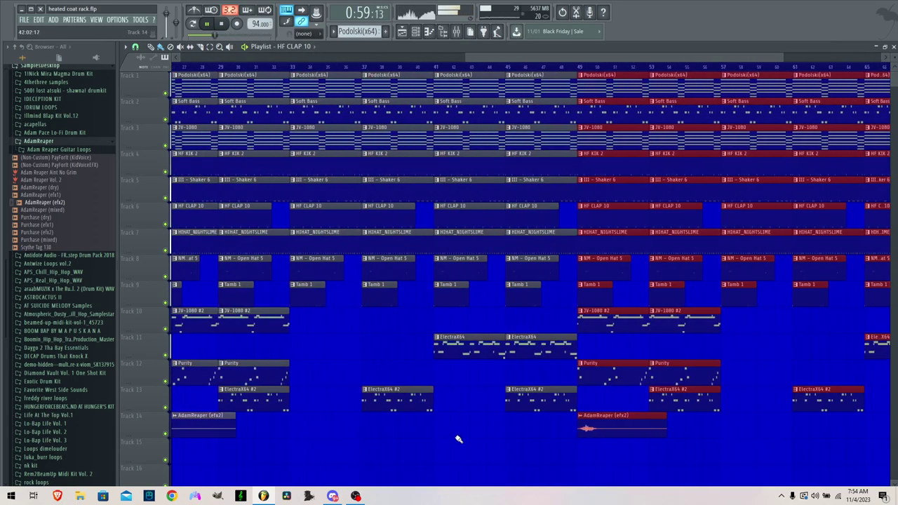
scroll(483, 379, down, 3)
ctrl+click(847, 245)
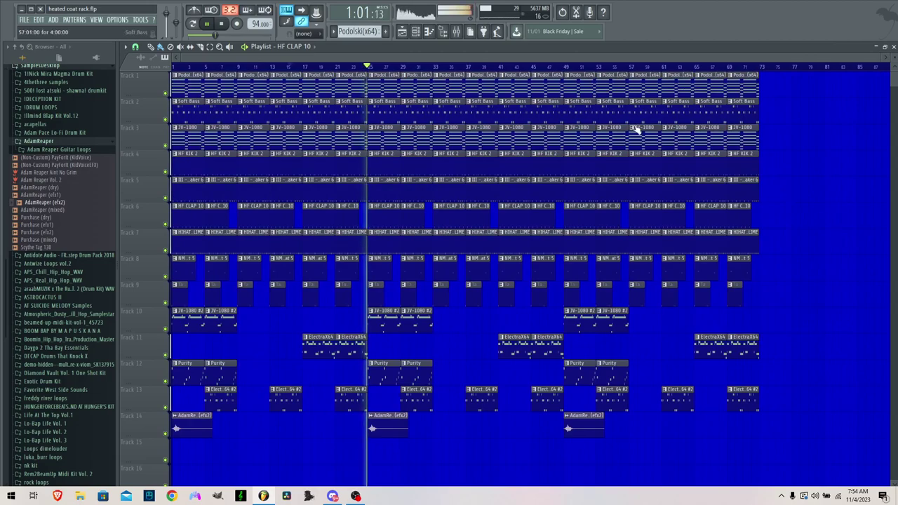
Create a Master volume automation clip on Track 15 with a fade-out from bar 65 down to 0% at bar 73
scroll(640, 119, down, 1)
key(F9)
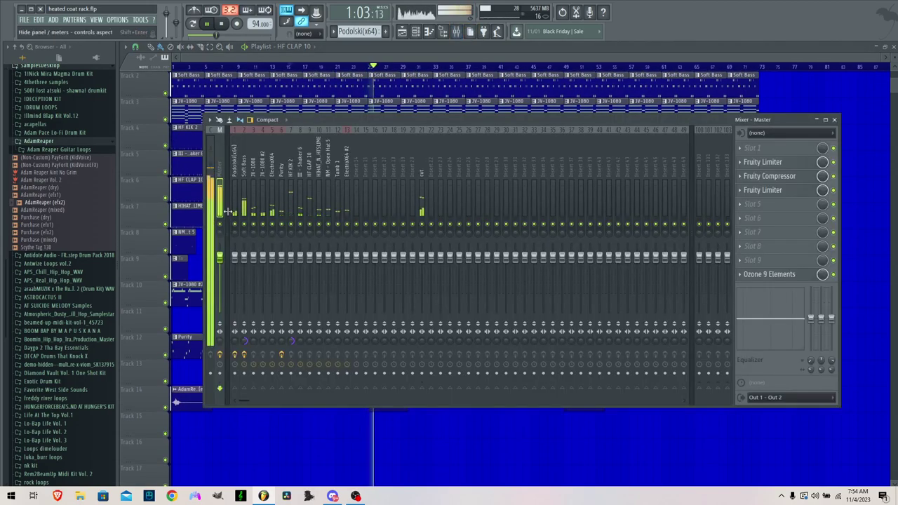
right_click(225, 261)
click(256, 319)
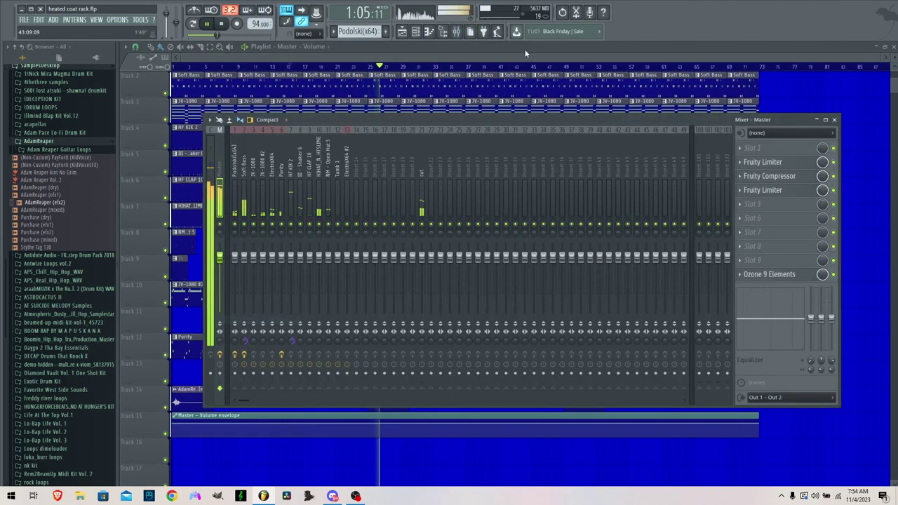
click(524, 48)
scroll(762, 441, up, 4)
right_click(615, 423)
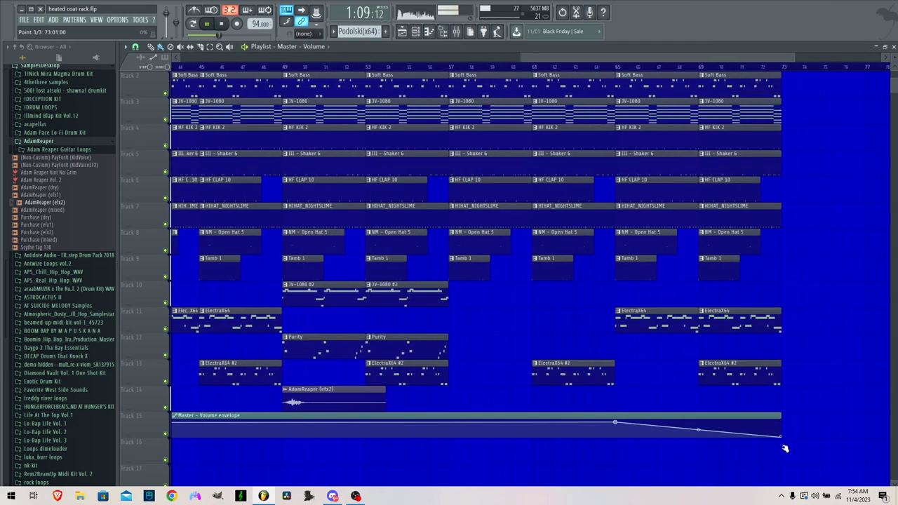
Copy the envelope's starting value to its point at bar 65 and save the project
scroll(785, 448, down, 4)
right_click(173, 424)
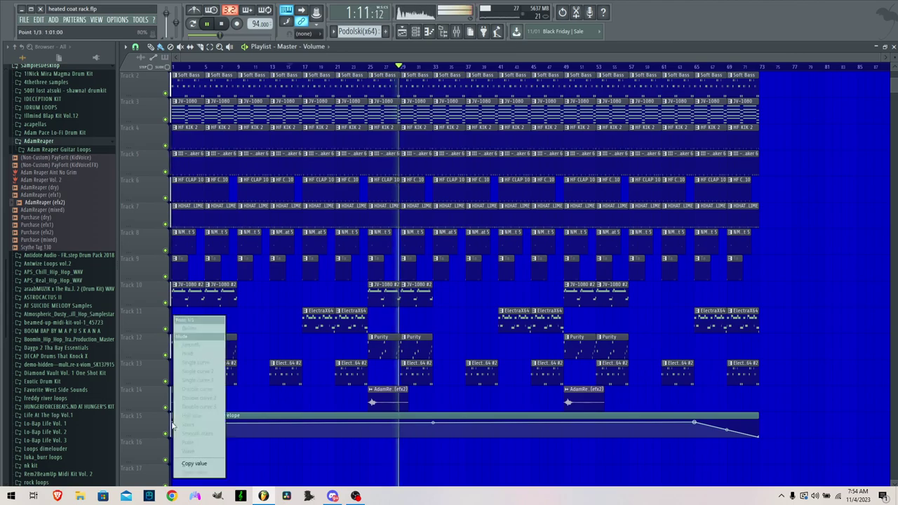
click(195, 463)
right_click(699, 425)
click(747, 354)
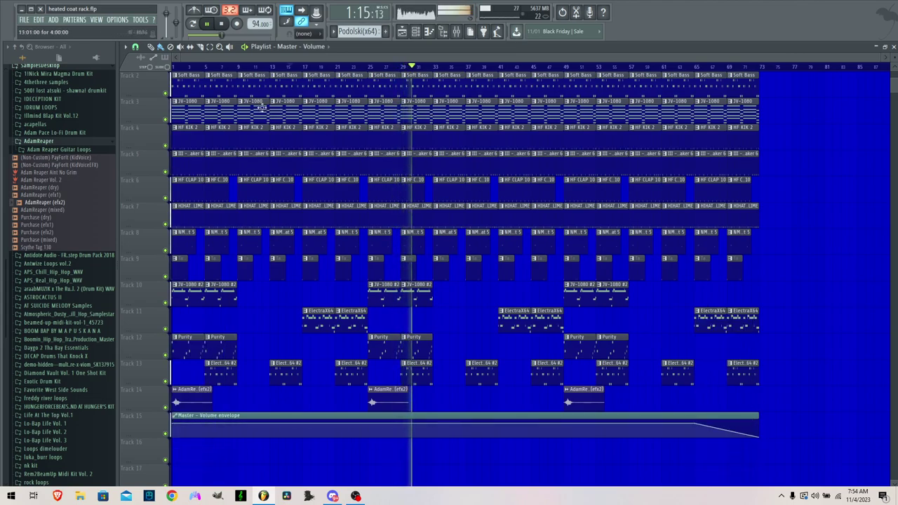
click(26, 19)
click(45, 61)
Reset the Master track's volume, delete its automation clip from Track 15 and stop playback at the song start
click(456, 34)
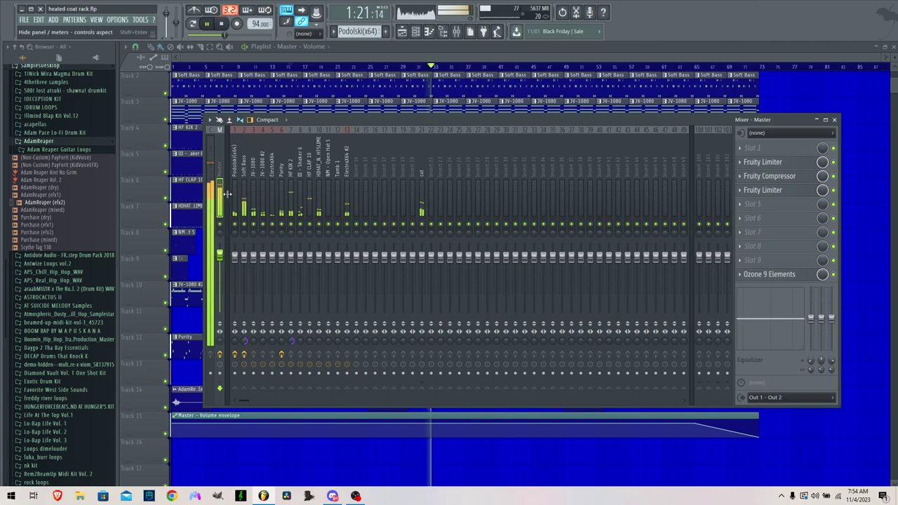
right_click(223, 260)
click(234, 263)
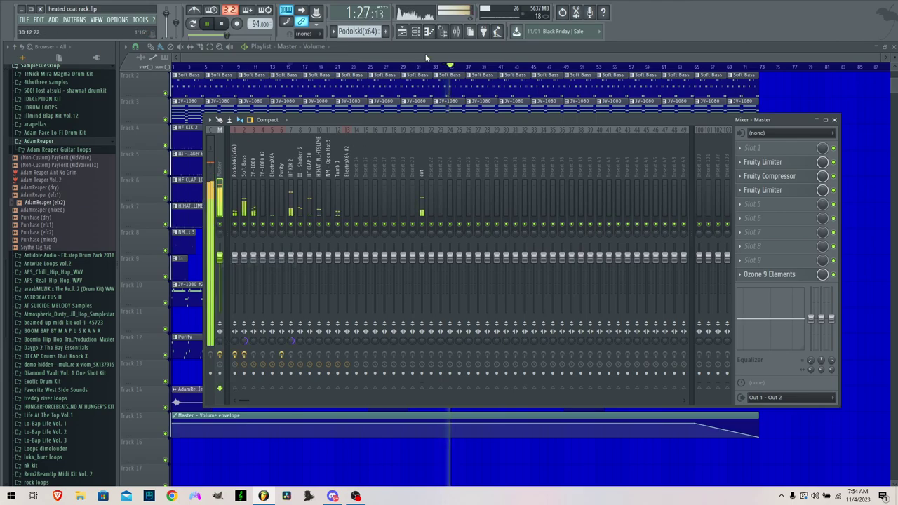
key(F9)
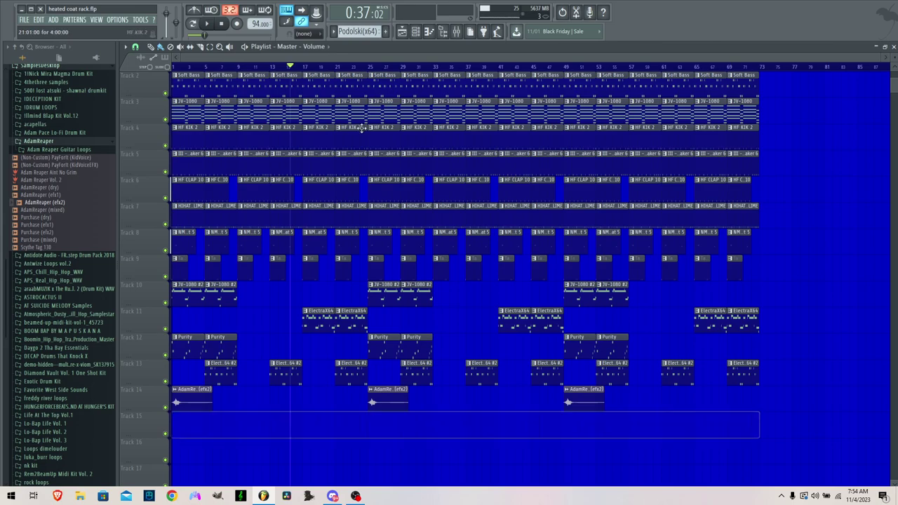
click(456, 31)
click(288, 69)
key(space)
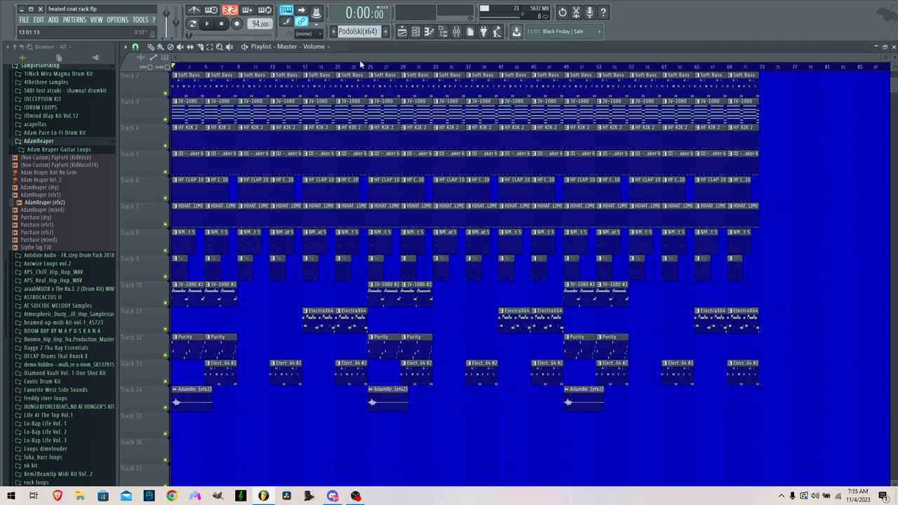
Create a new Master volume automation clip on Track 15, fading from bar 65 down to 0% at bar 73
click(457, 32)
right_click(220, 256)
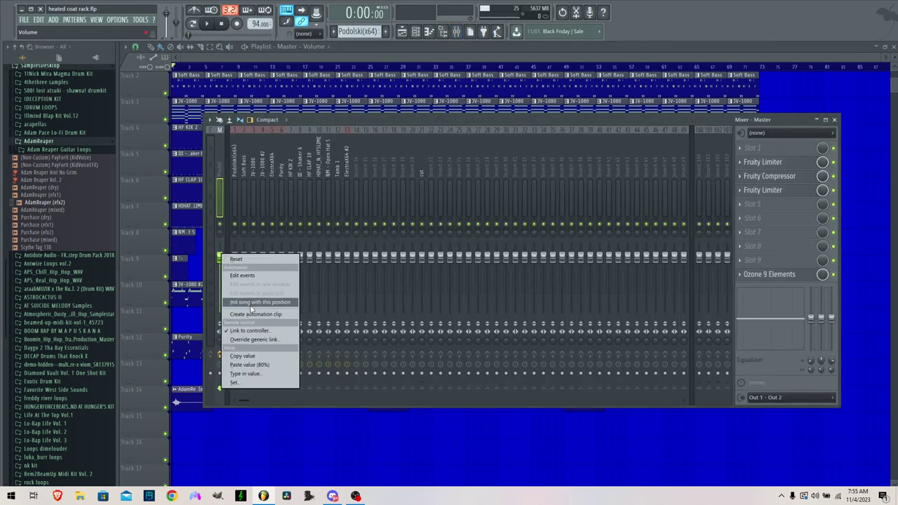
click(254, 315)
click(457, 53)
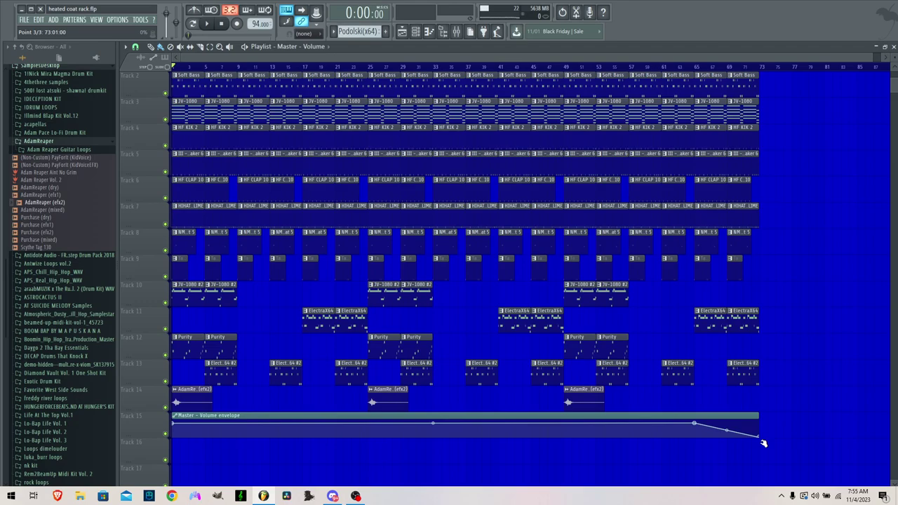
Match the Master envelope's point at bar 65 to its starting value, play the song with the mixer open and save the project
right_click(176, 424)
click(210, 463)
right_click(696, 425)
click(731, 474)
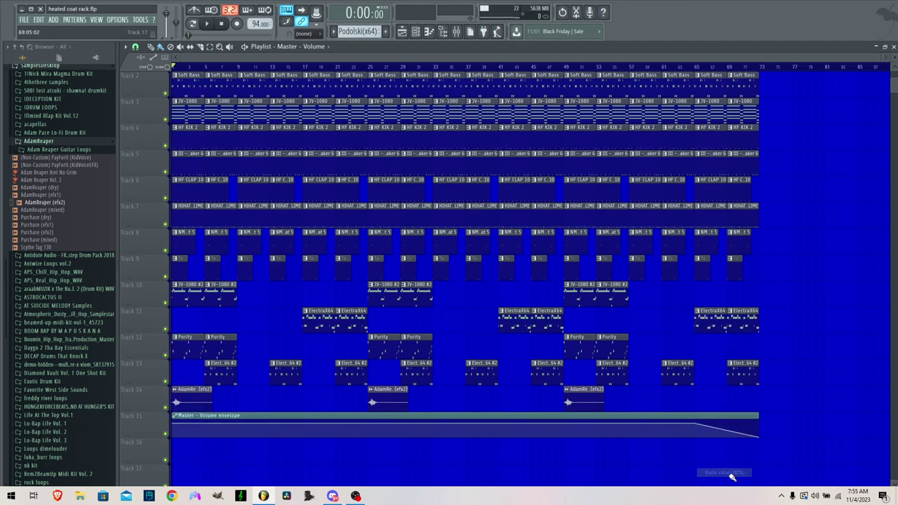
key(F9)
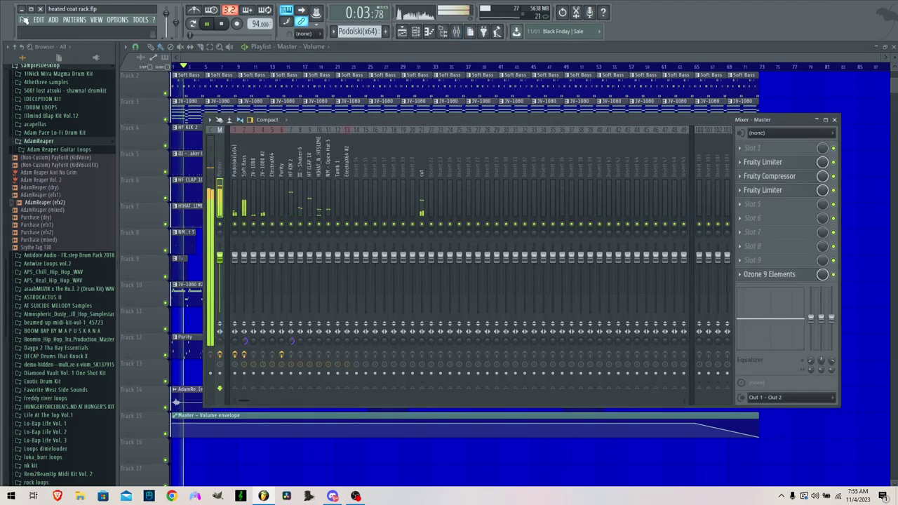
click(26, 20)
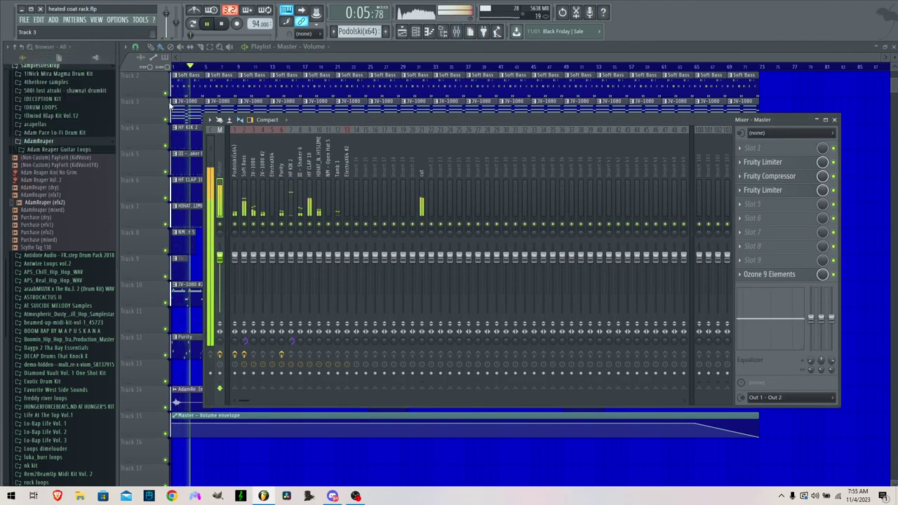
Show all channels in the channel rack and check the mixer levels while the song plays
click(373, 49)
click(419, 33)
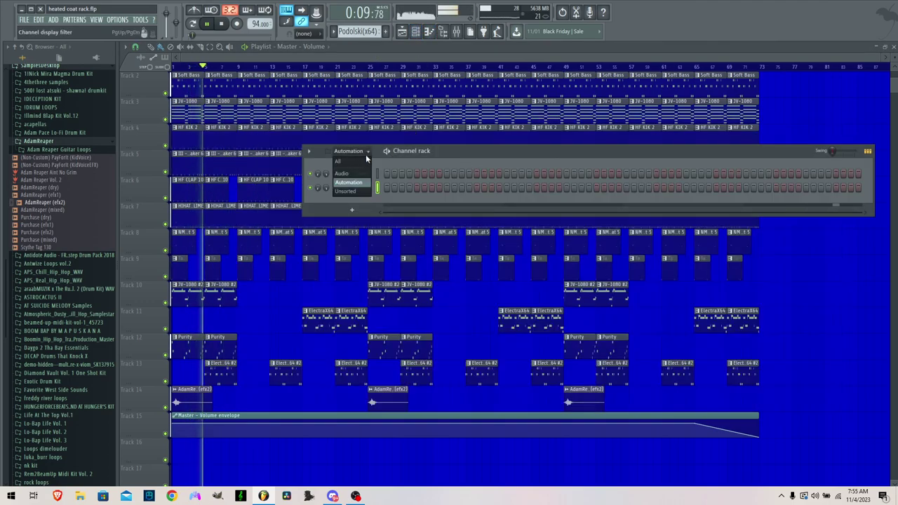
click(360, 159)
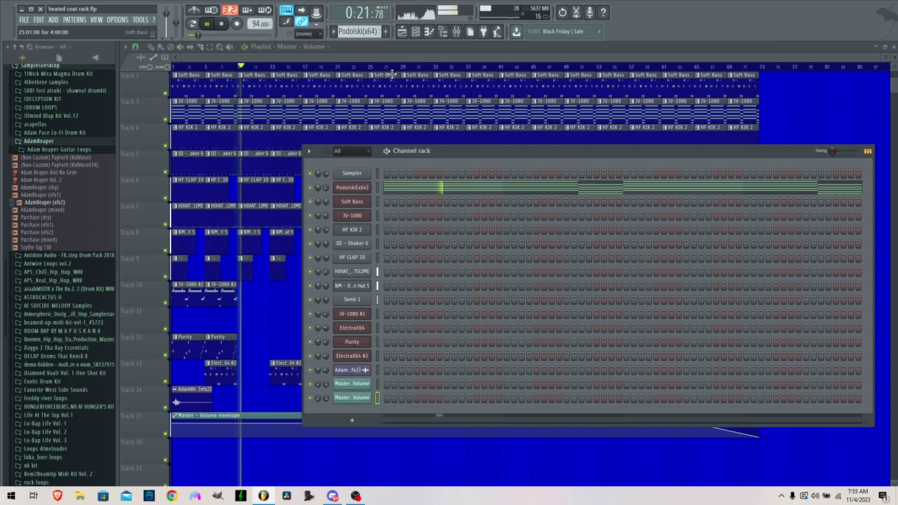
key(F9)
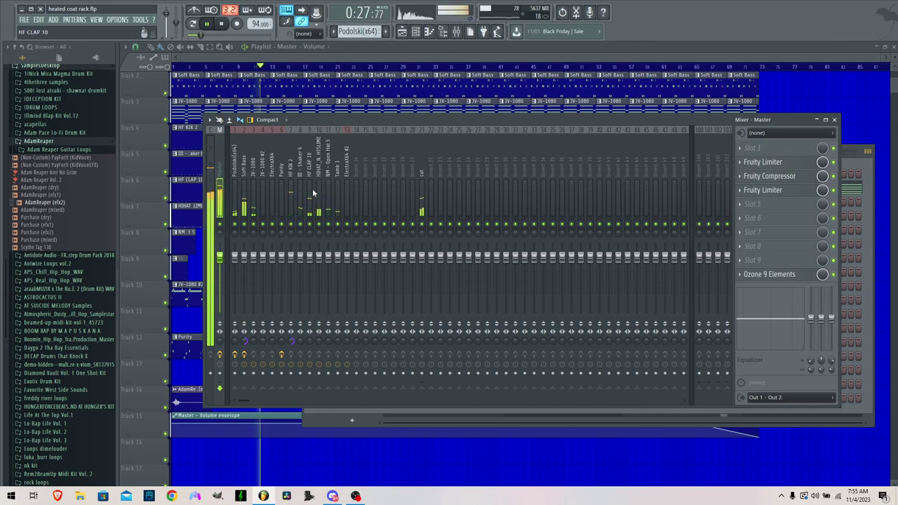
double_click(181, 110)
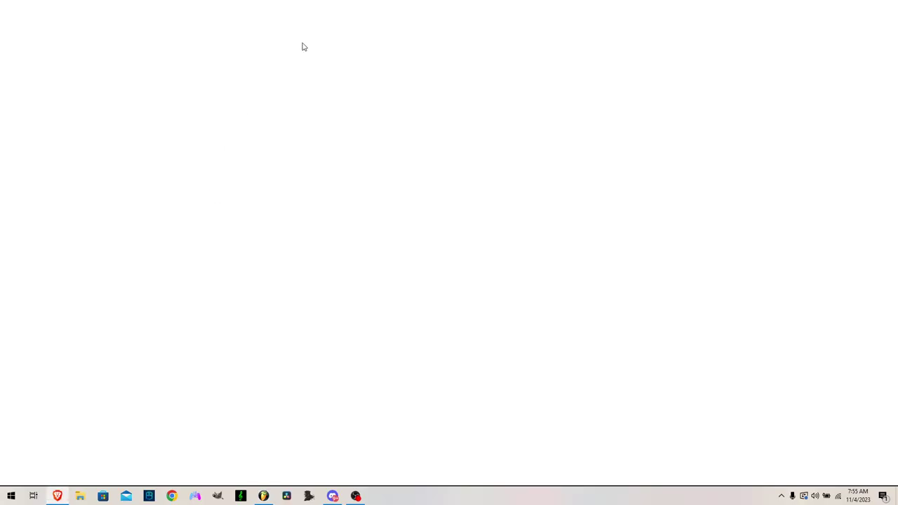
Look up the low note frequencies in the browser's open note frequency chart
click(506, 7)
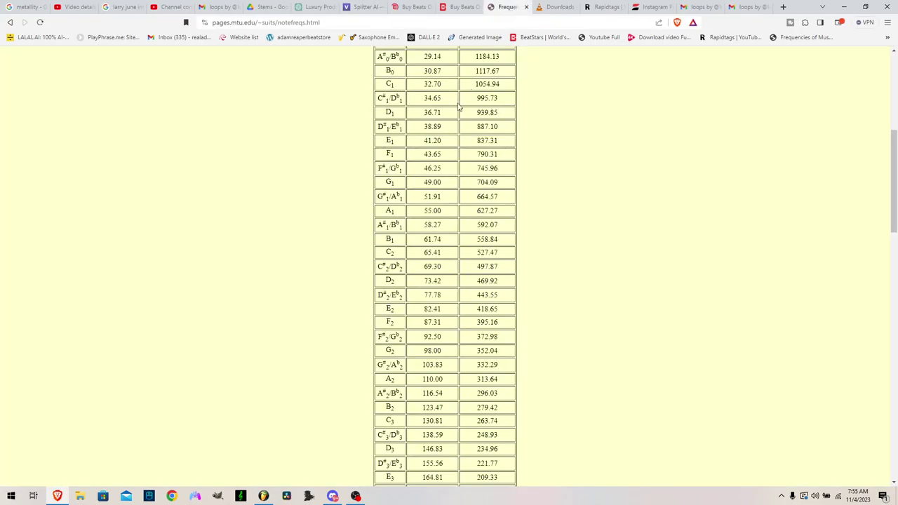
scroll(420, 360, up, 3)
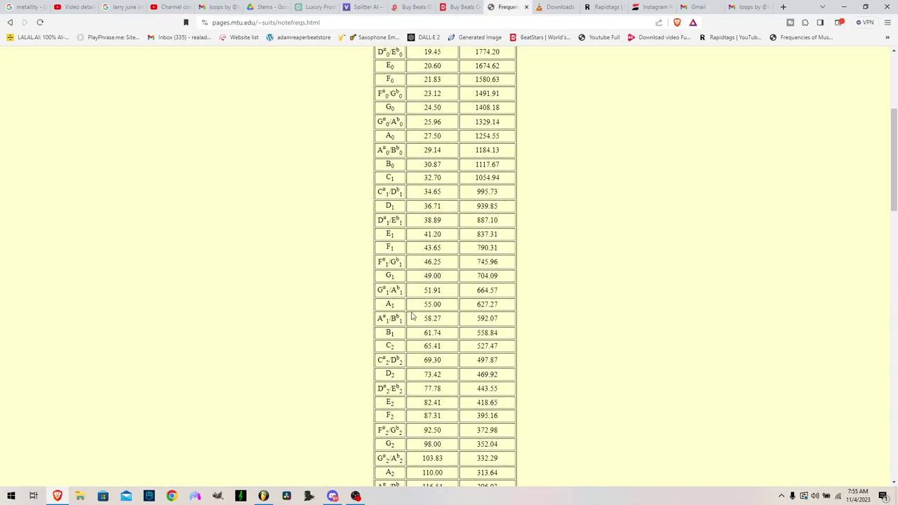
Switch back to FL Studio, show the mixer and load Fruity parametric EQ 2 into the Master track's first effect slot
click(270, 497)
key(F9)
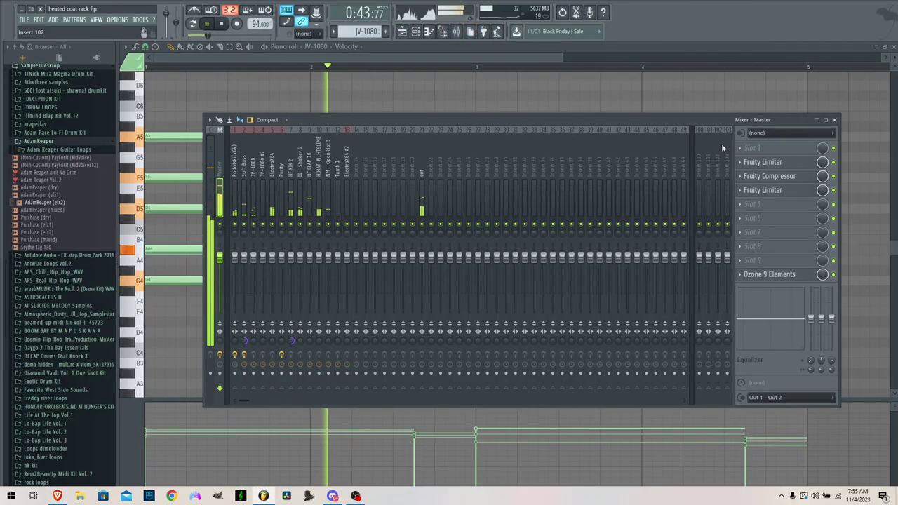
click(740, 148)
click(796, 367)
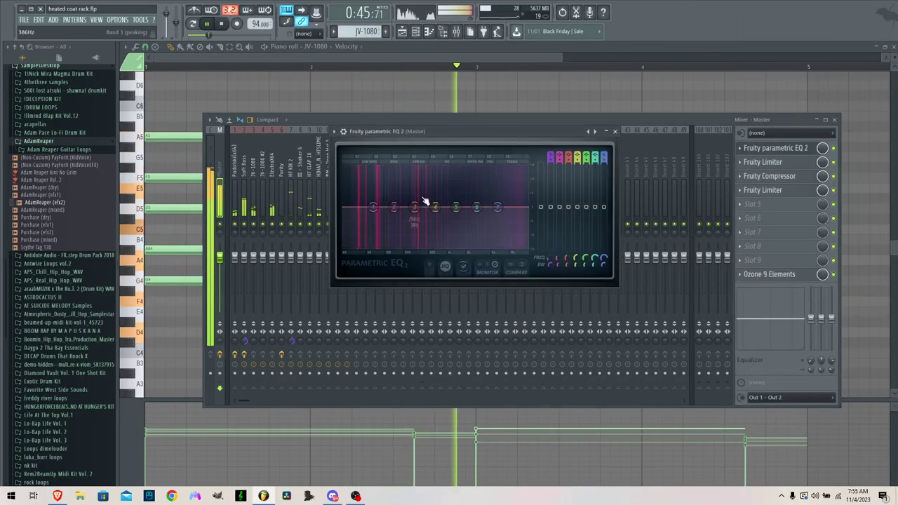
Move the Master EQ's band 2 to about 53 Hz, boost it slightly and adjust its bandwidth
drag(393, 206, 366, 206)
scroll(367, 207, down, 3)
drag(559, 207, 559, 201)
scroll(370, 201, down, 3)
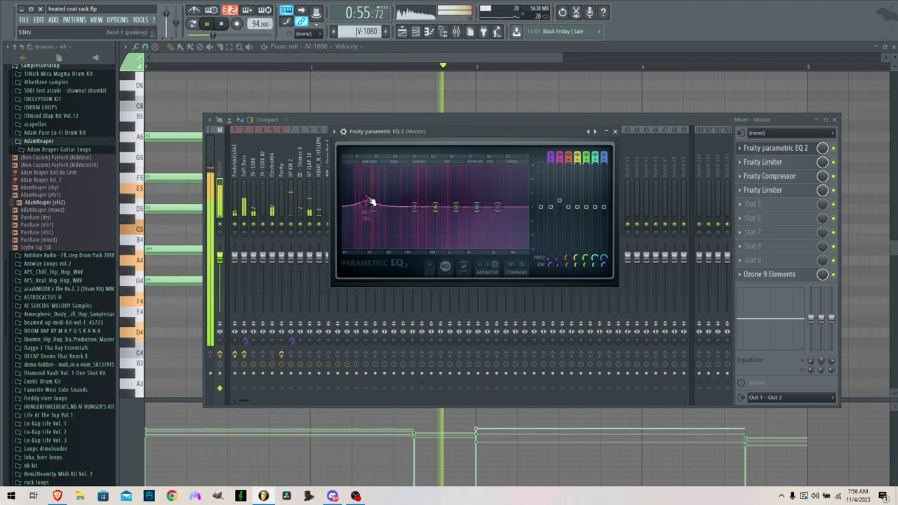
Lower the ElectraX64 #2 channel's volume slightly in the channel rack and return to the mixer
click(414, 39)
drag(325, 356, 325, 363)
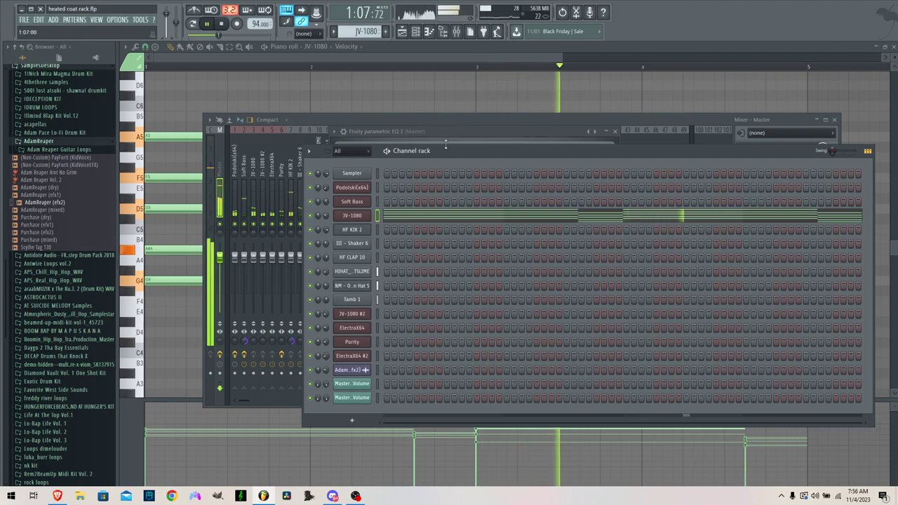
click(452, 120)
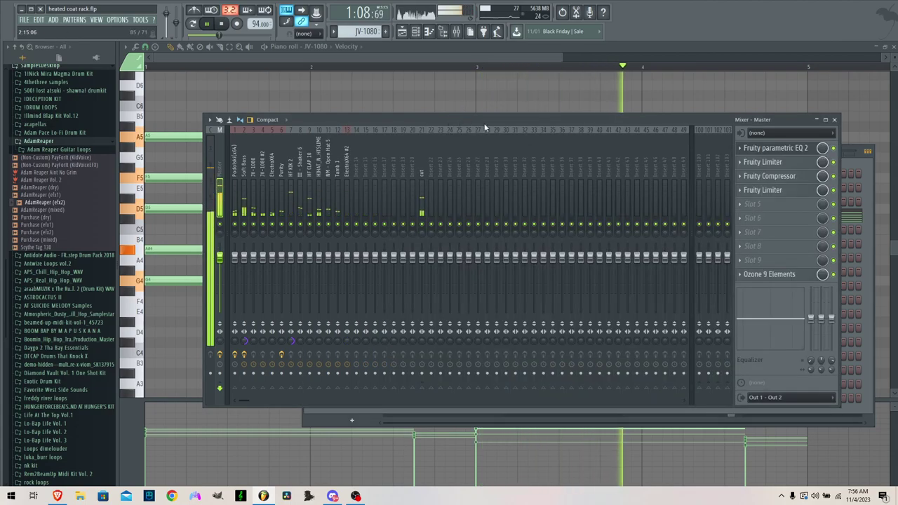
Check the Master track's EQ spectrum and the mixer levels while the song plays
click(767, 149)
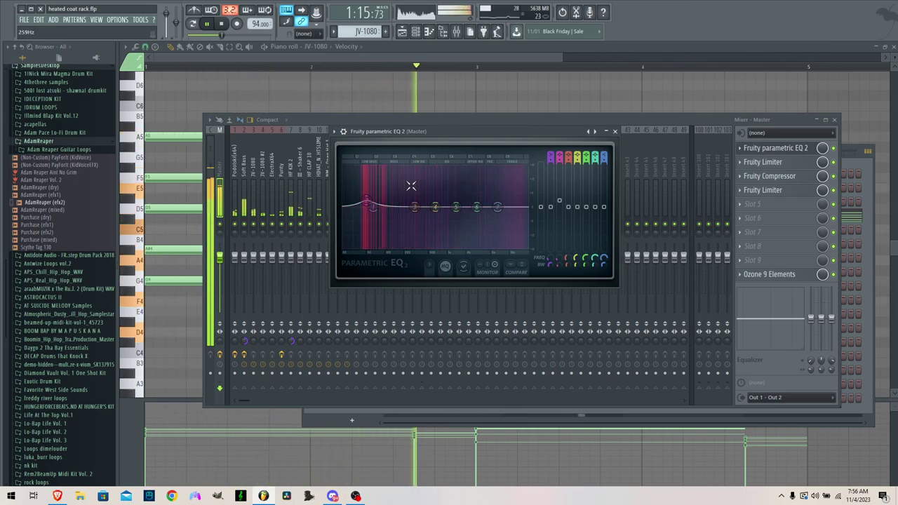
click(415, 32)
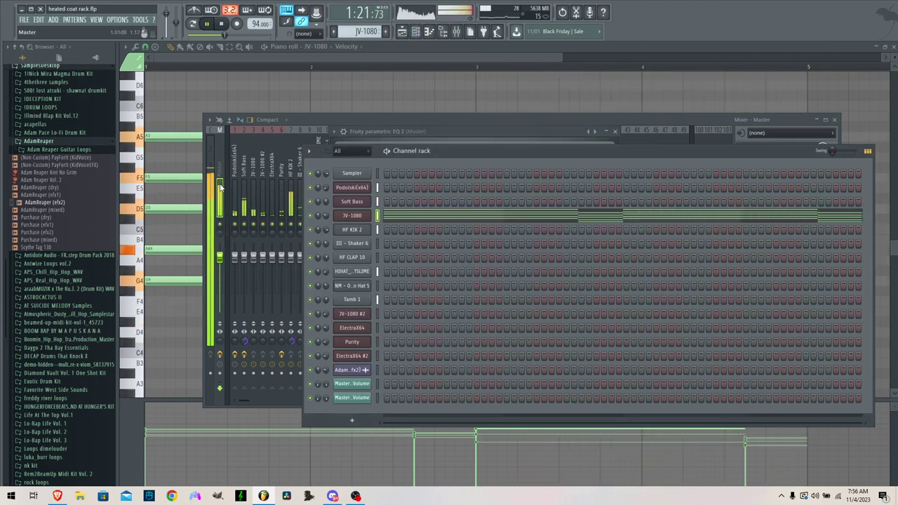
click(308, 118)
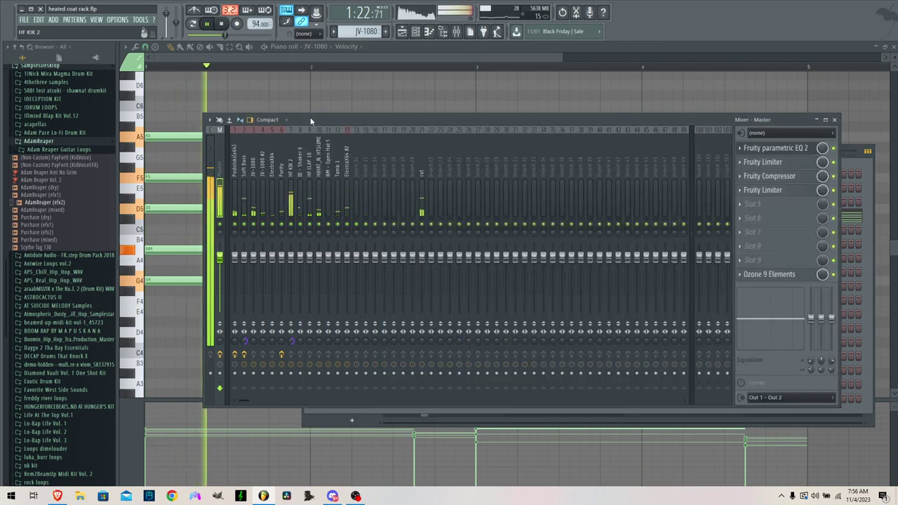
Bring up the playlist with the full arrangement and save the project
click(38, 21)
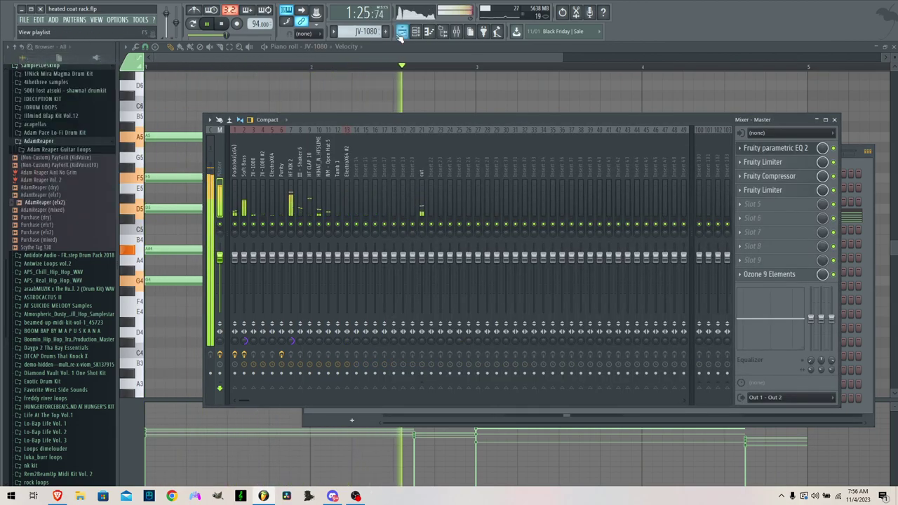
click(401, 32)
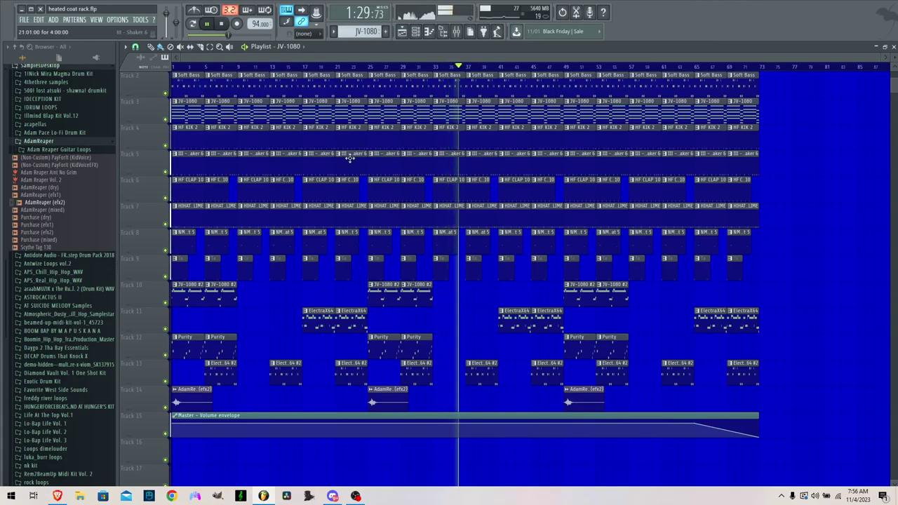
click(25, 21)
click(33, 59)
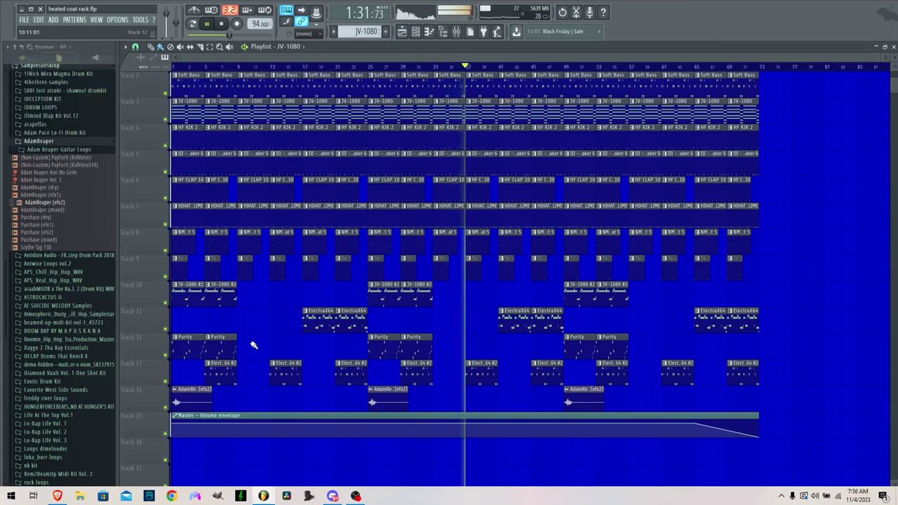
Show the mixer and rename the Podolski(x64) track as chords
click(456, 31)
right_click(236, 180)
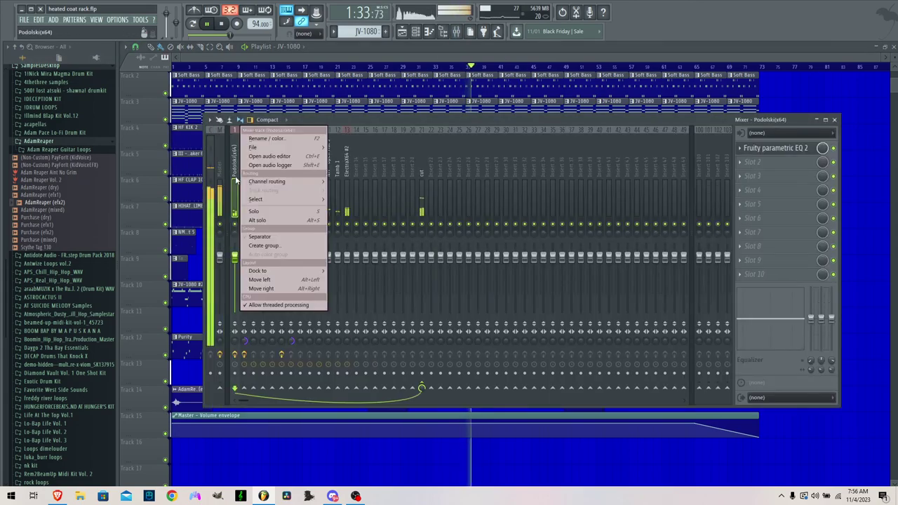
click(266, 138)
text(chords)
key(Return)
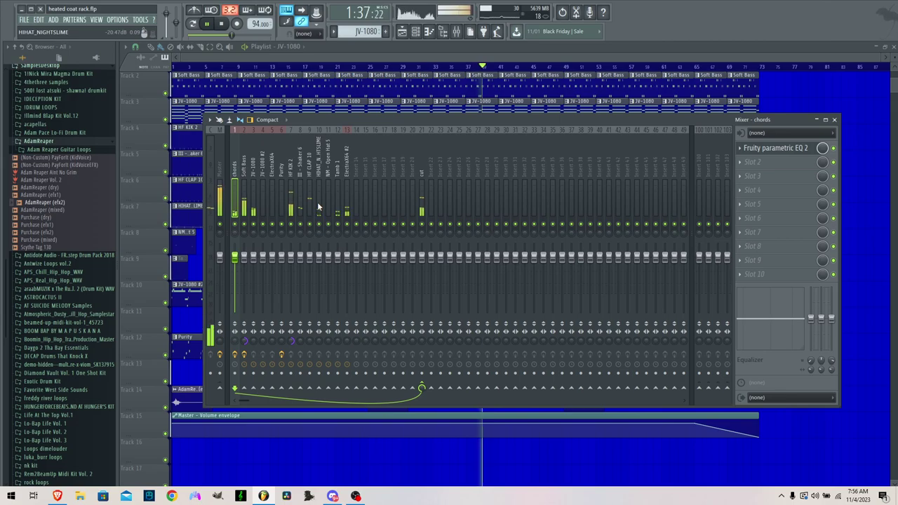
Rename the Soft Bass mixer track as sub
right_click(245, 168)
click(276, 140)
text(syb)
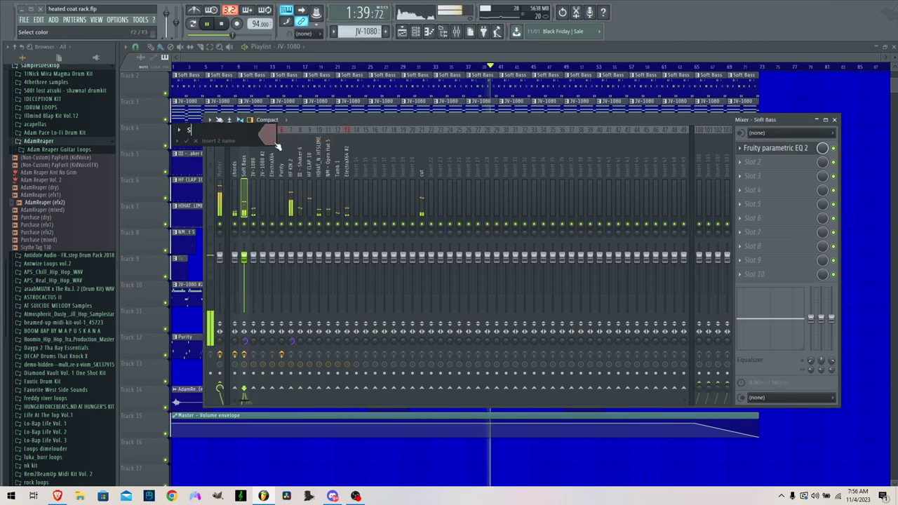
text(b)
key(Return)
Rename the JV-1080 mixer track as chords 2 and the JV-1080 #2 track as lead
right_click(264, 160)
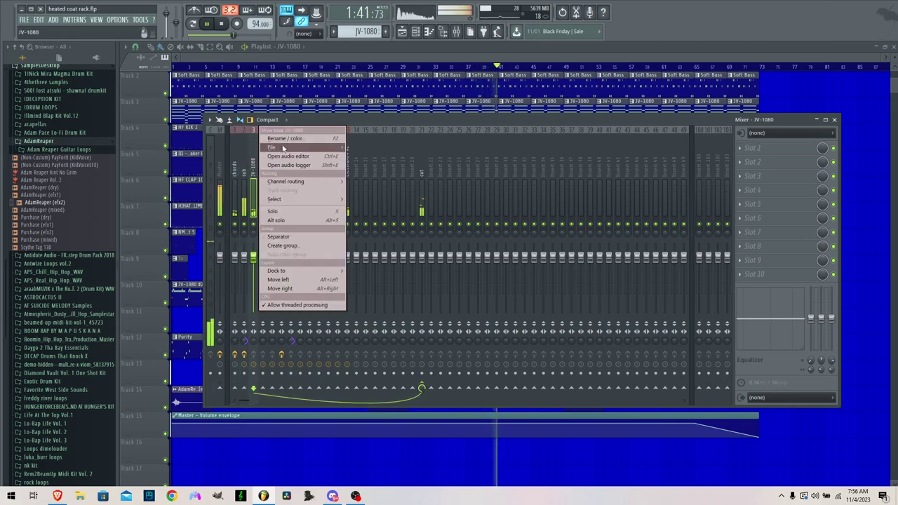
click(293, 141)
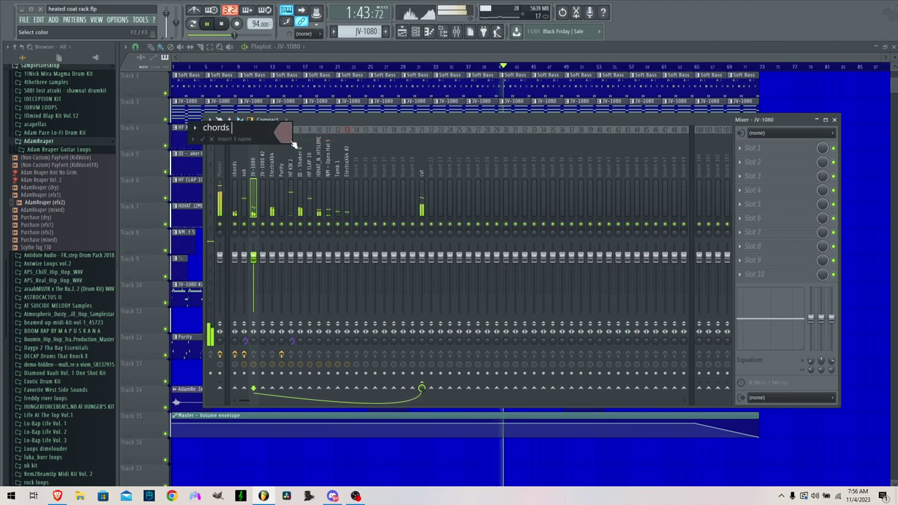
key(Return)
right_click(263, 160)
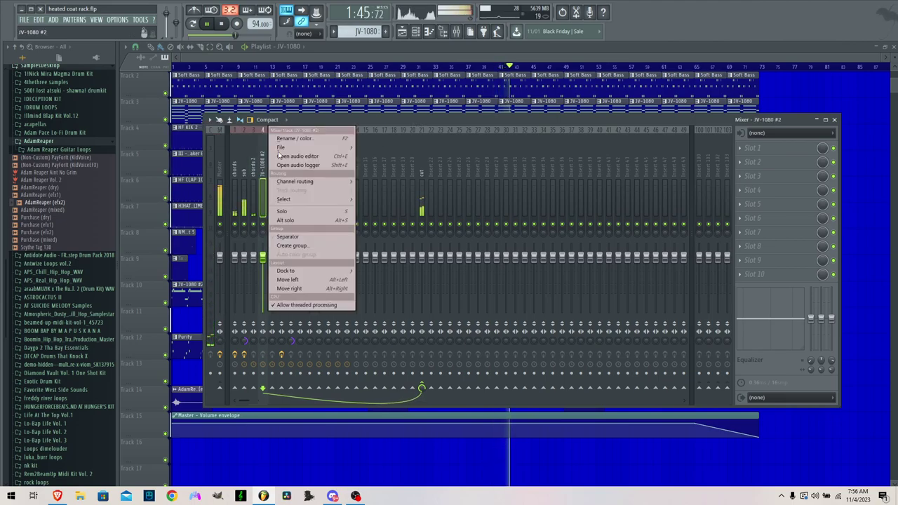
click(294, 141)
text(lead)
key(Return)
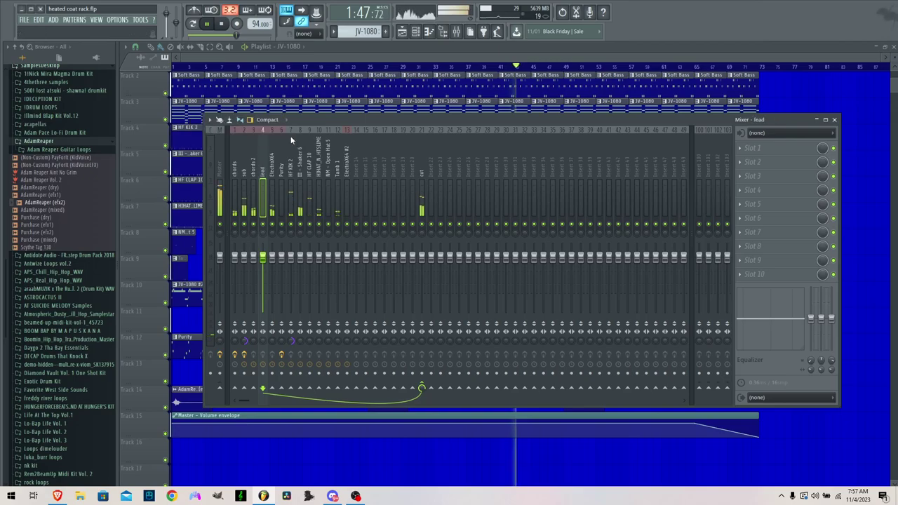
Rename the ElectraX64 mixer track on insert 5 as lead 2
right_click(281, 147)
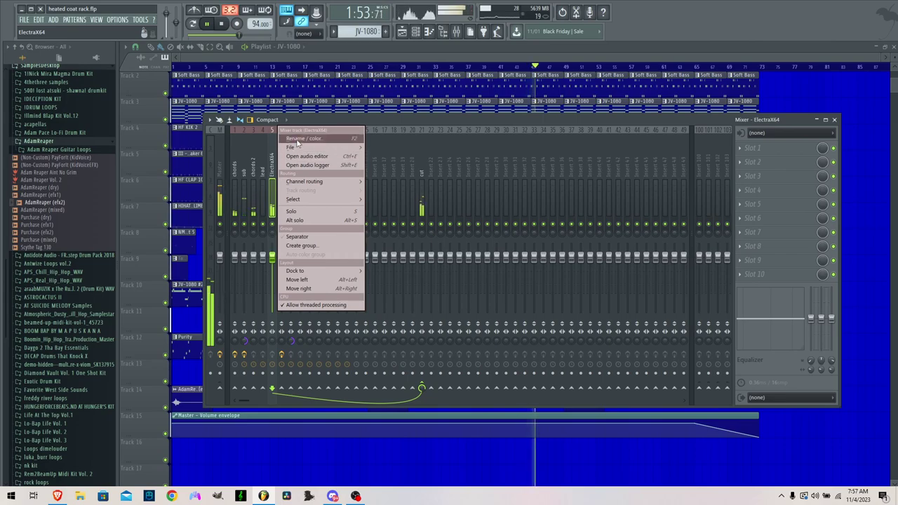
click(297, 140)
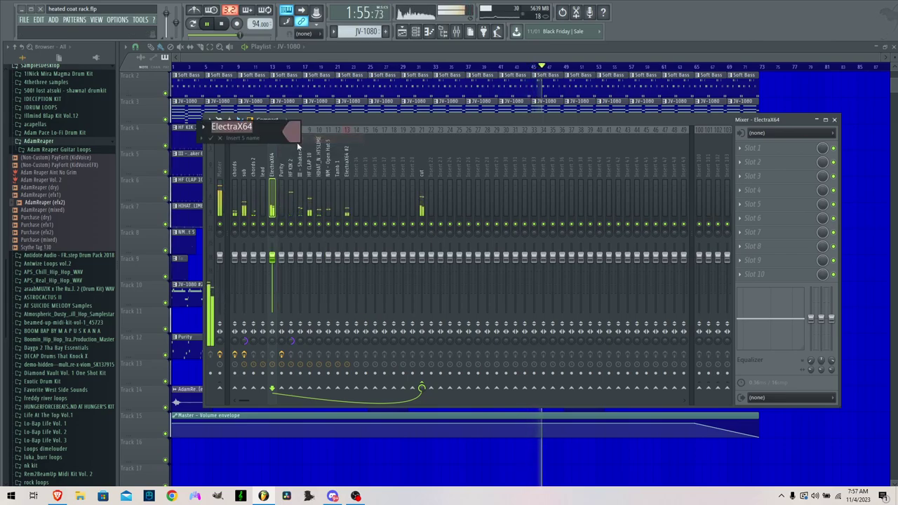
key(Return)
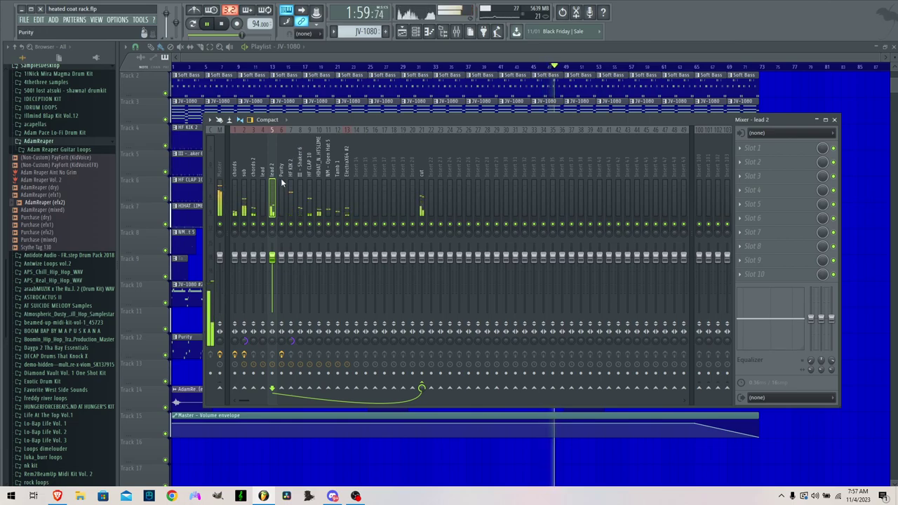
Inspect the ElectraX64 #2 and ElectraX64 instruments from the channel rack to identify their sounds and mixer tracks
click(419, 32)
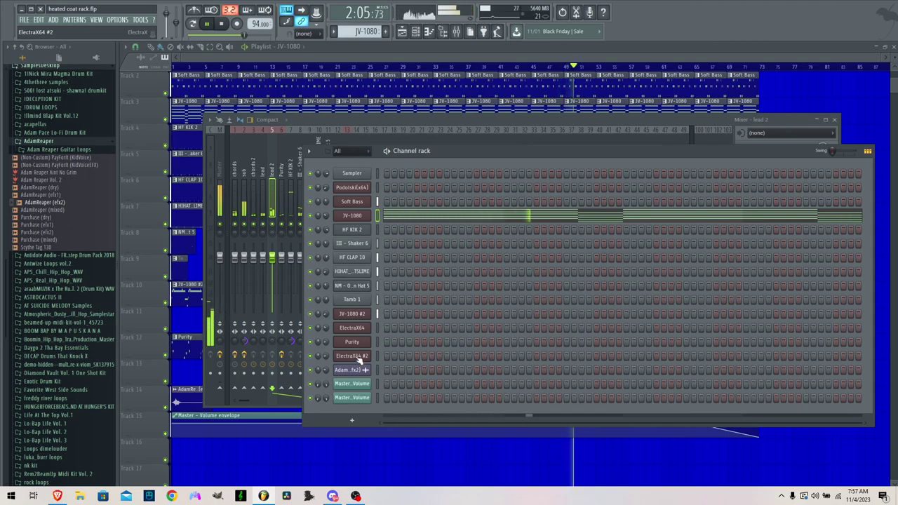
click(273, 175)
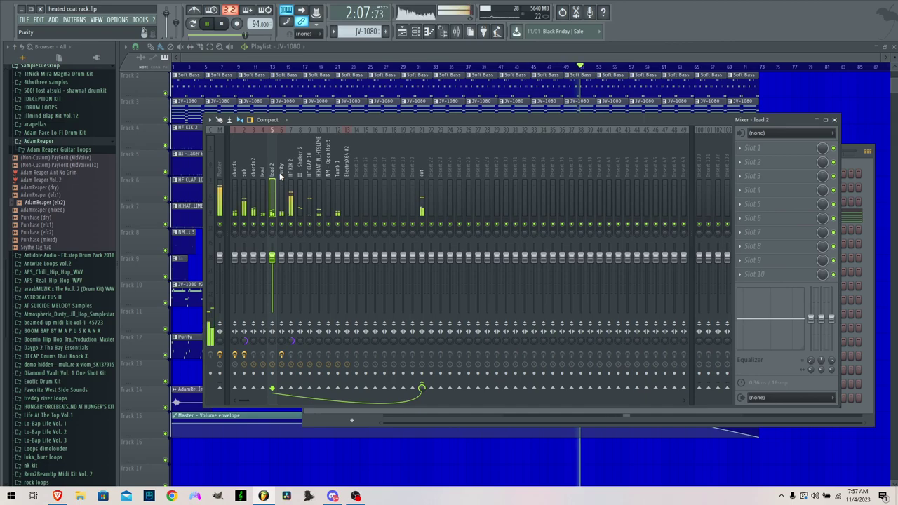
click(426, 36)
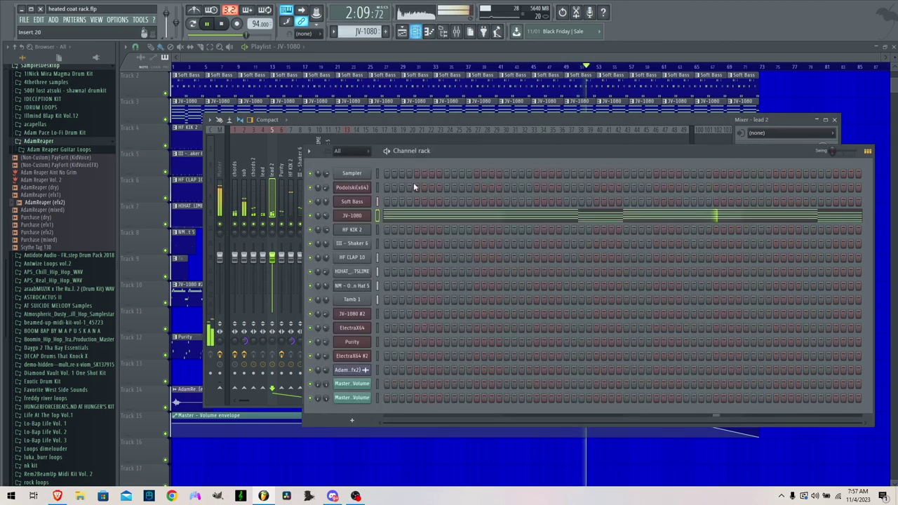
click(359, 356)
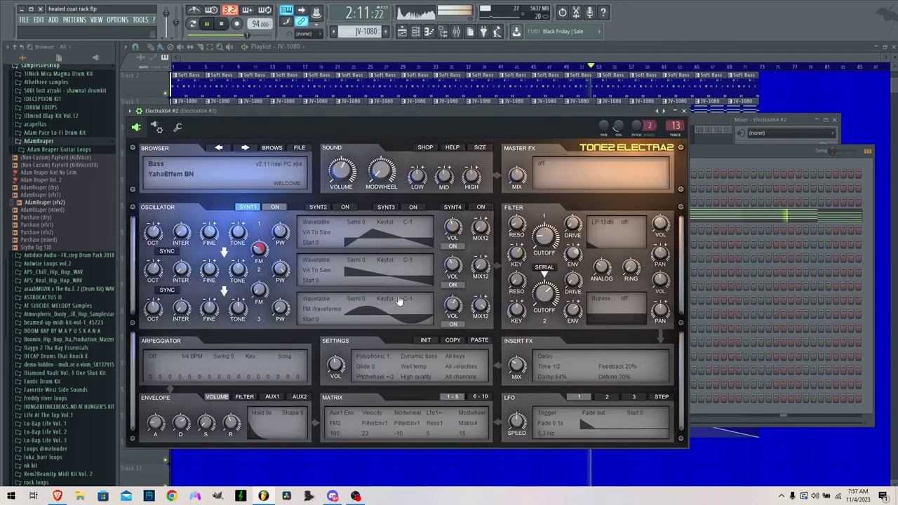
click(719, 160)
click(353, 327)
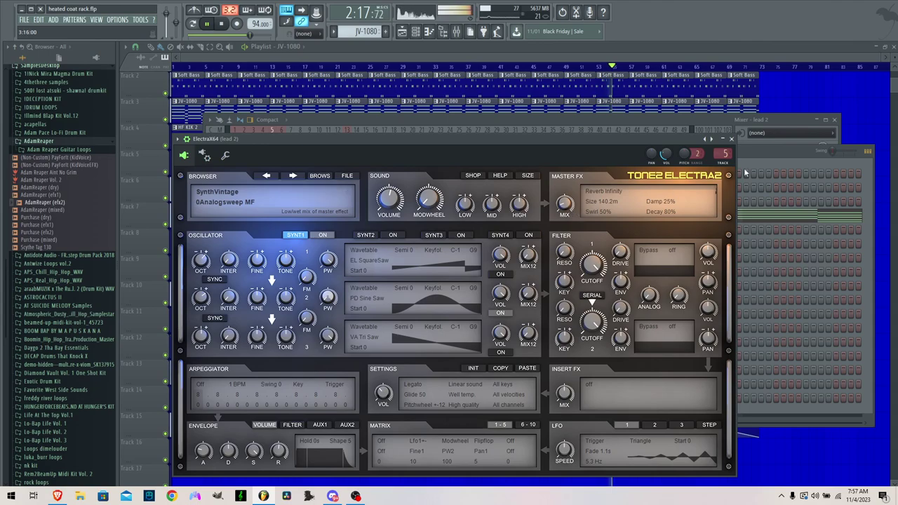
click(766, 150)
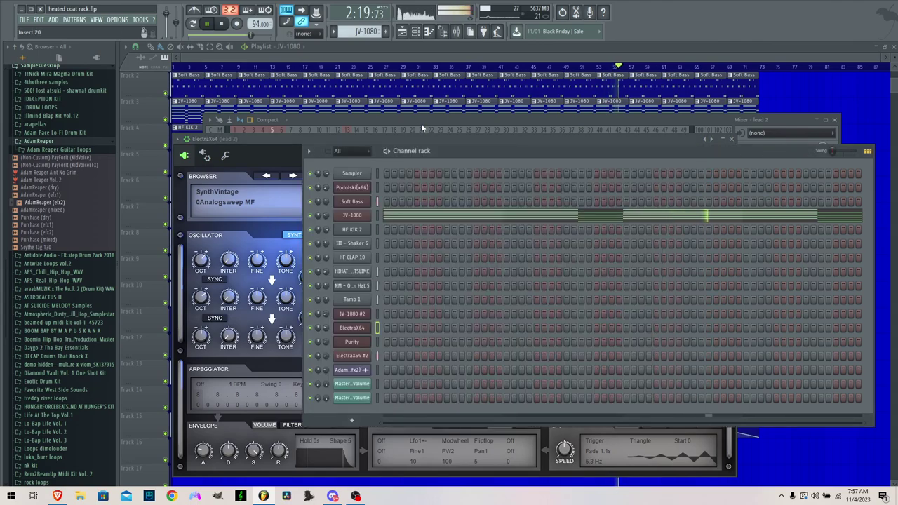
Bring the mixer back to the front and rename the Purity track as plucks
click(416, 140)
click(416, 124)
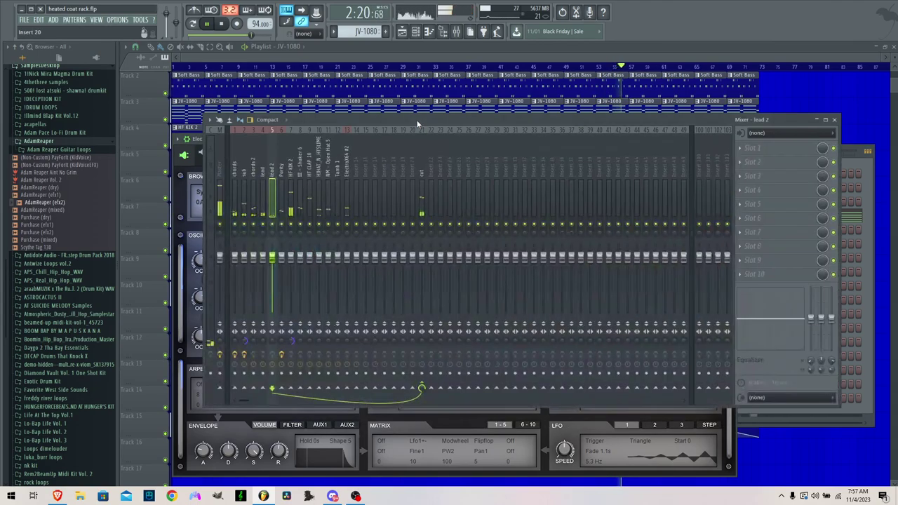
right_click(283, 178)
click(323, 152)
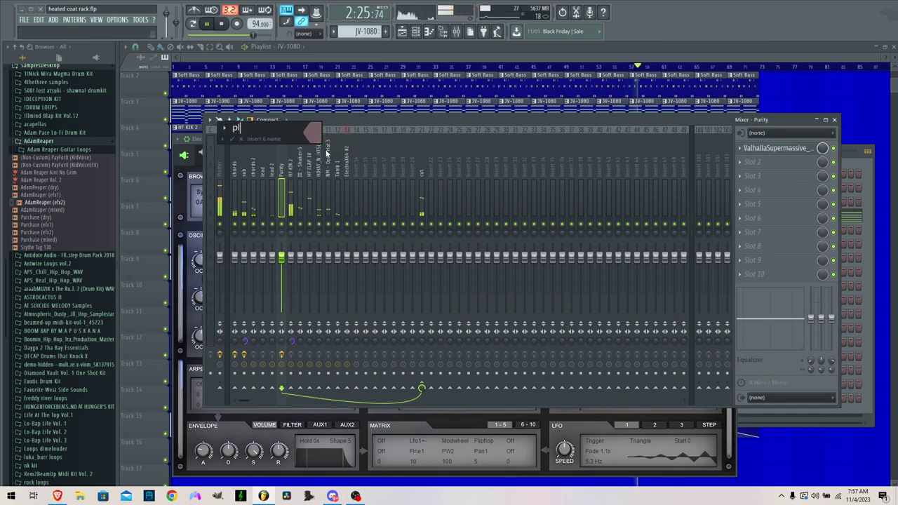
text(plucks)
key(Return)
Rename the HF KIK 2 mixer track as kick
right_click(289, 159)
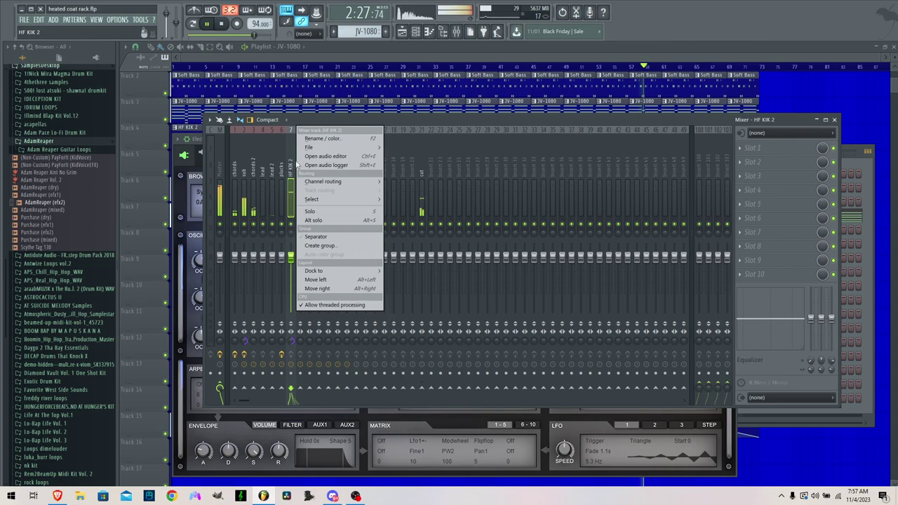
click(321, 139)
text(k)
key(Return)
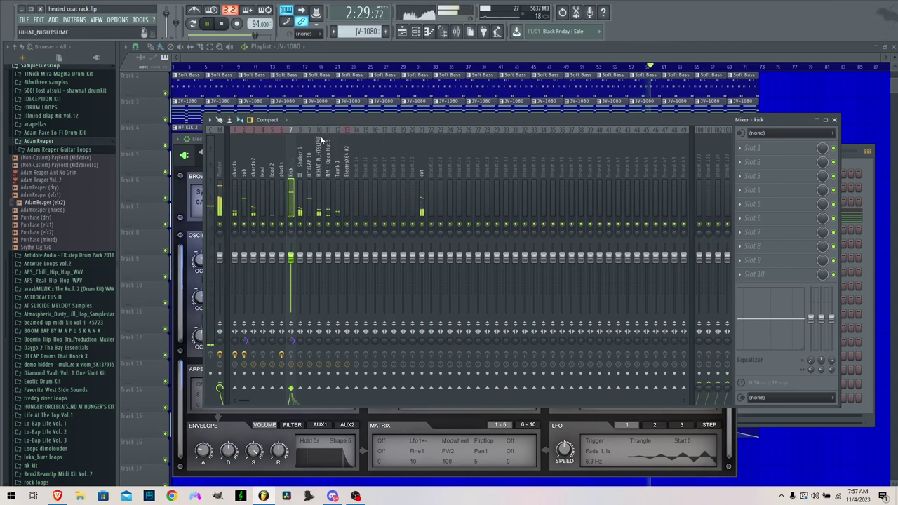
Rename the Shaker 6 mixer track as shaker
right_click(300, 159)
click(326, 141)
text(shake)
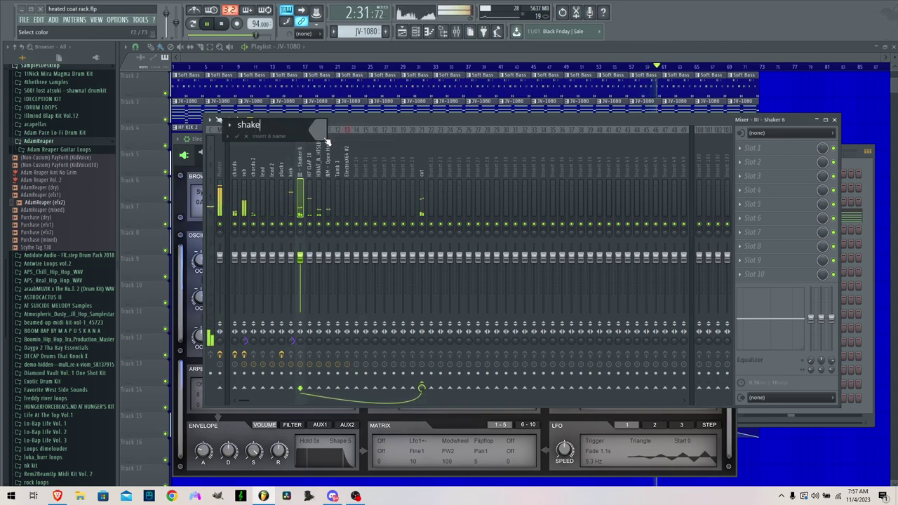
text(r)
key(Return)
Rename the HF CLAP 10 mixer track as clap and the HIHAT_NIGHTSLIME track as hats
right_click(313, 160)
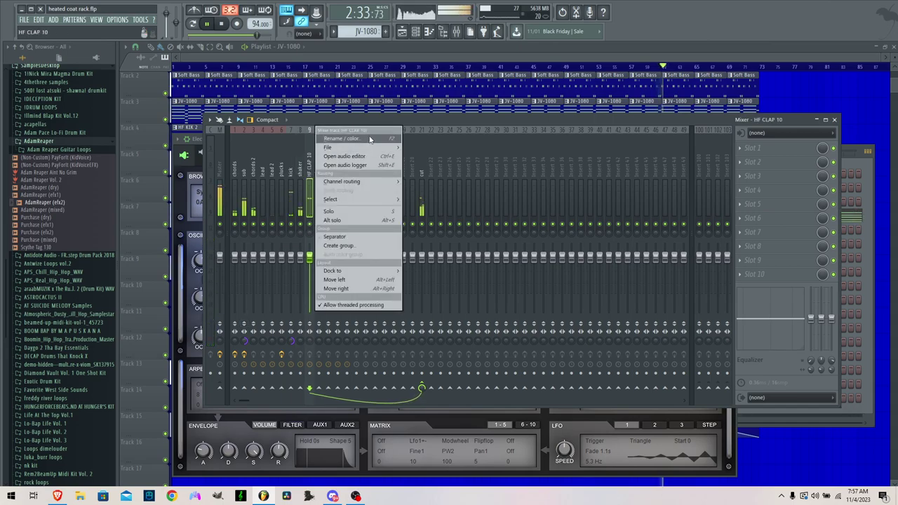
click(372, 140)
text(c)
key(Return)
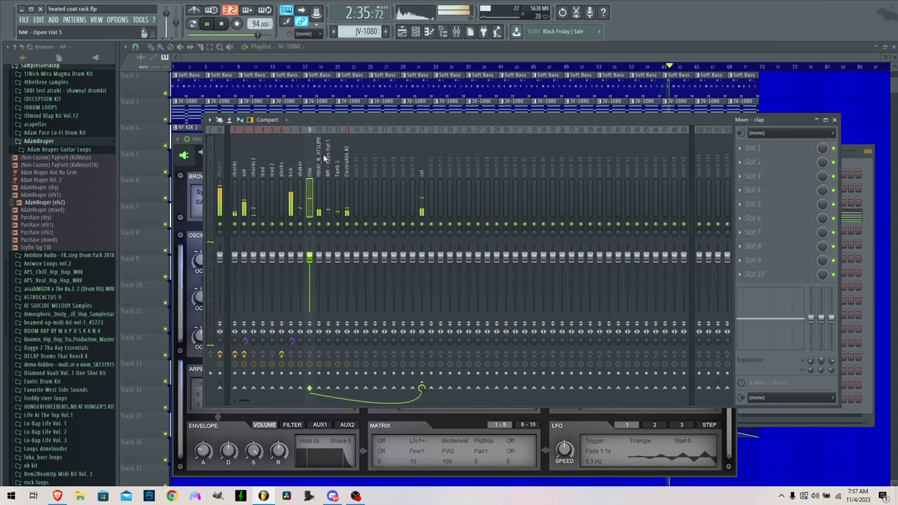
right_click(325, 158)
click(356, 137)
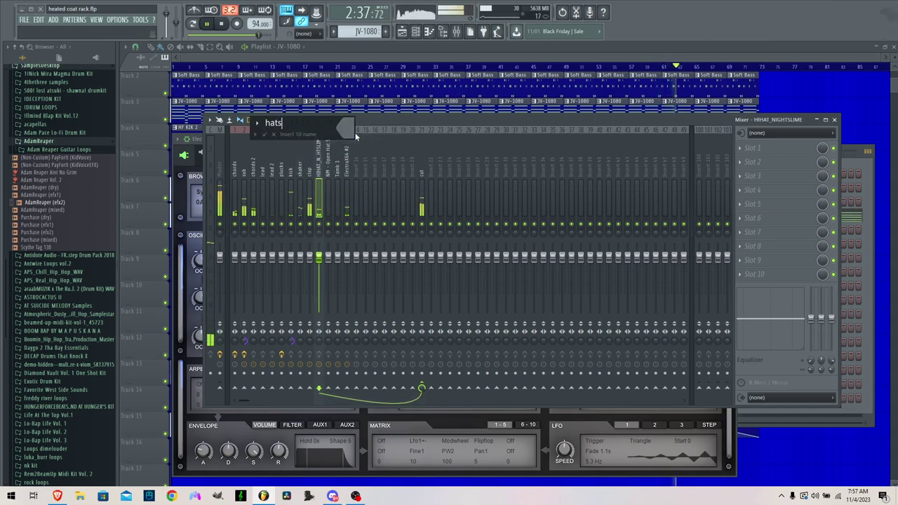
key(Return)
Rename the NM - Open Hat 5 mixer track as open hat and the Tamb 1 track as tamb
right_click(331, 155)
click(356, 137)
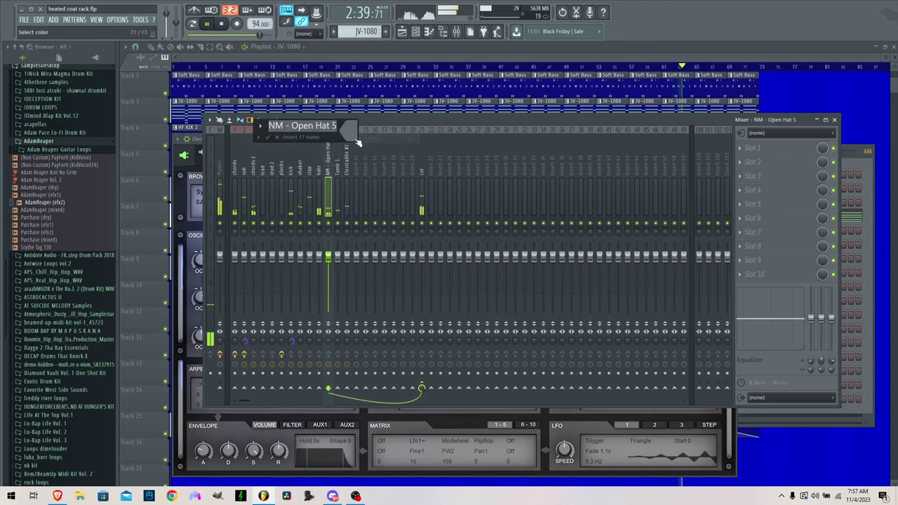
text(open ha)
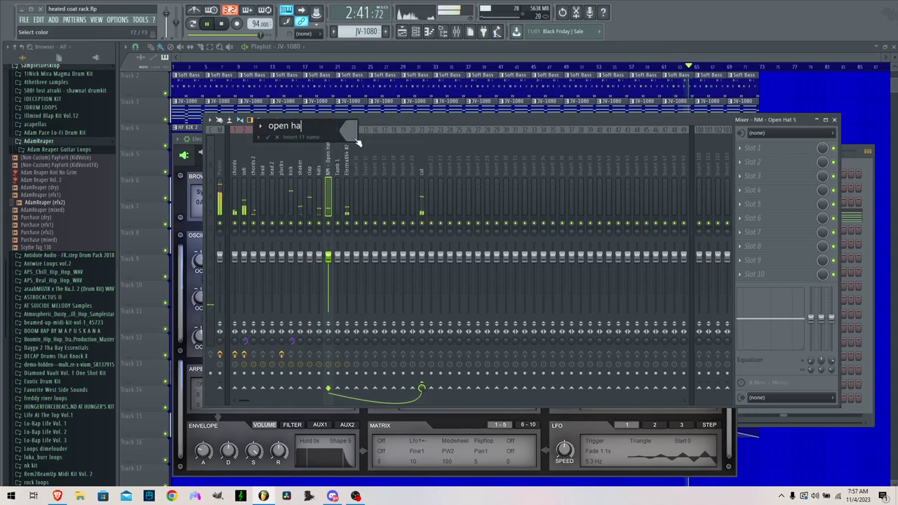
text(t)
key(Return)
right_click(337, 154)
click(365, 141)
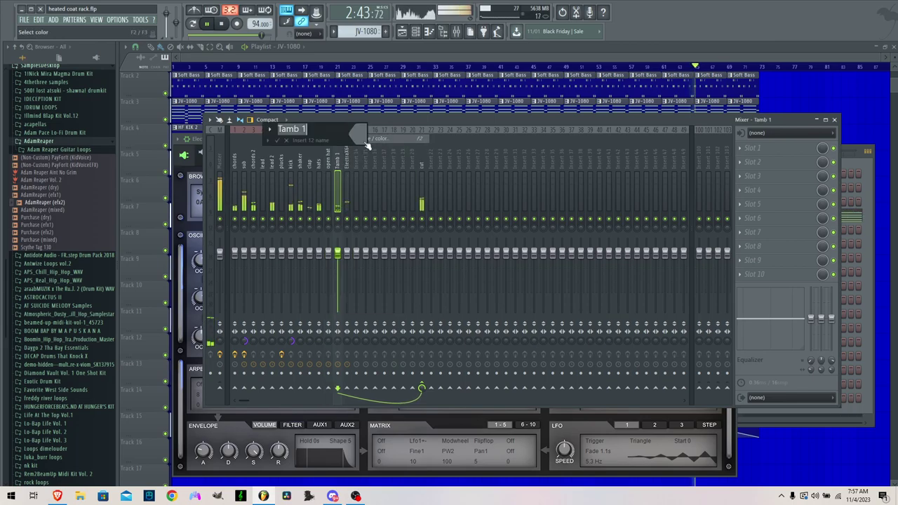
key(Return)
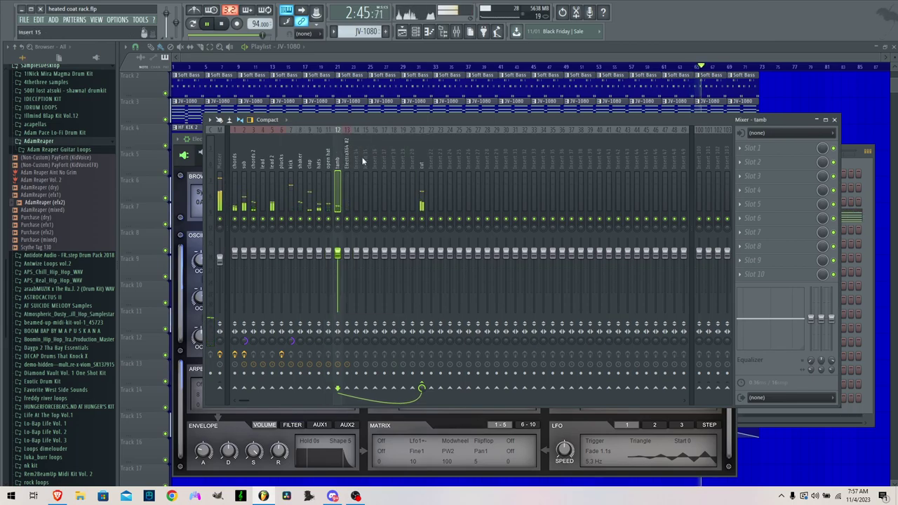
Rename the ElectraX64 #2 mixer track as bass and save the project
right_click(346, 154)
click(370, 138)
text(bas)
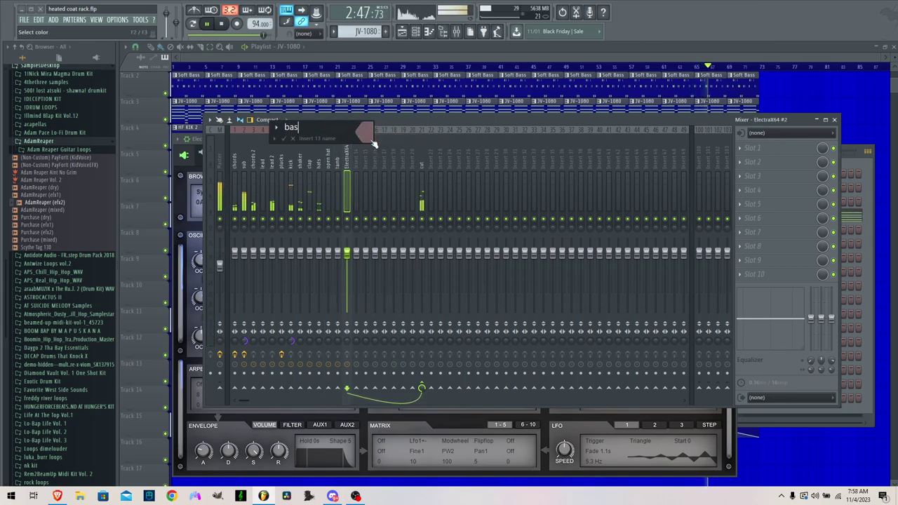
text(s)
key(Return)
click(29, 21)
click(33, 60)
Select the Master mixer track, and stop playback with the playlist arrangement in view
click(219, 177)
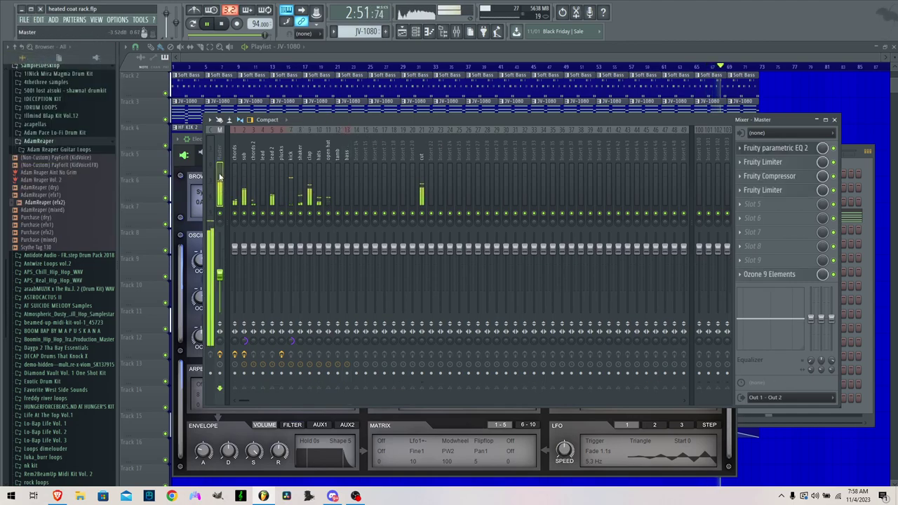
click(359, 66)
key(space)
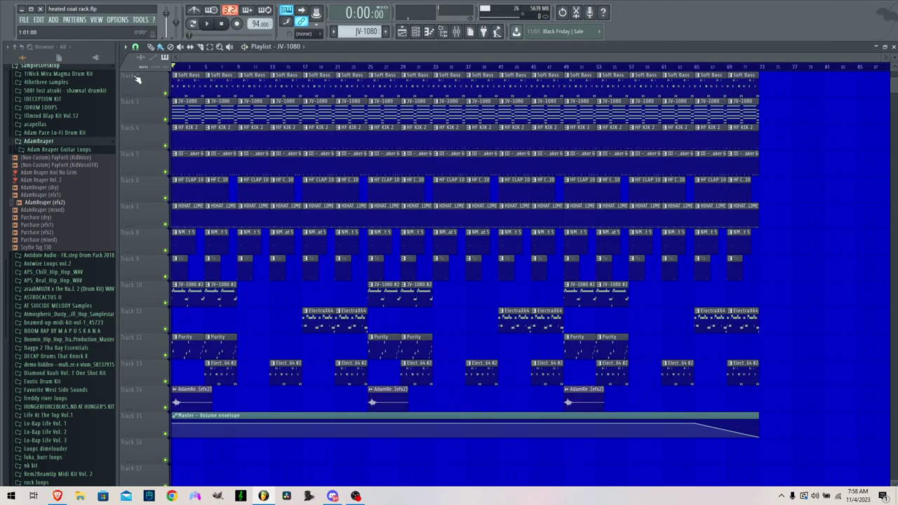